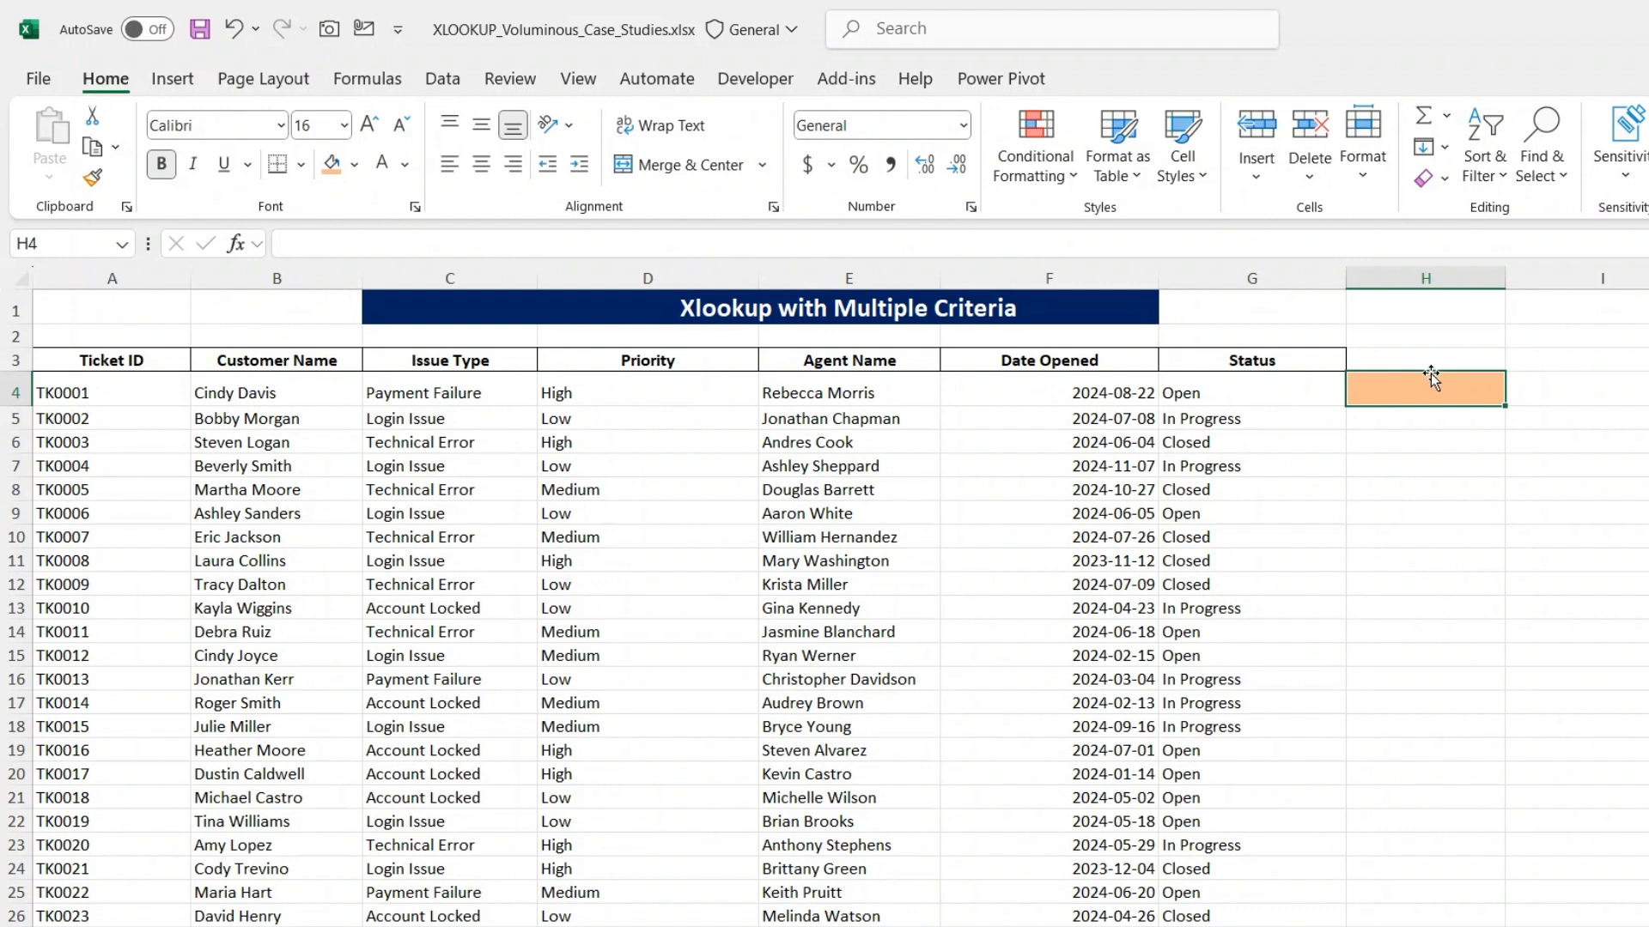
- Start an XLOOKUP formula in cell H4 with 1 as the lookup value
type("=xlo")
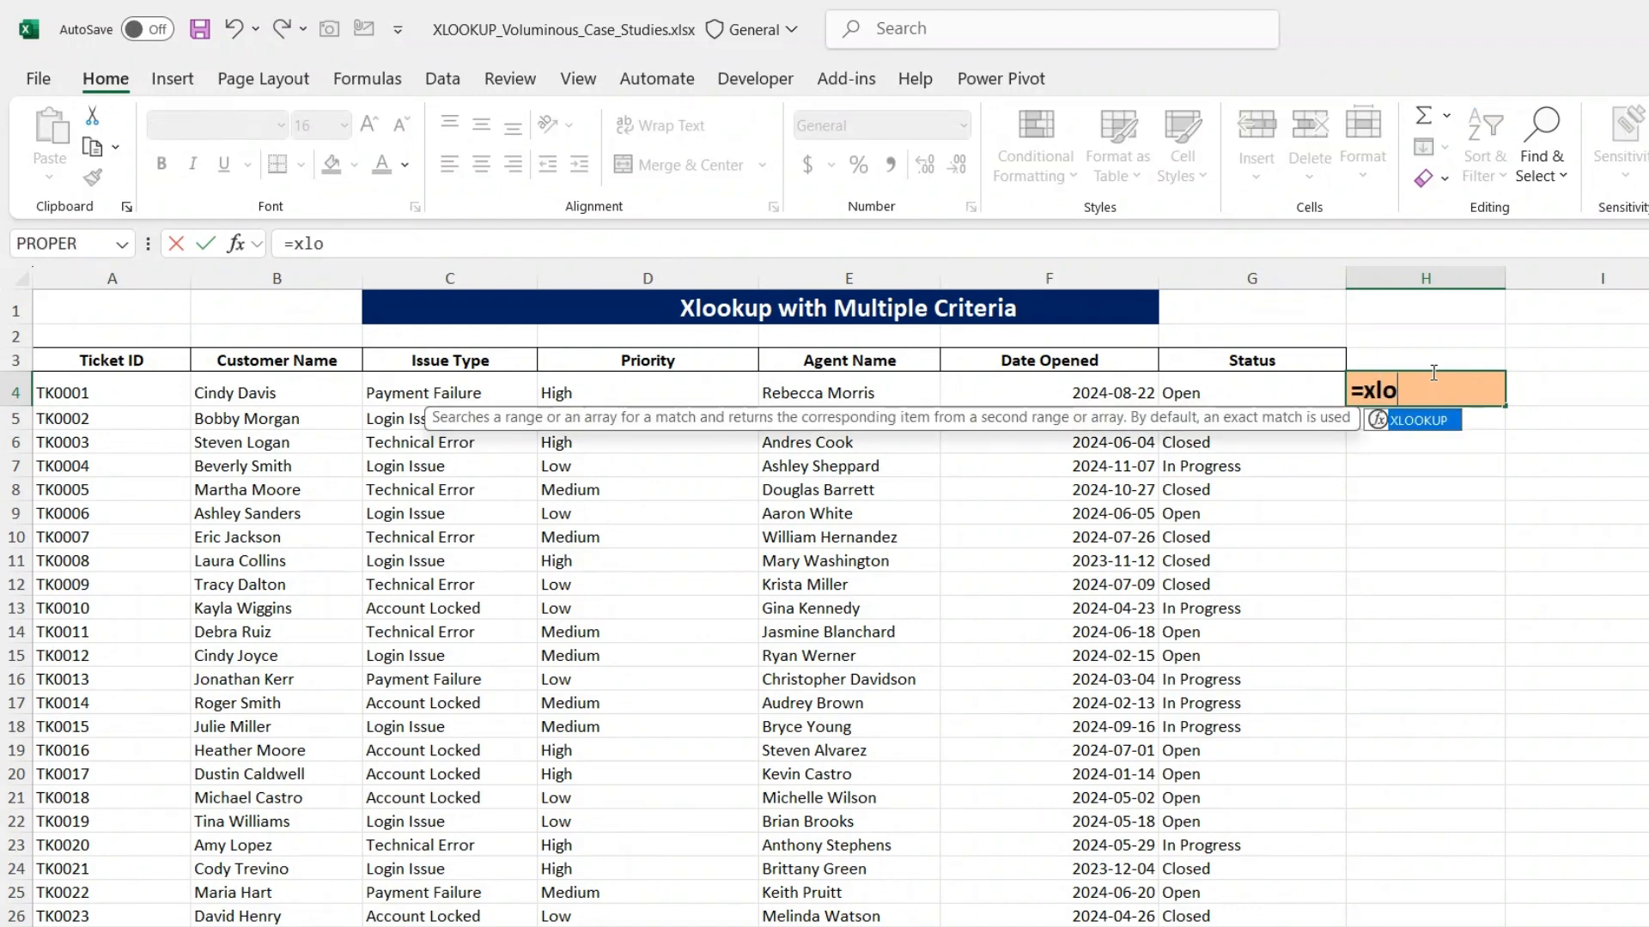
key("Tab")
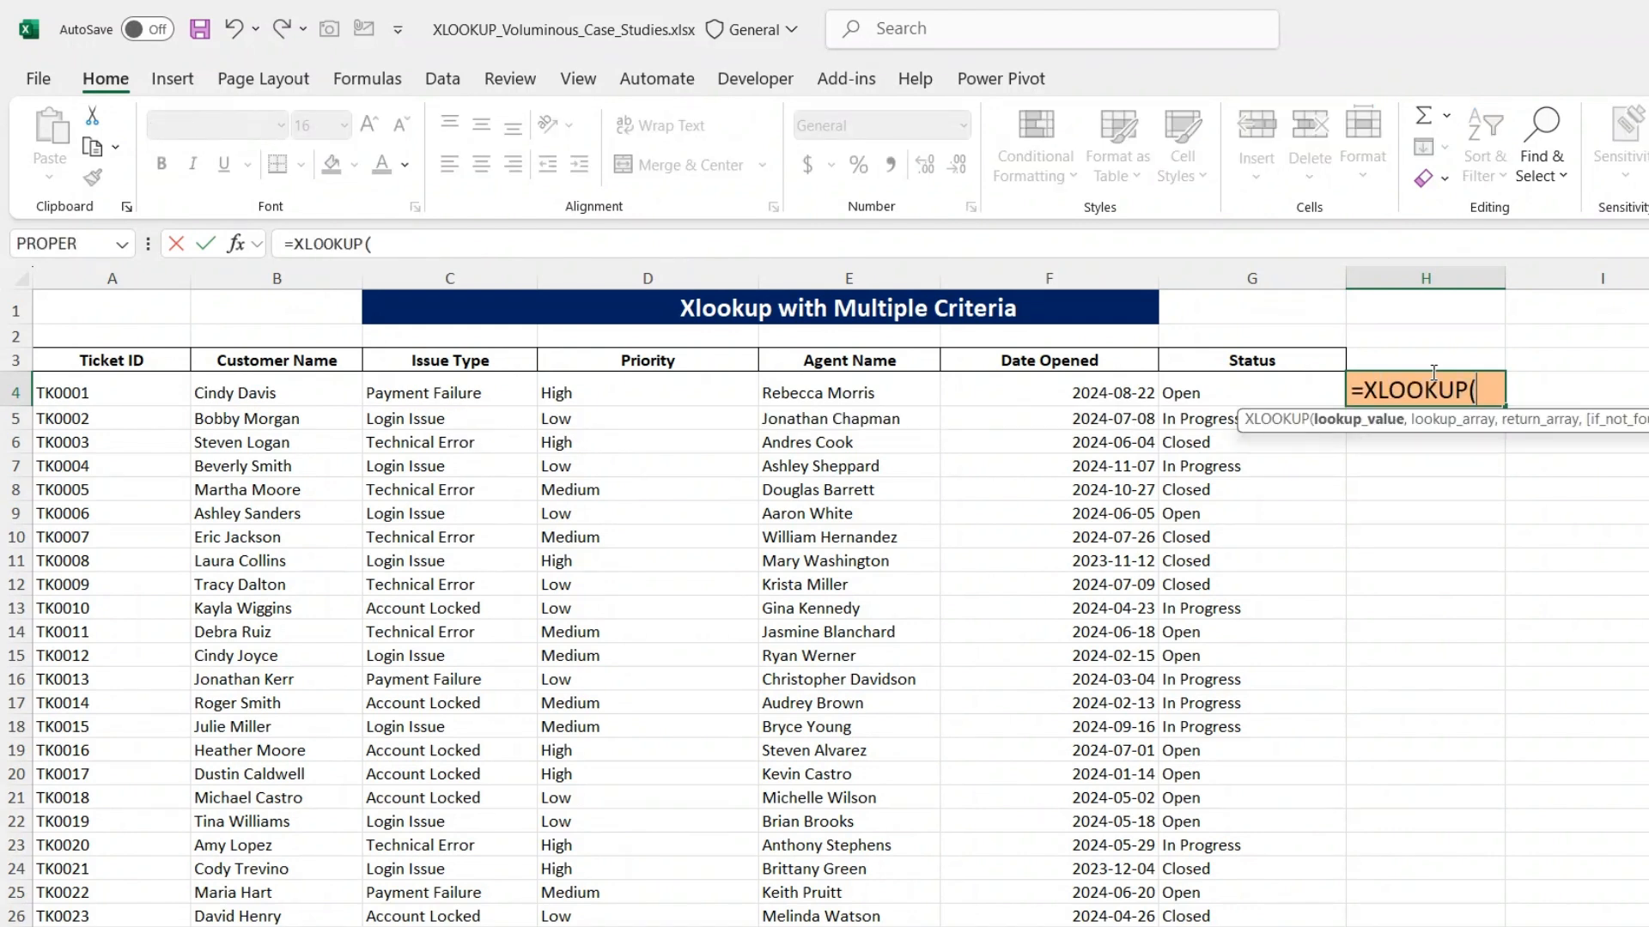
type("1,")
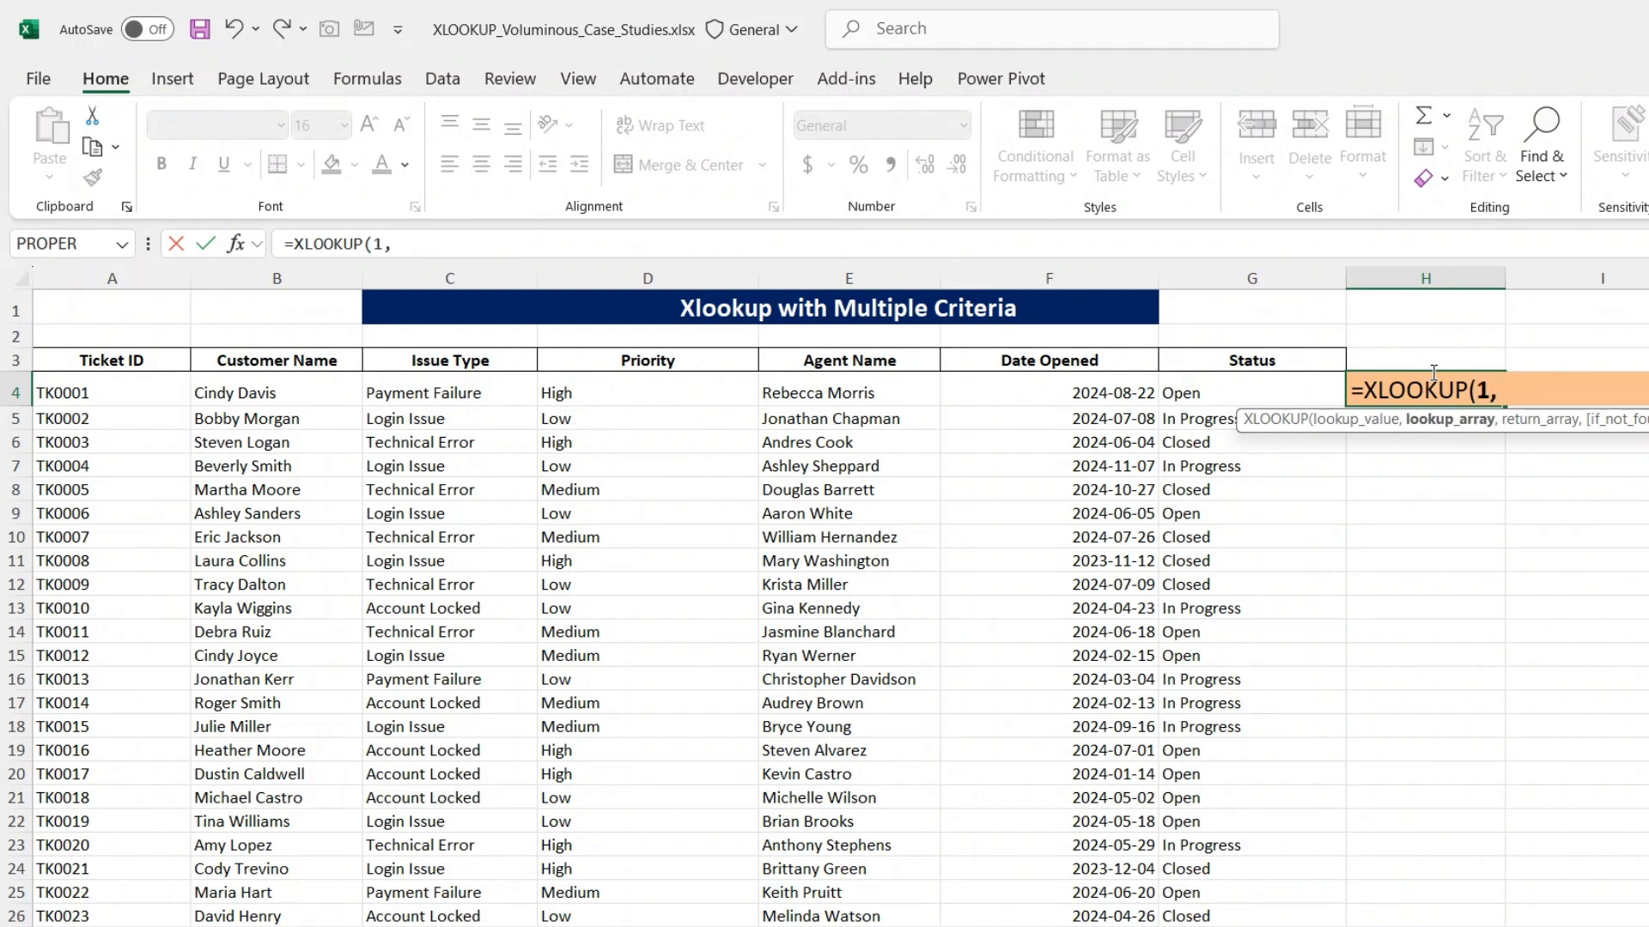
type(" (")
- Add the first criterion to the lookup array, matching B4:B2003 against the customer name of ticket TK1991
left_click(288, 391)
key("ctrl+shift+Down")
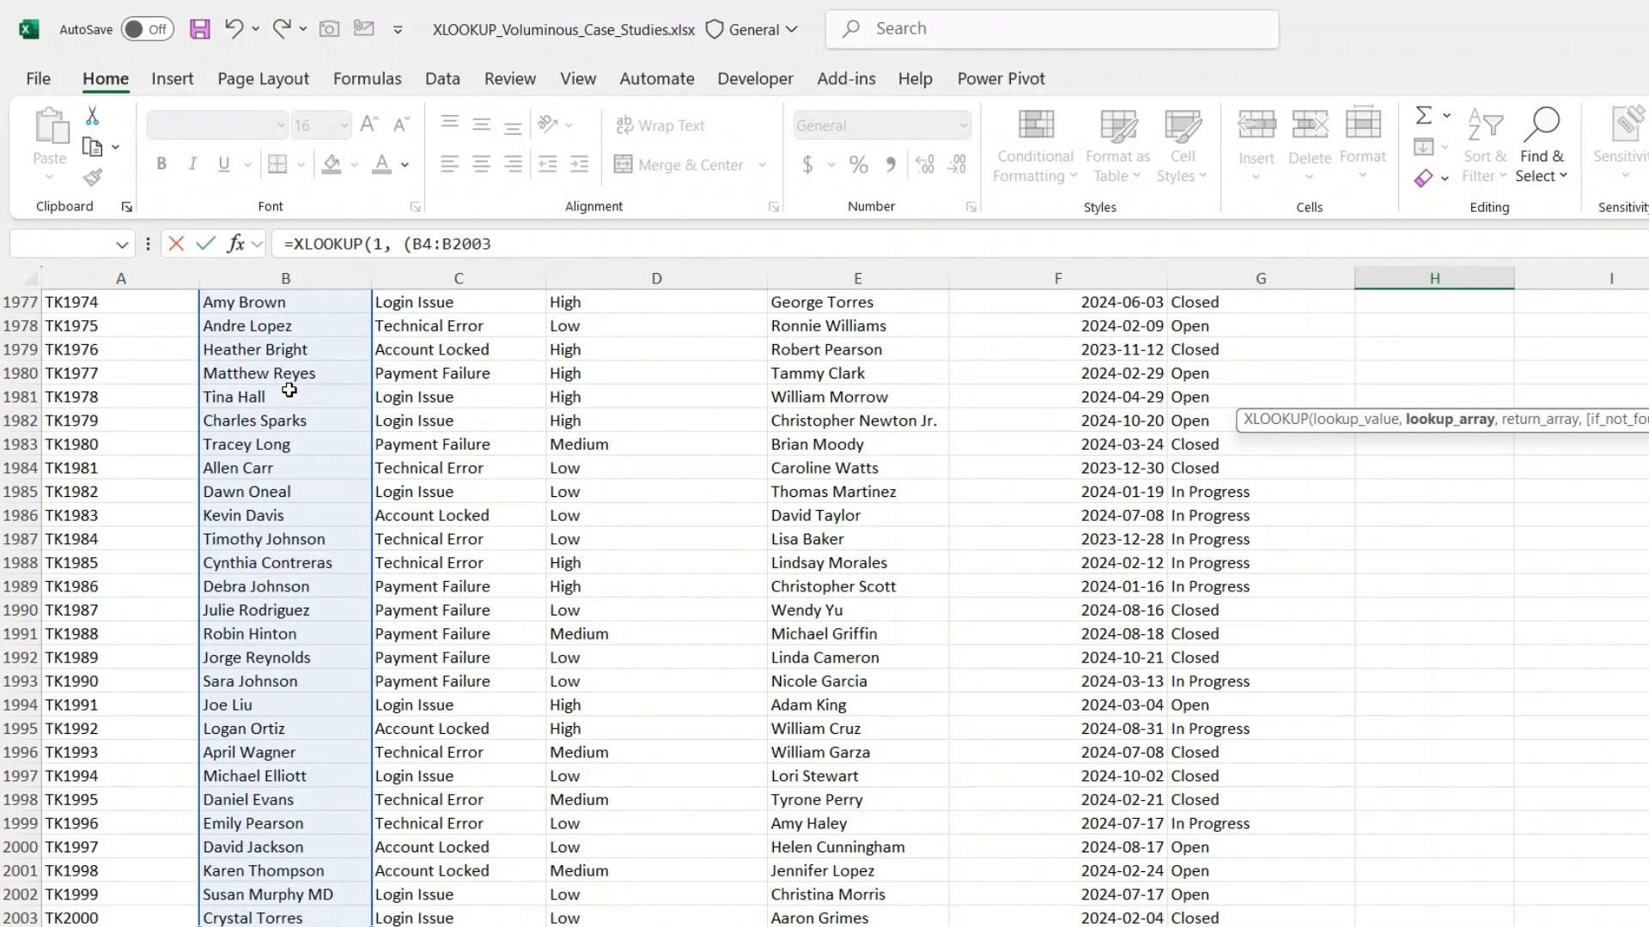
type("=")
type("\"Joe Liu\") *")
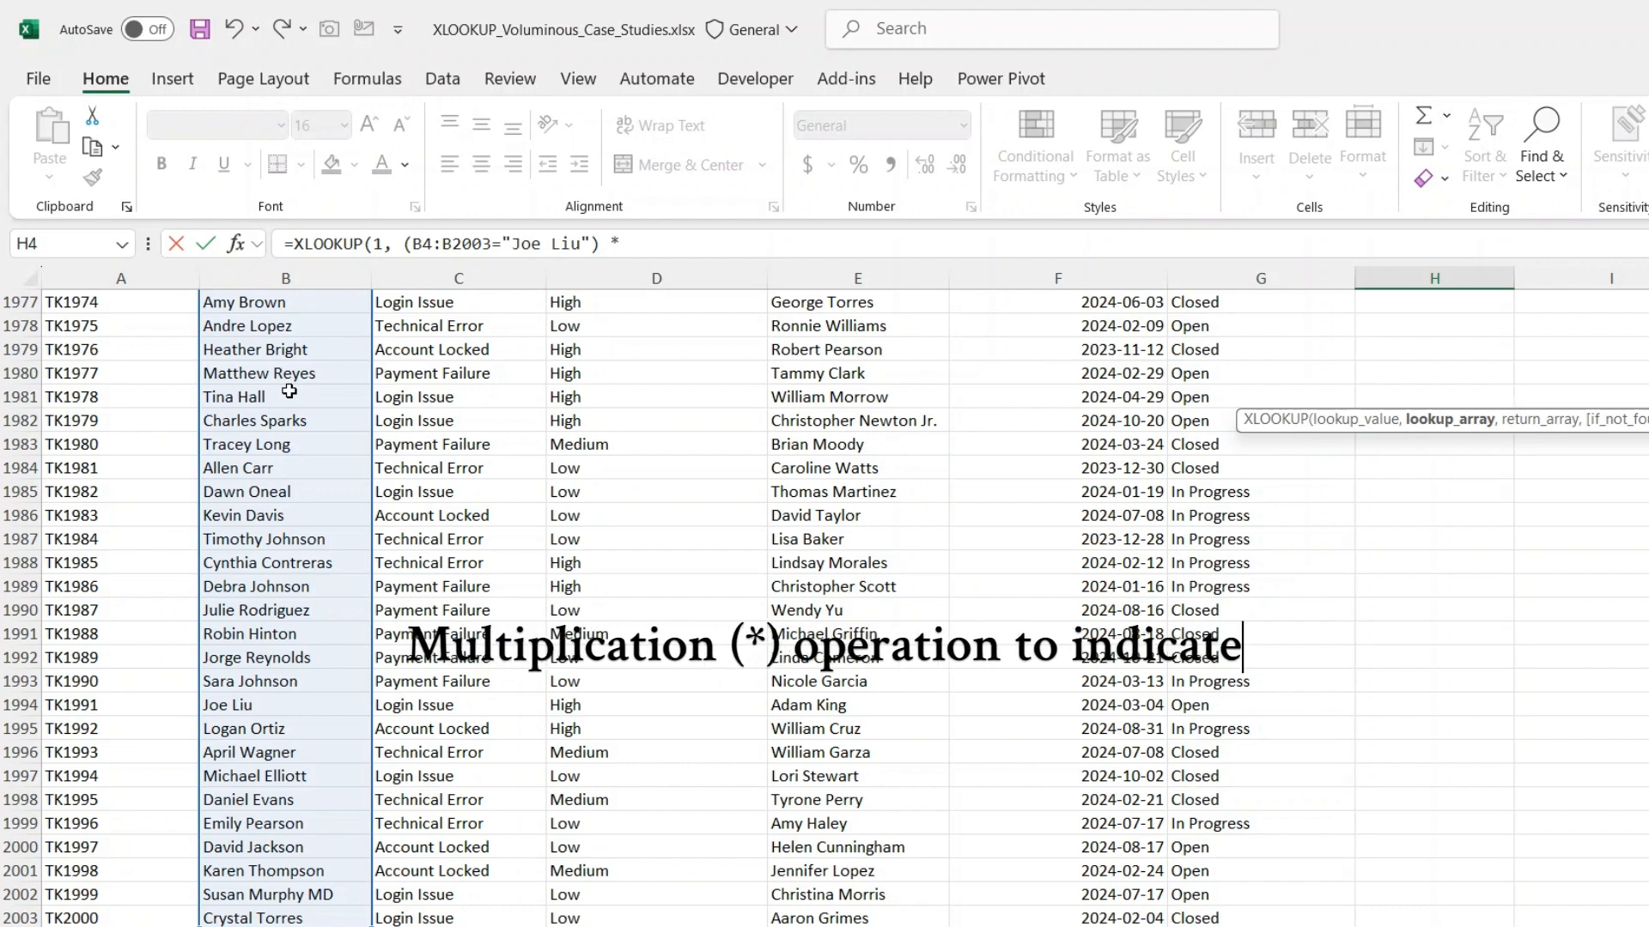
- Multiply the first criterion by a second one that matches issue types C4:C2003 against "Login Issue"
type("(")
key("BackSpace")
type("(")
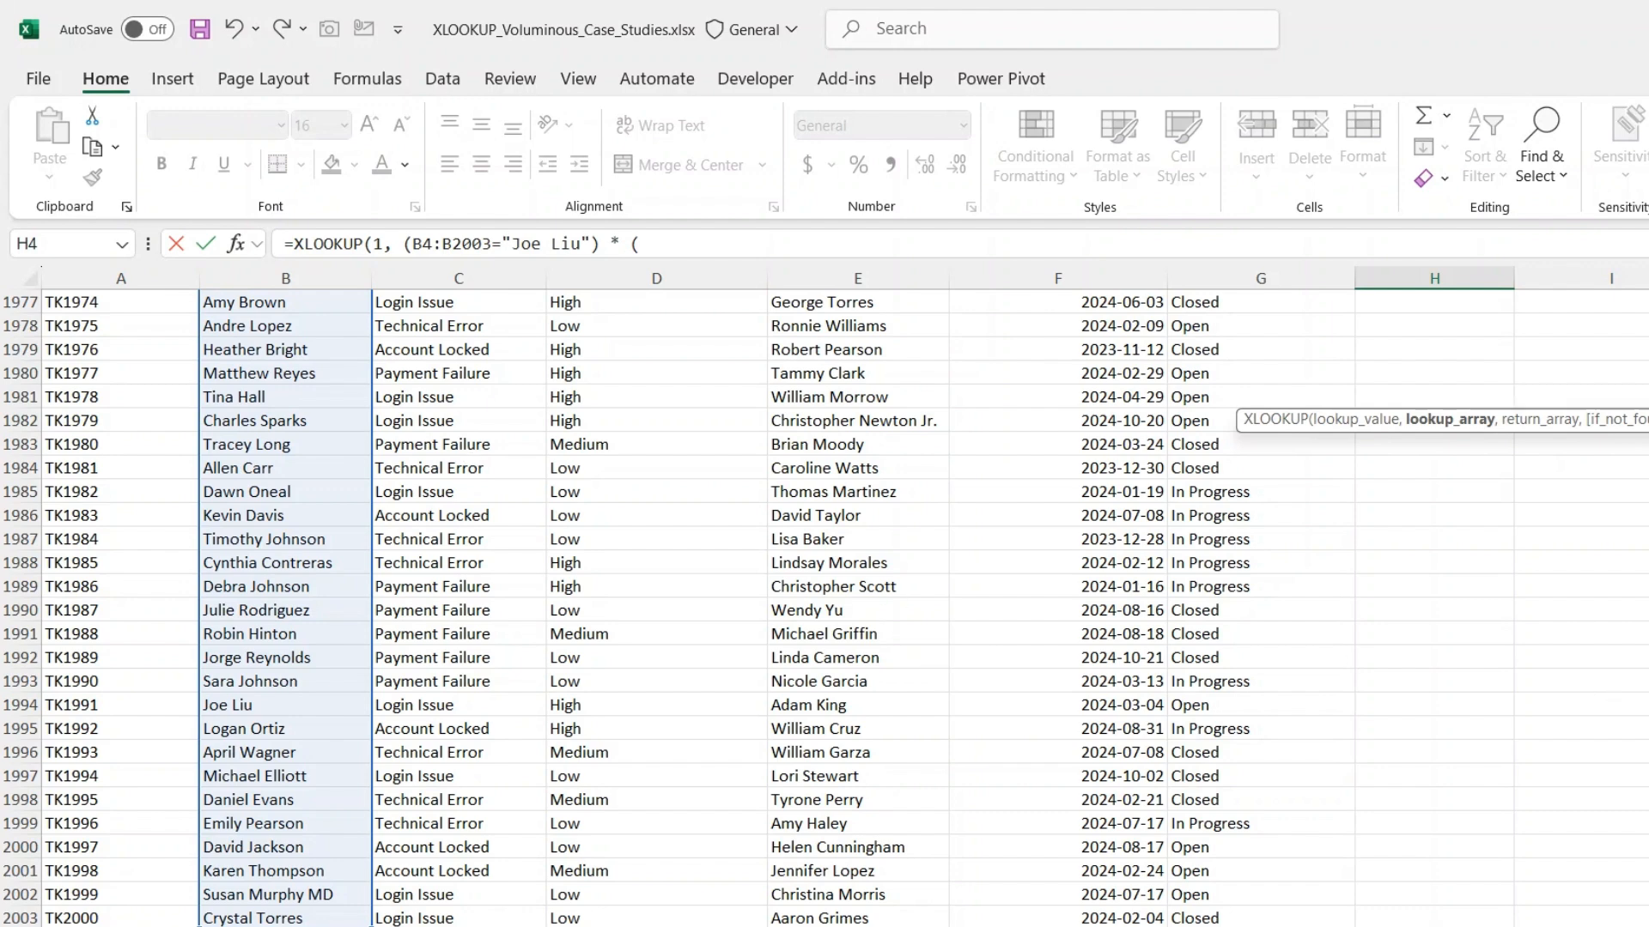
left_click_drag(1647, 893, 1648, 296)
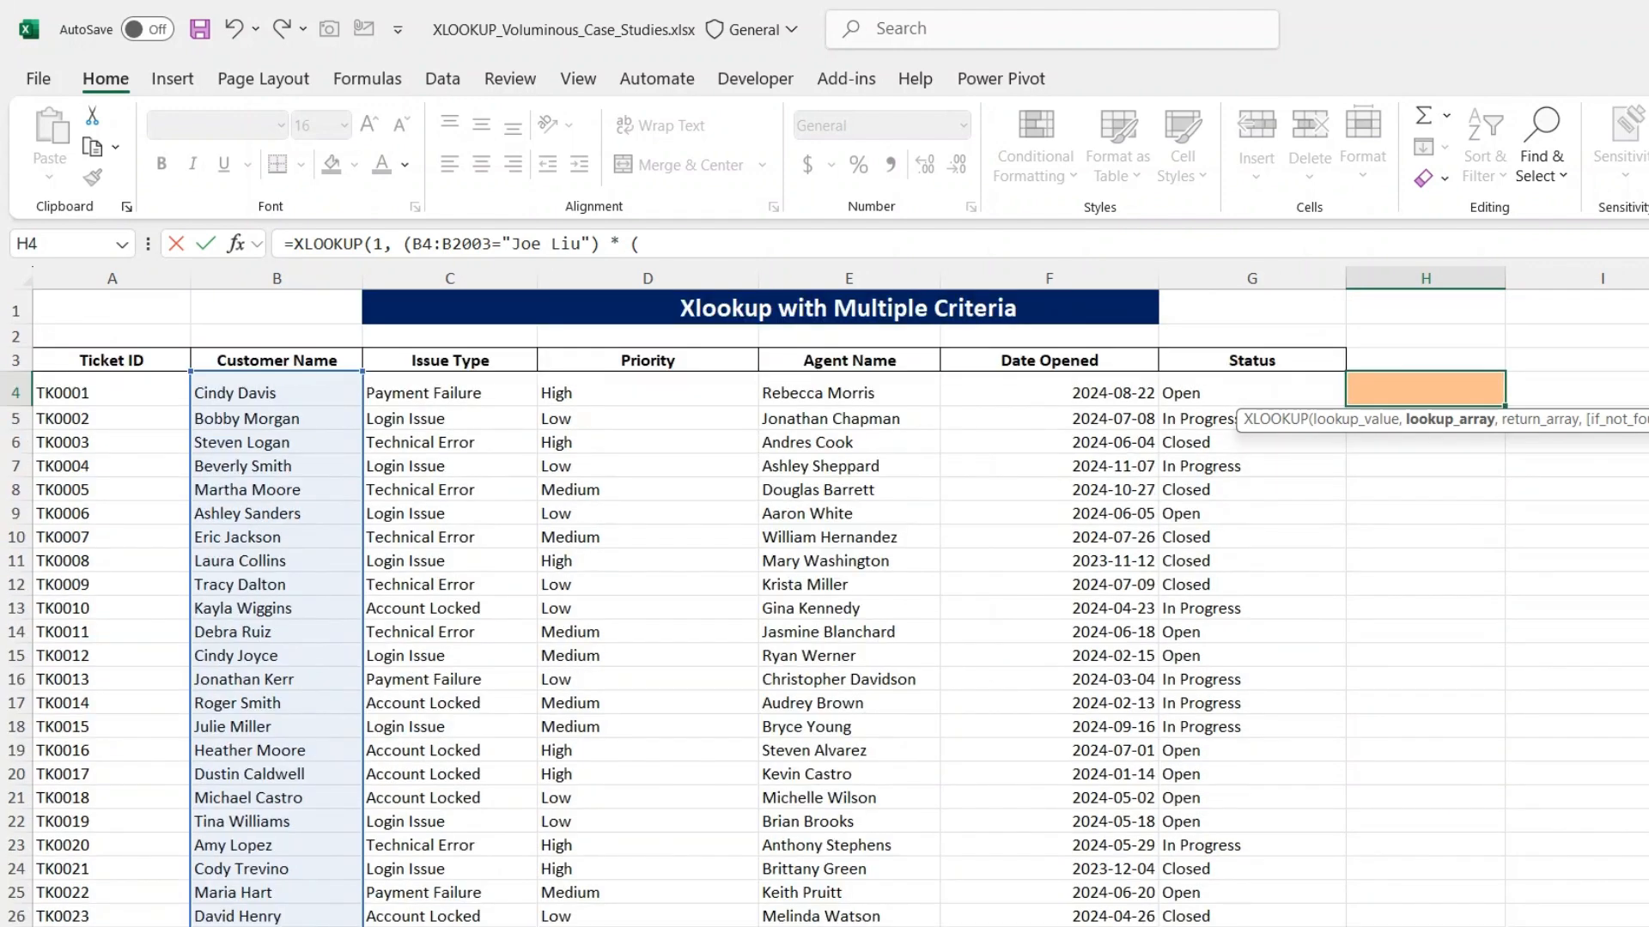
left_click(475, 391)
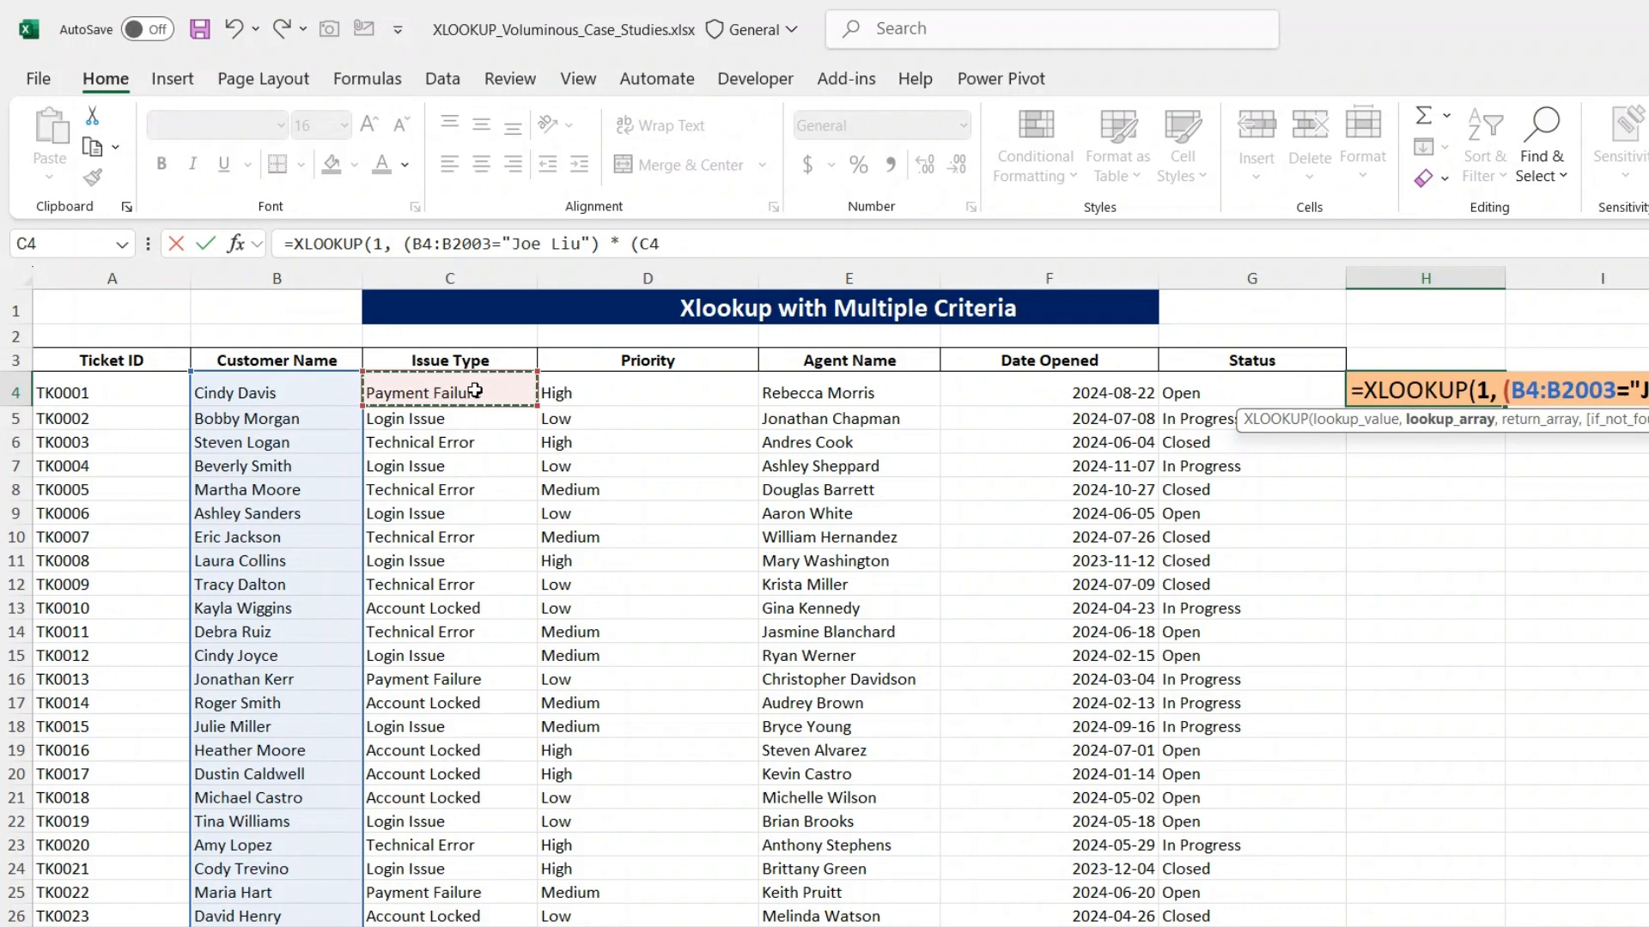
key("ctrl+shift+Down")
type("-")
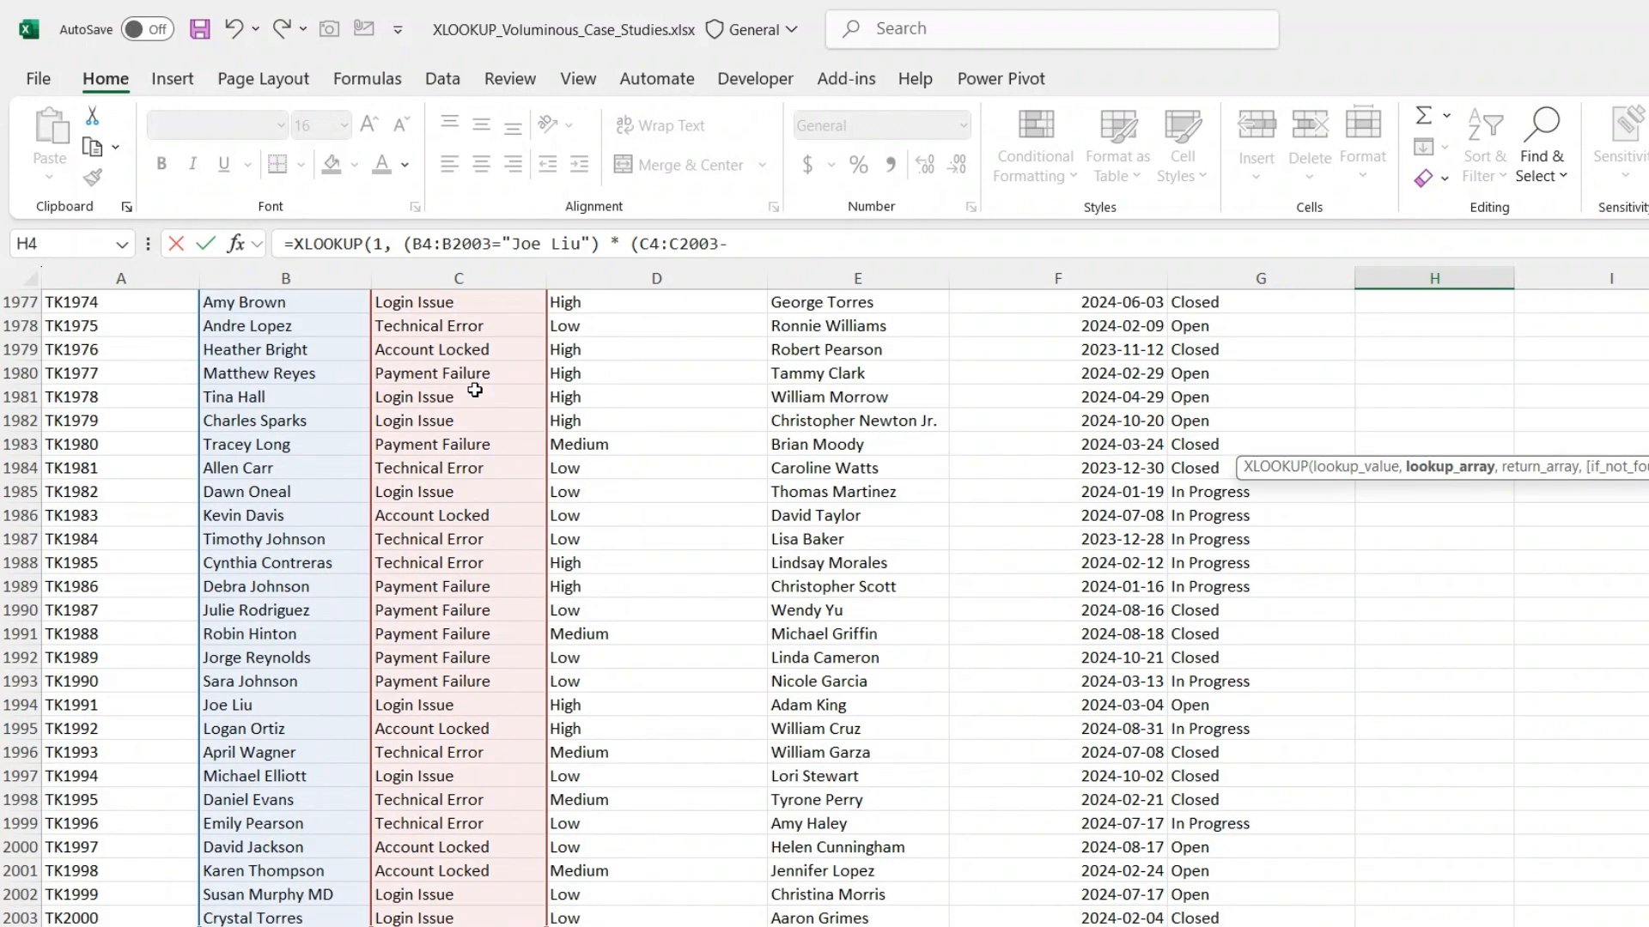
key("BackSpace")
type("=\"Login Issue\"),")
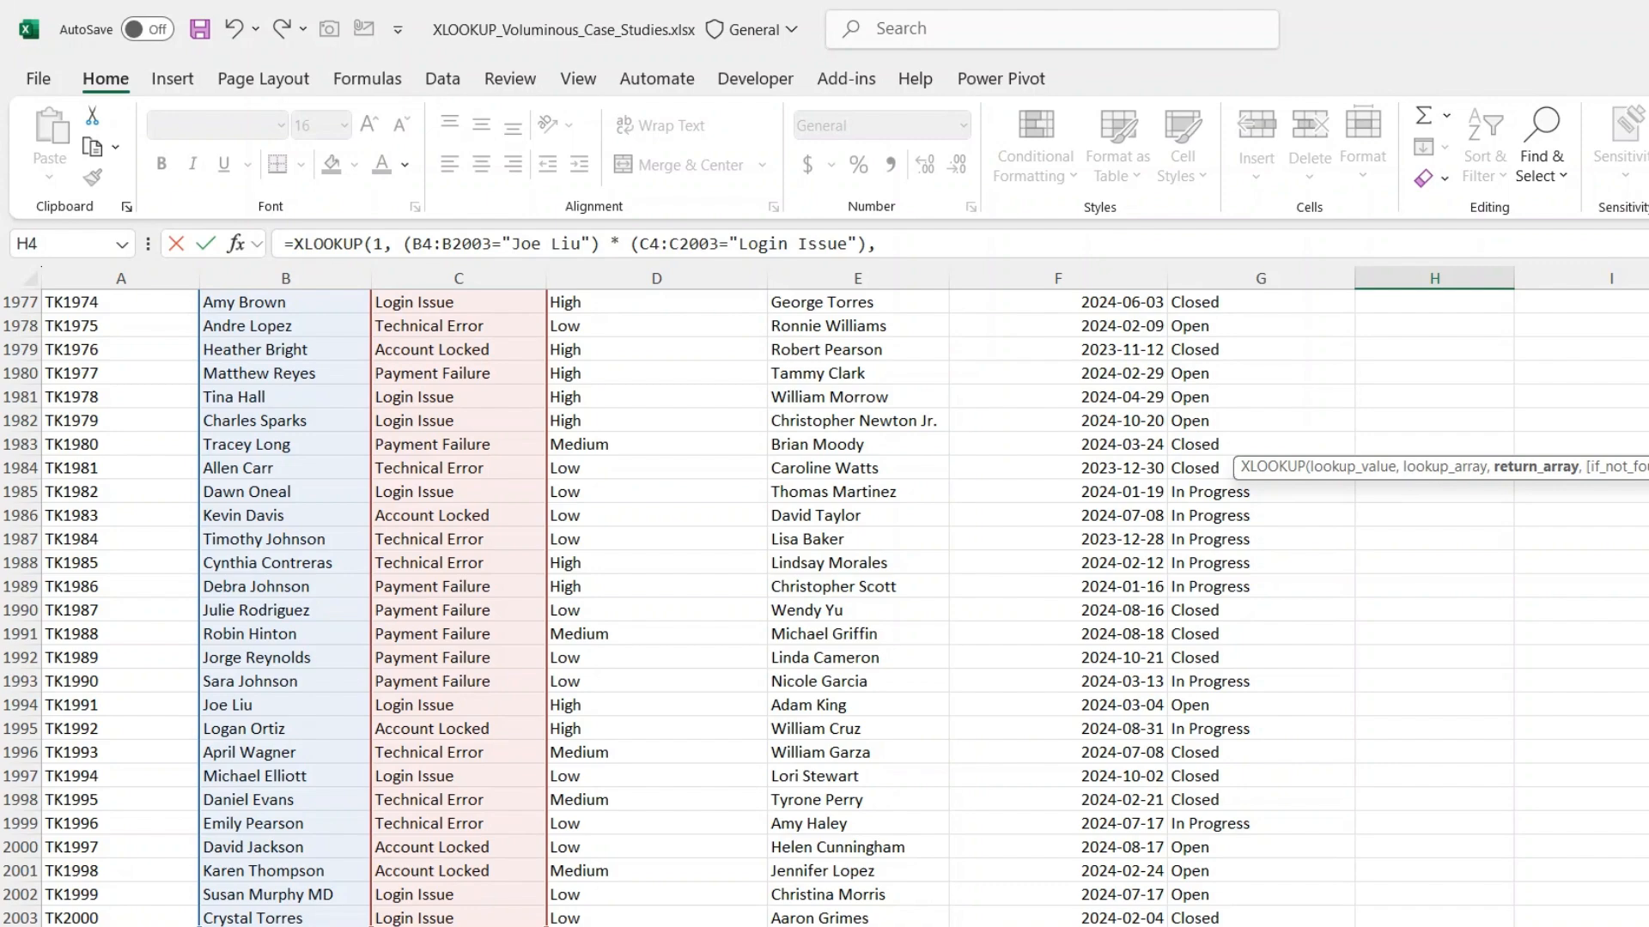
- Set the Priority range D4:D2003 as the return array and complete the XLOOKUP formula
scroll(825, 607, "down", 1)
scroll(824, 608, "up", 20)
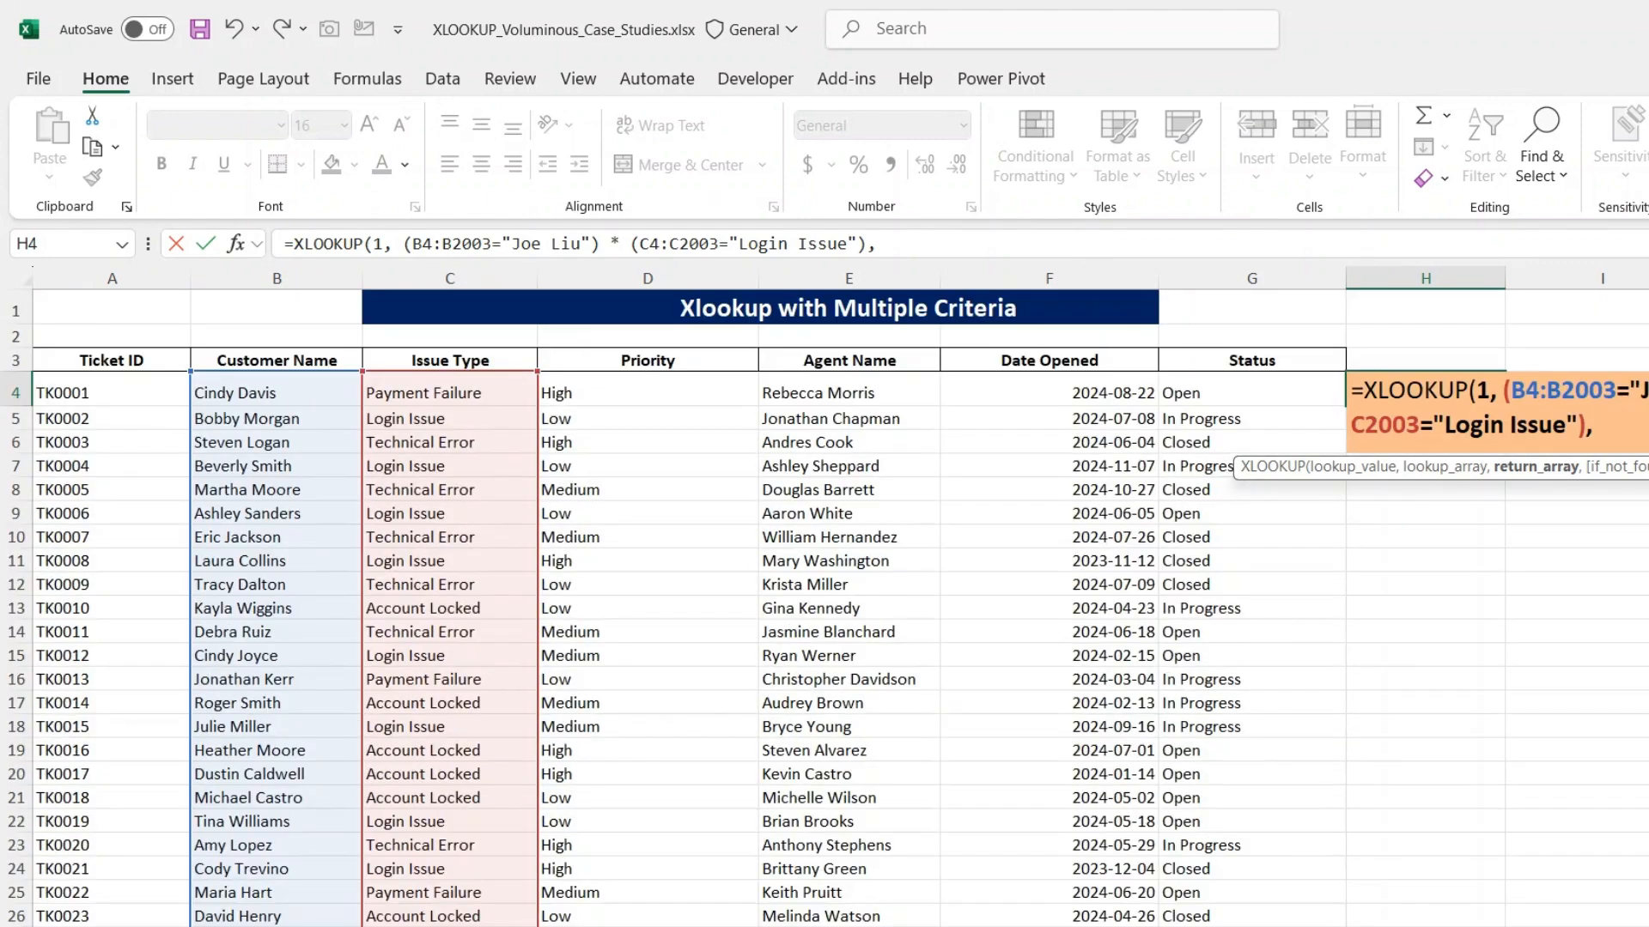
left_click(614, 392)
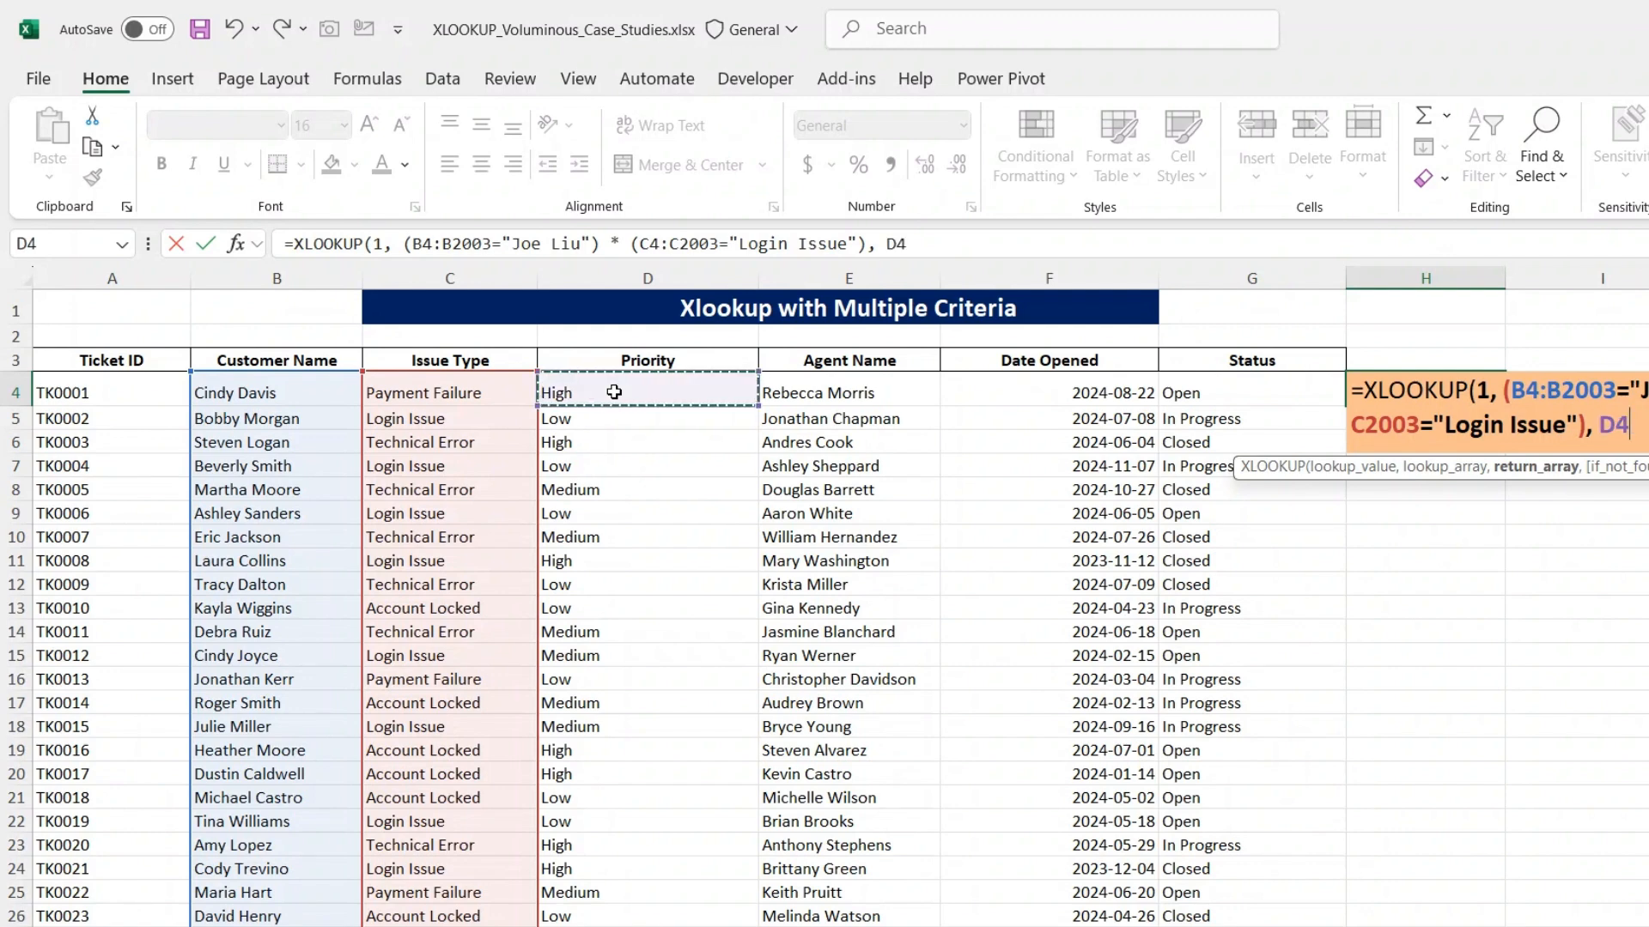
key("ctrl+shift+Down")
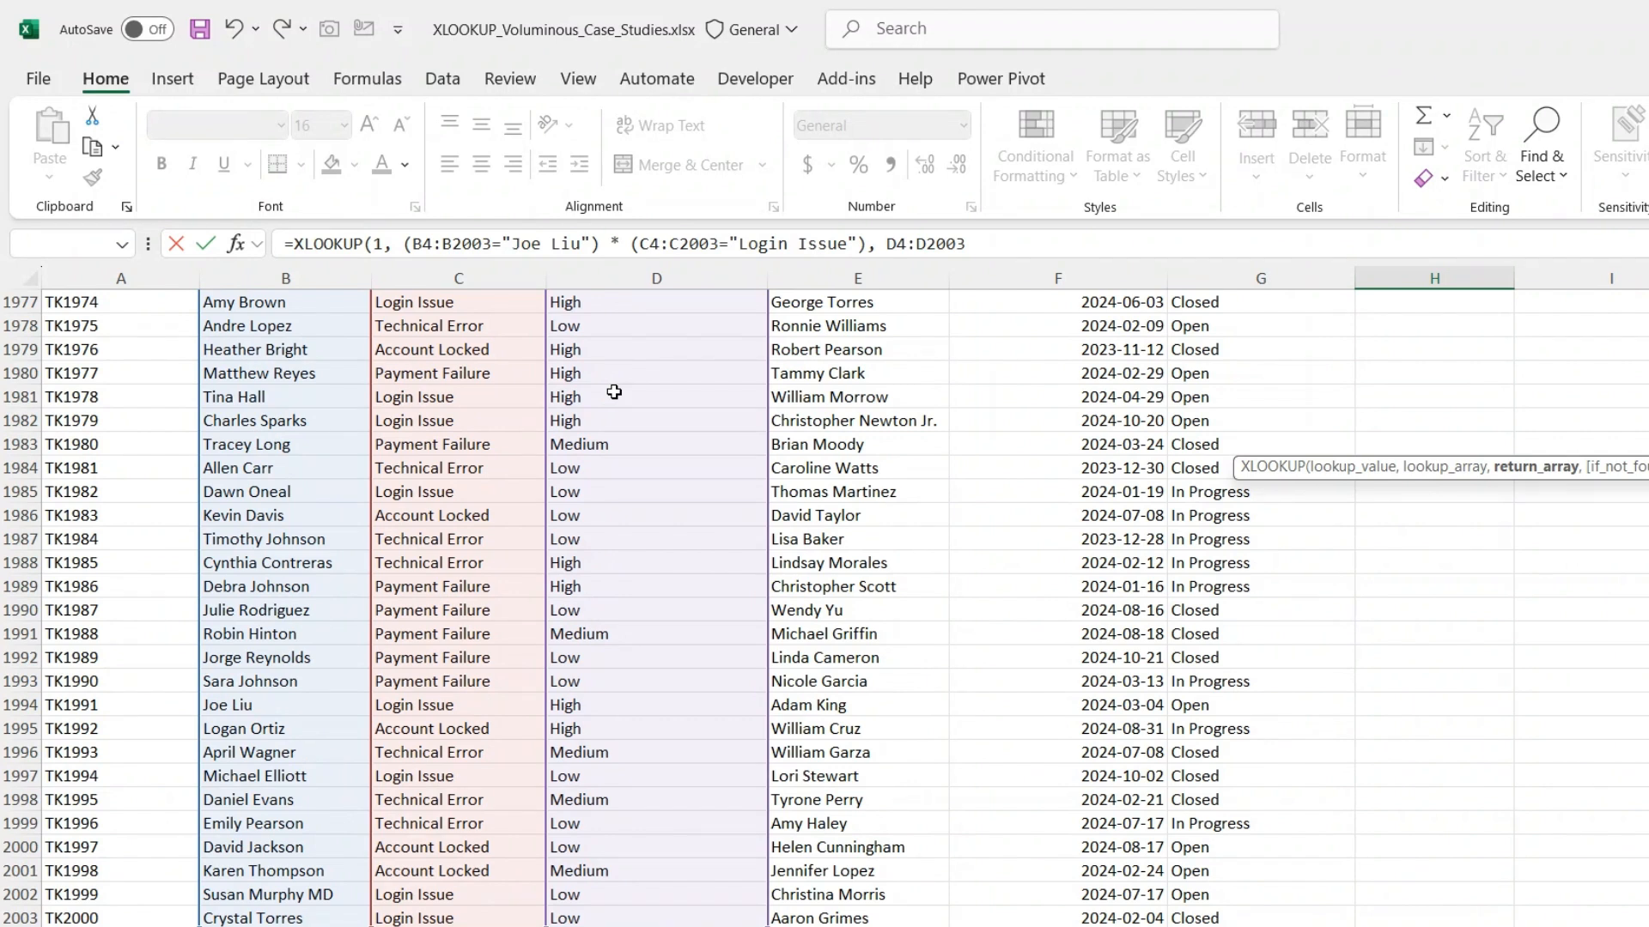
type(")")
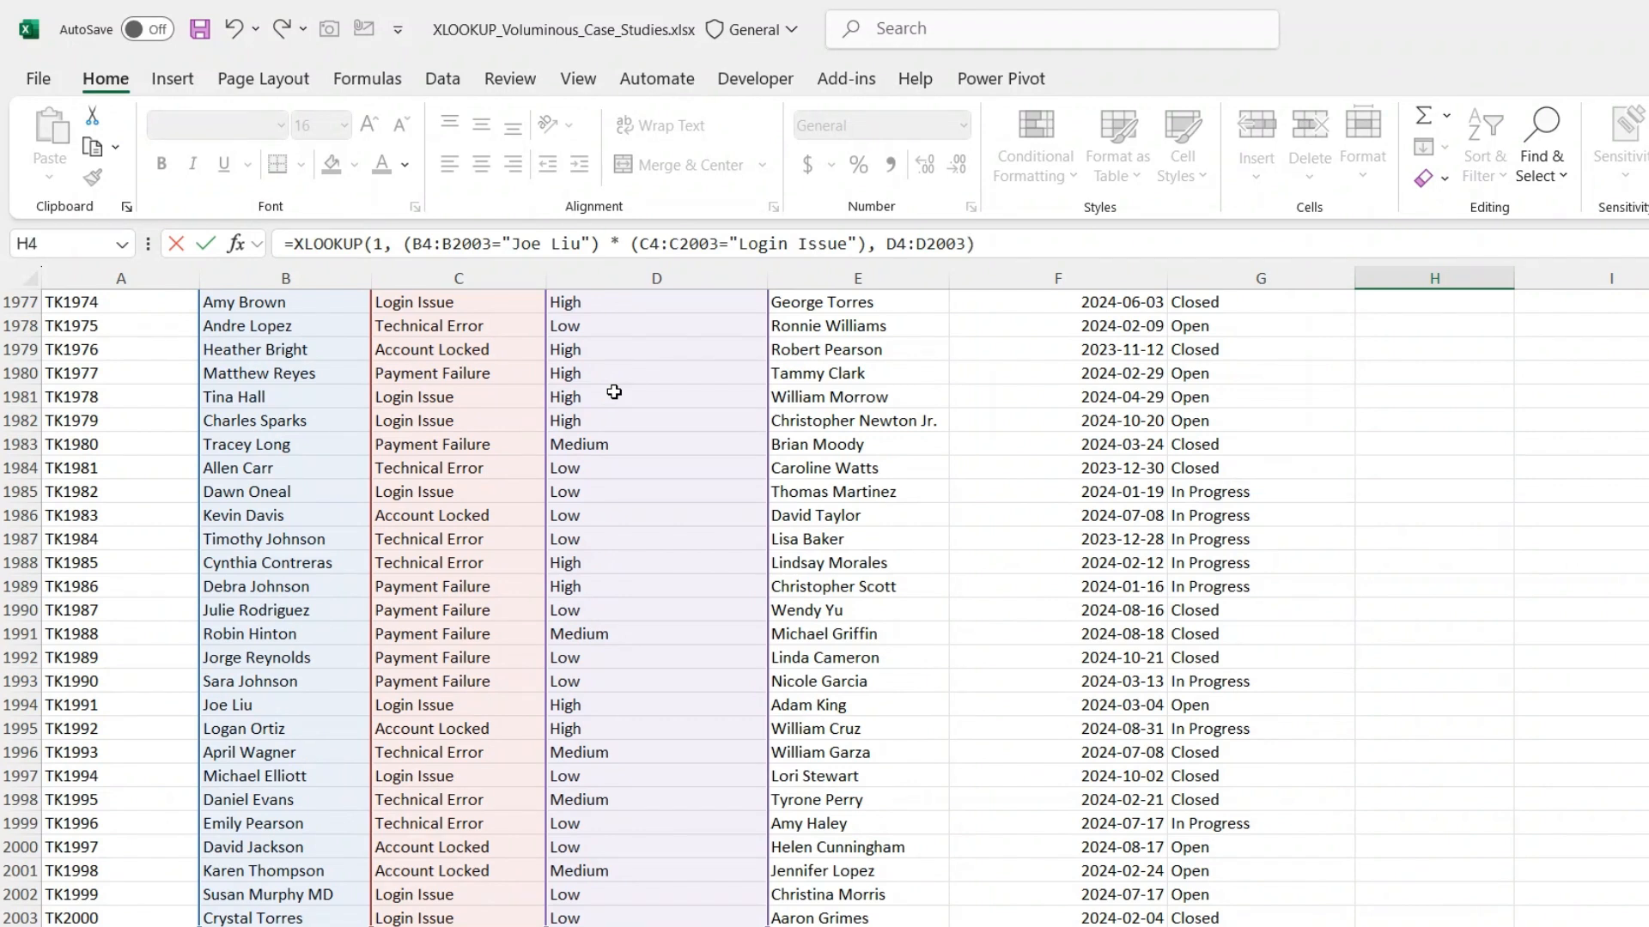
key("Return")
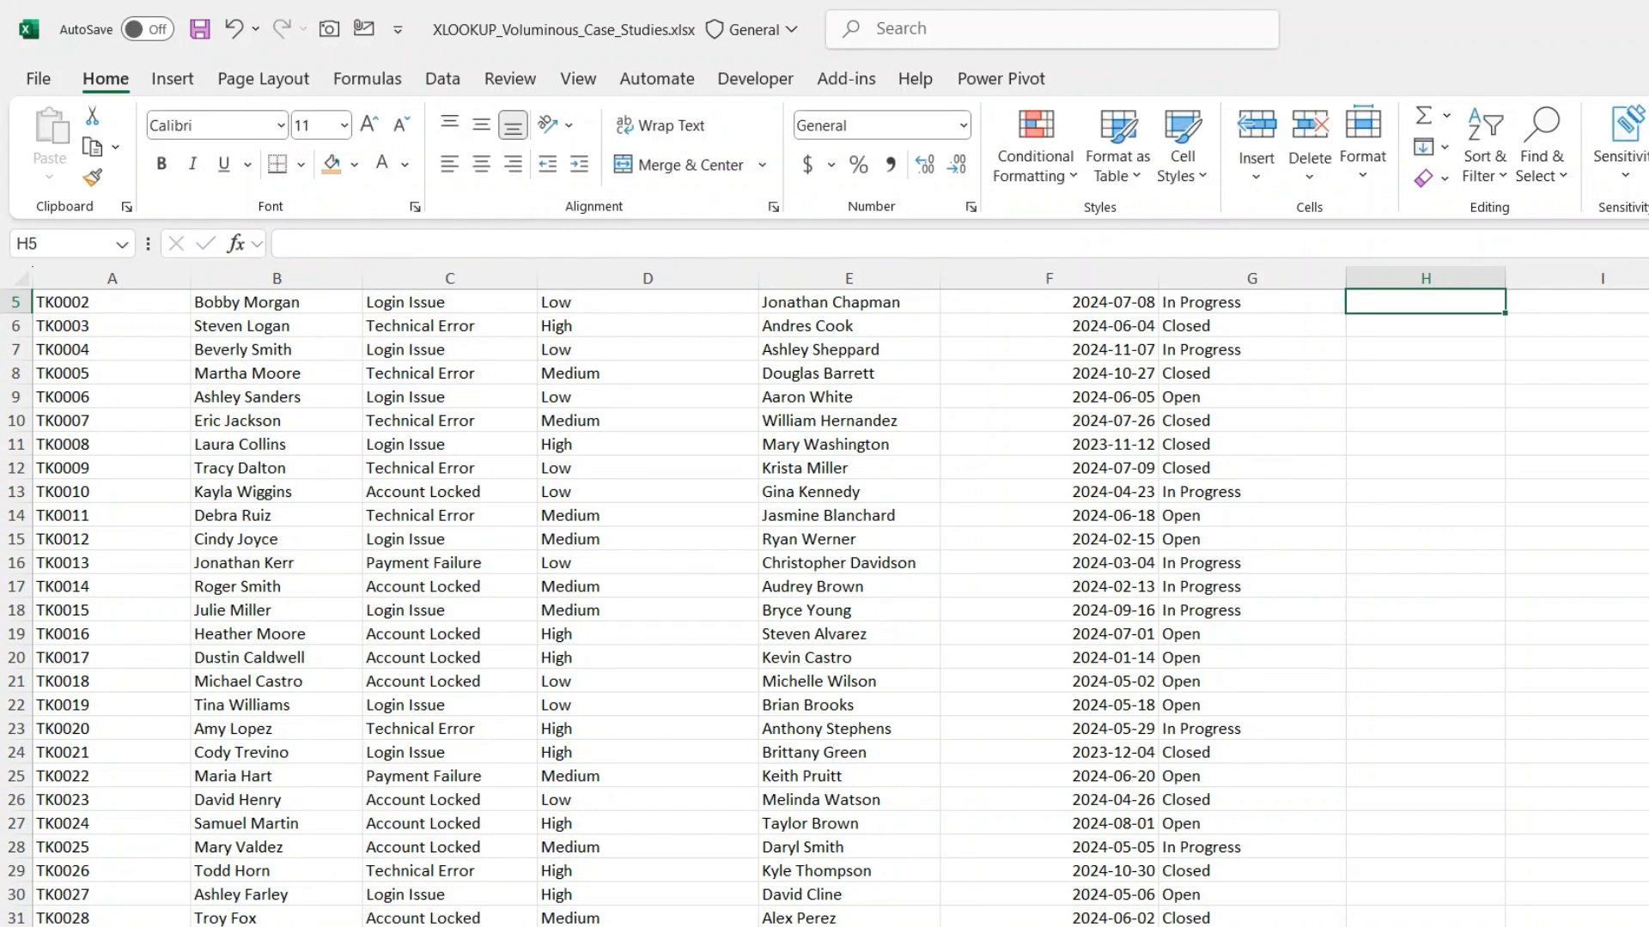
- Examine the XLOOKUP formula in H4, checking its lookup value and the two multiplied criteria in the lookup array
scroll(1460, 369, "up", 2)
left_click(1436, 383)
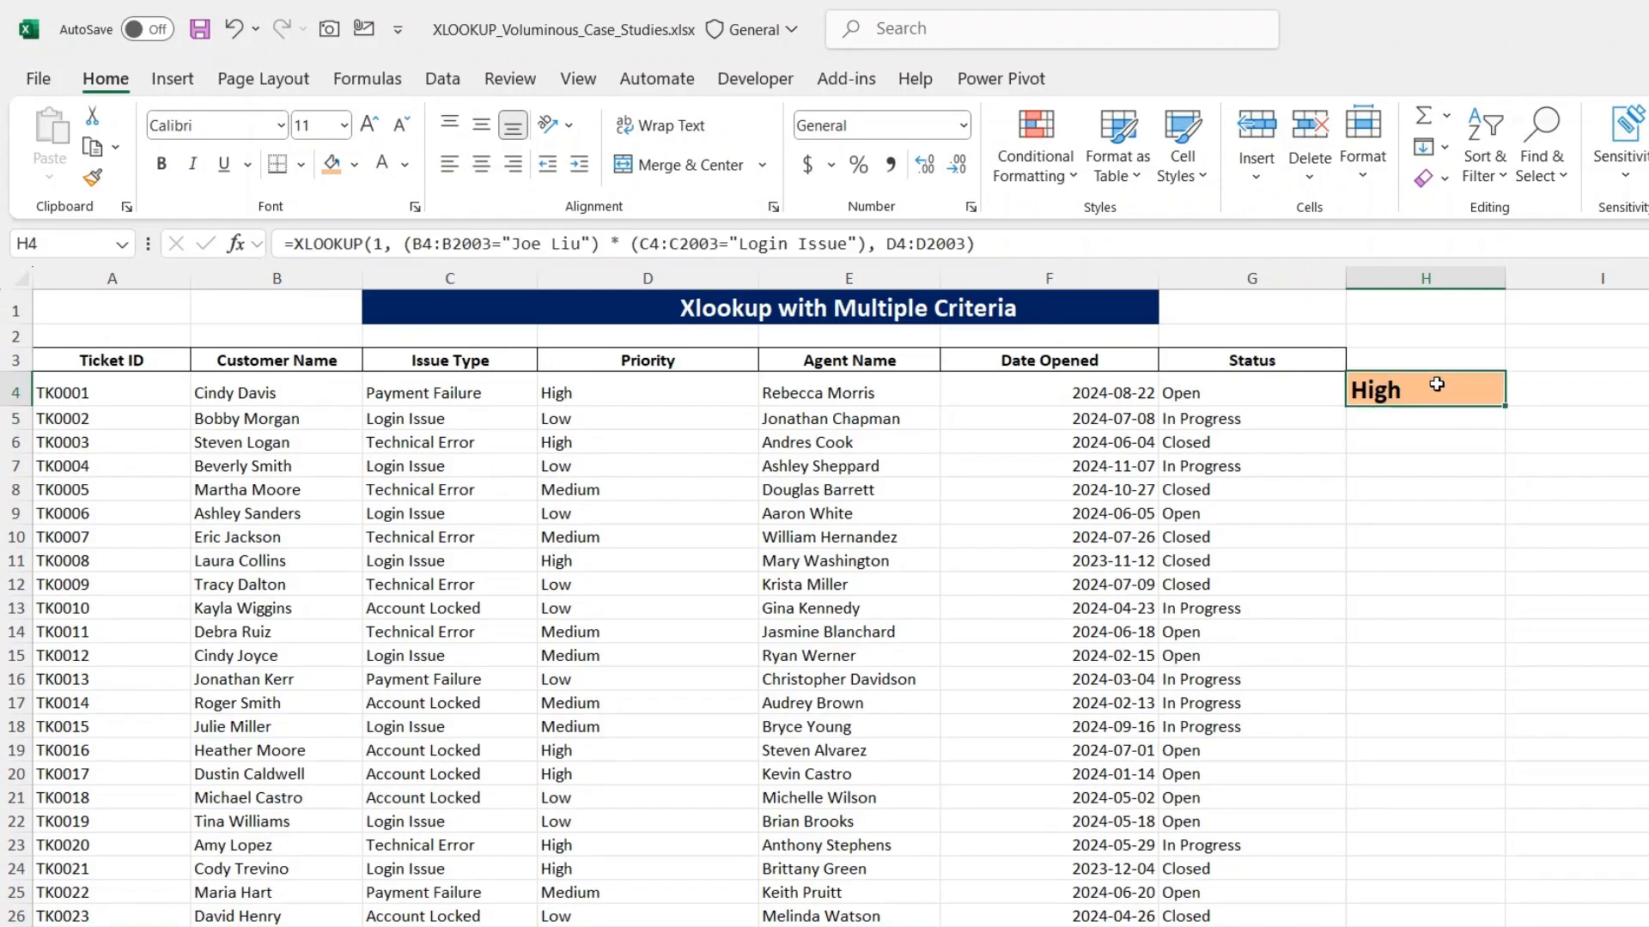
left_click(1068, 238)
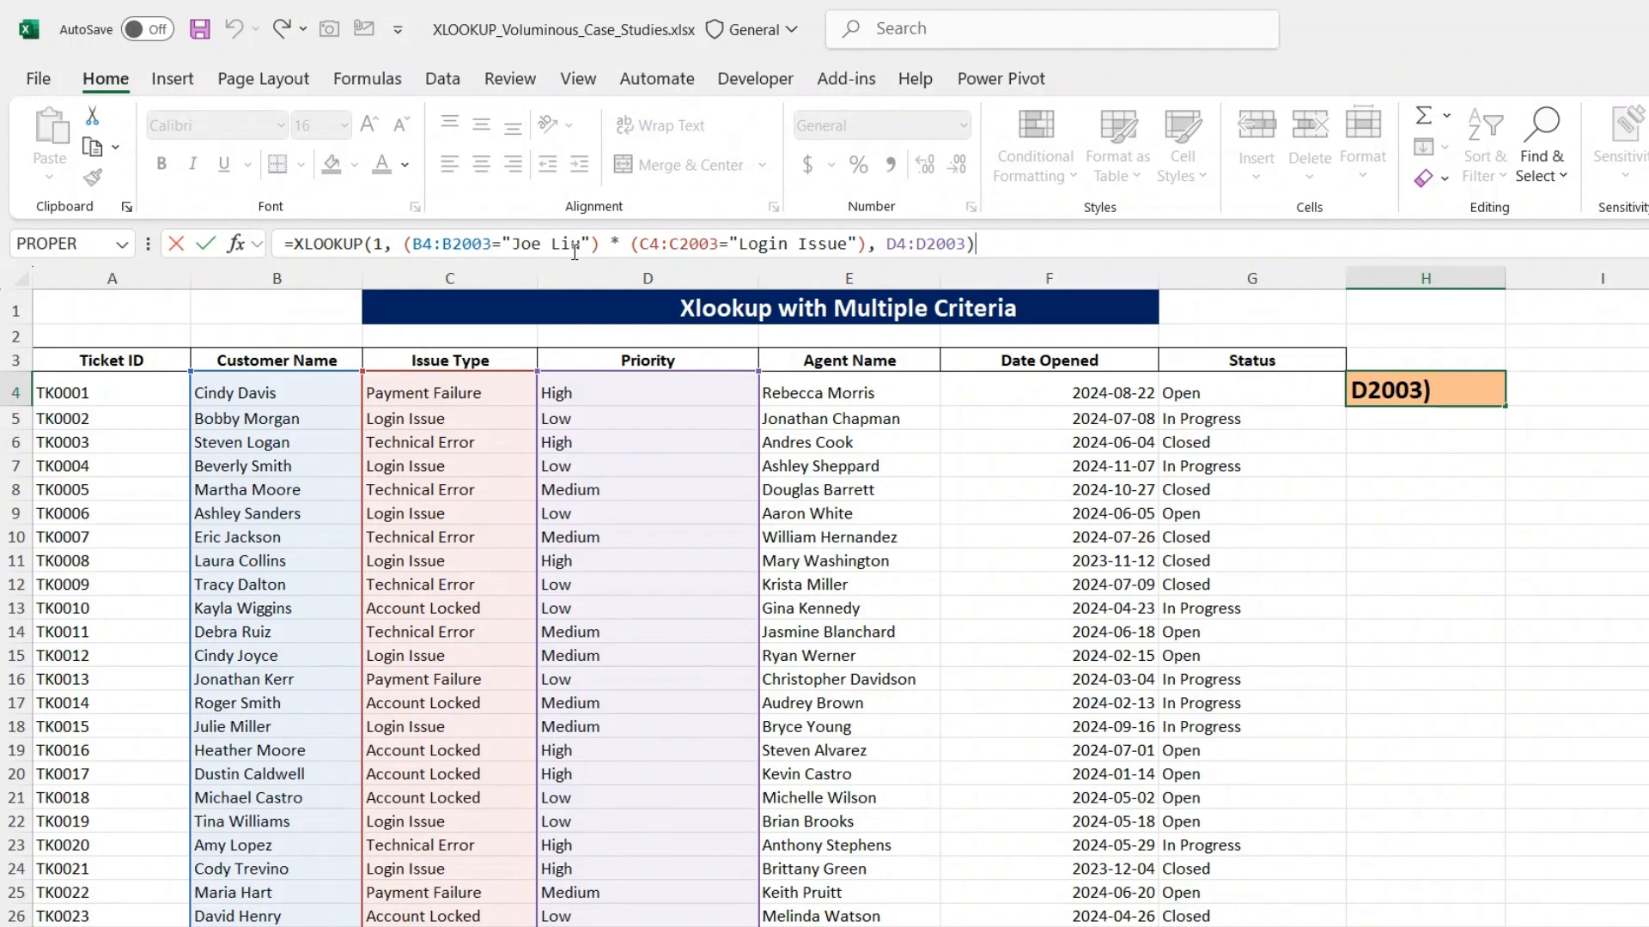
key("Return")
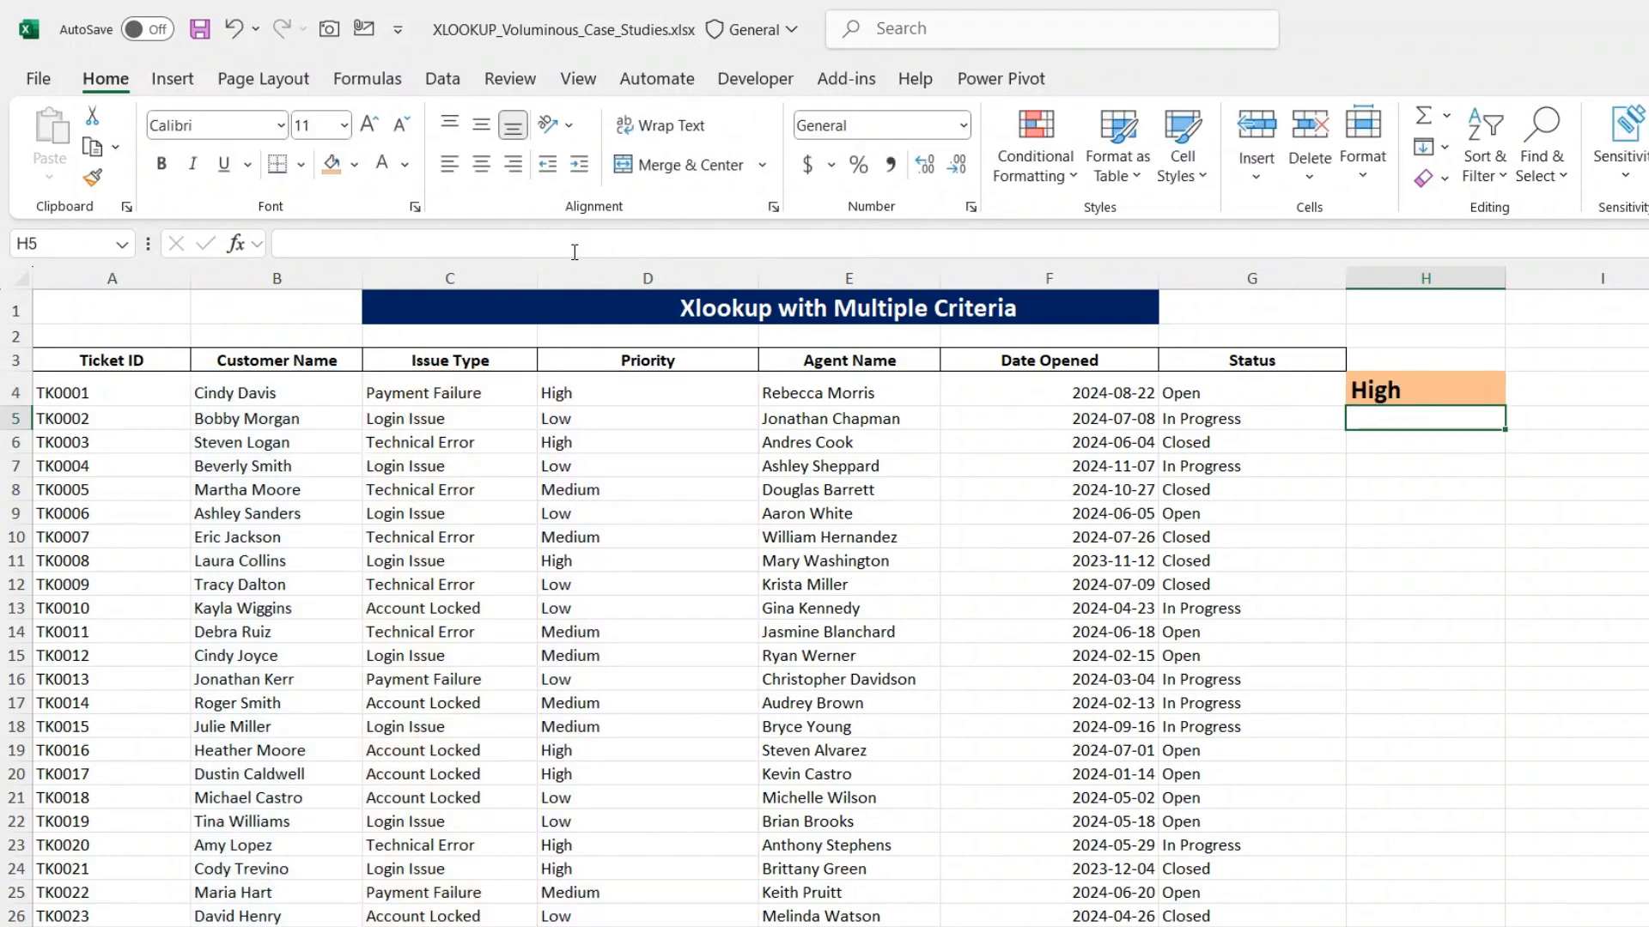
left_click(1414, 391)
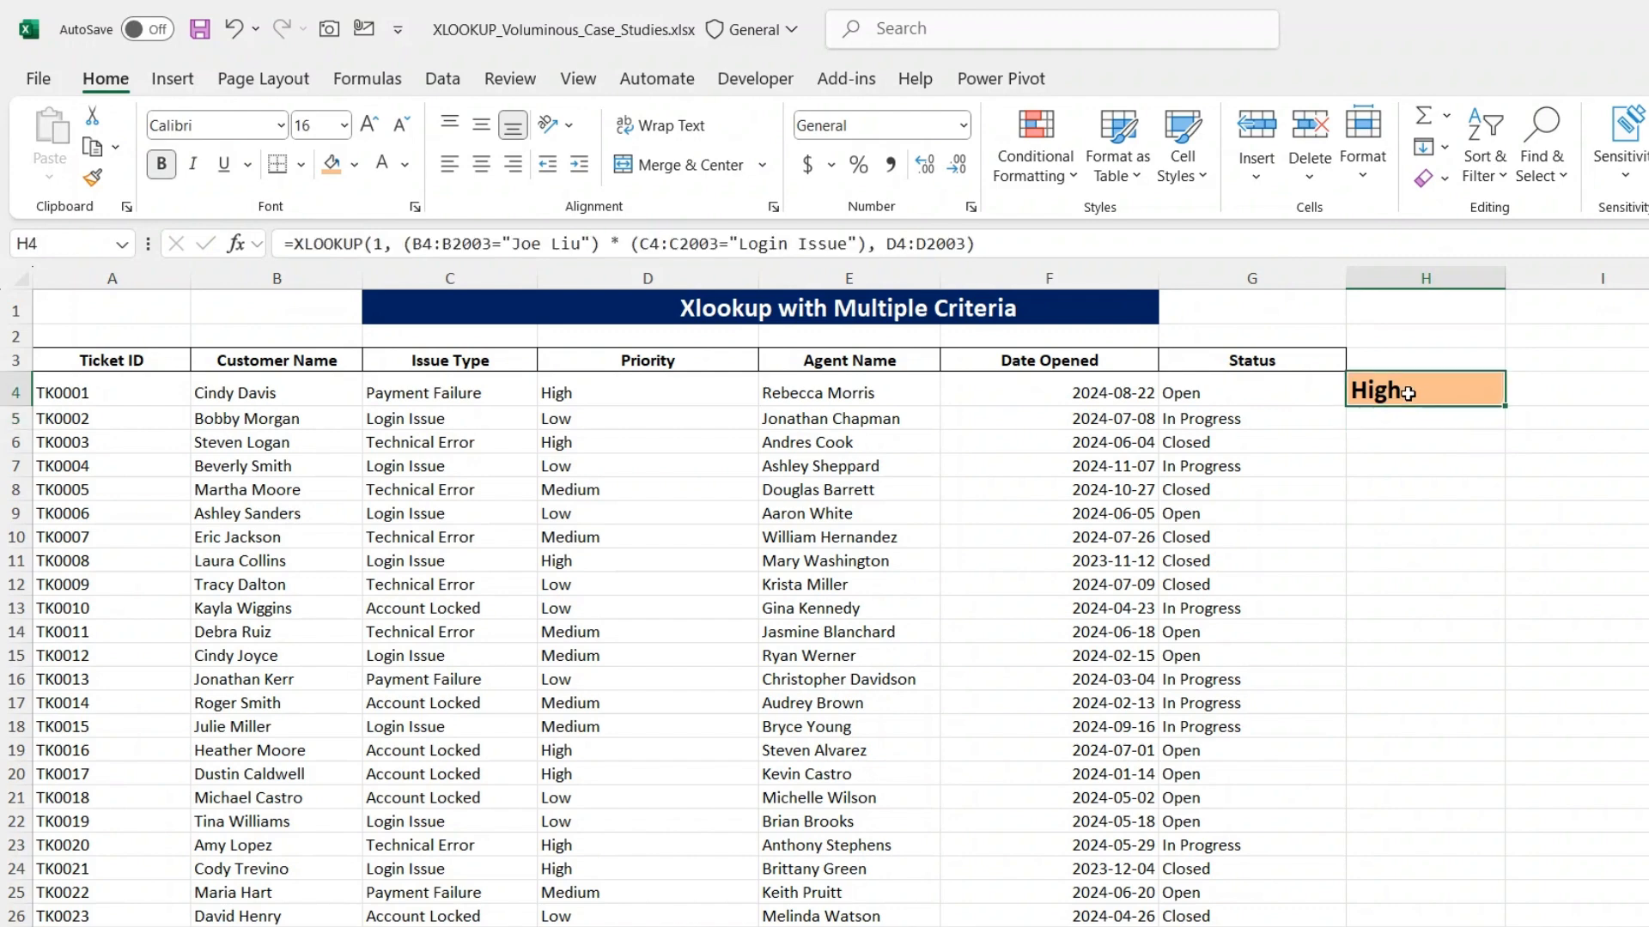
left_click(1004, 243)
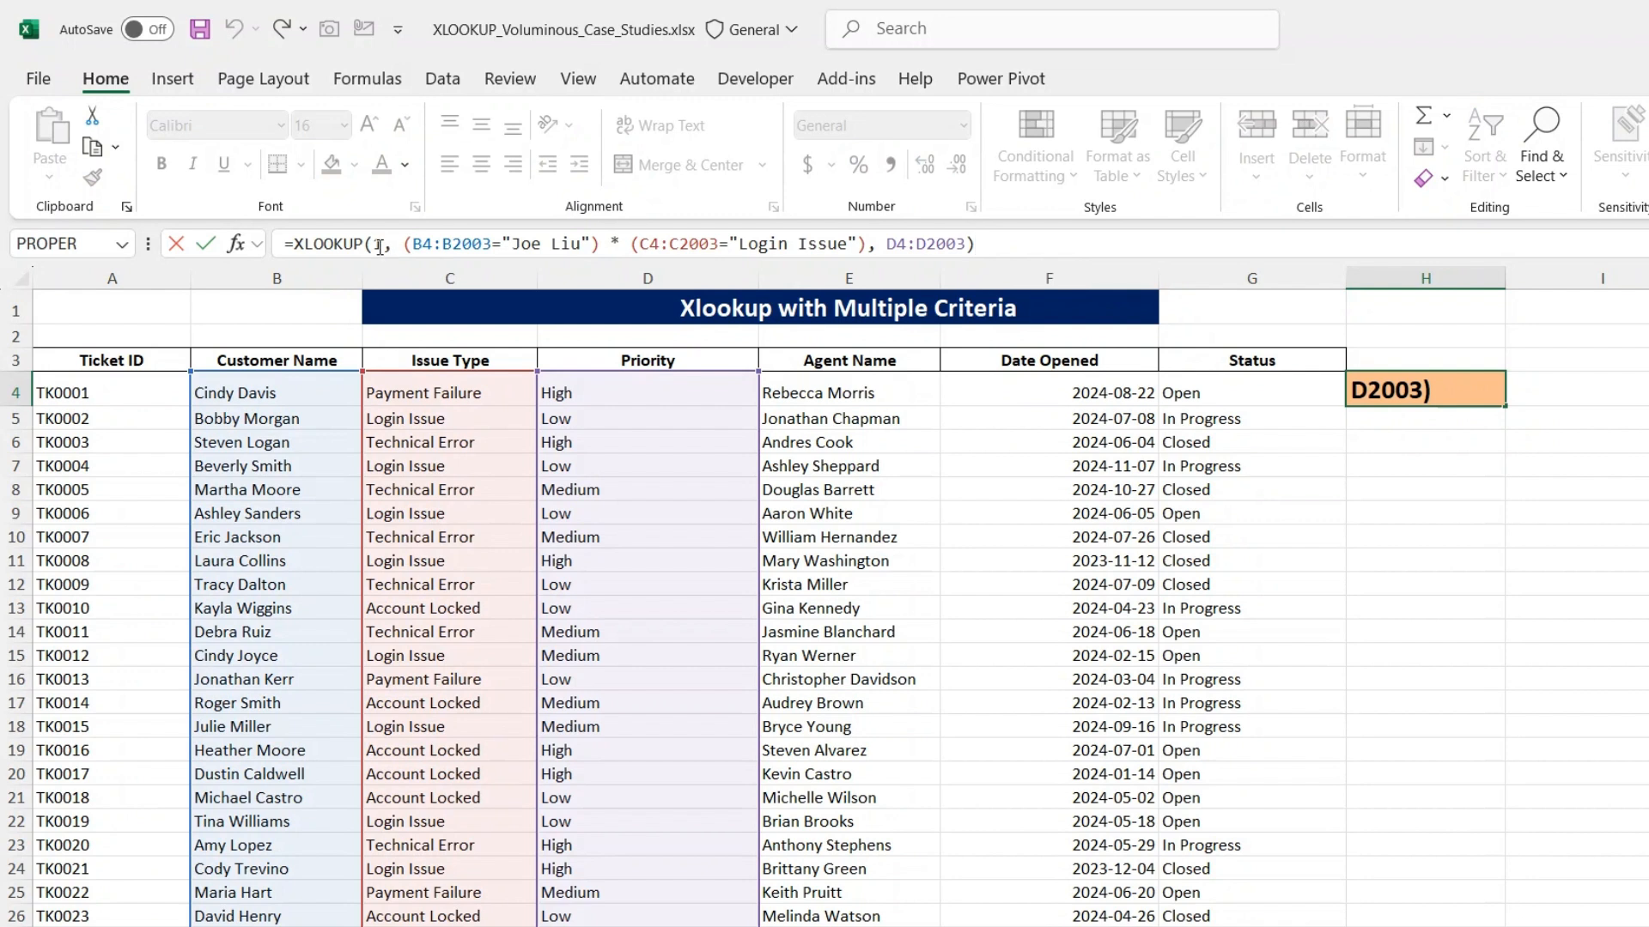
left_click(386, 244)
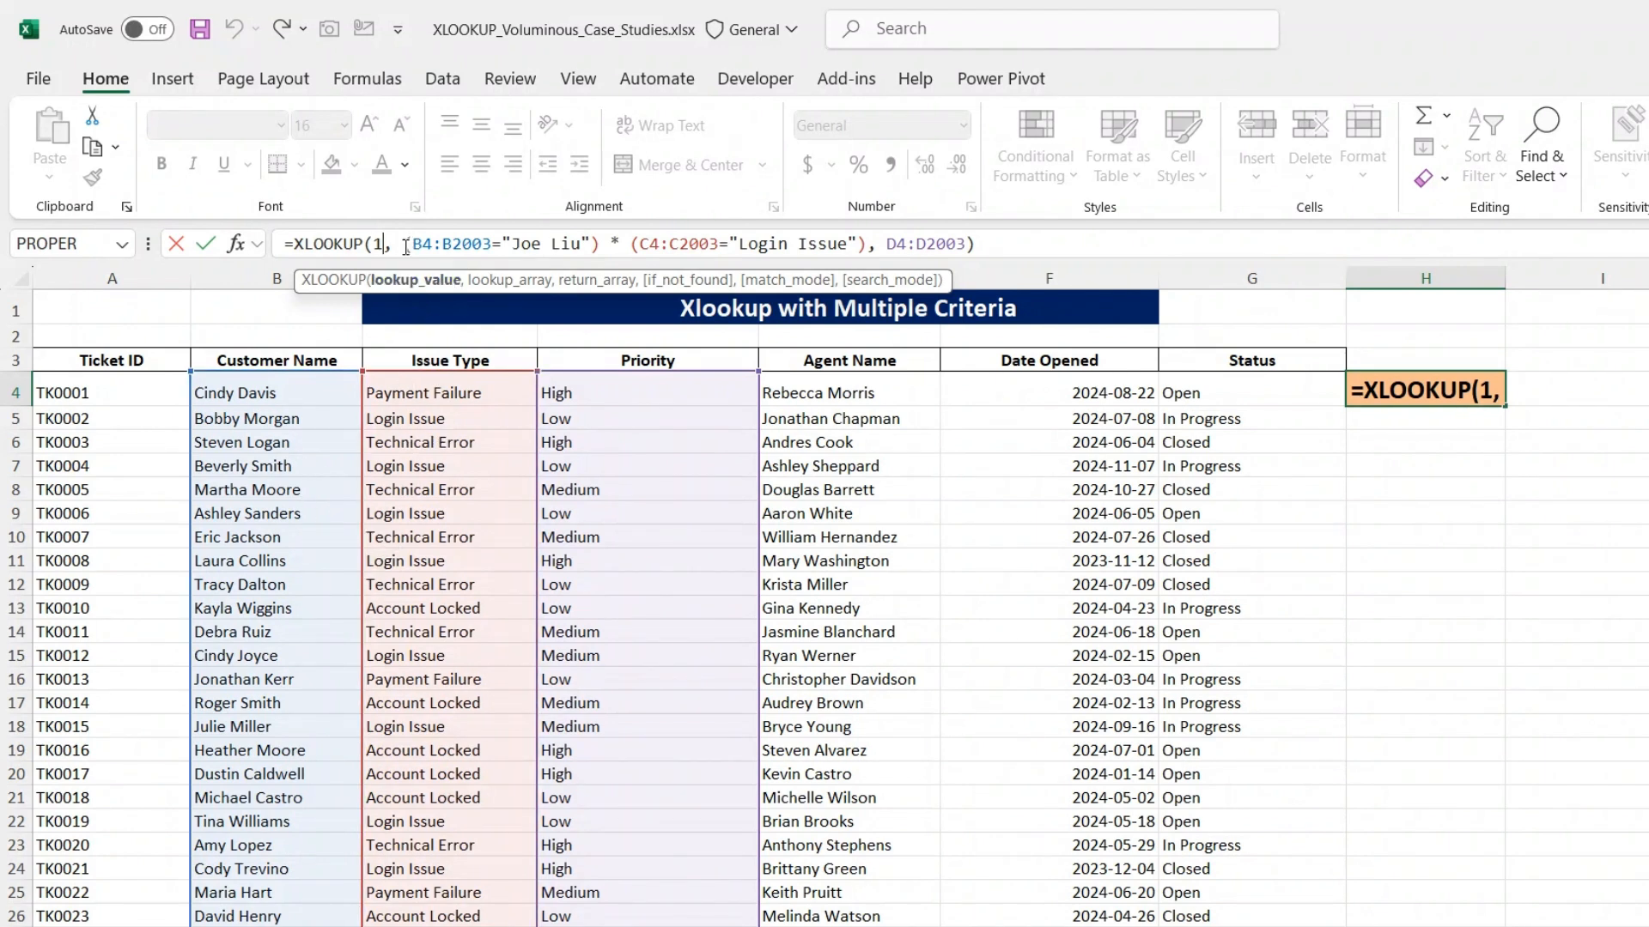
left_click_drag(403, 244, 870, 247)
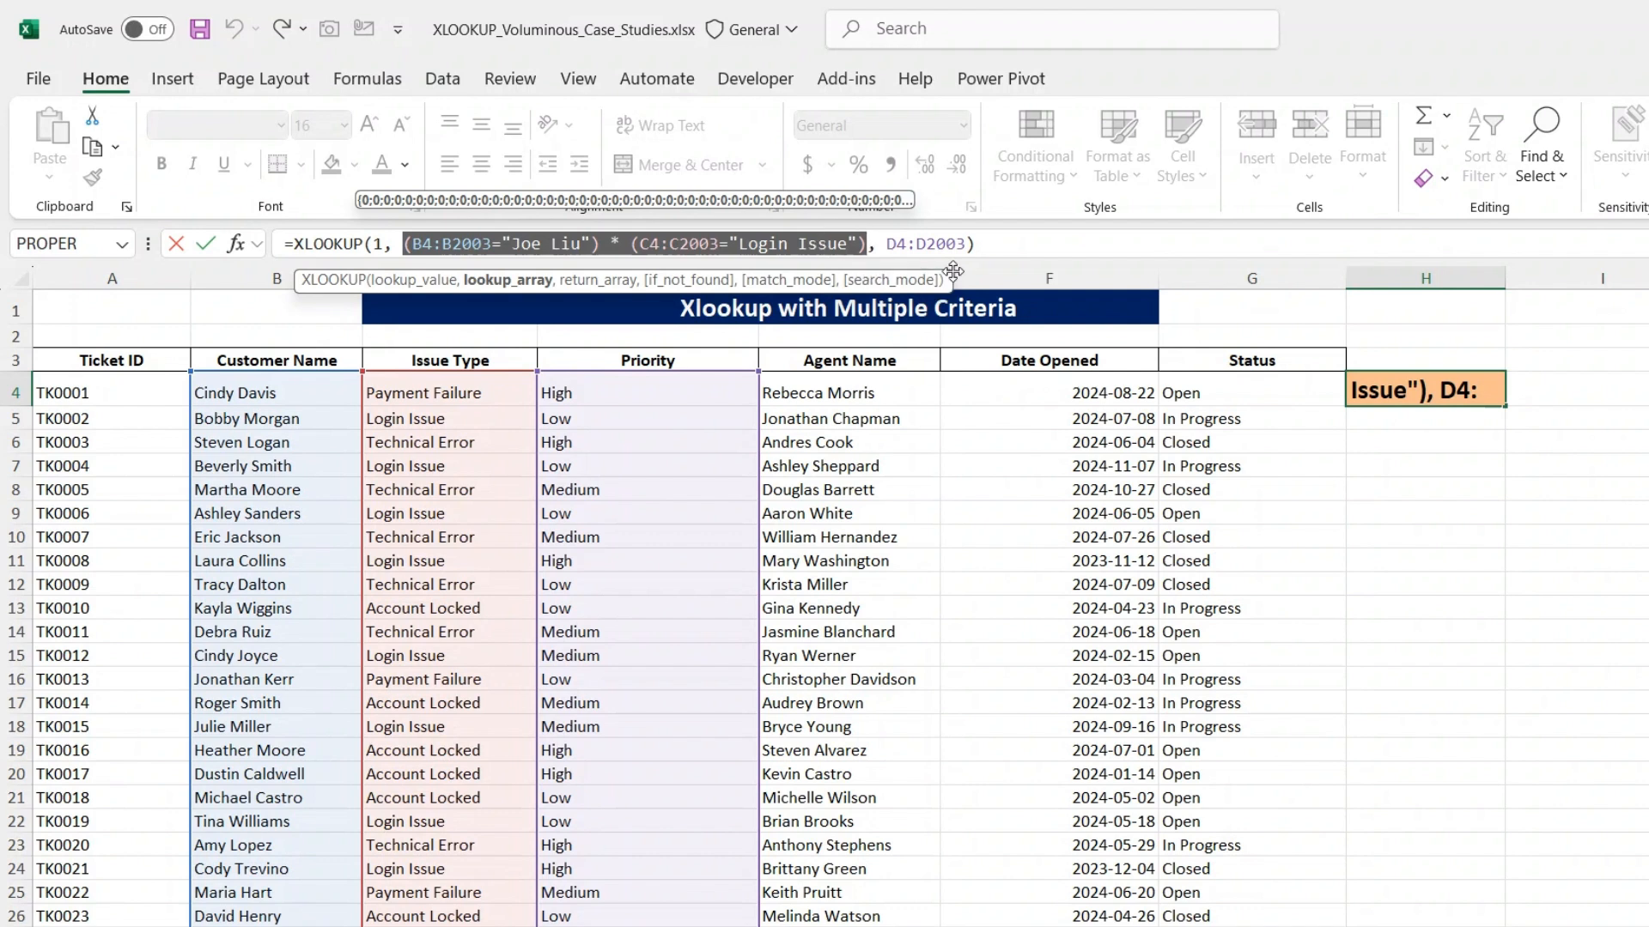
left_click(981, 243)
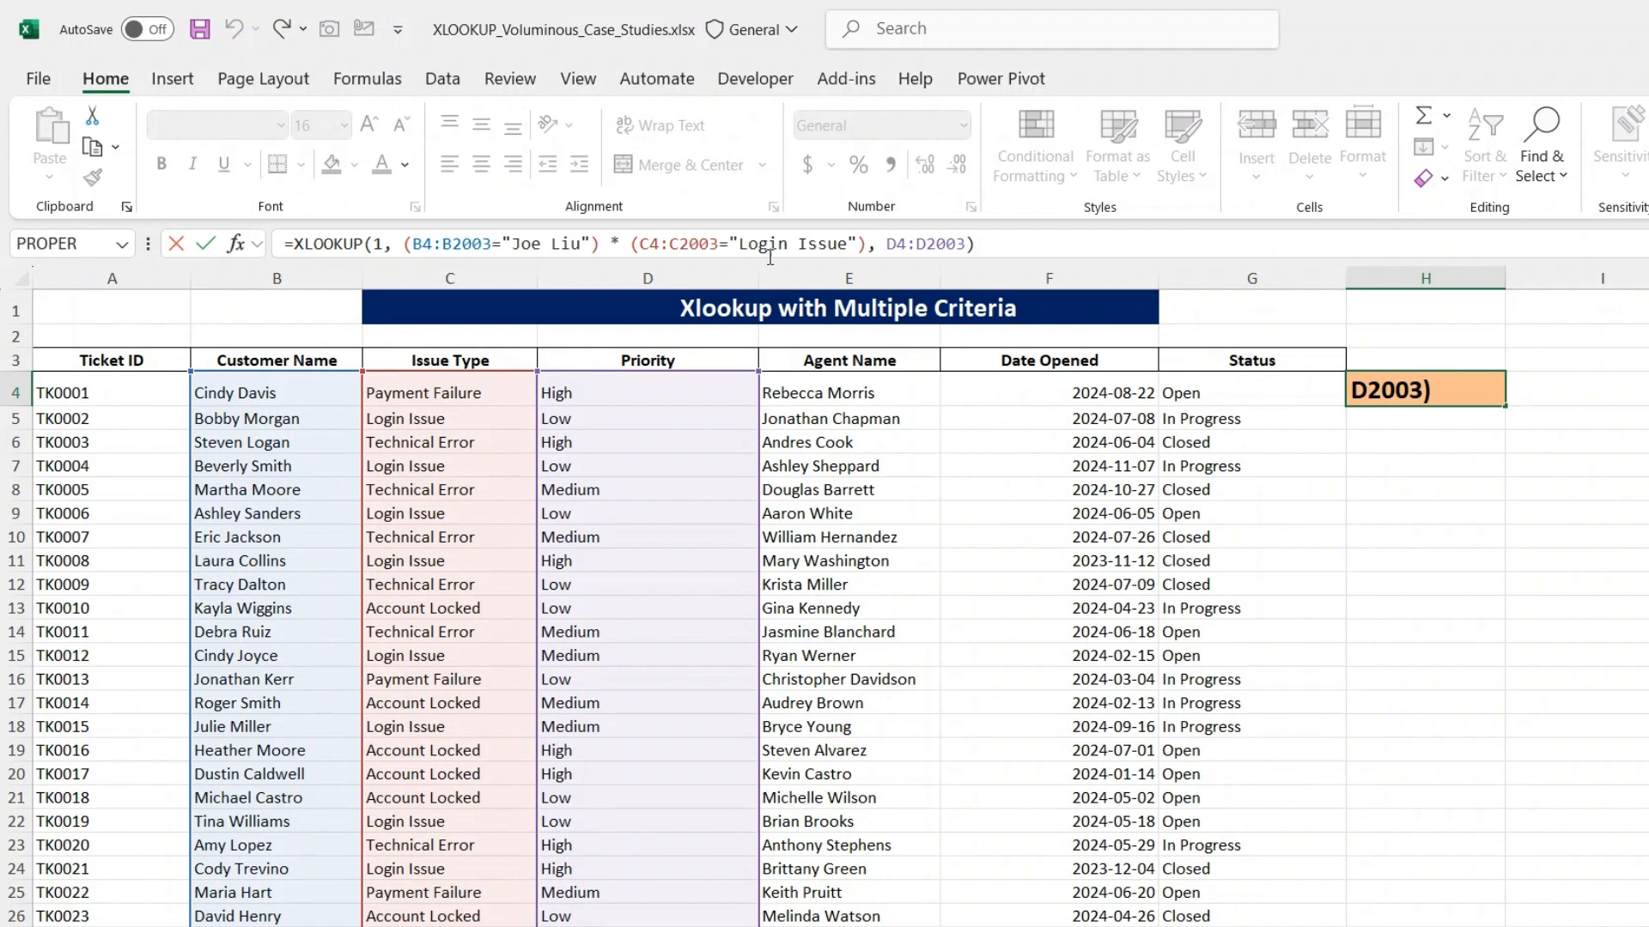
- Change the issue type criterion in the H4 formula to "Technical Error"
left_click(850, 244)
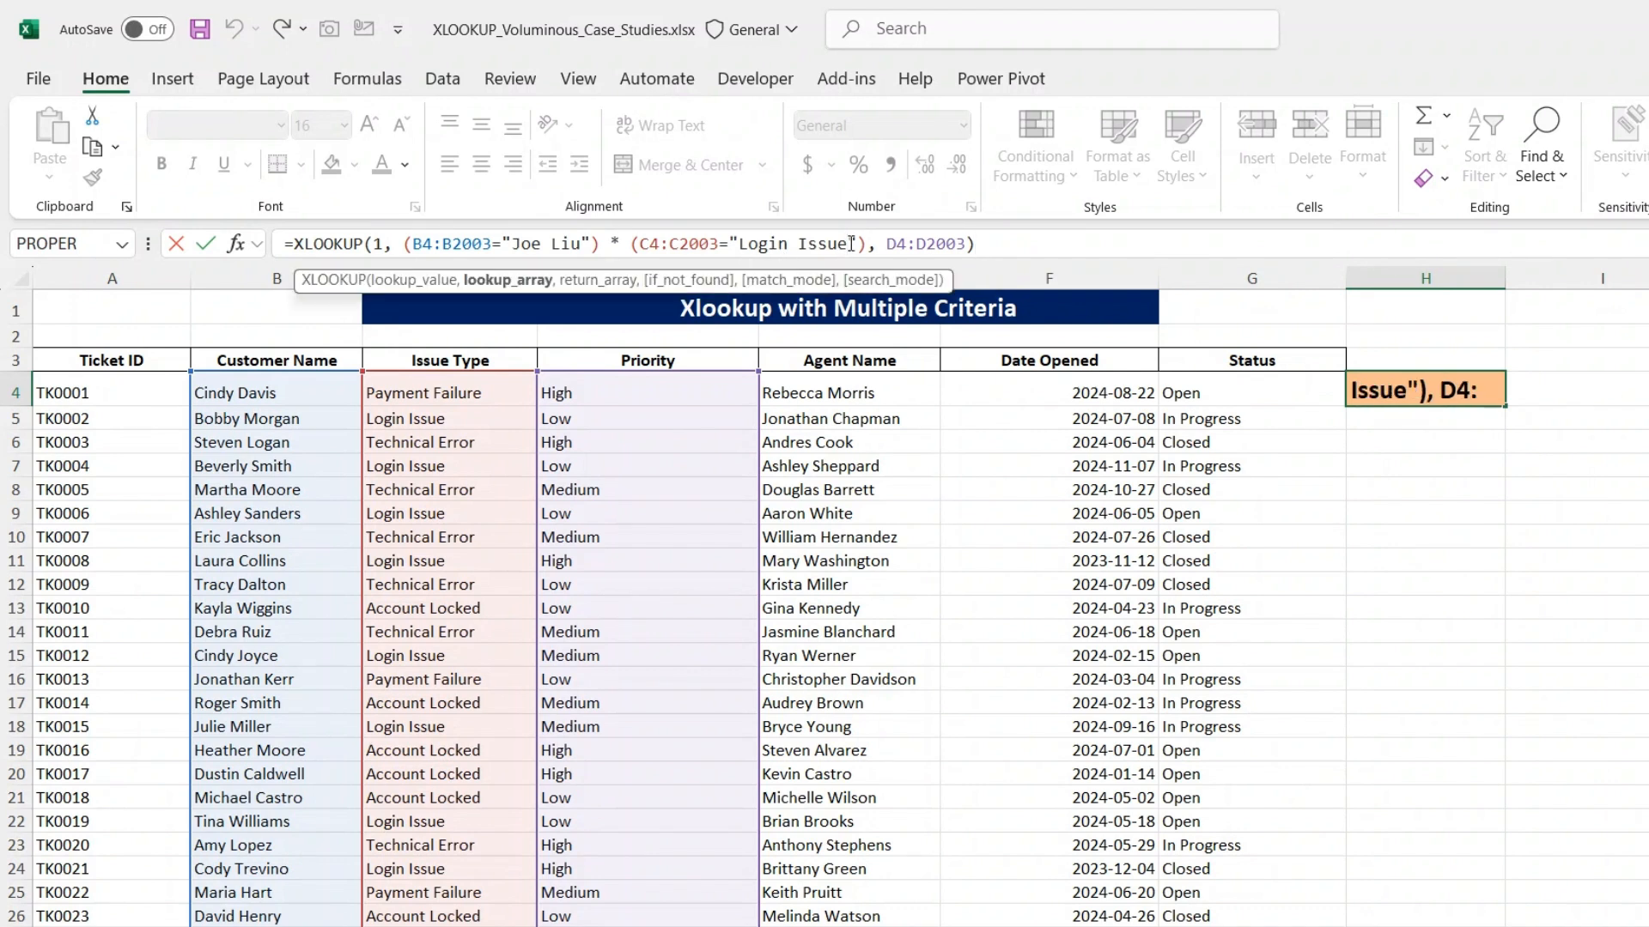
key("BackSpace")
key("BackSpace")
key("BackSpace")
key("BackSpace")
key("BackSpace")
key("BackSpace")
key("BackSpace")
key("BackSpace")
key("BackSpace")
key("BackSpace")
key("BackSpace")
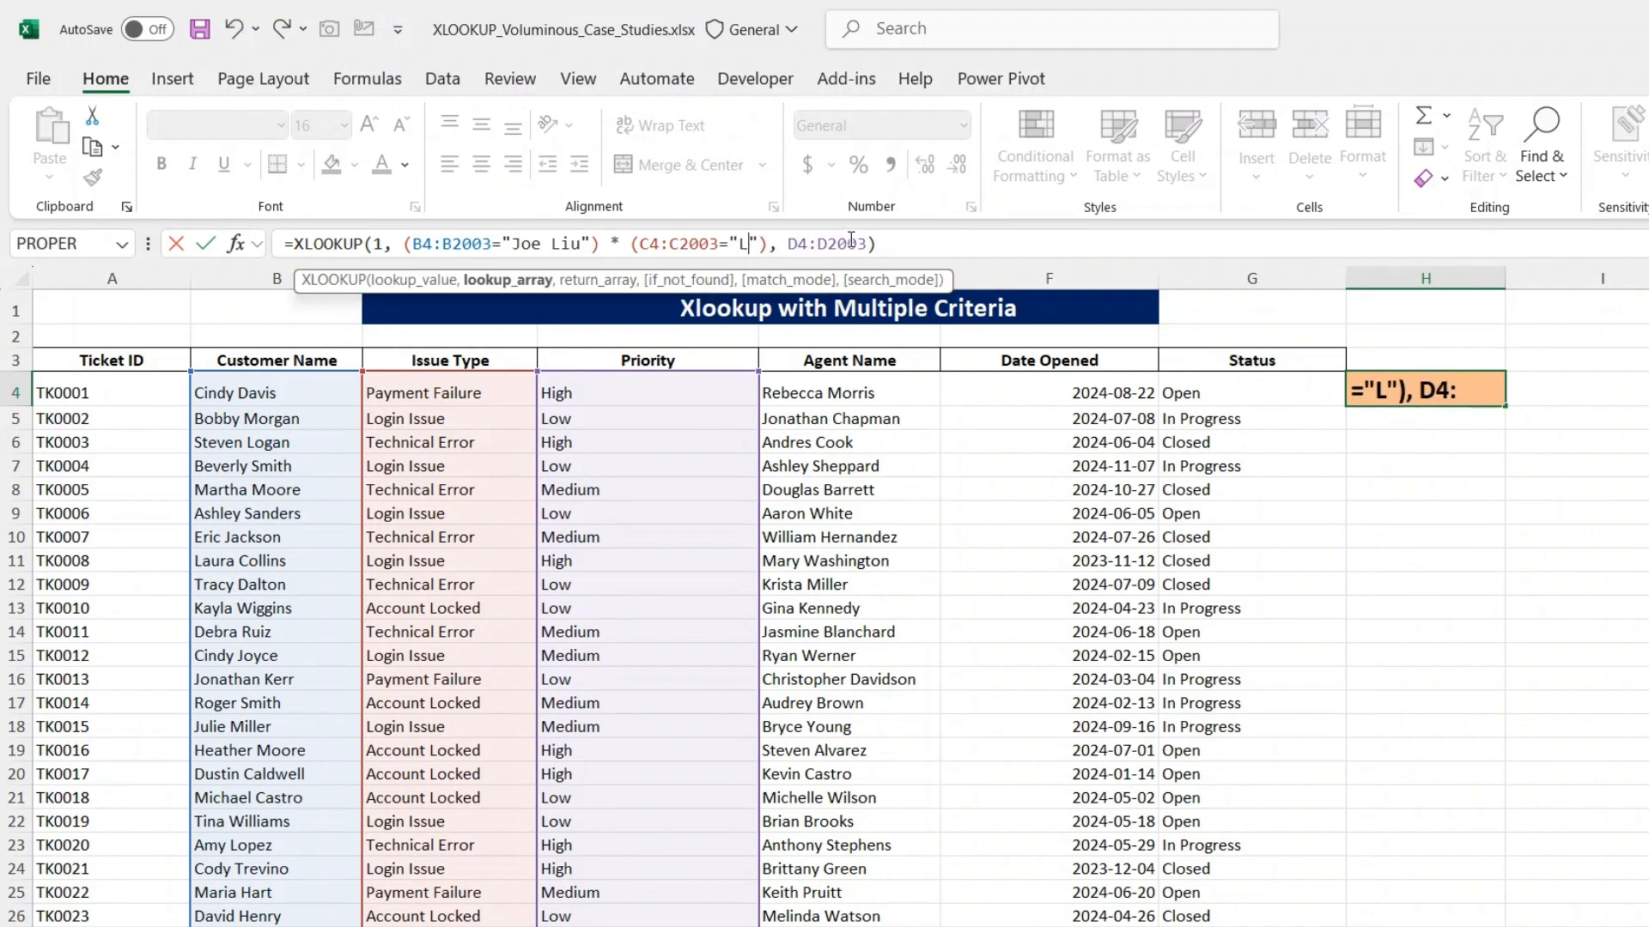
type("Technica")
type("l")
type(" Erro")
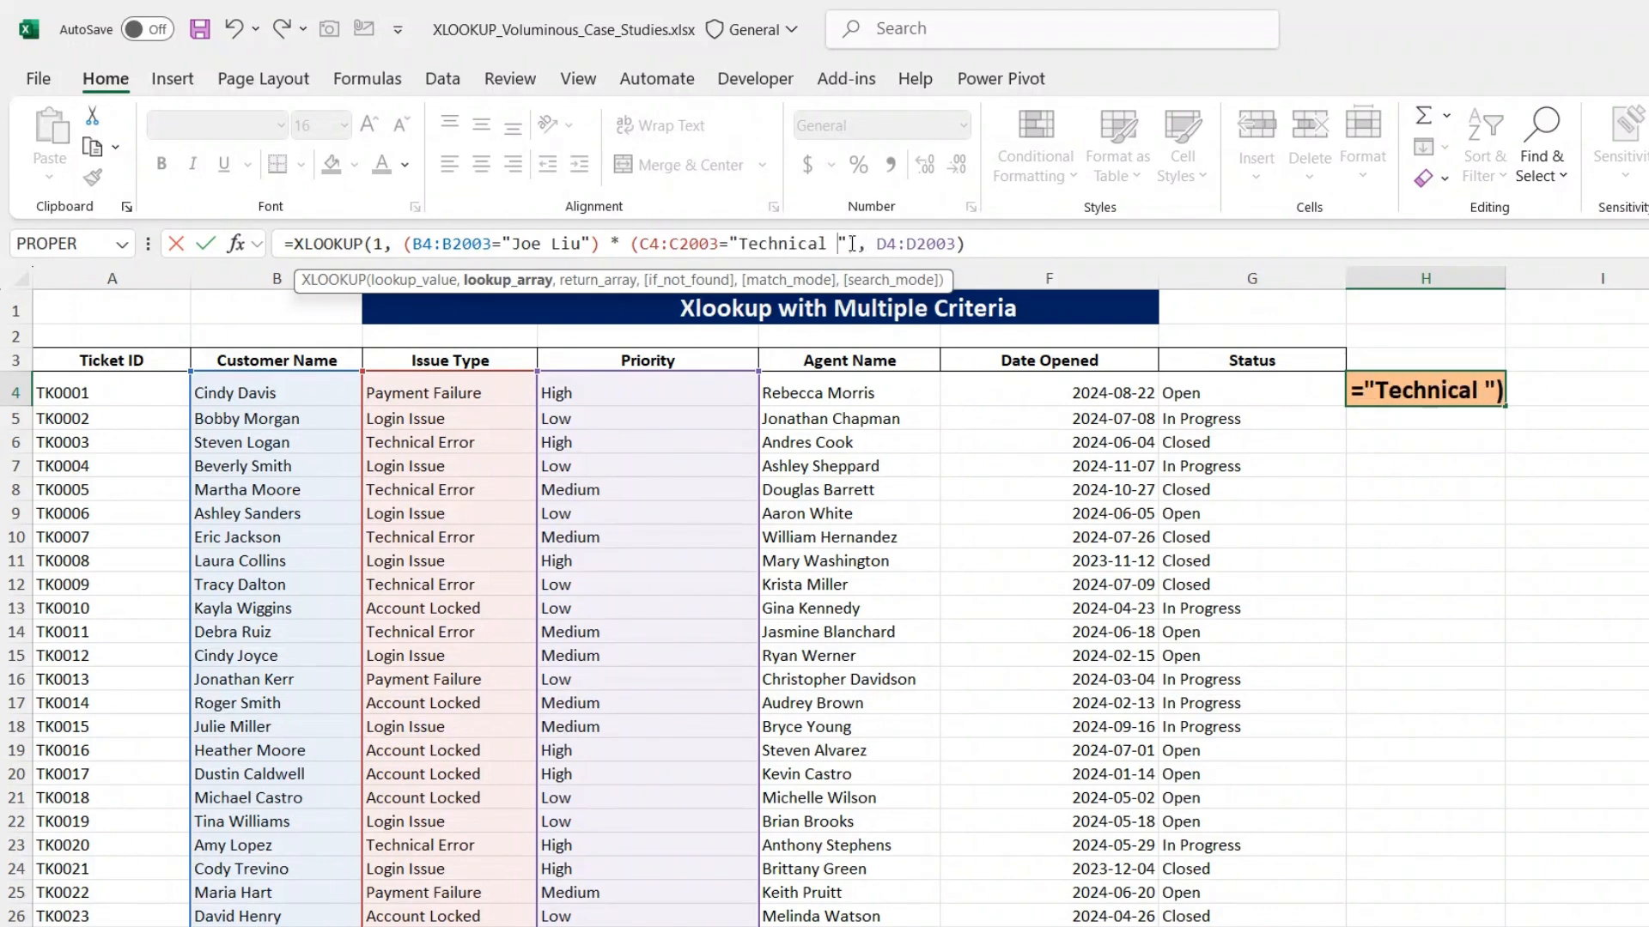
type("r")
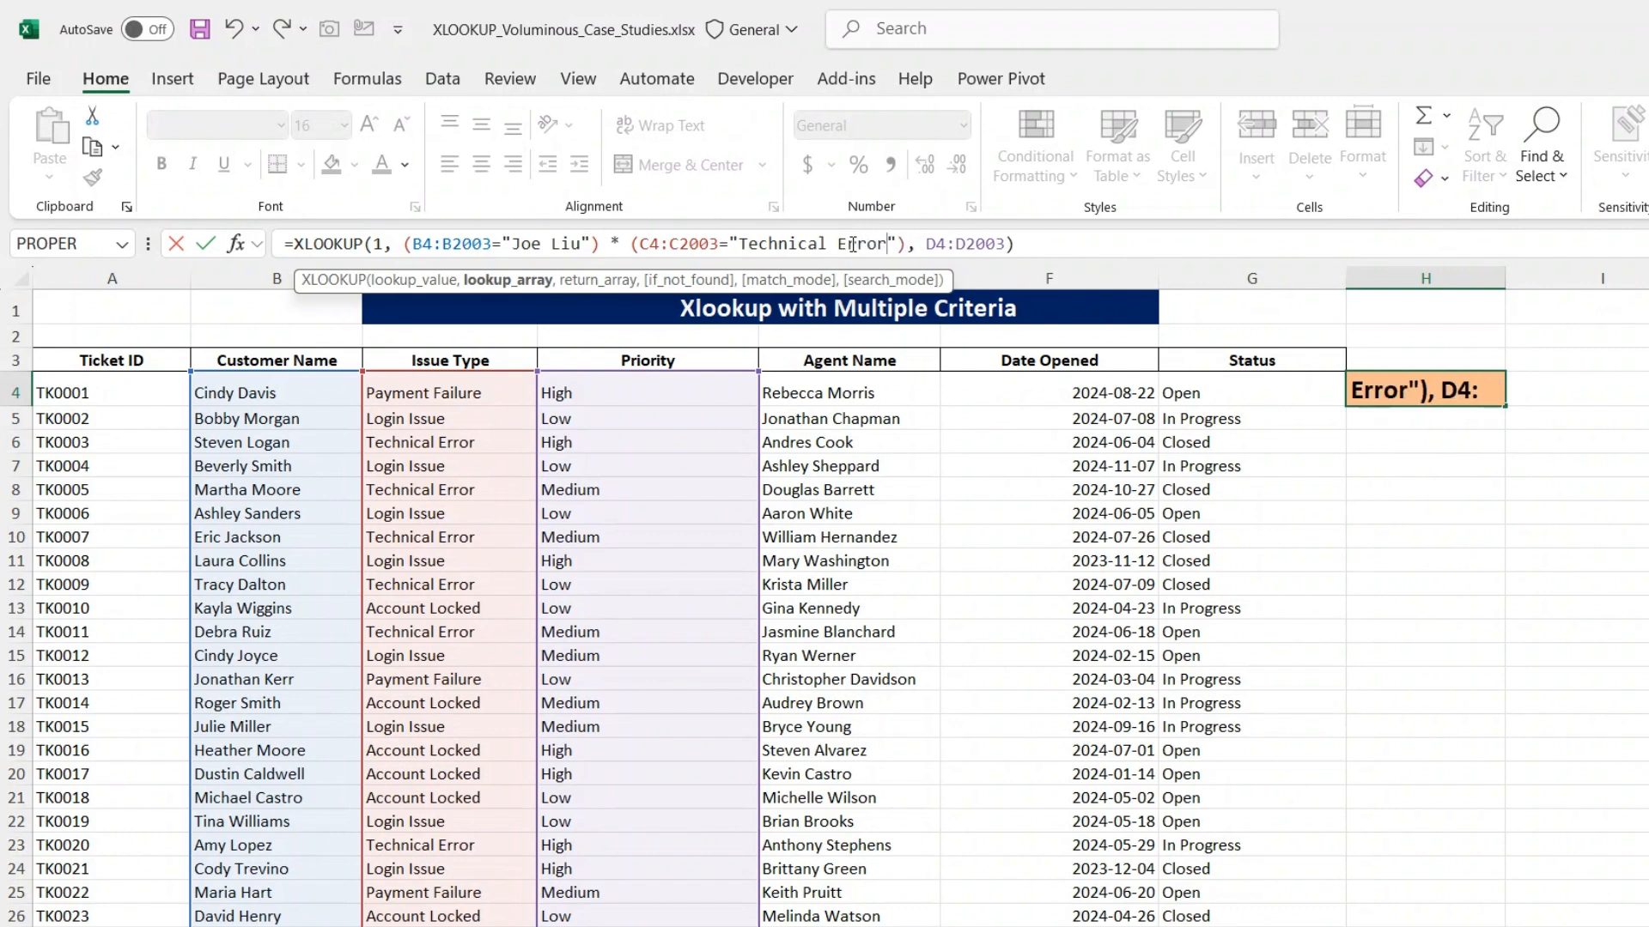
key("Return")
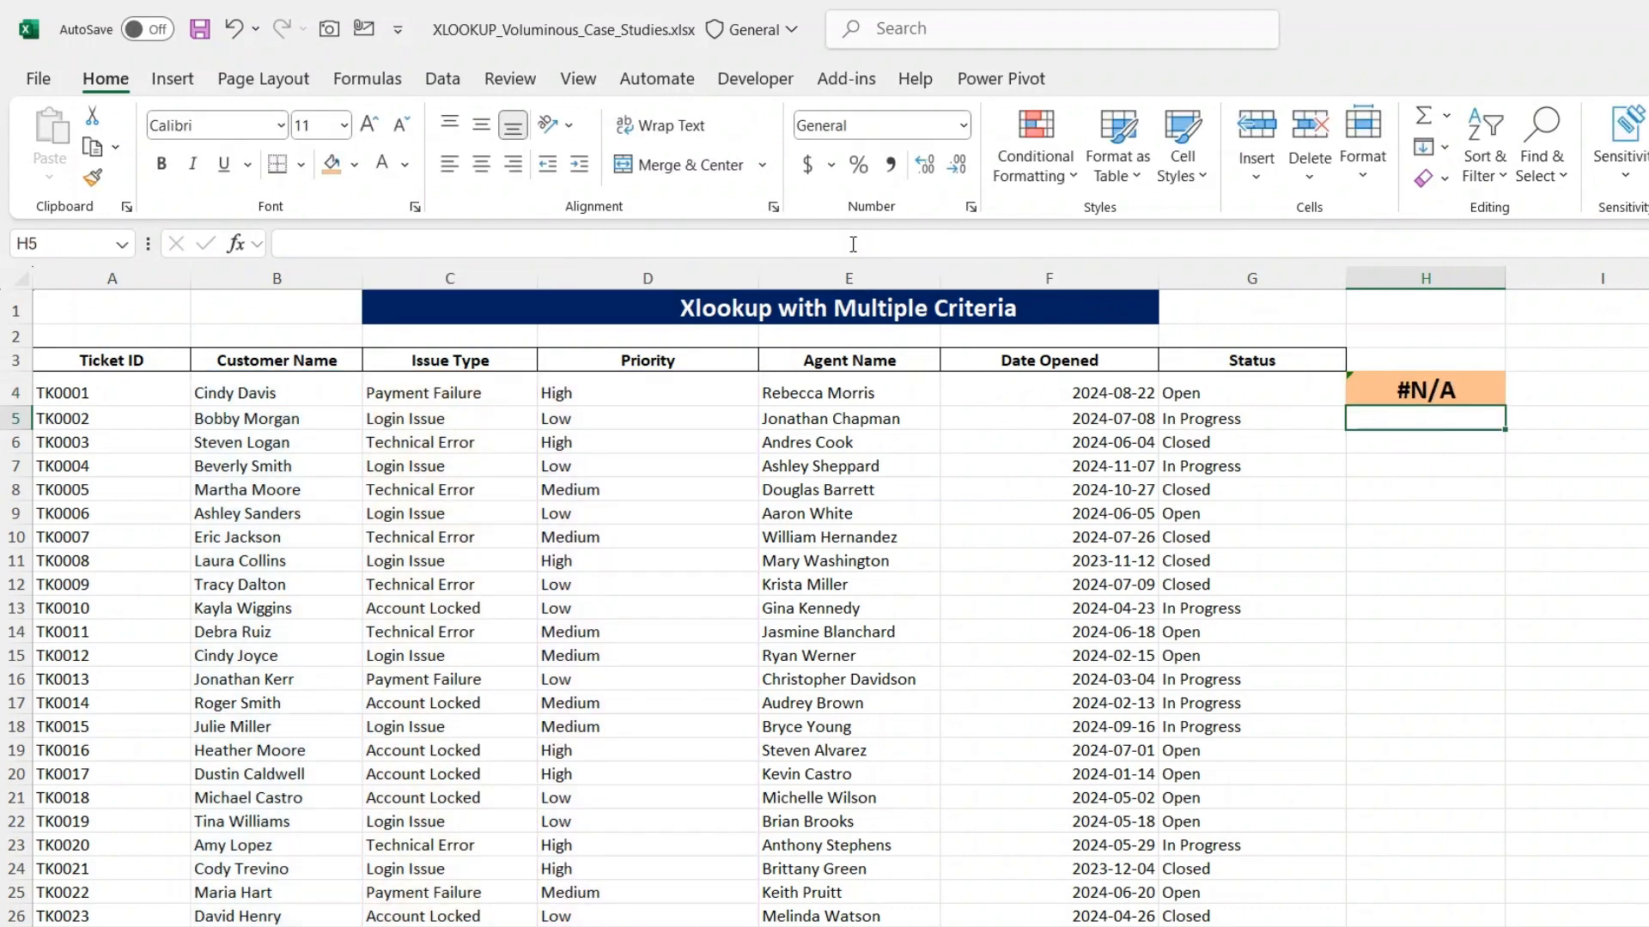
- Add "Not Found" as the if_not_found argument of the XLOOKUP formula in H4
key("Up")
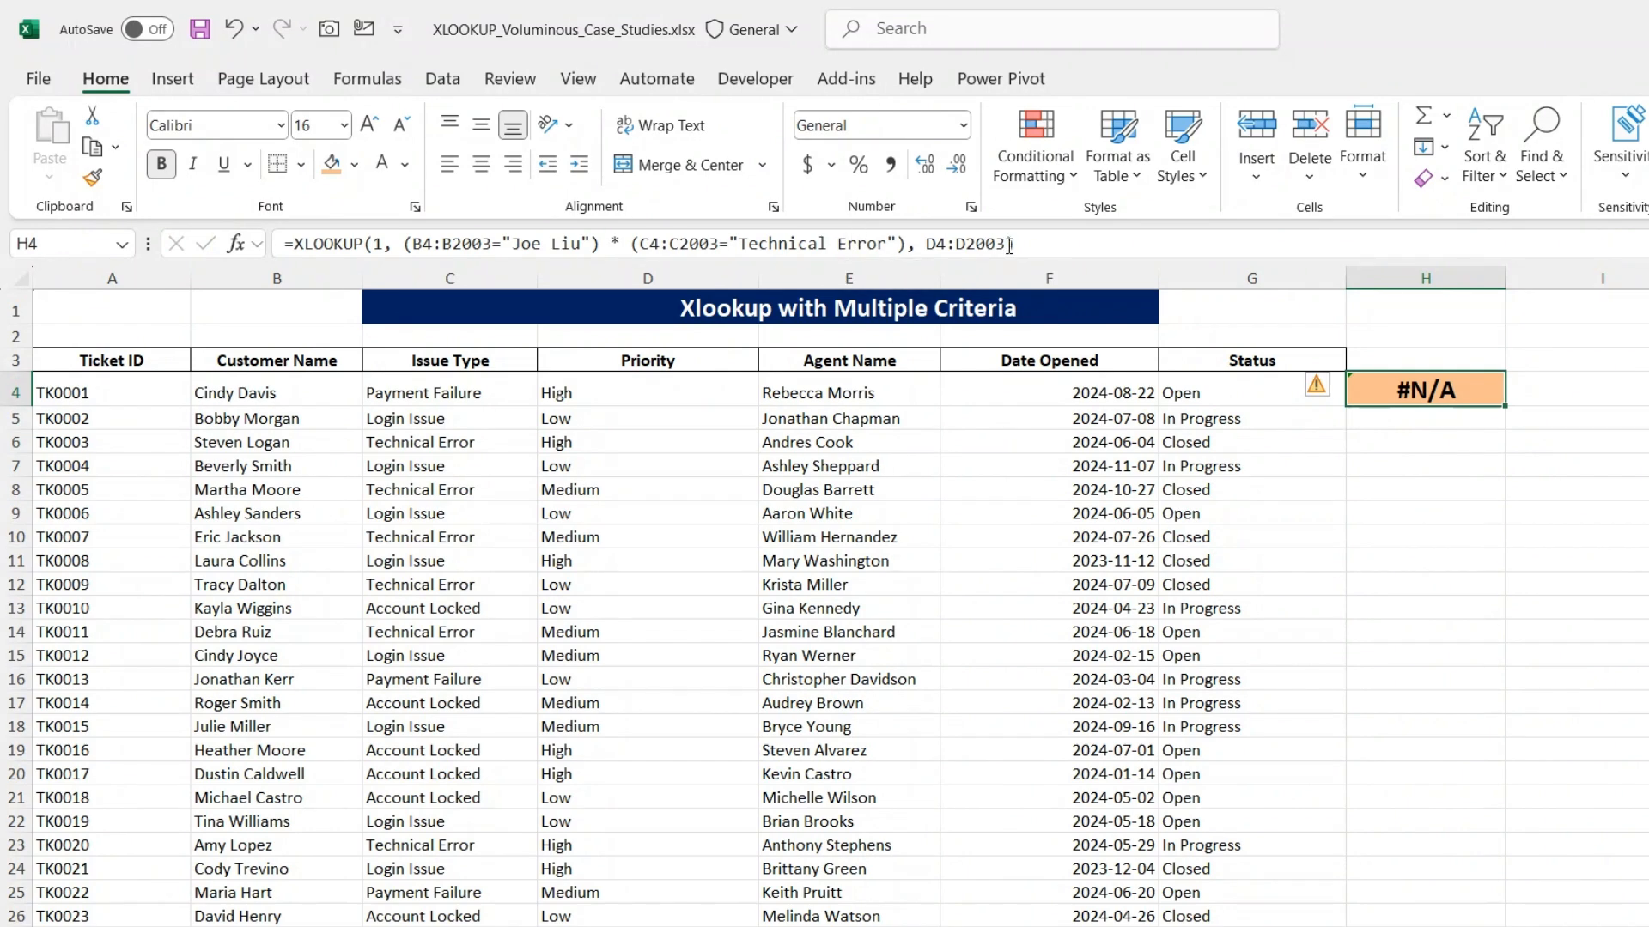
left_click(1010, 244)
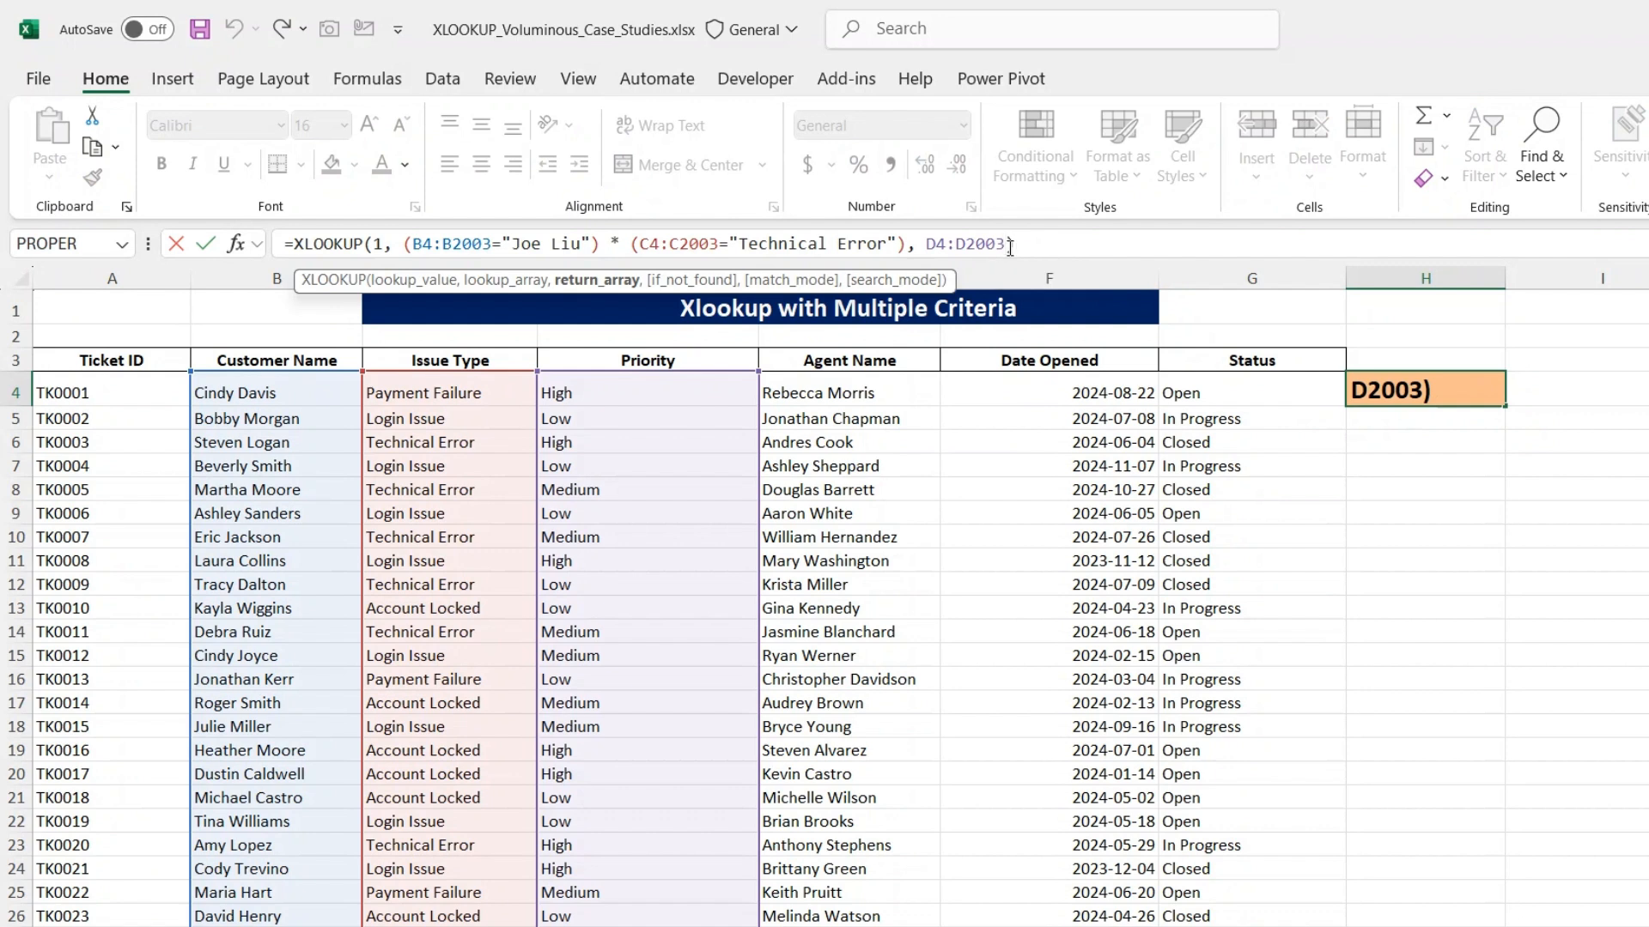
type(",")
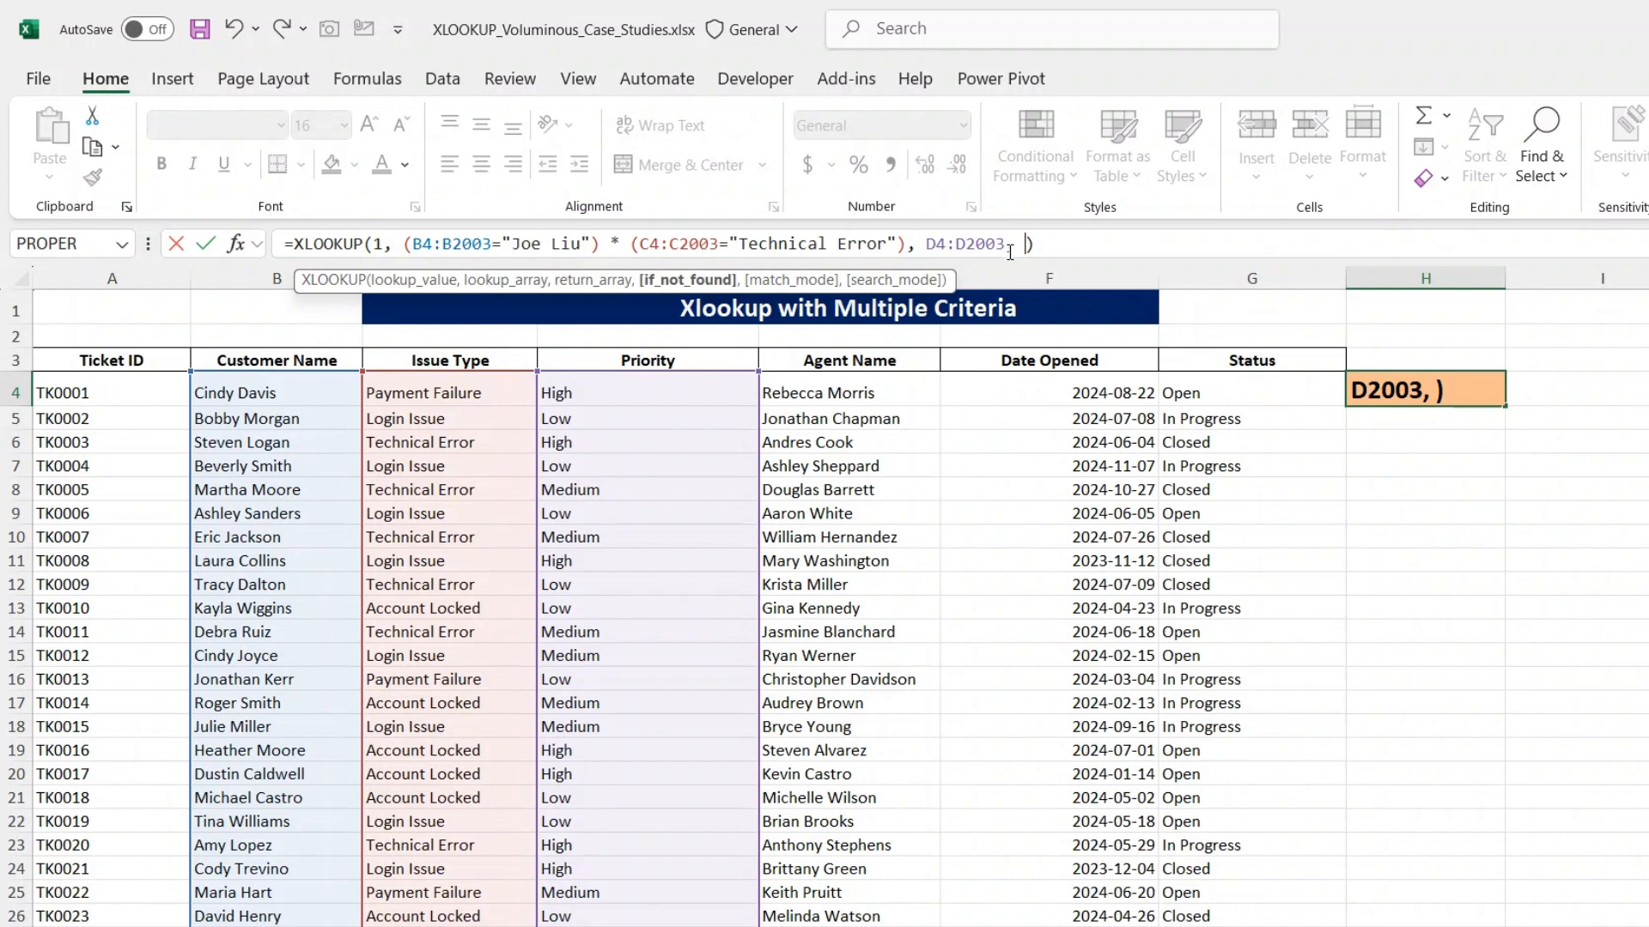
type("\"Not Found")
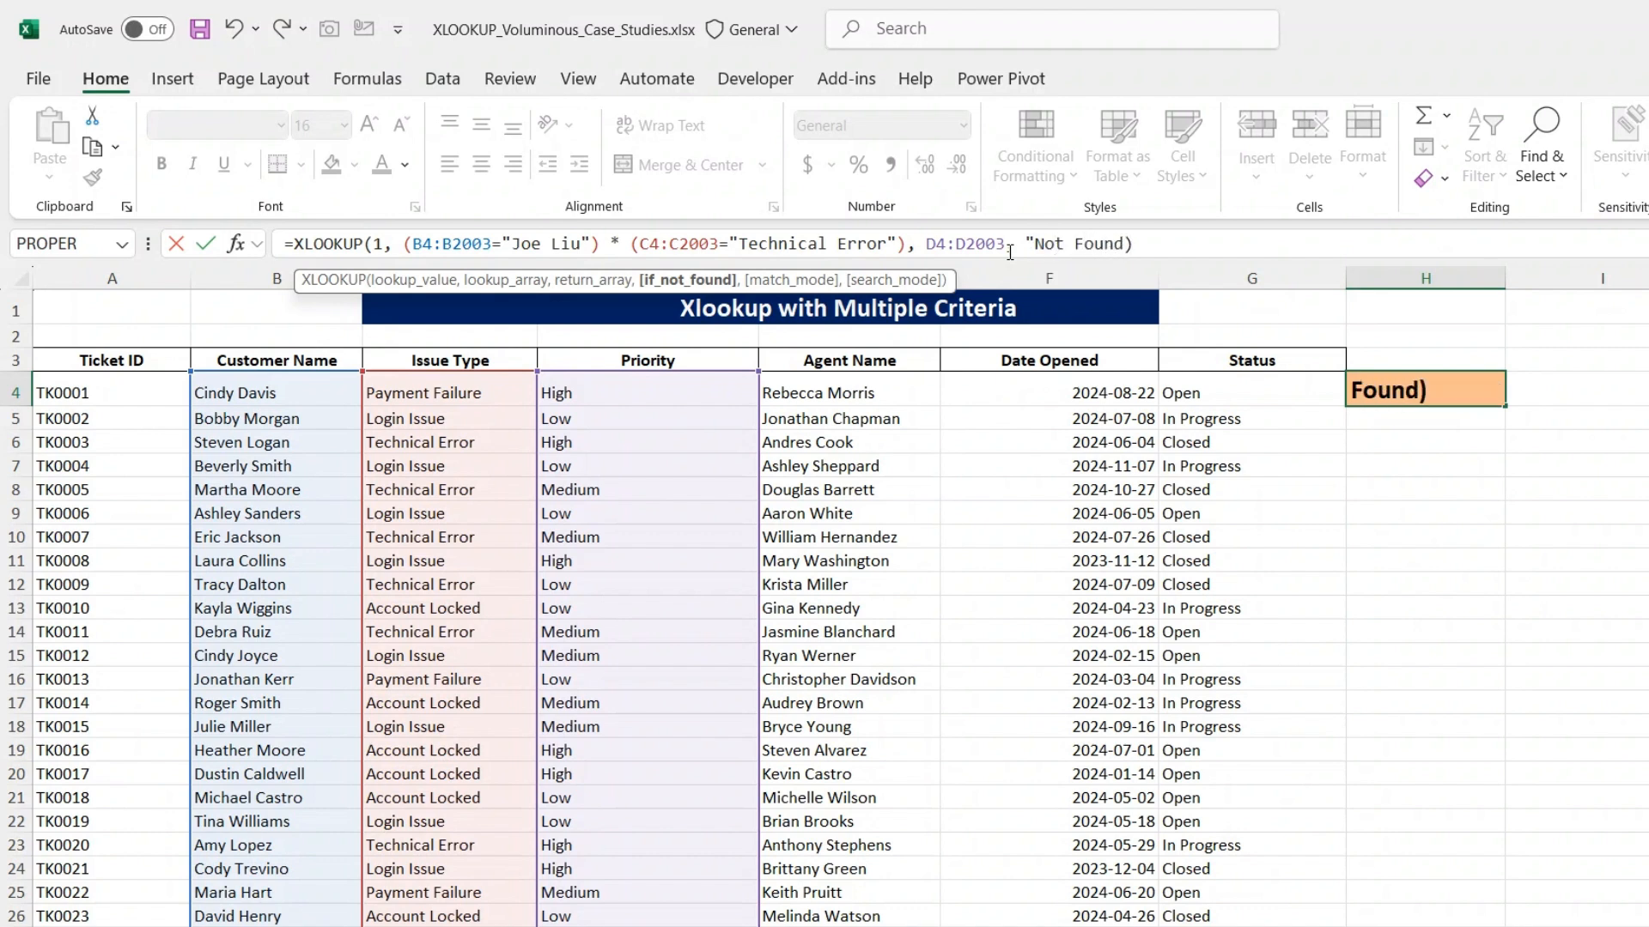
type("\"")
key("Return")
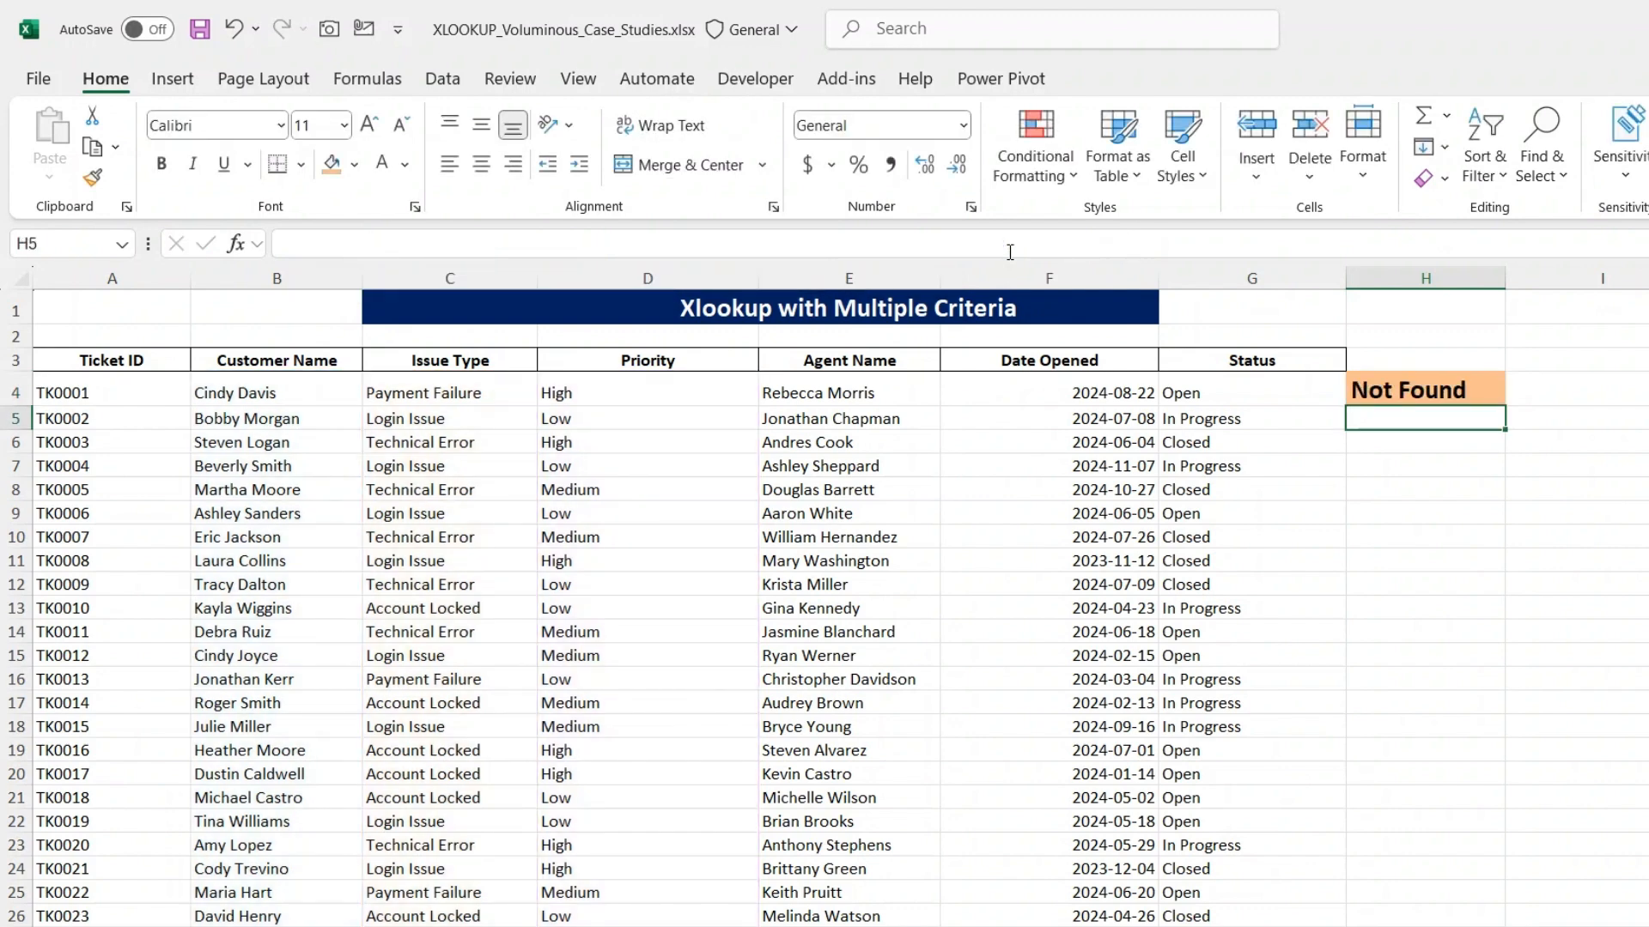
- Change the issue type criterion in the H4 XLOOKUP formula to "Login Issue"
key("Up")
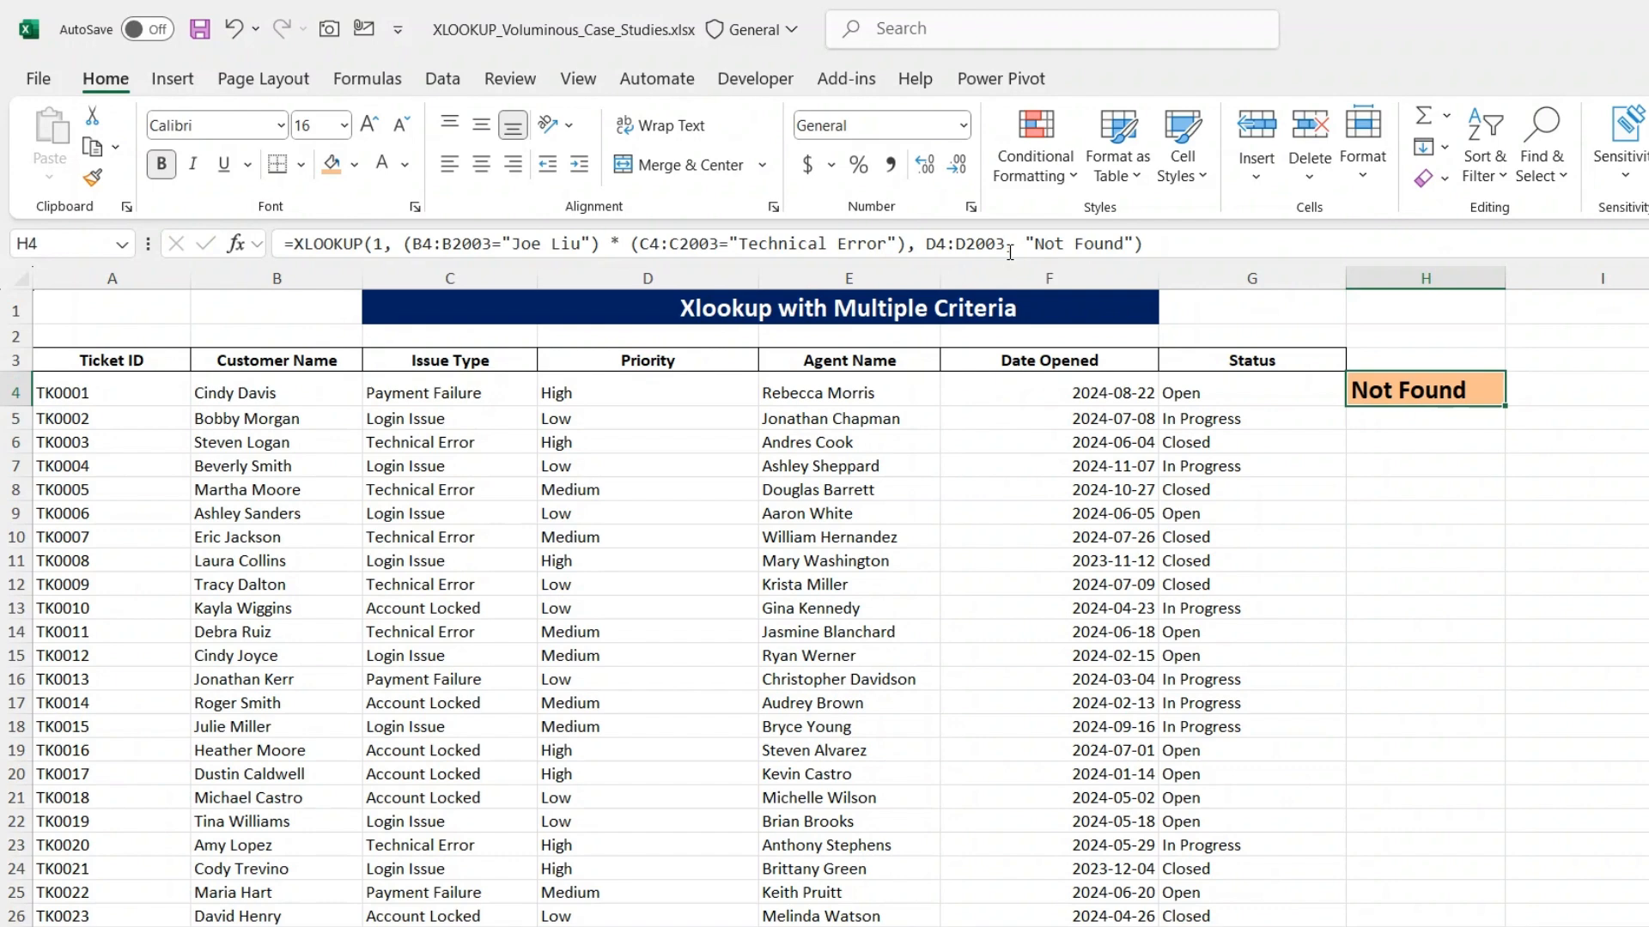
left_click(385, 250)
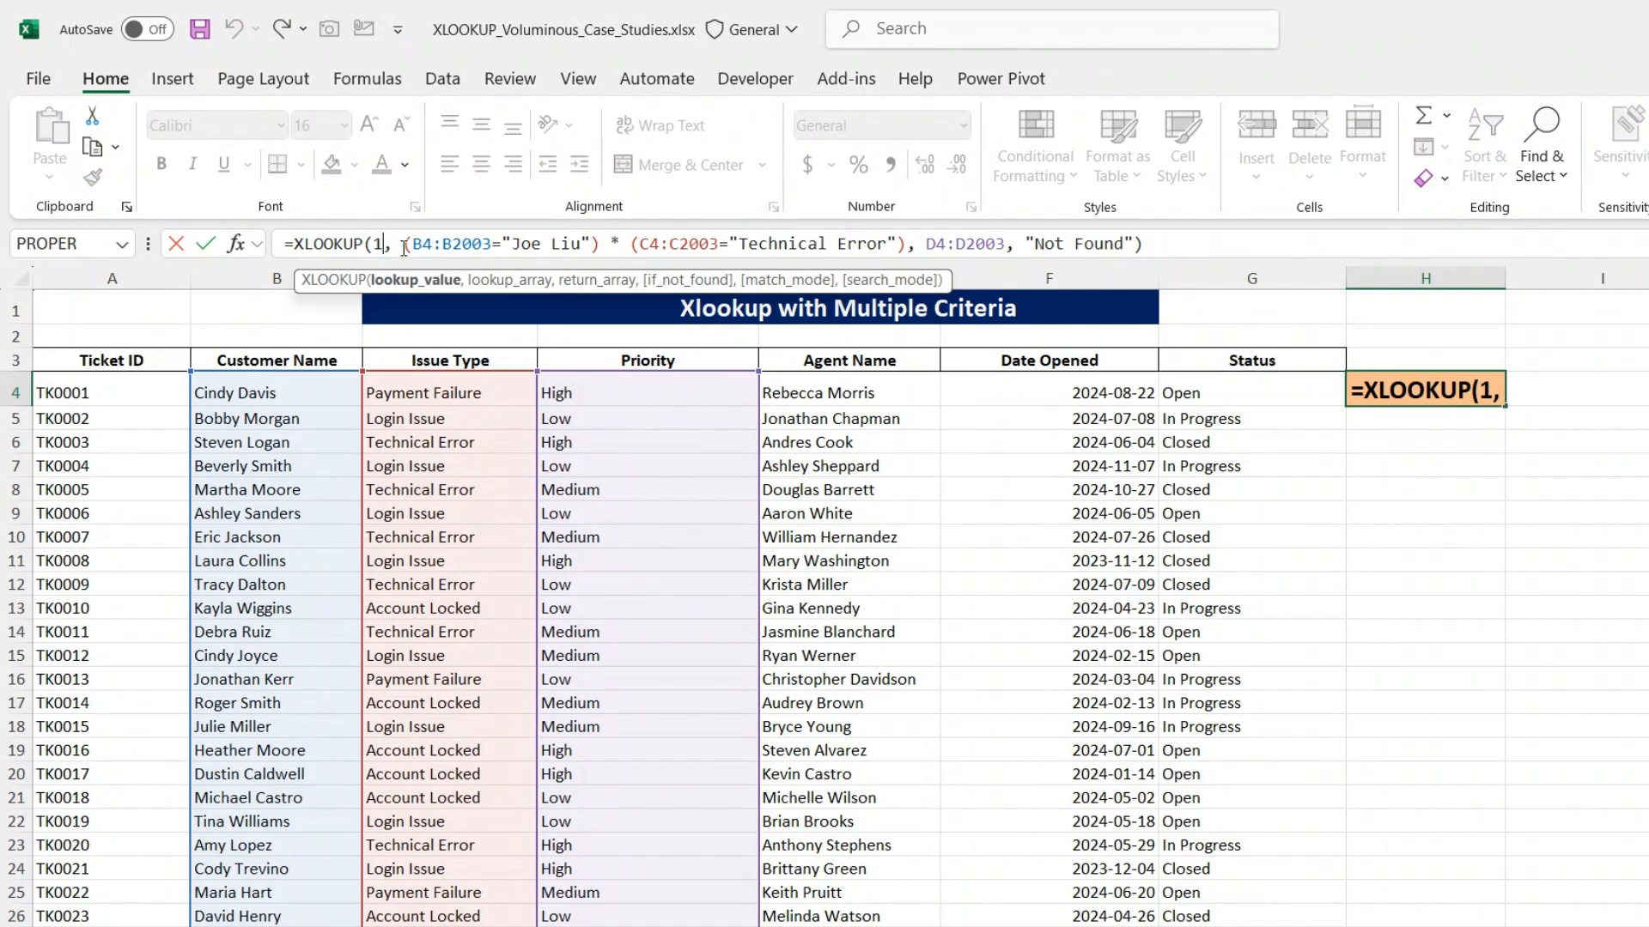
left_click_drag(403, 248, 904, 244)
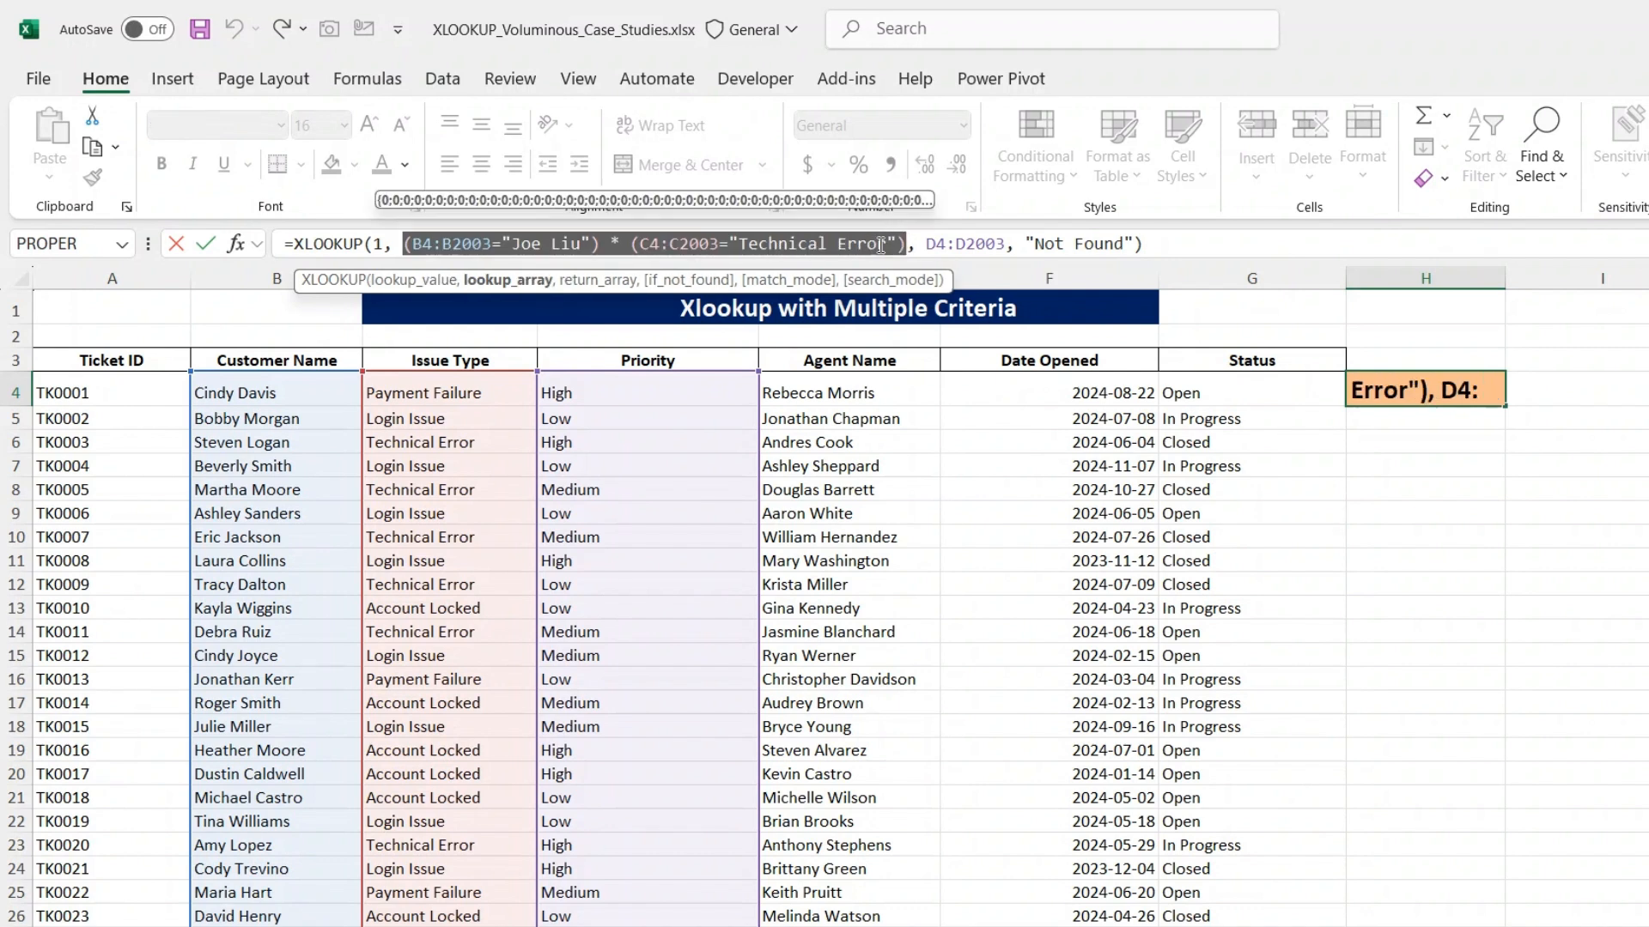
left_click(887, 245)
key("BackSpace")
key("BackSpace")
key("BackSpace")
key("BackSpace")
key("BackSpace")
key("BackSpace")
key("BackSpace")
key("BackSpace")
key("BackSpace")
key("BackSpace")
key("BackSpace")
key("BackSpace")
key("BackSpace")
key("BackSpace")
key("BackSpace")
type("Login ")
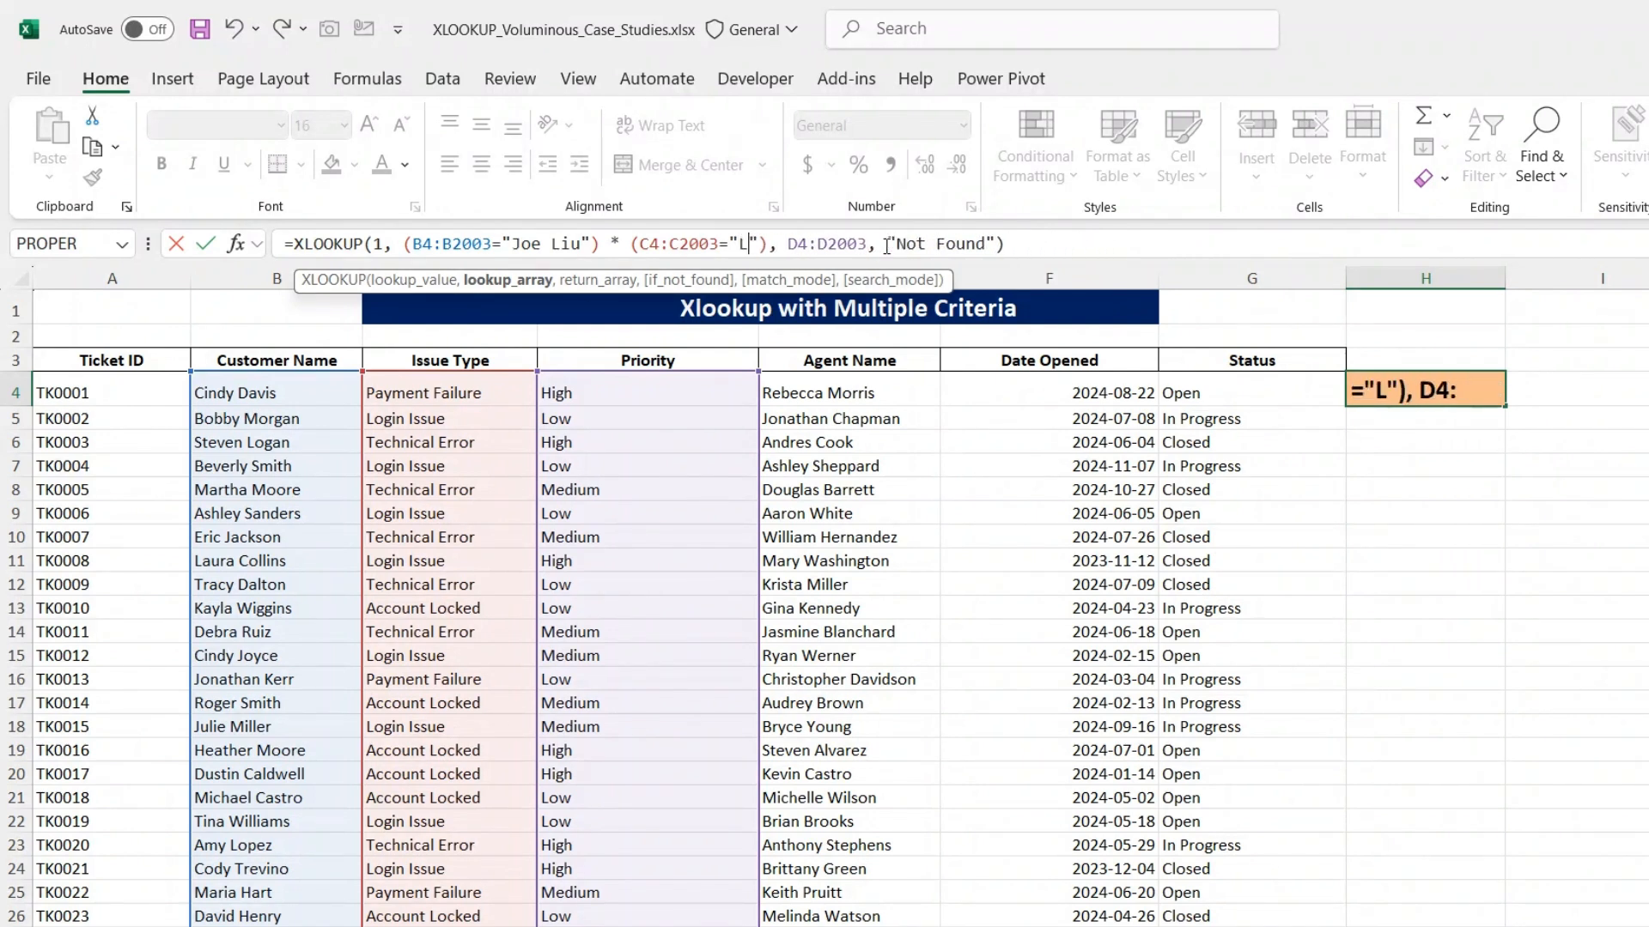
type("Issue")
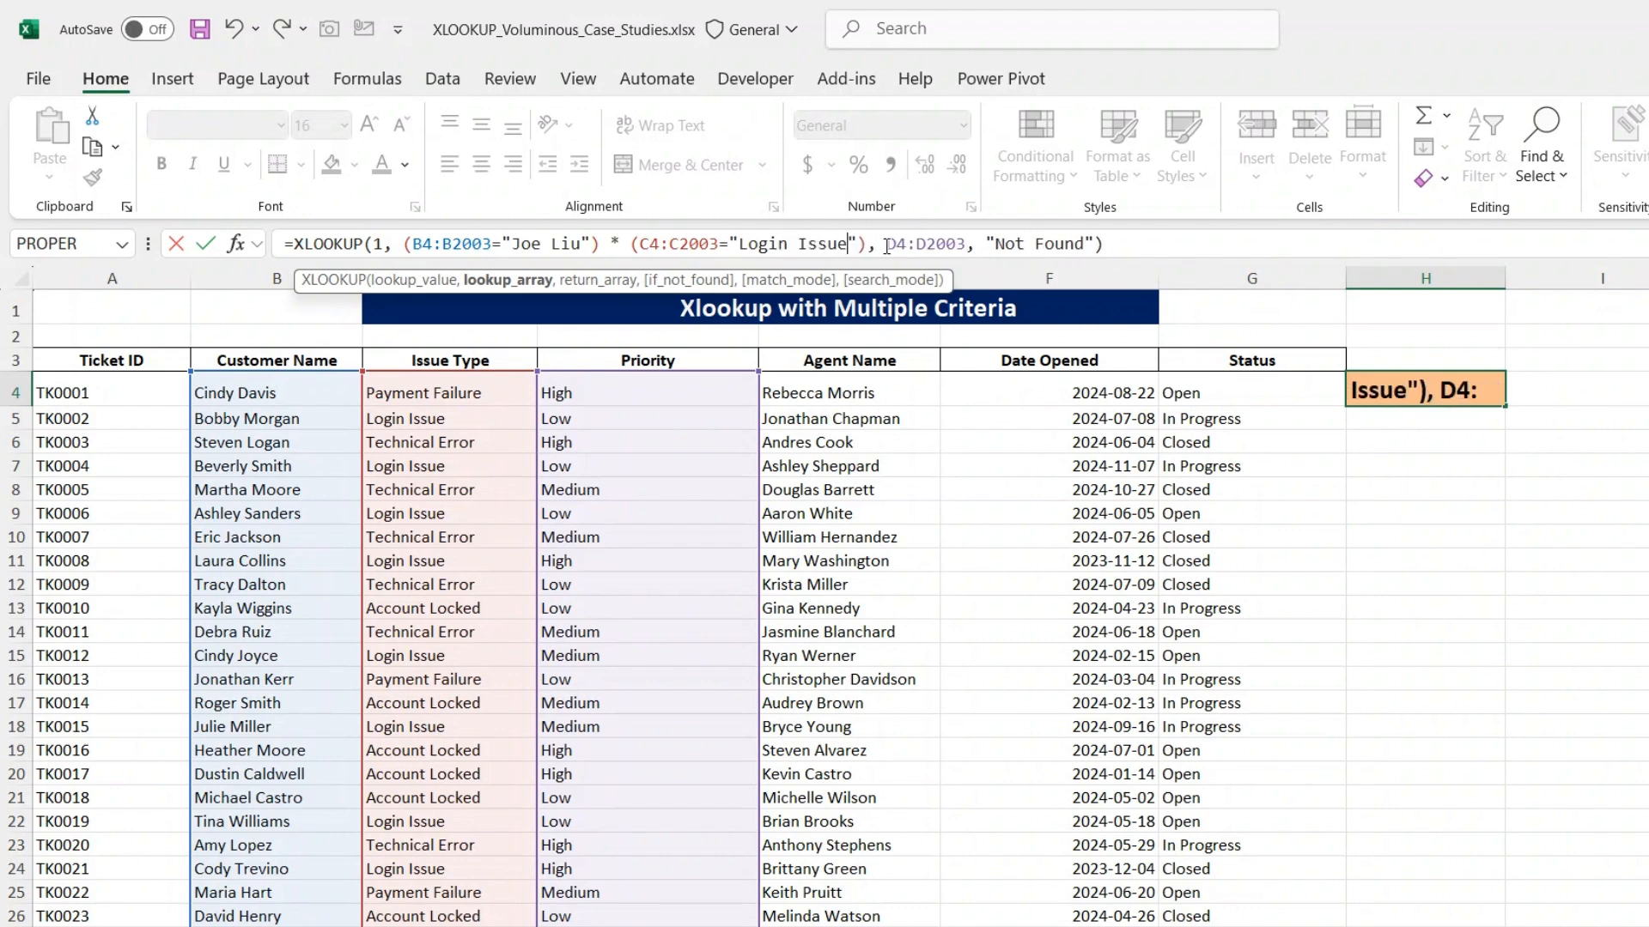
key("Return")
key("Up")
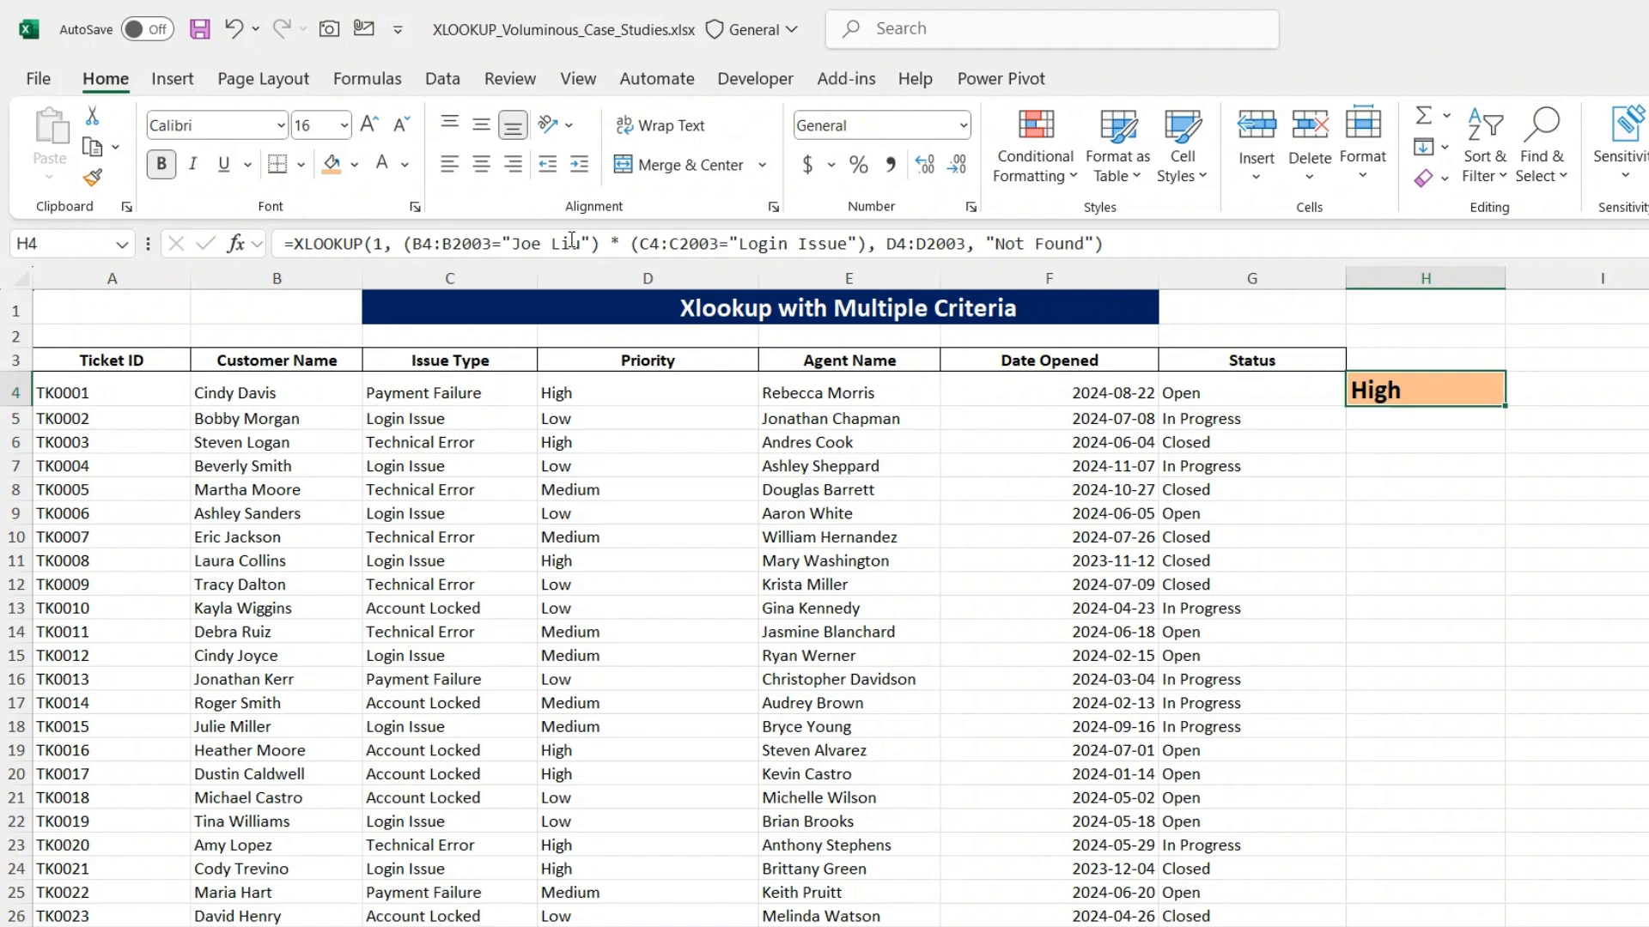
- Examine the H4 formula's customer name and issue type criteria, the multiplication joining them, and the D4:D2003 return array
left_click(402, 246)
left_click_drag(403, 246, 872, 240)
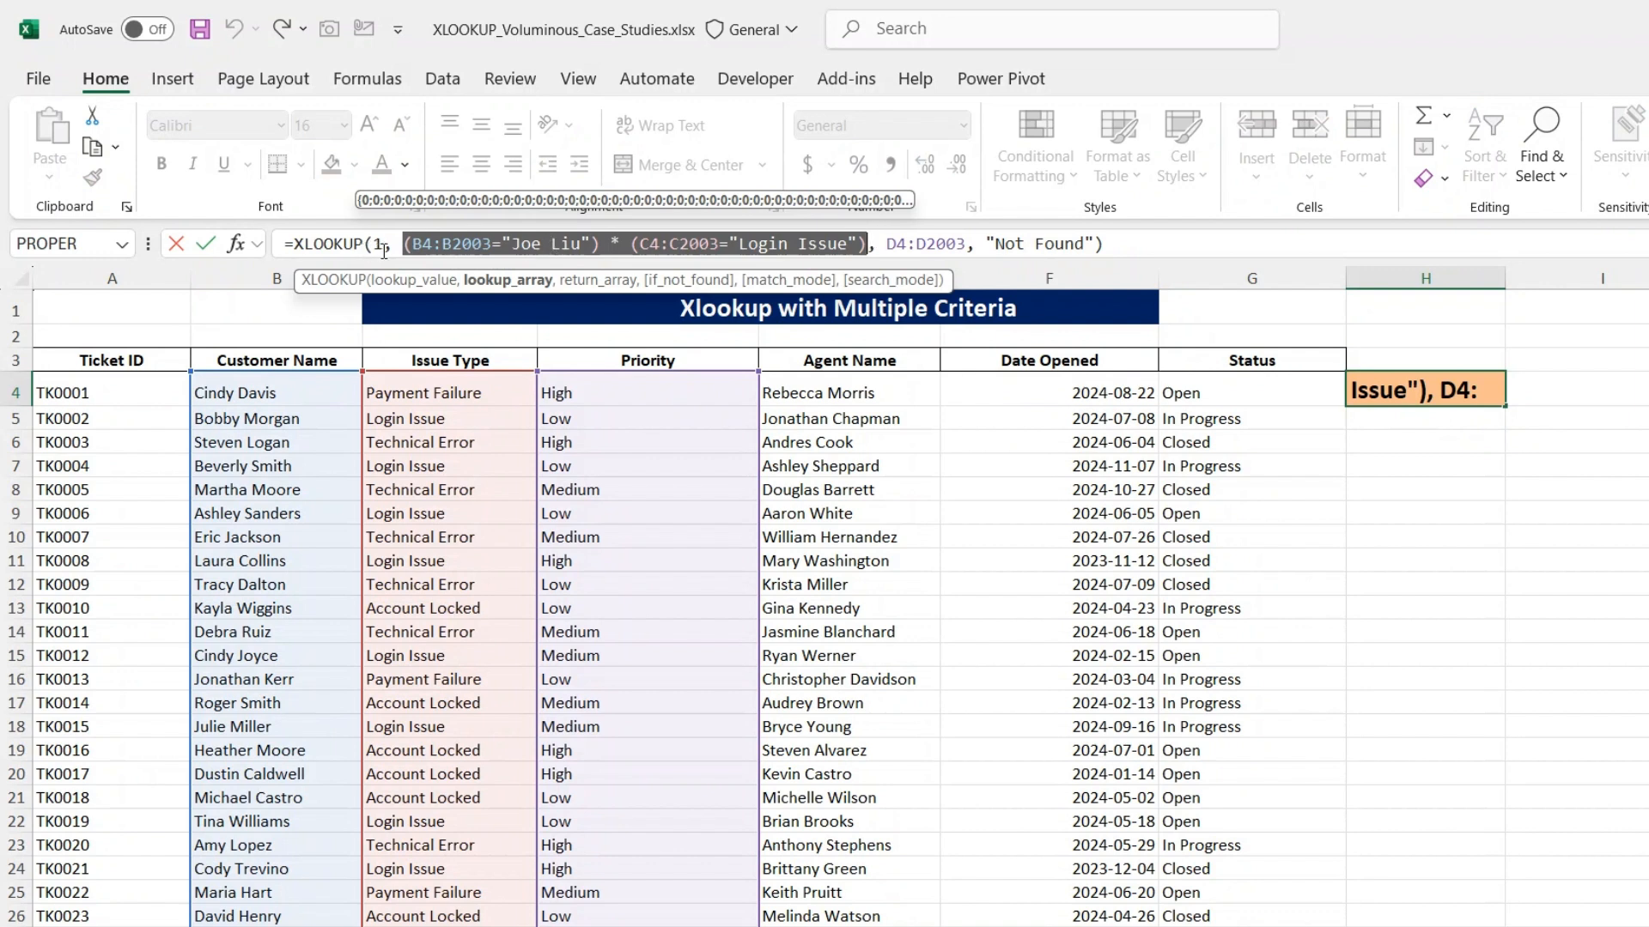
left_click_drag(409, 246, 606, 244)
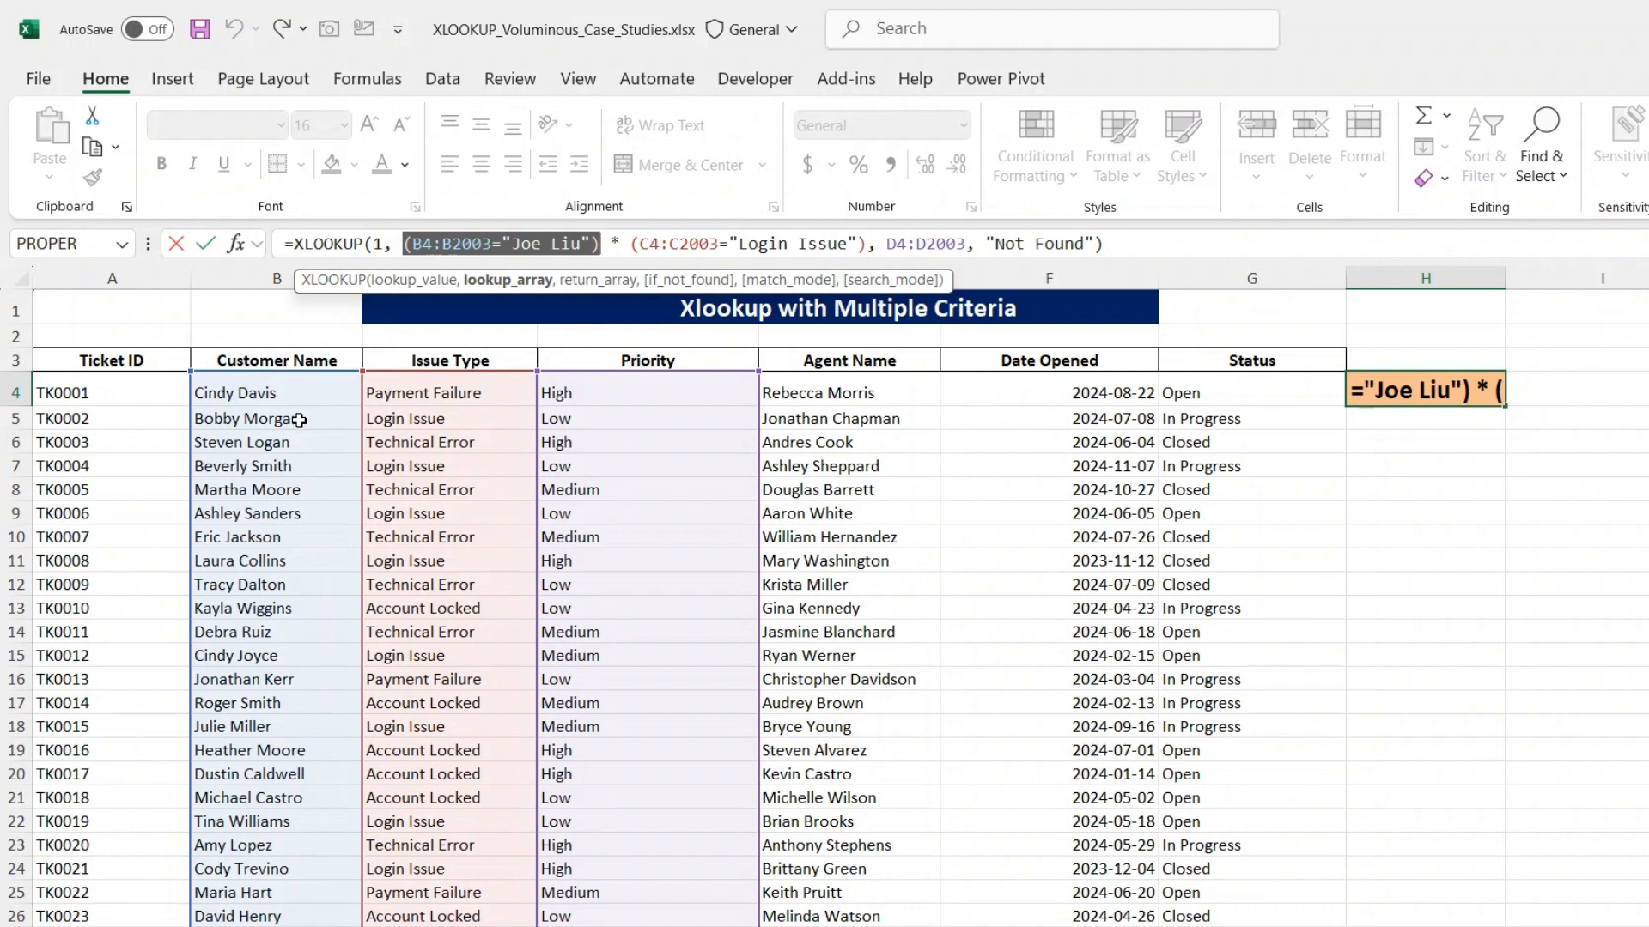
left_click(639, 244)
left_click_drag(633, 246, 869, 247)
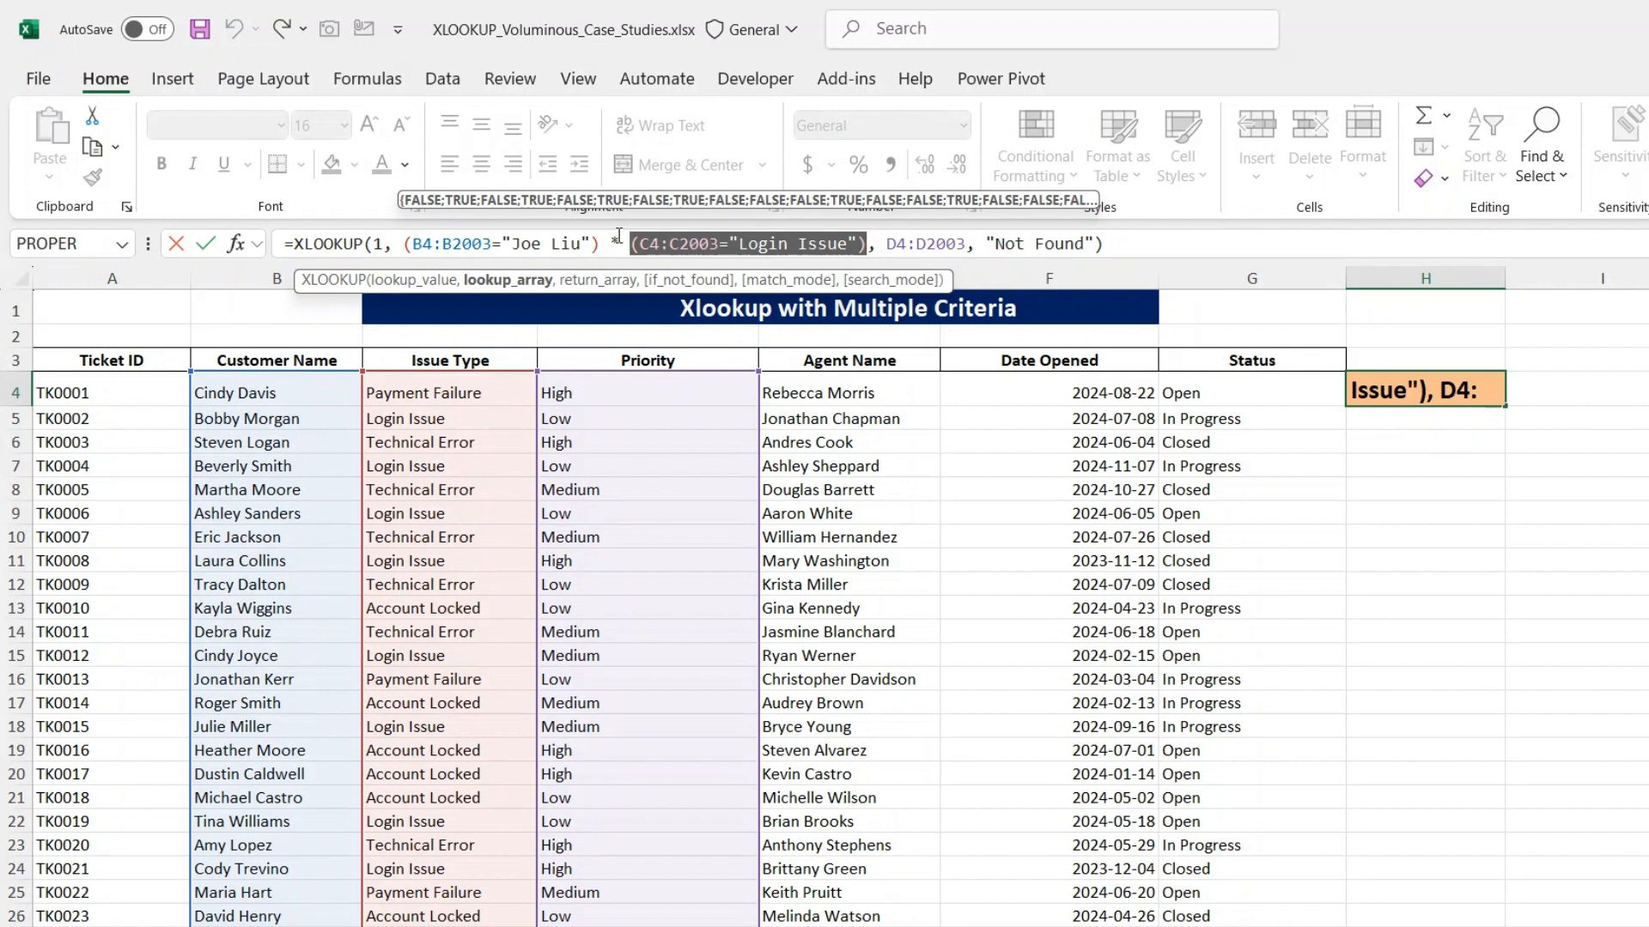
left_click_drag(610, 244, 624, 244)
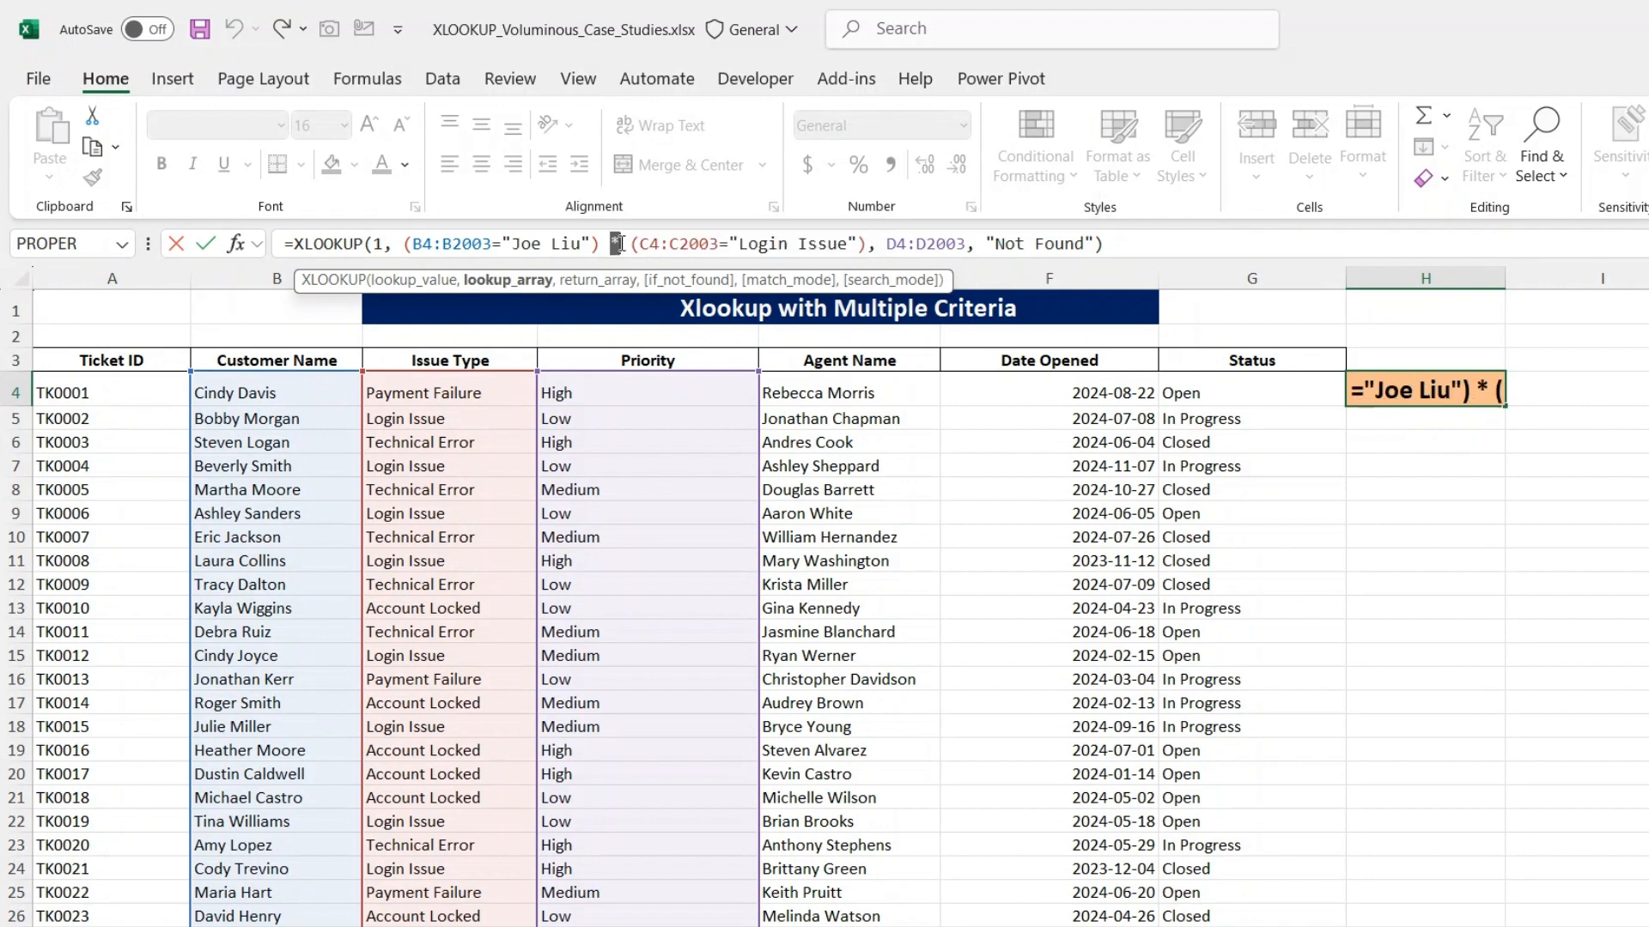
left_click_drag(404, 244, 868, 244)
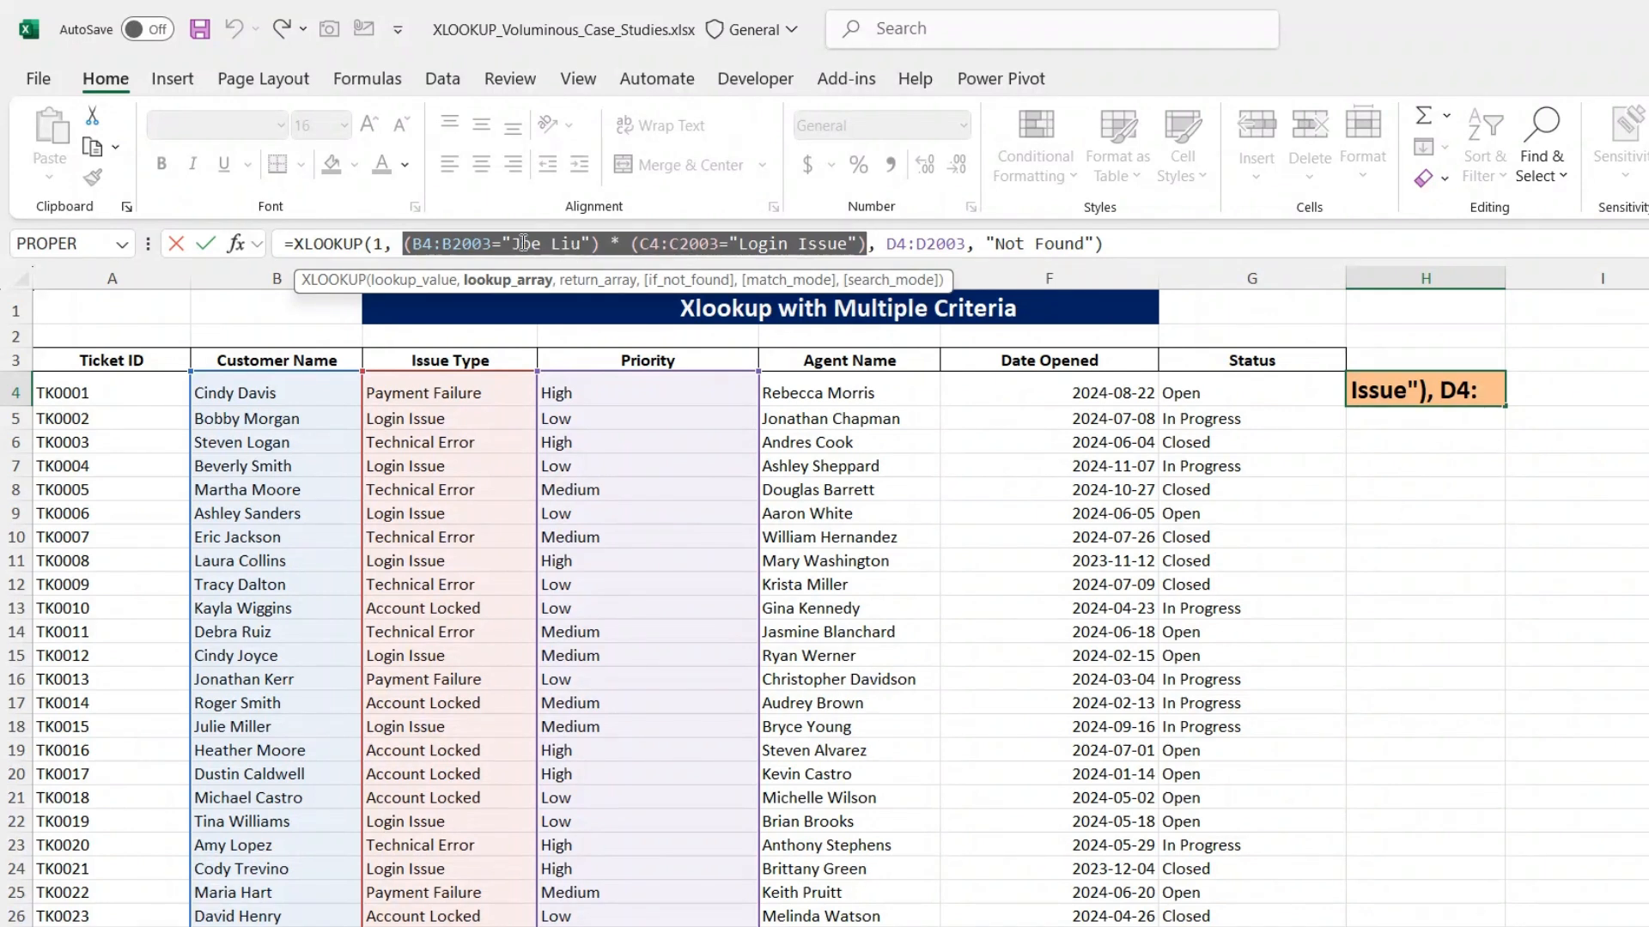
left_click_drag(418, 246, 867, 246)
left_click(888, 249)
left_click_drag(888, 249, 965, 254)
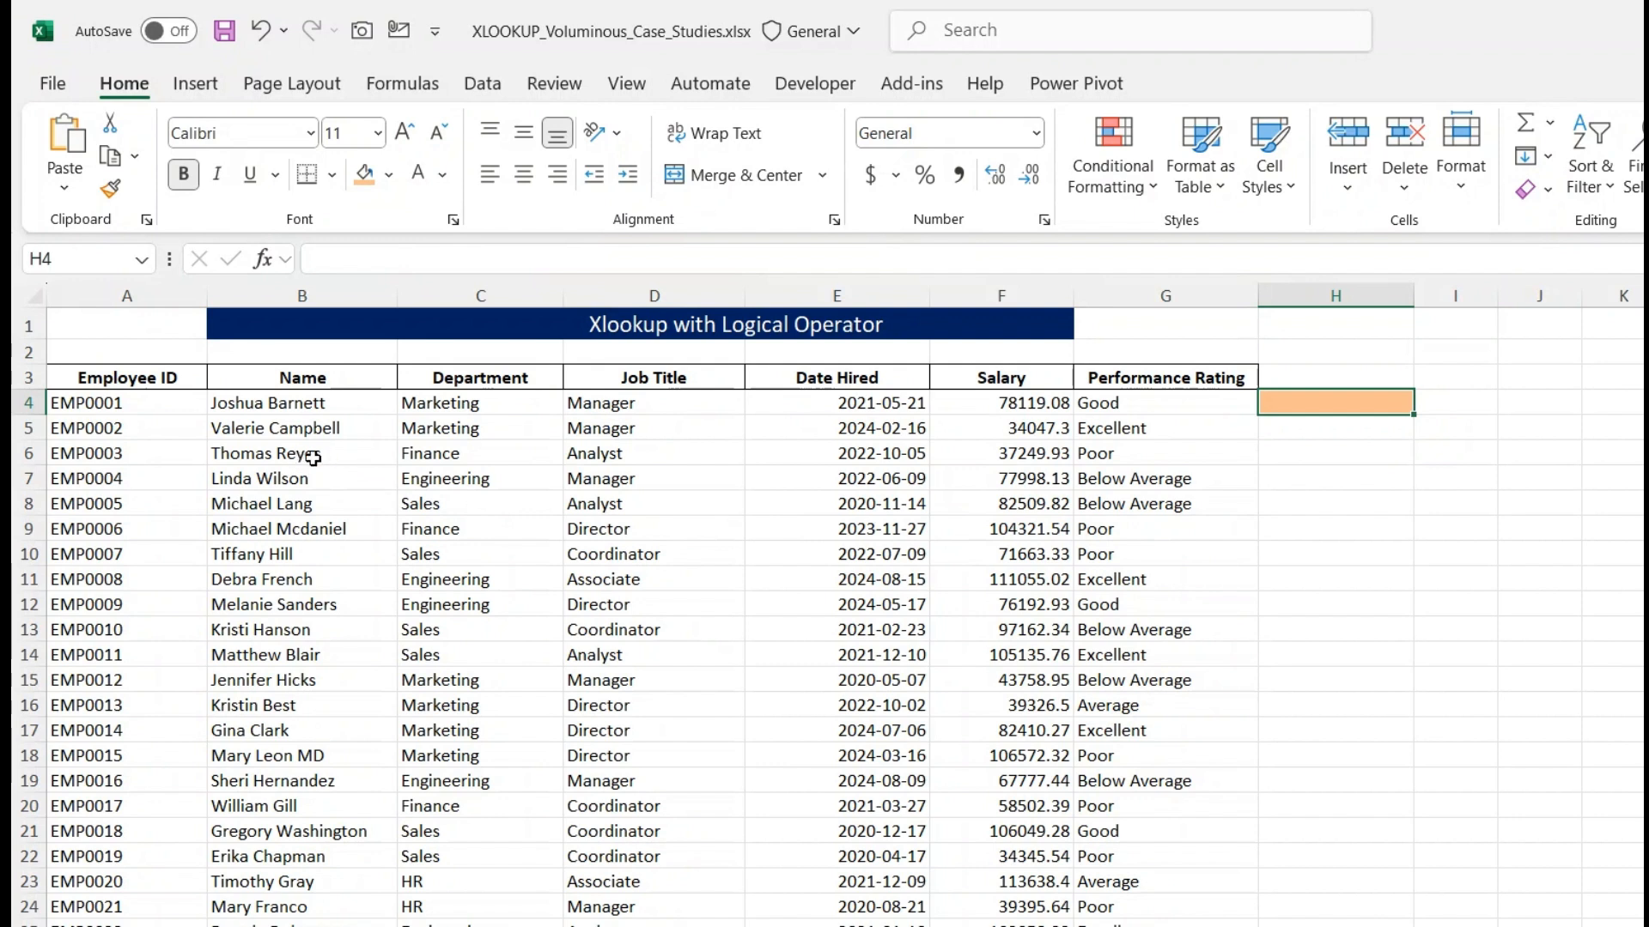
- Review the Employee_Records column headers from Employee ID to Performance Rating and the result cell H4
left_click(127, 384)
left_click_drag(127, 384, 1198, 379)
left_click(1276, 407)
left_click(1319, 400)
left_click(1214, 376)
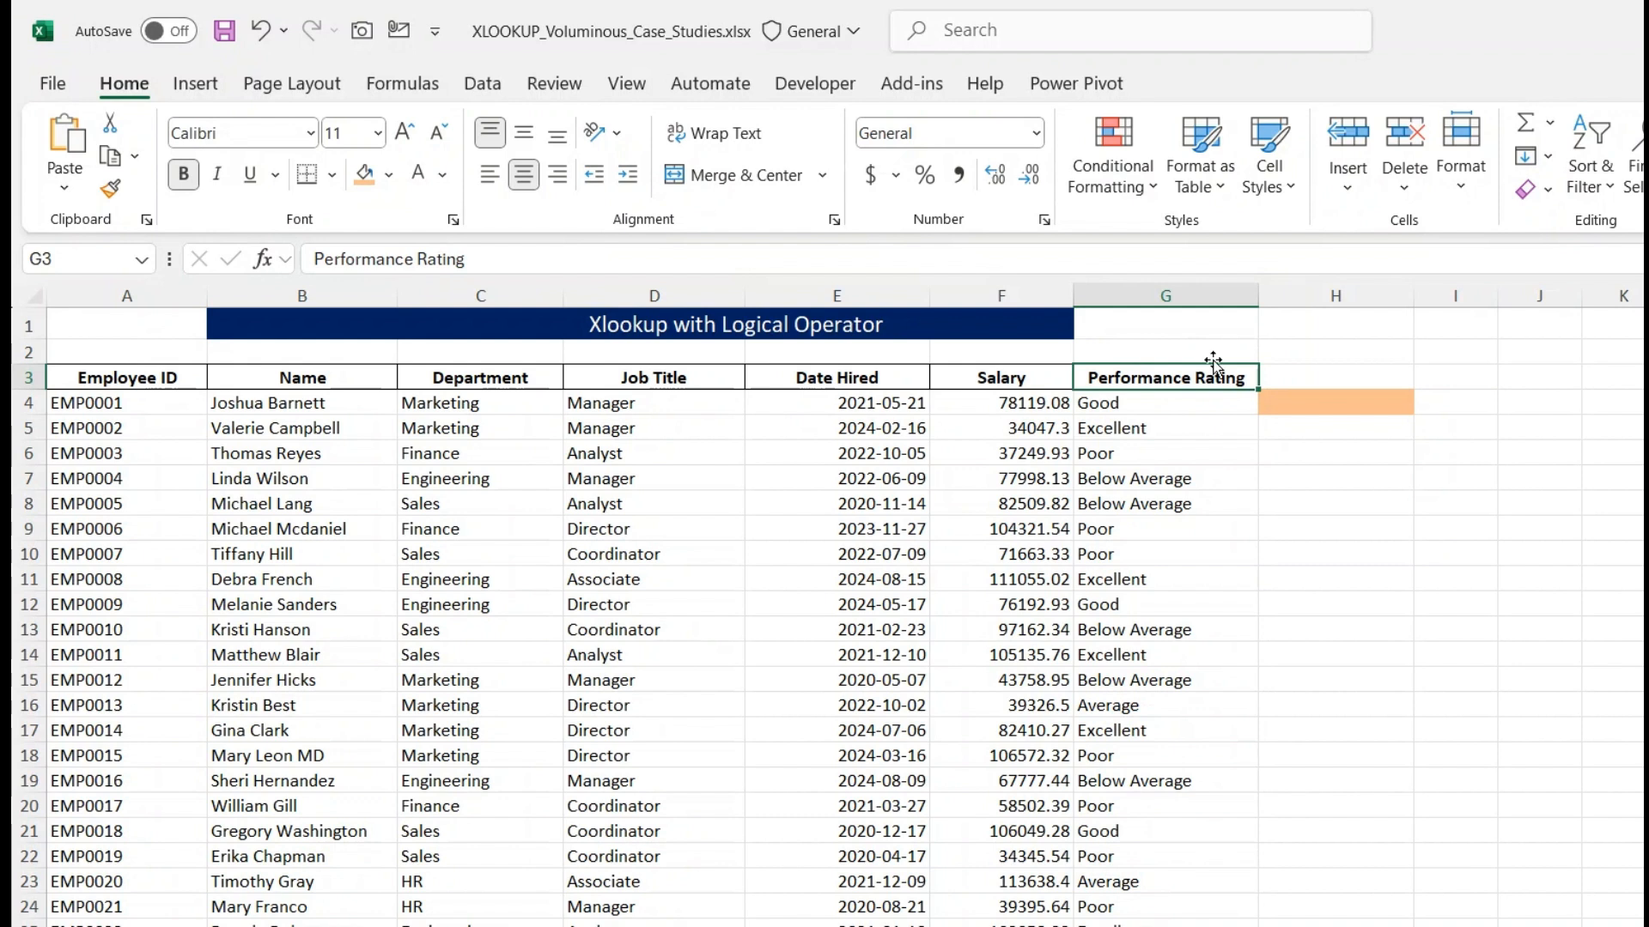
left_click(1316, 446)
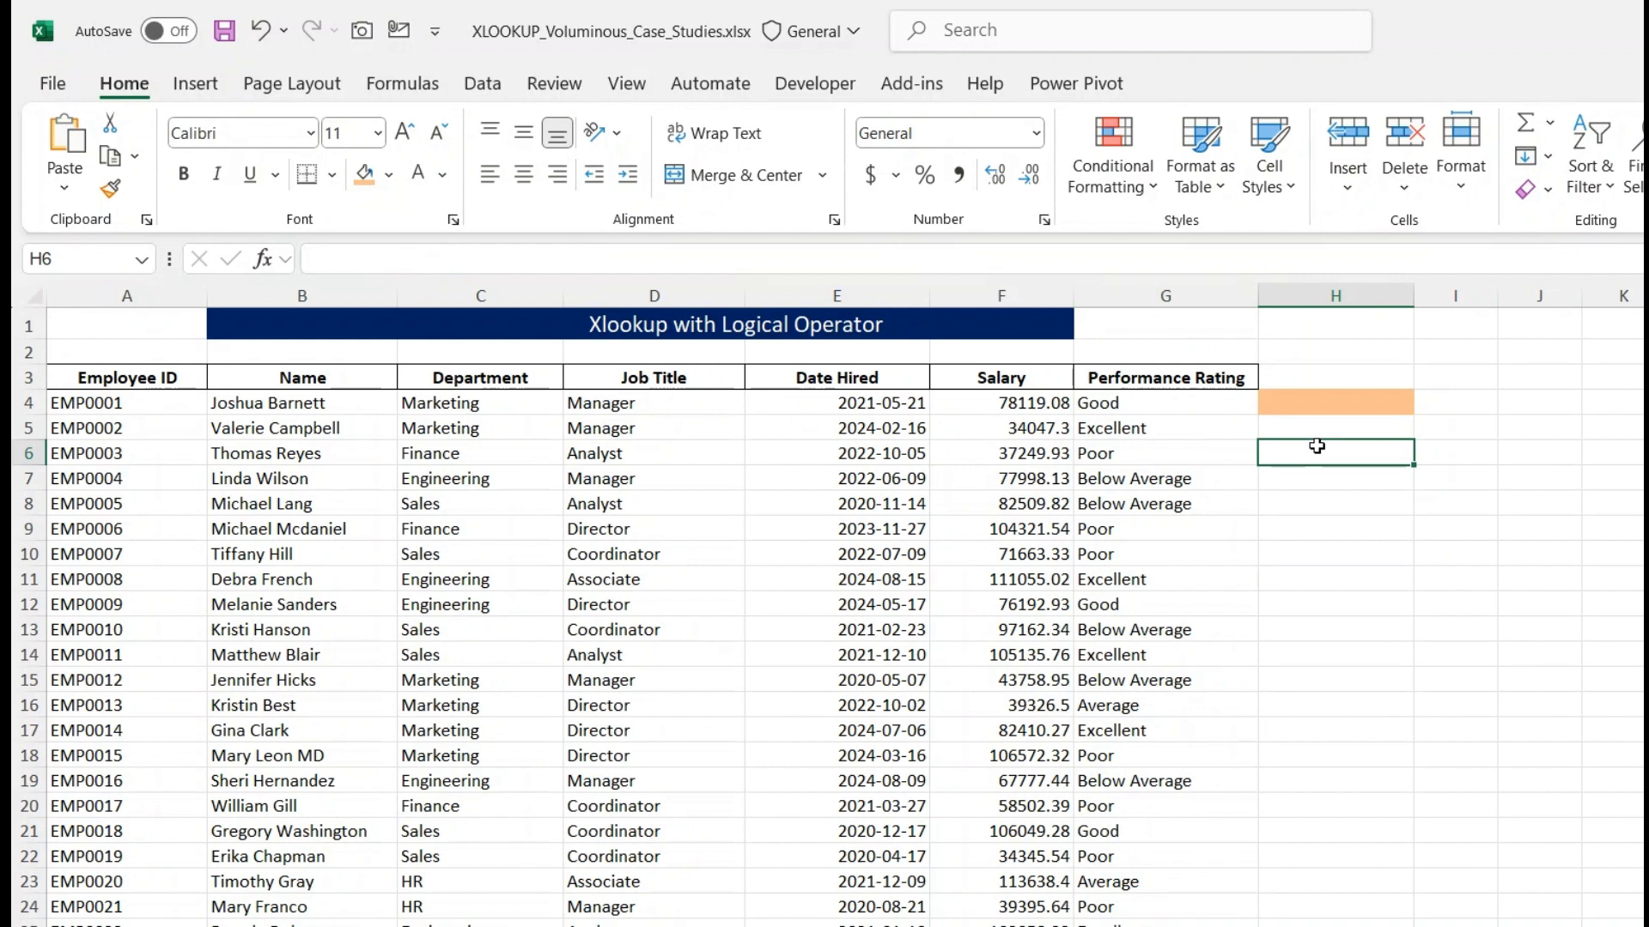
- Start an XLOOKUP formula in H4 of the Employee_Records sheet with 1 as the lookup value
left_click(1313, 397)
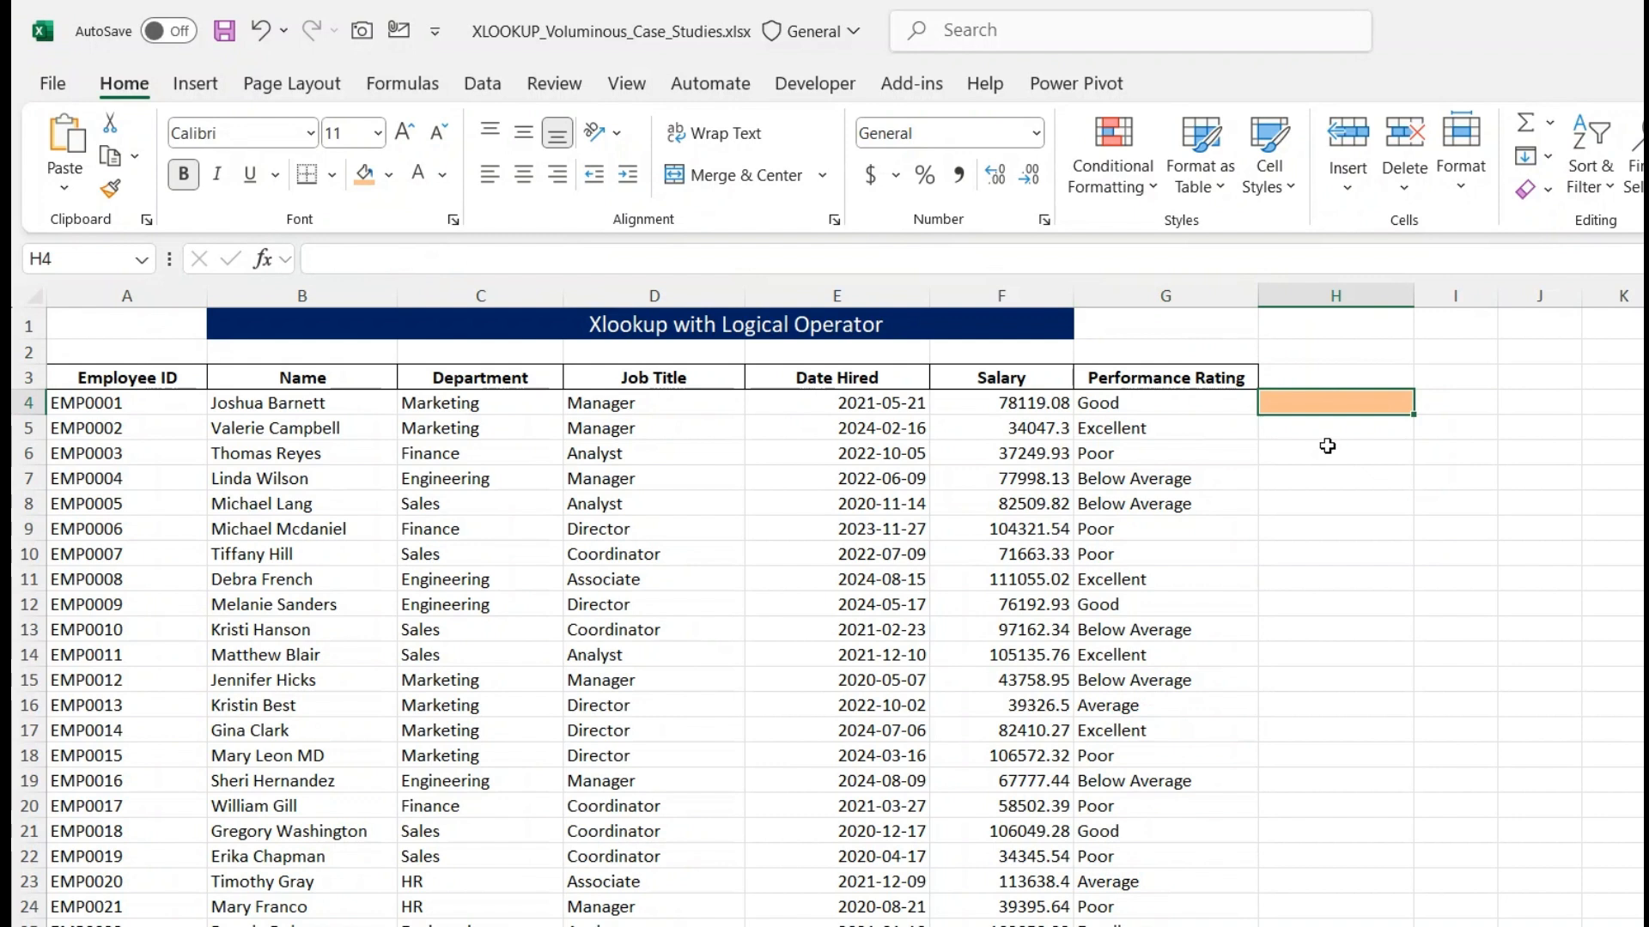
type("=")
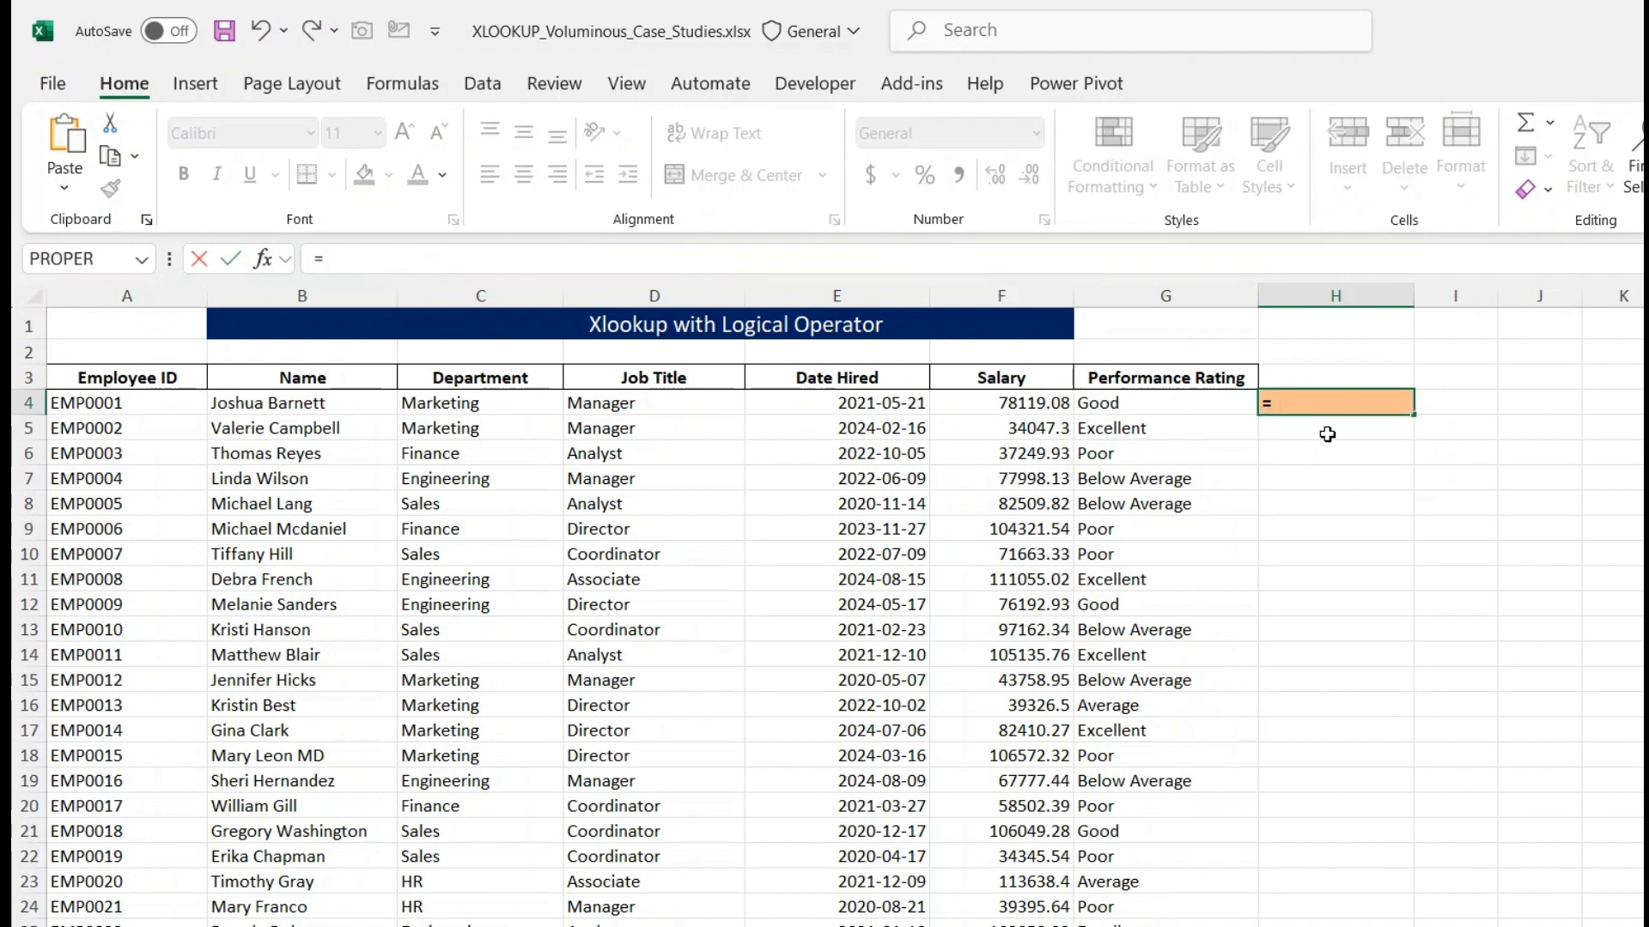
type("xlook")
key("Tab")
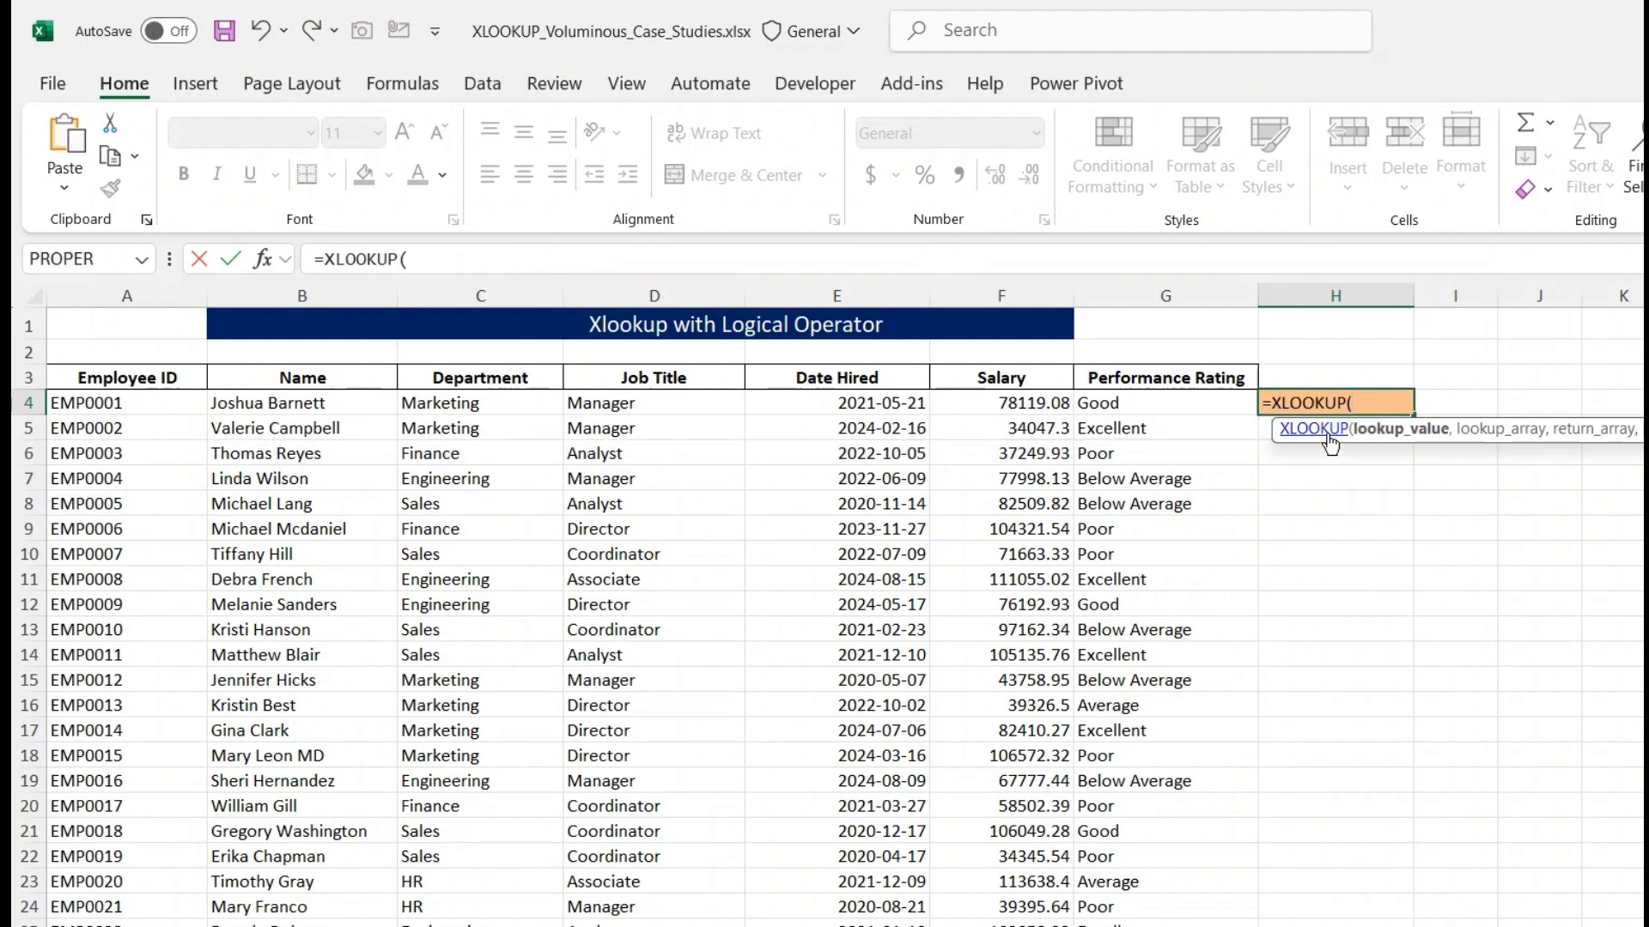
type("1,")
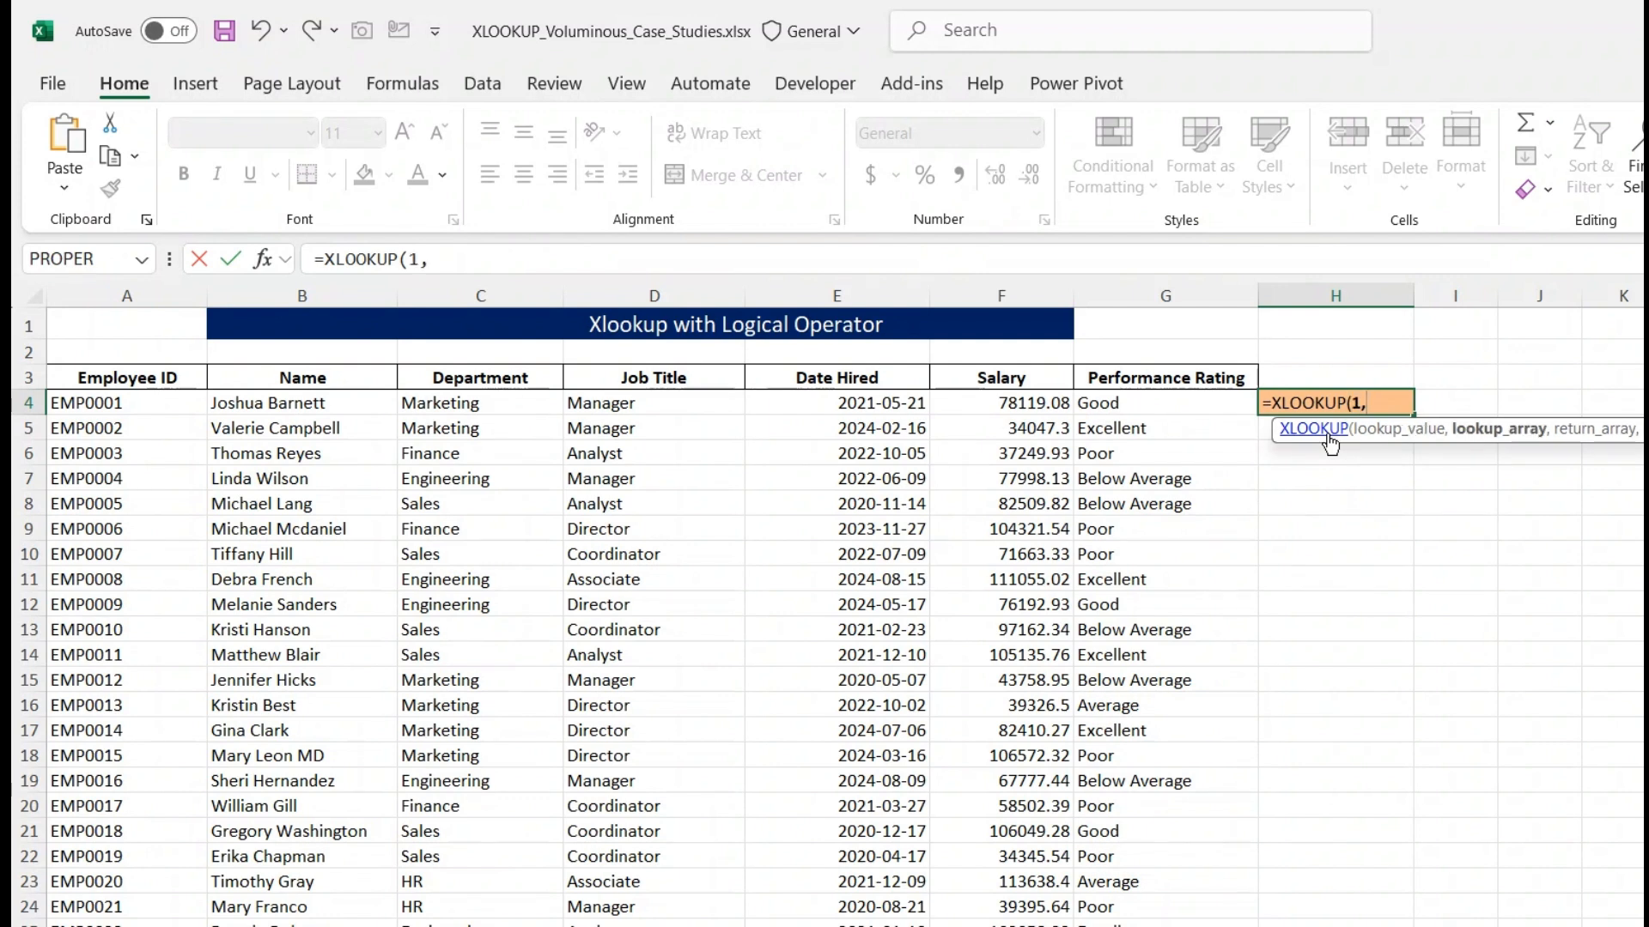
type("(")
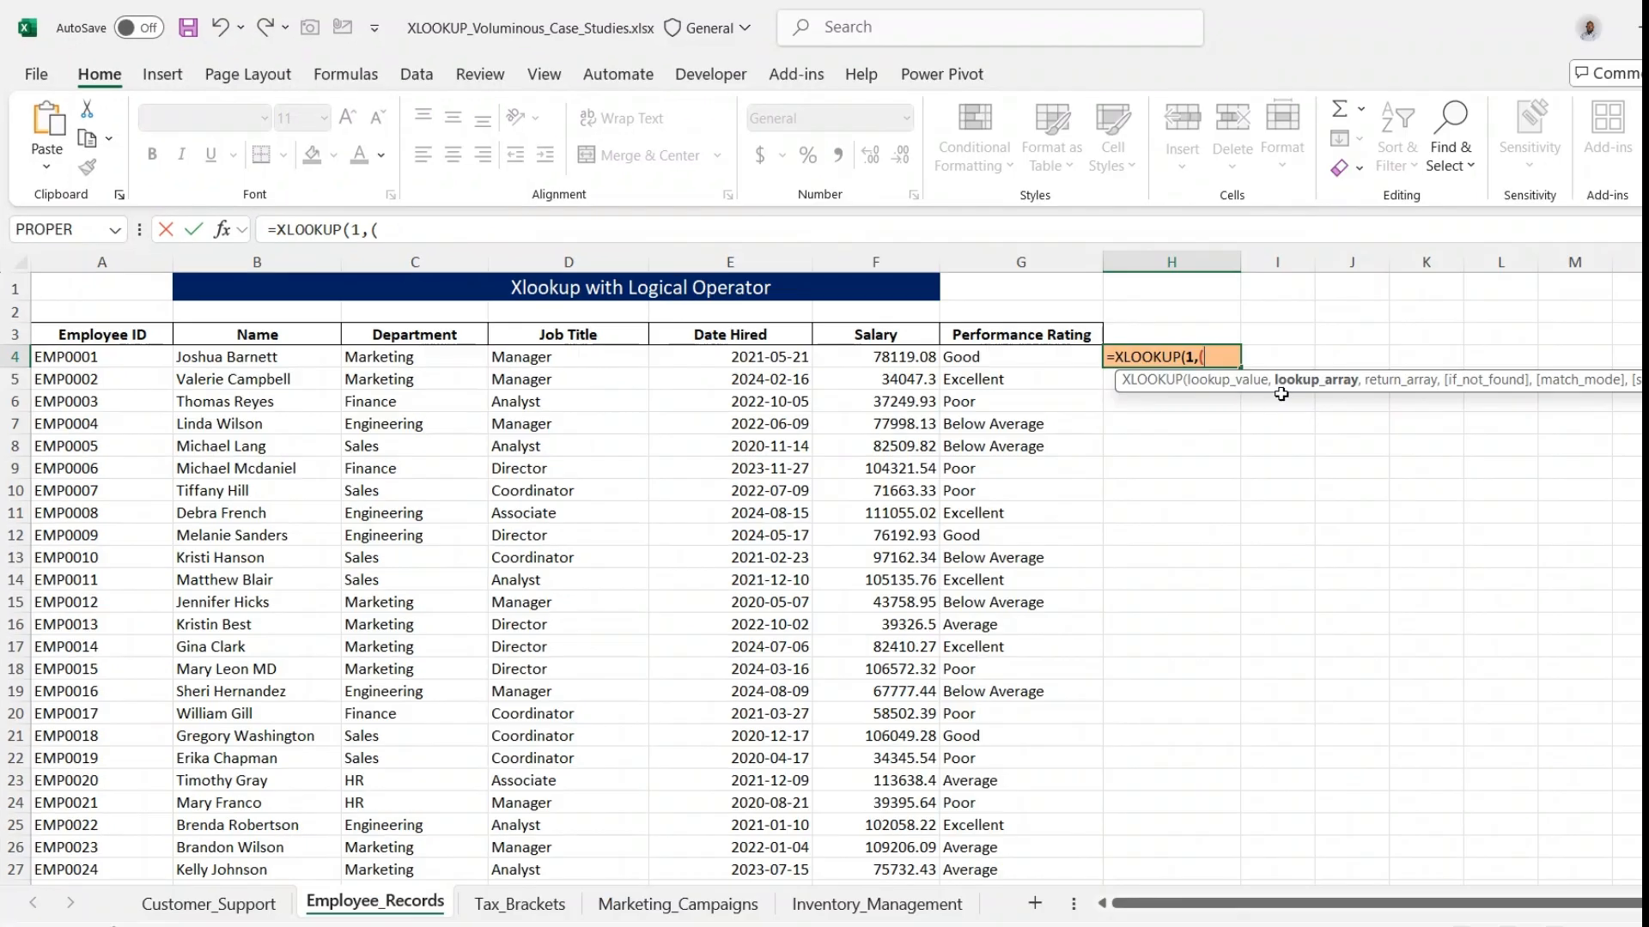
- Add a bracketed lookup array criterion requiring the Department range C4:C2503 to equal "Sales"
left_click(394, 361)
key("ctrl+shift+Down")
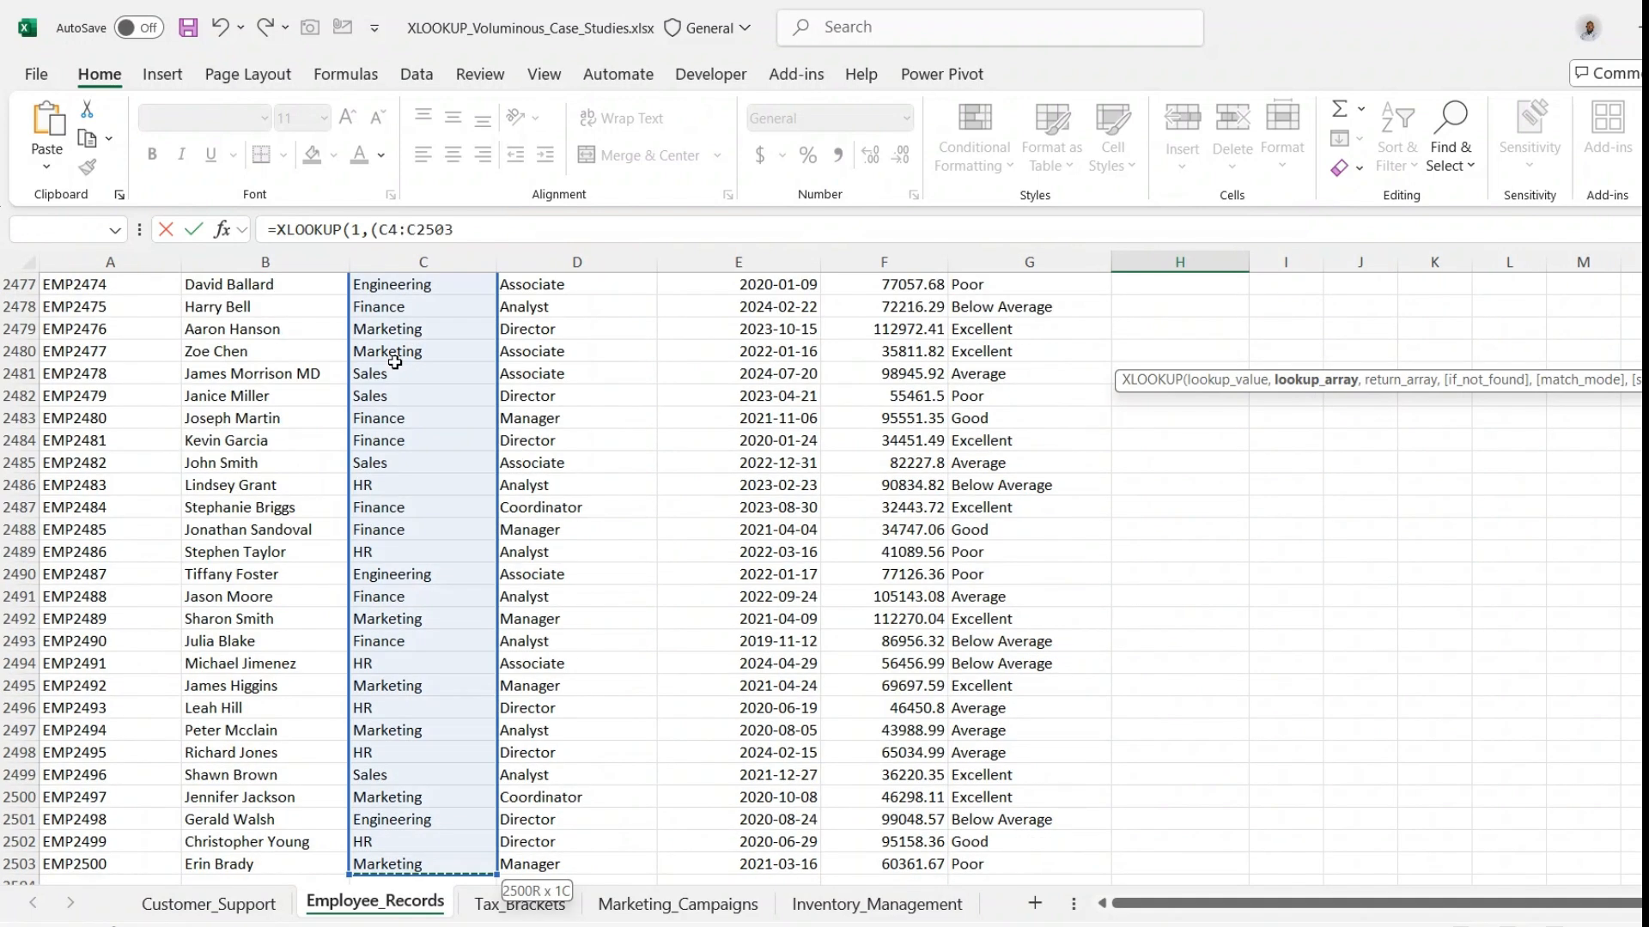
type("=")
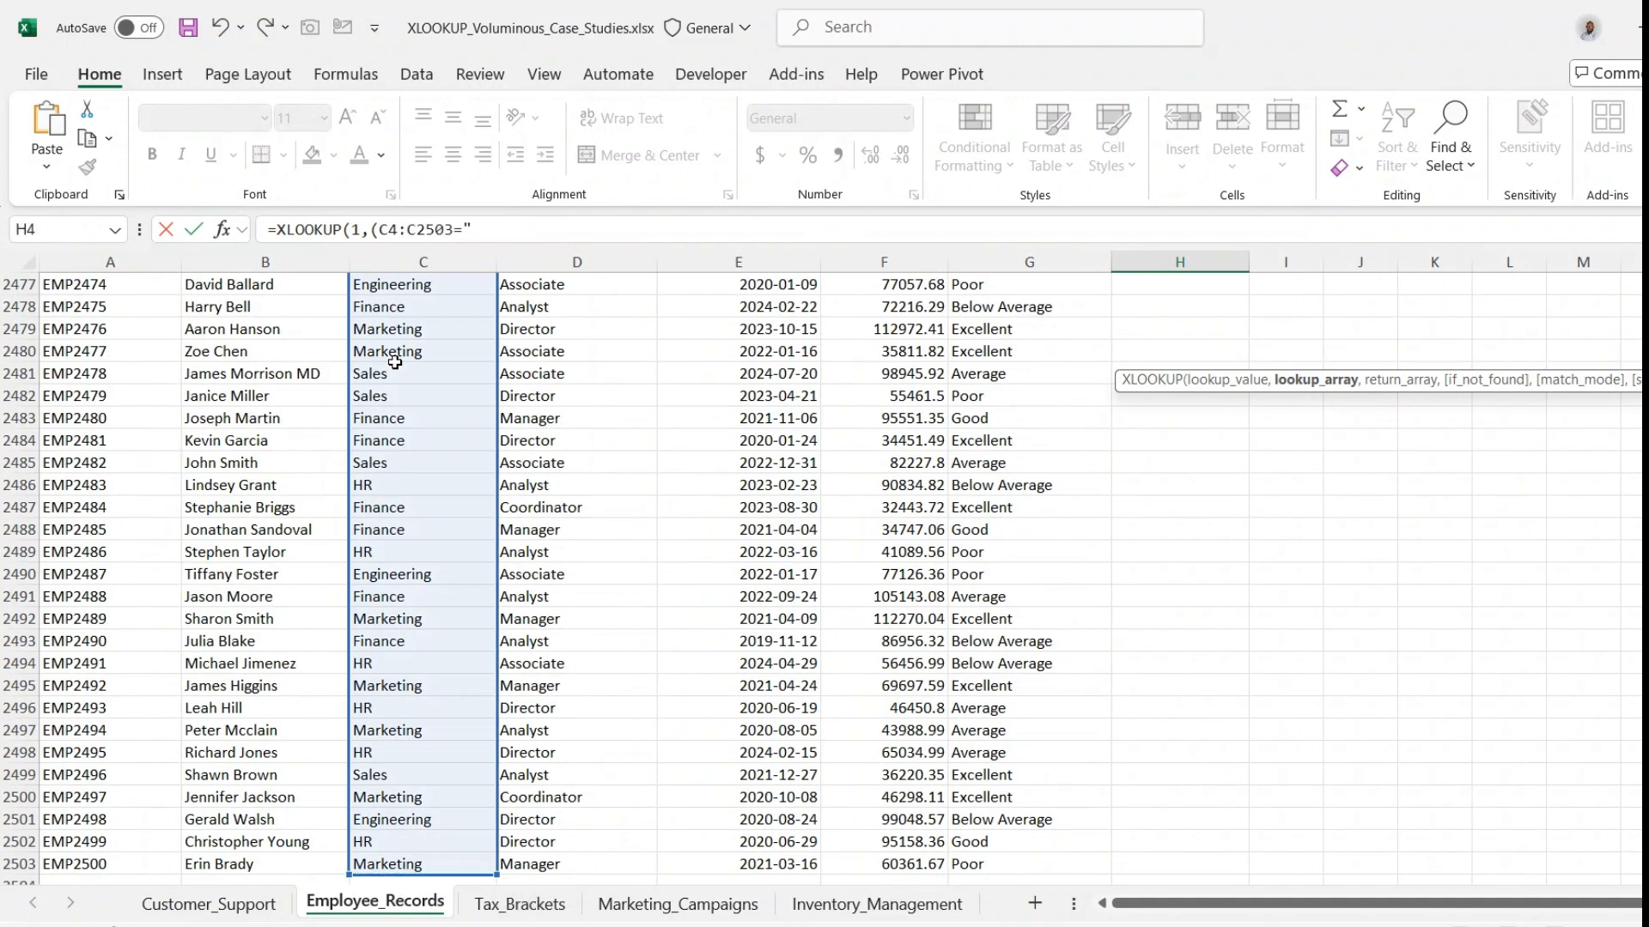
type("\"Sales\")")
- Multiply the Department criterion by a second bracketed criterion that starts with the Date Hired range E4:E2503
type("(")
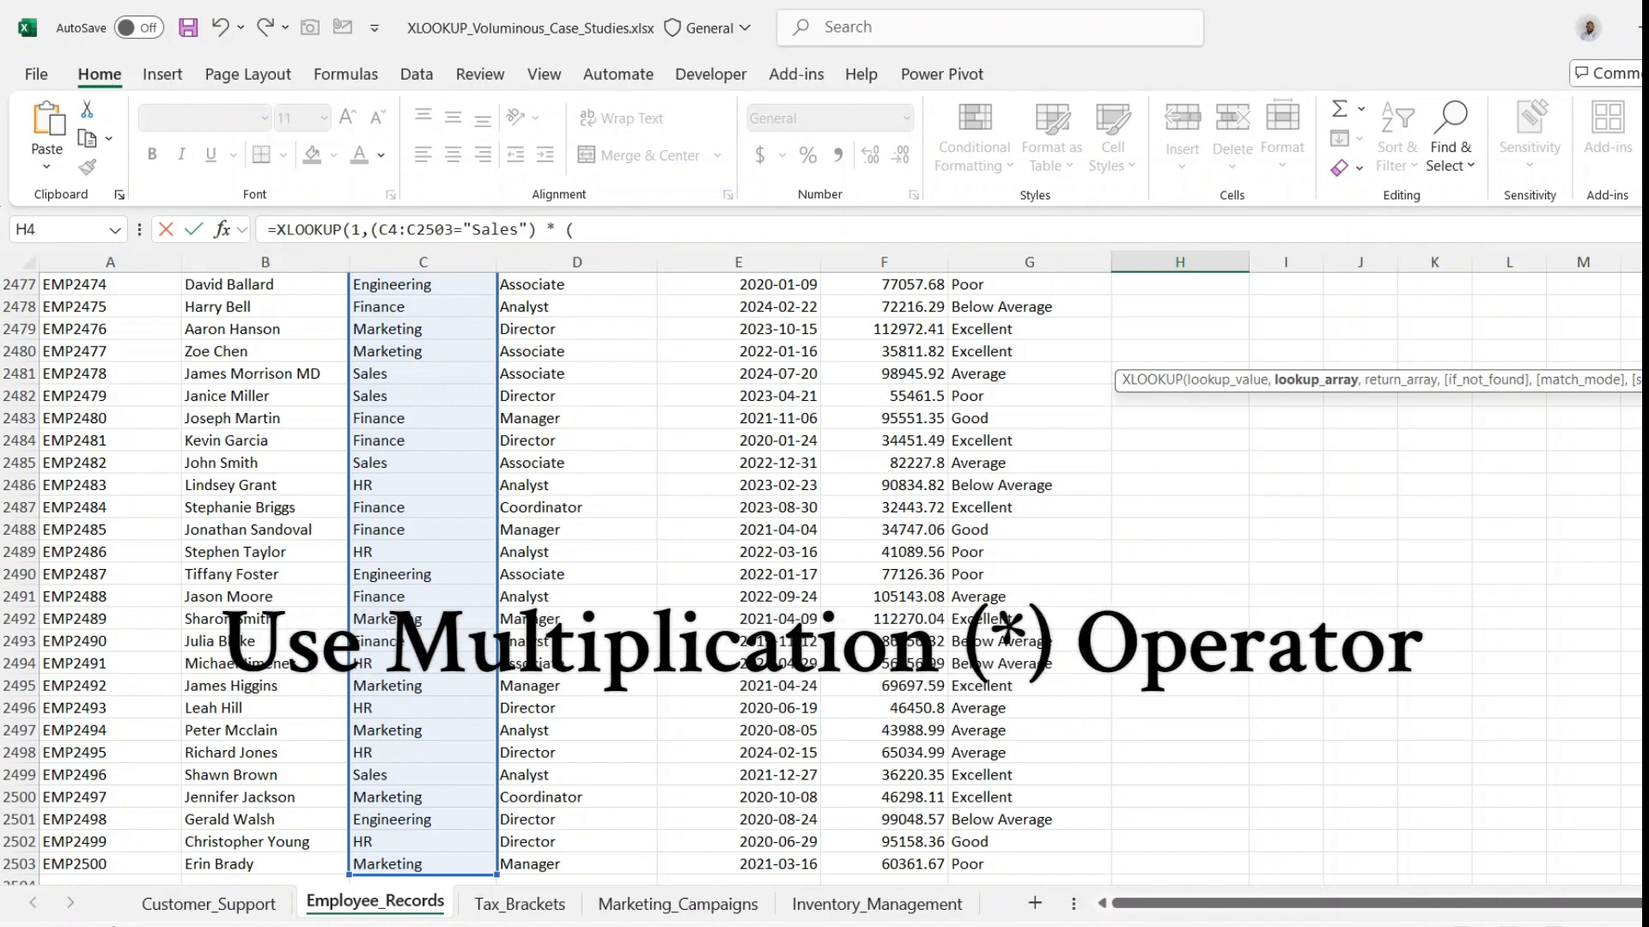
scroll(738, 576, "up", 20)
scroll(692, 374, "up", 17)
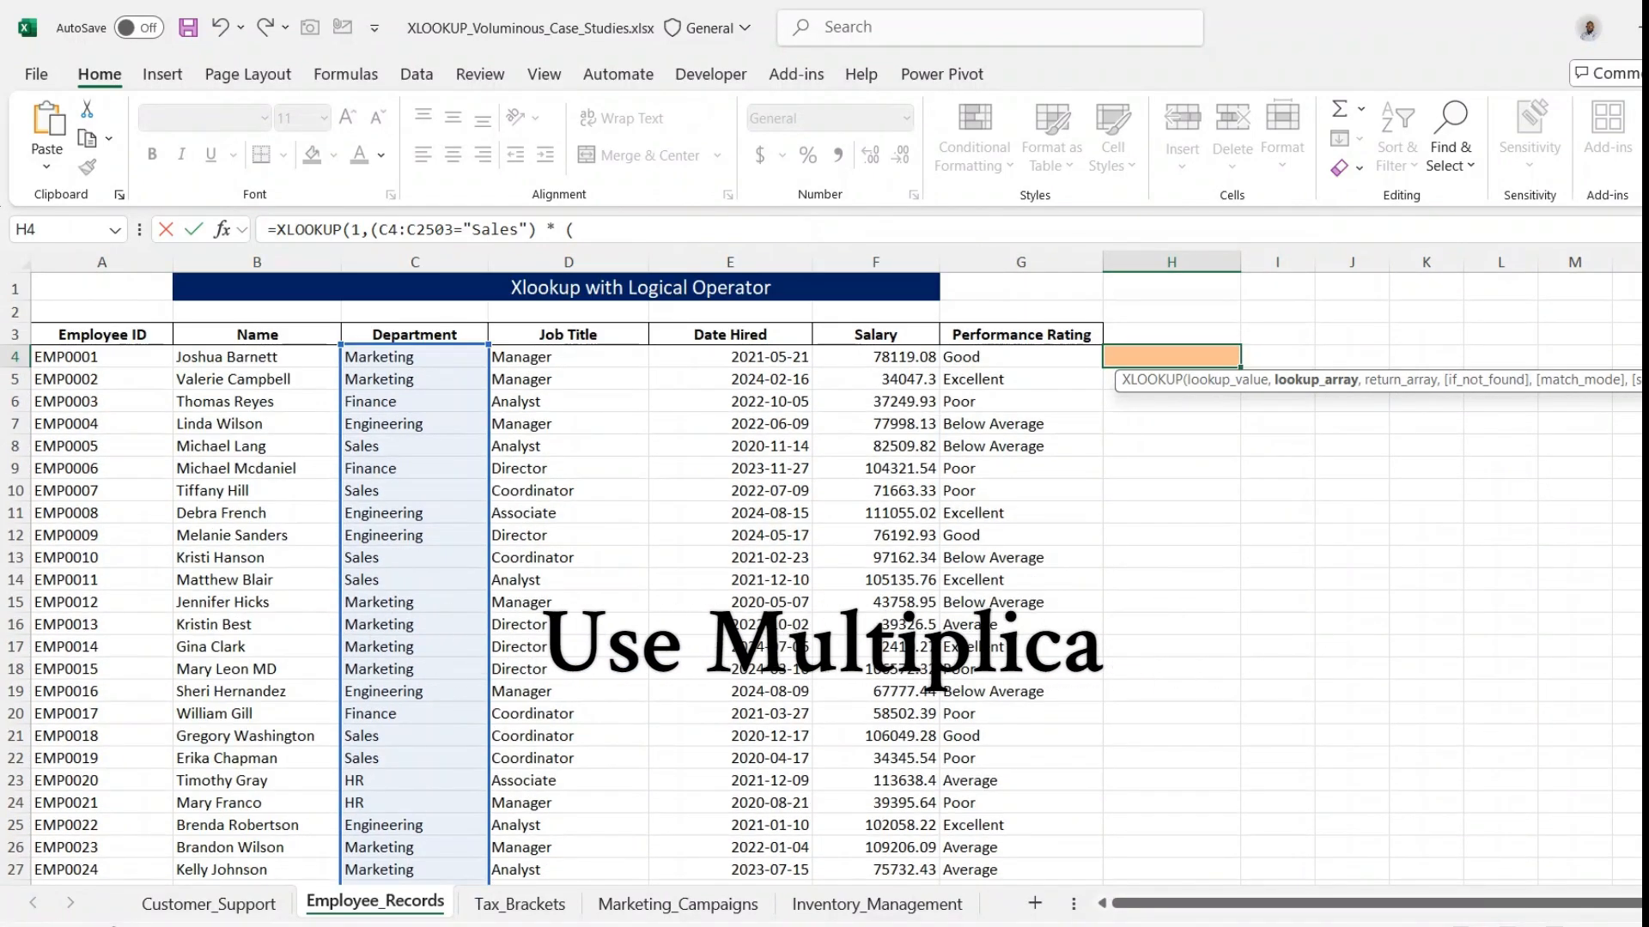
left_click(724, 357)
key("ctrl+shift+Down")
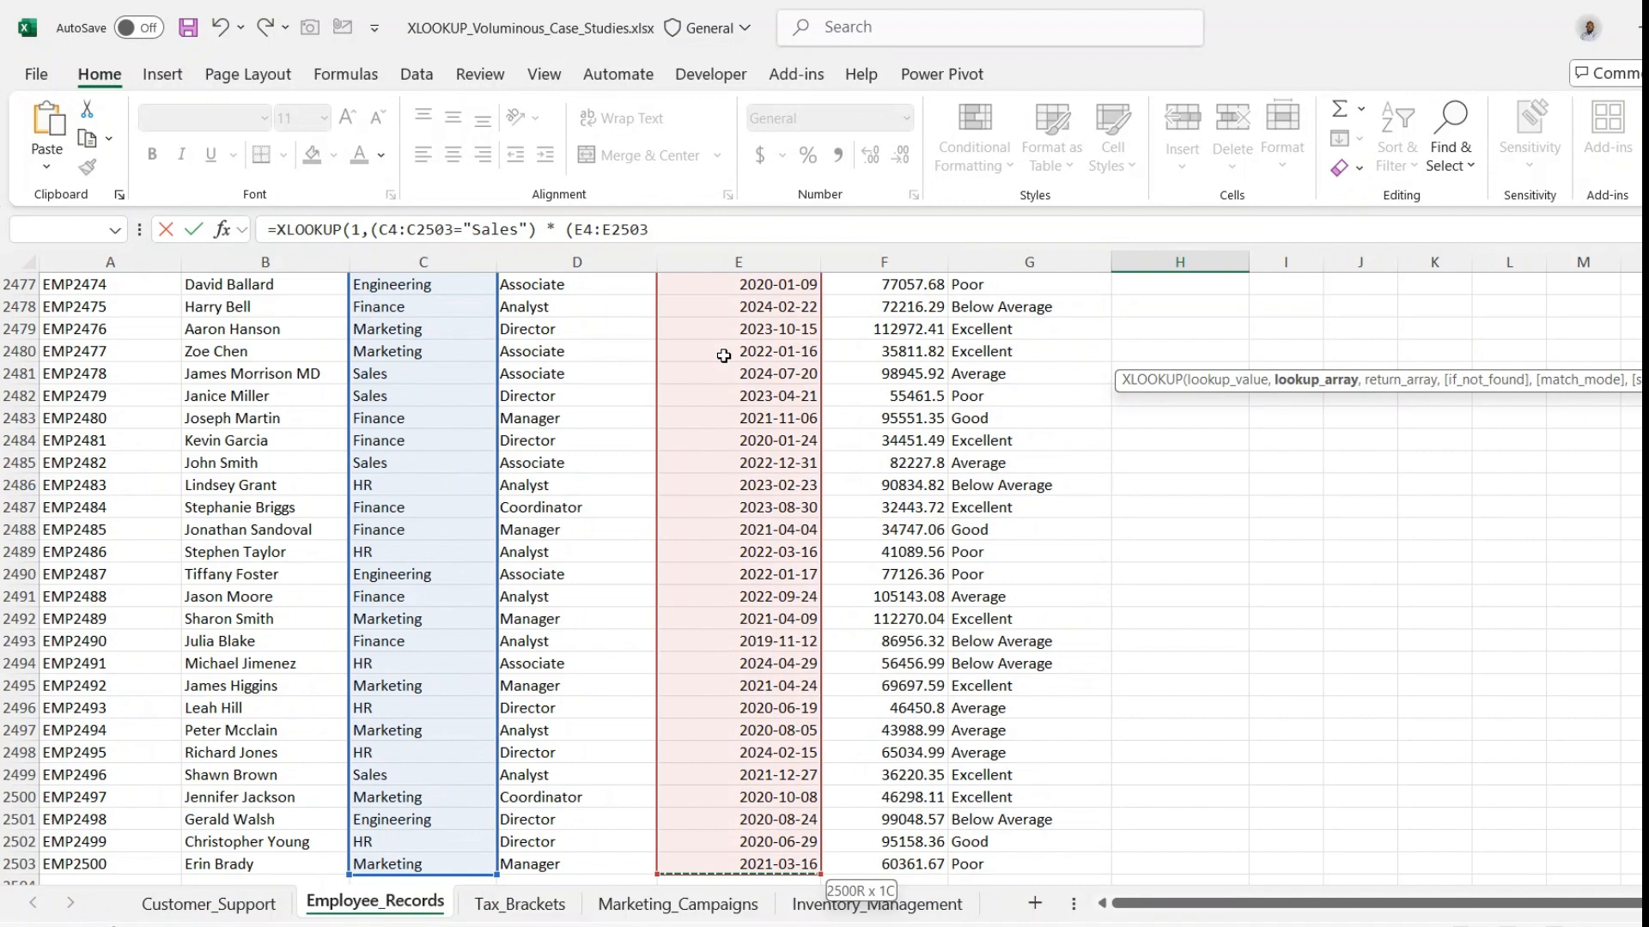
double_click(701, 234)
left_click(701, 234)
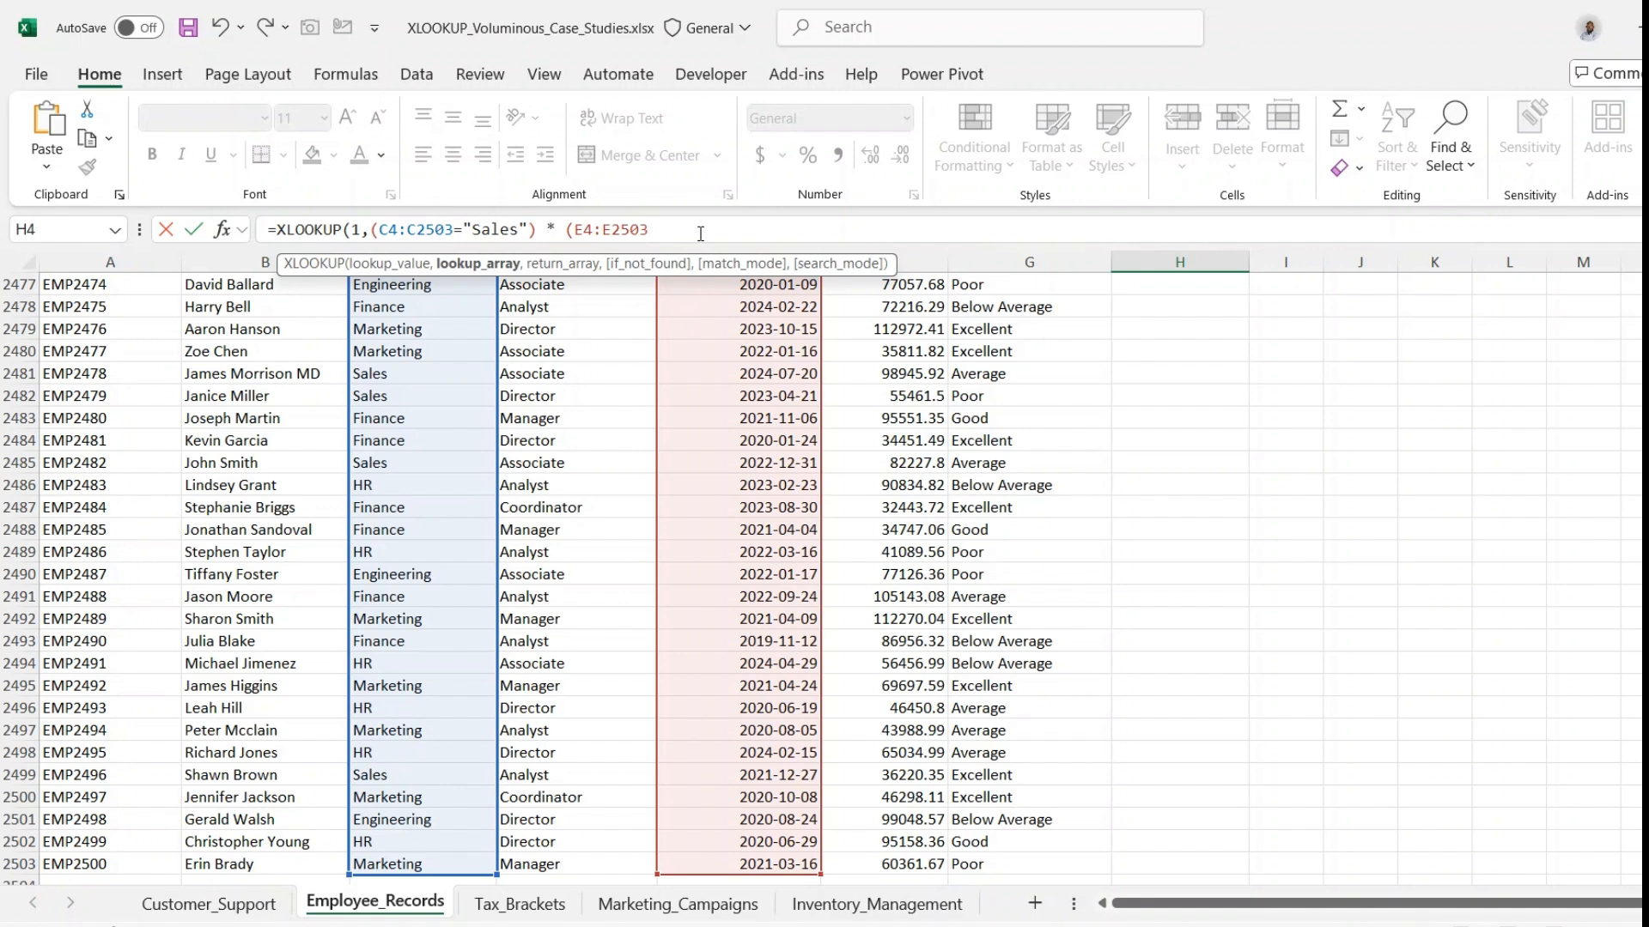
- Complete the Date Hired criterion with the condition of being earlier than DATE(2023,1,1)
type("<date")
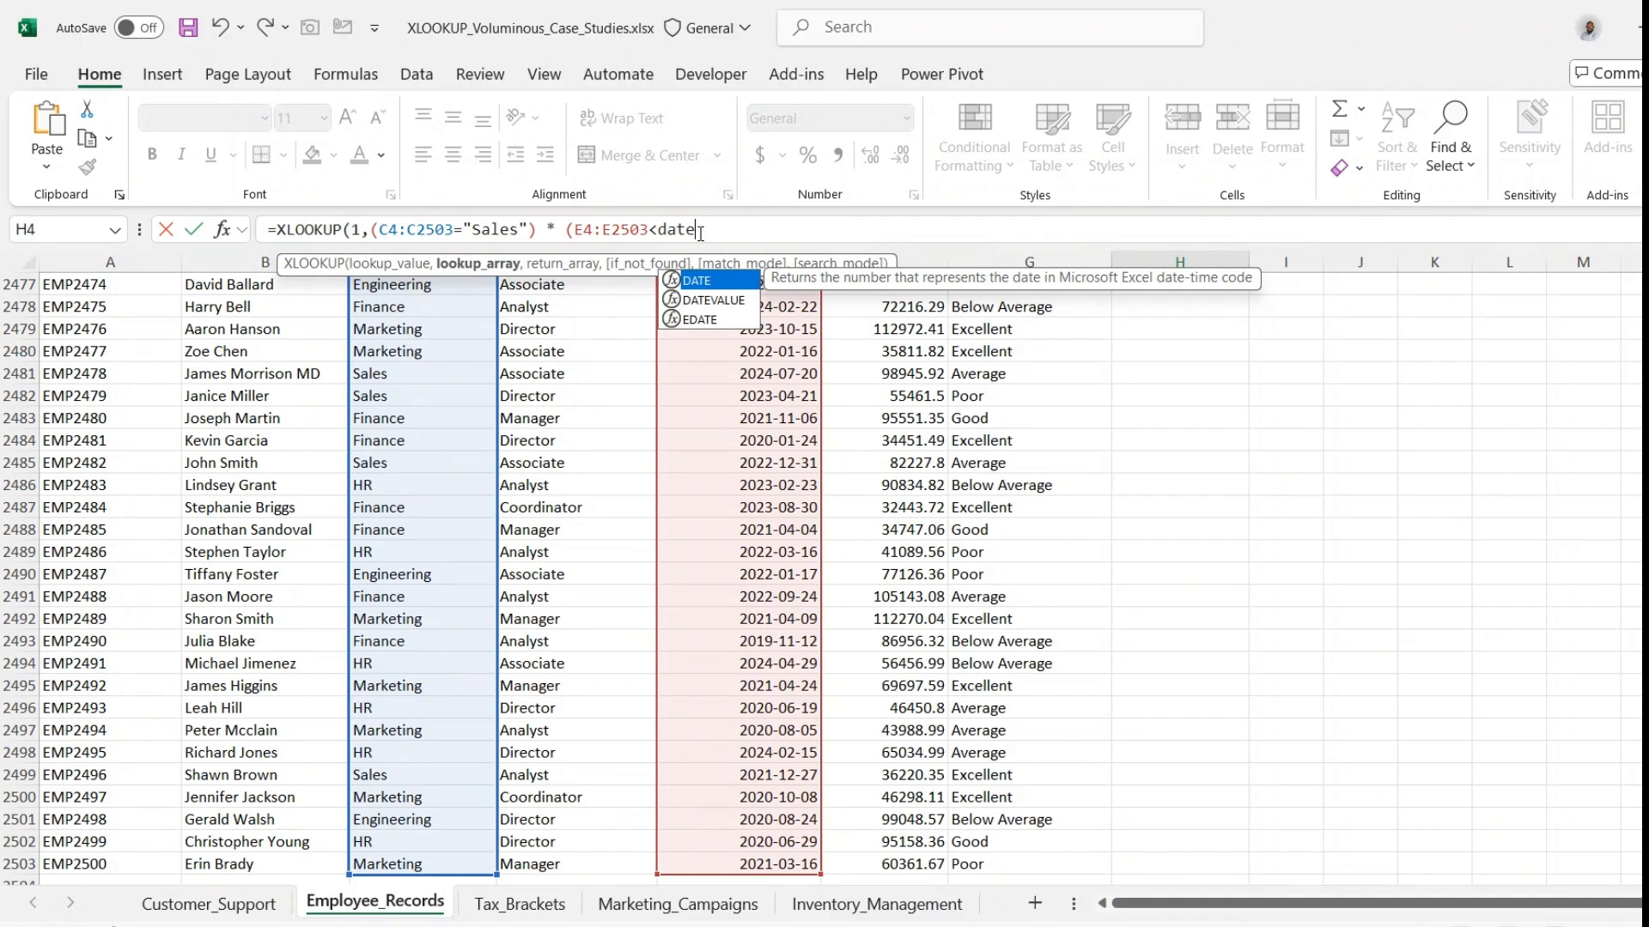
key("Tab")
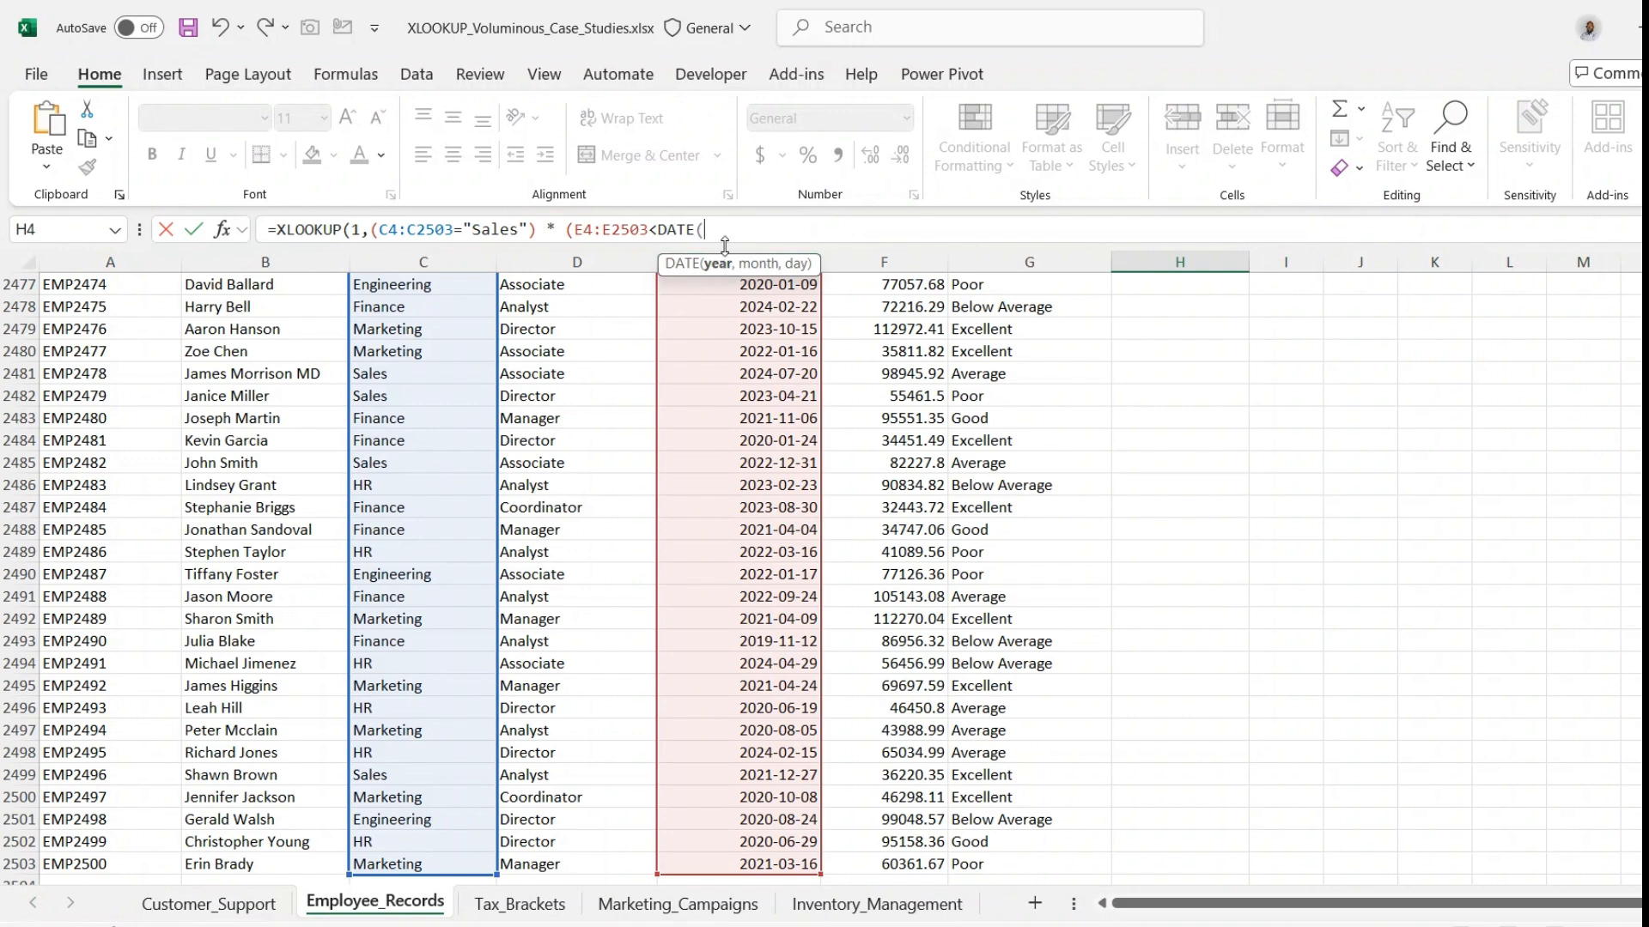
type("2023,1,1))")
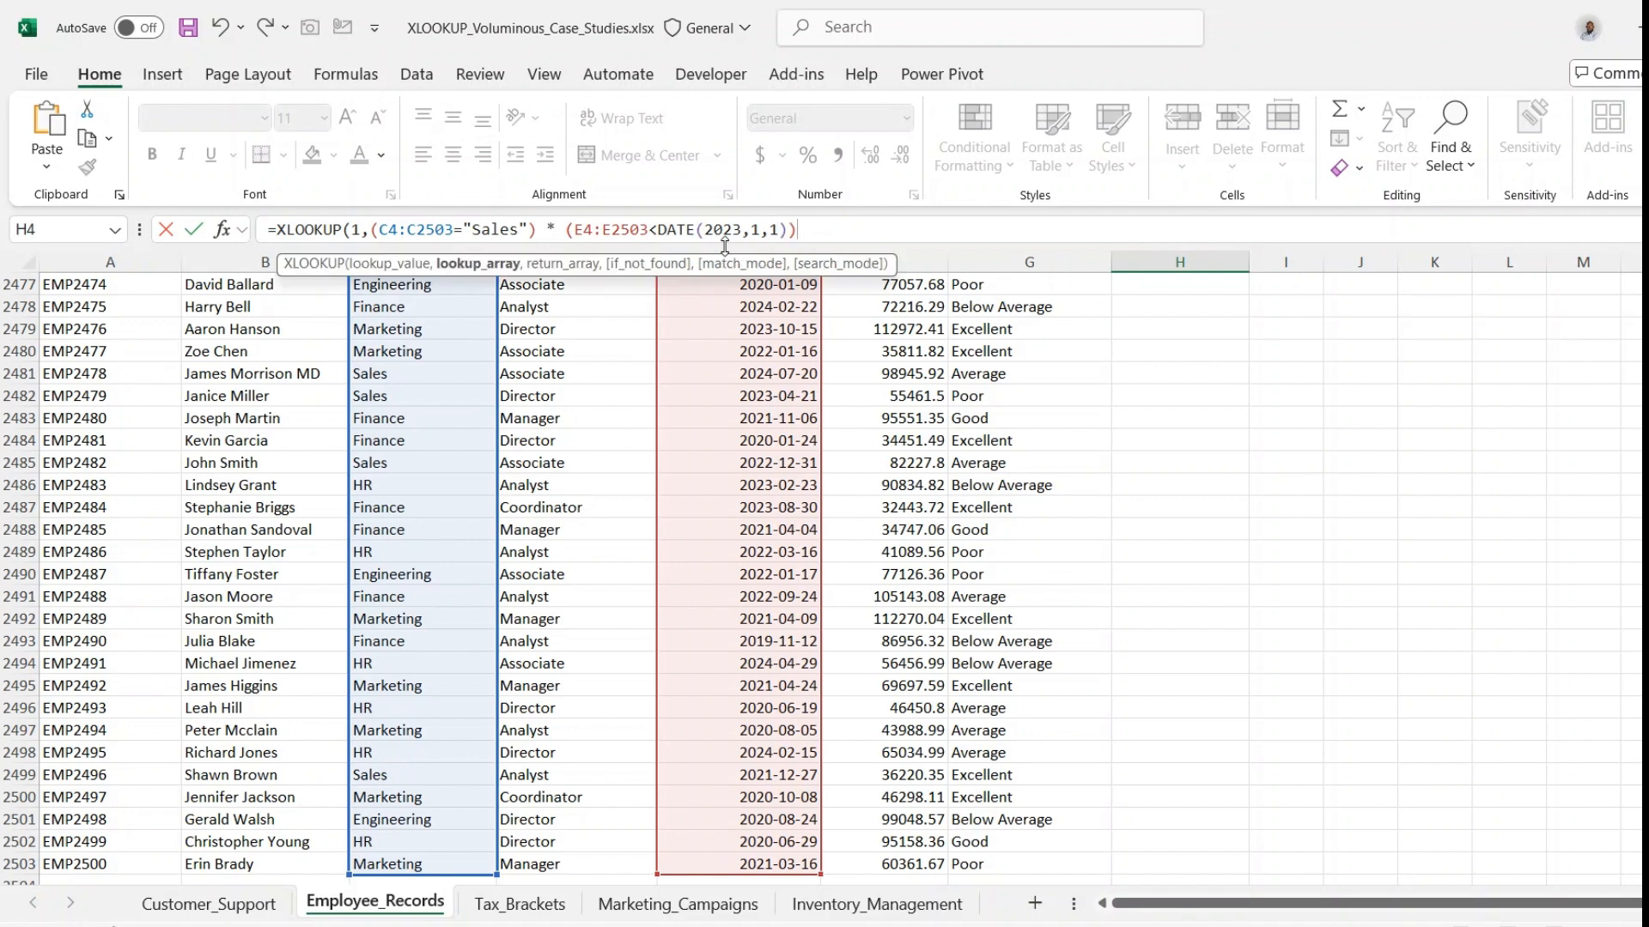
type(",")
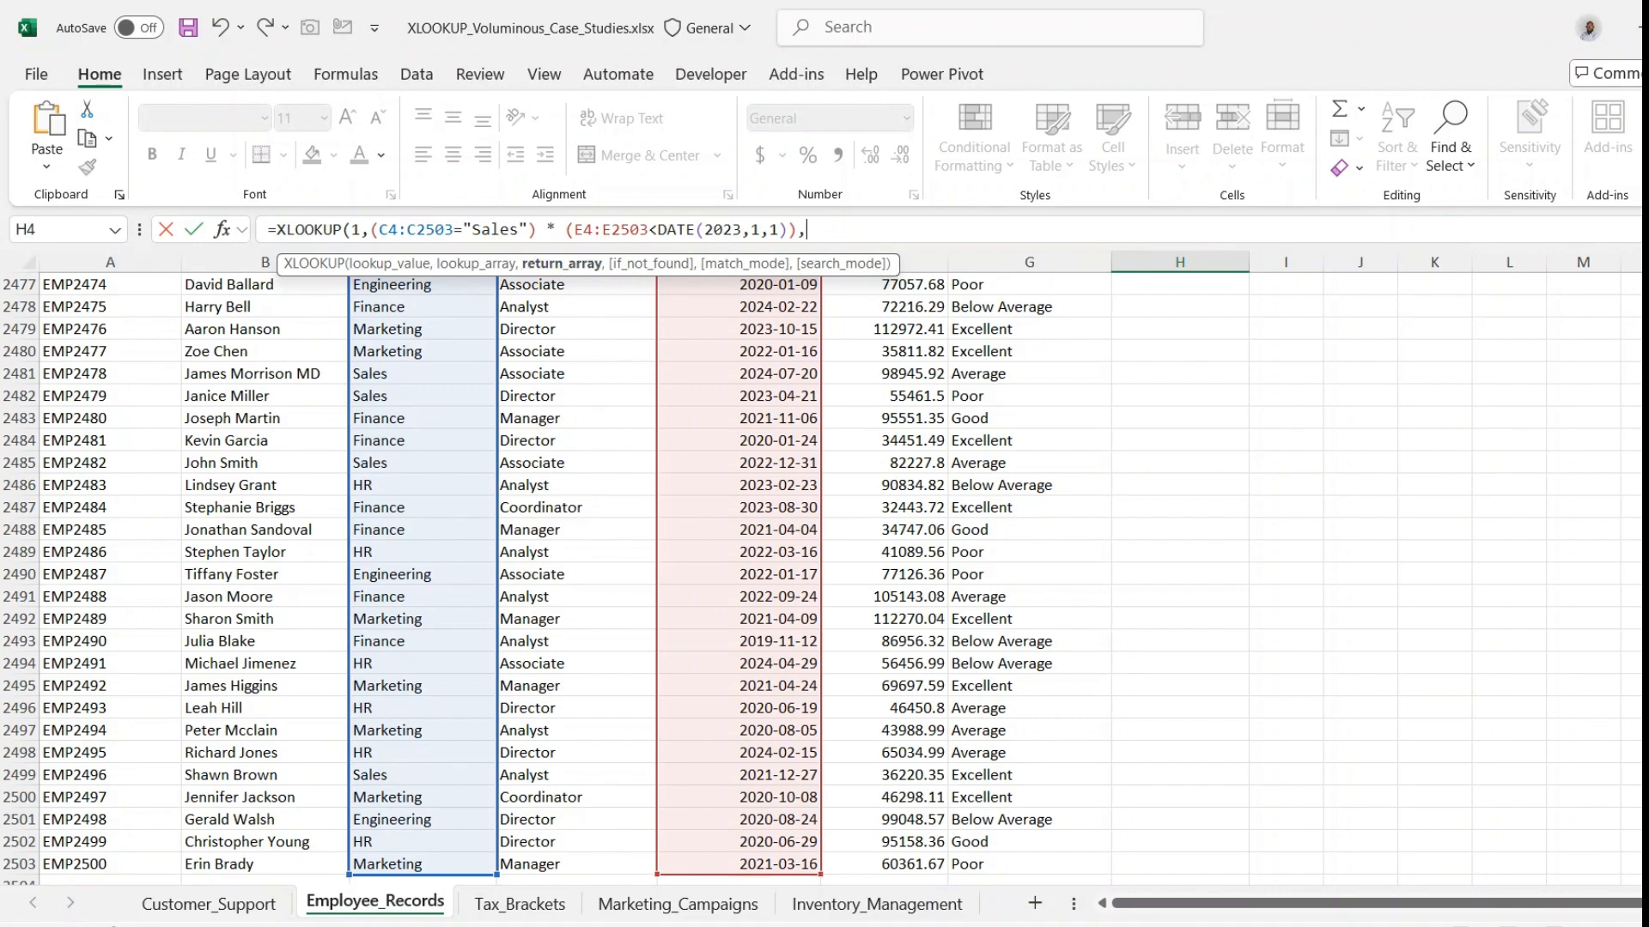
- Set the Performance Rating range G4:G2503 as the return array and complete the XLOOKUP formula in H4
scroll(579, 293, "up", 1)
scroll(824, 579, "up", 20)
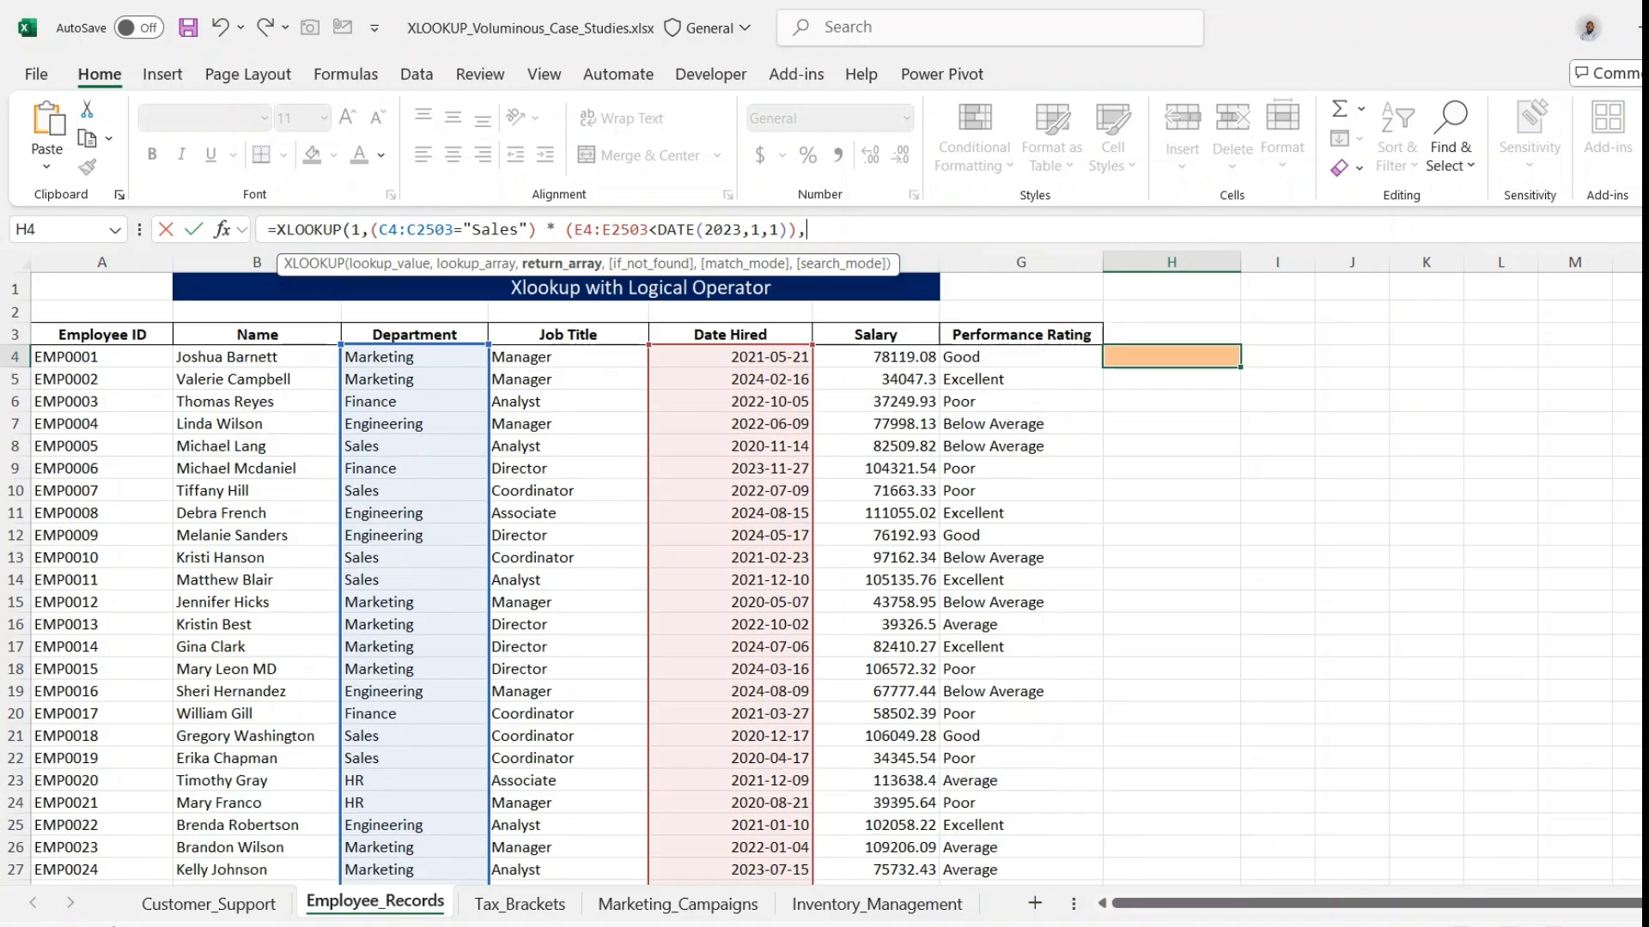
left_click(1041, 361)
key("ctrl+shift+Down")
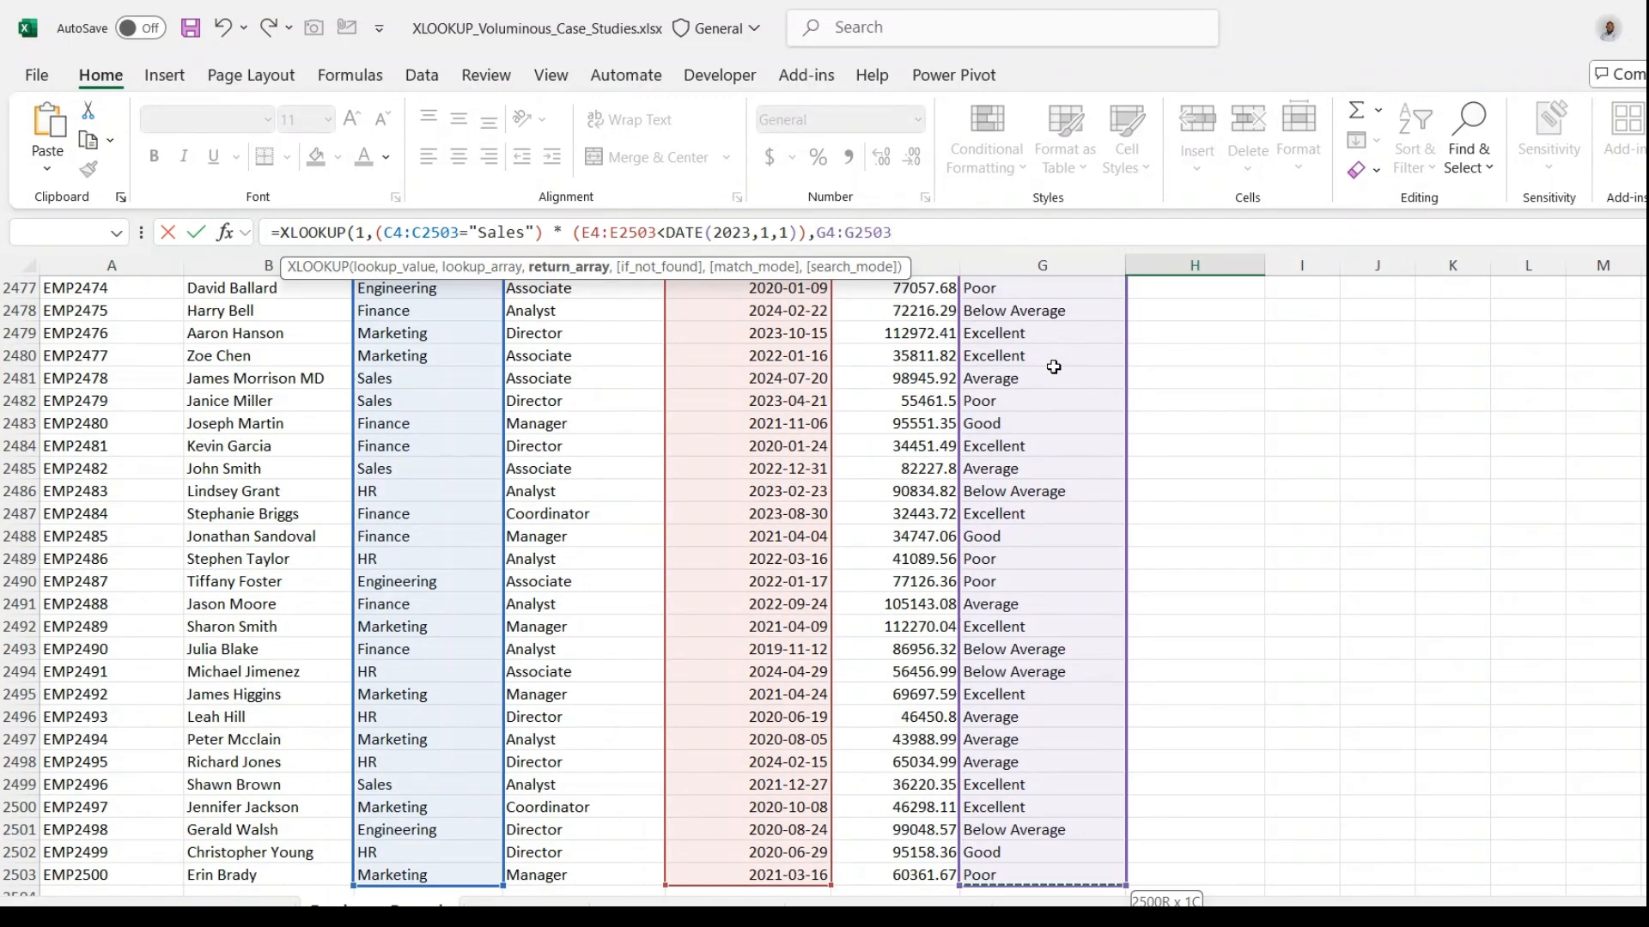
type(")")
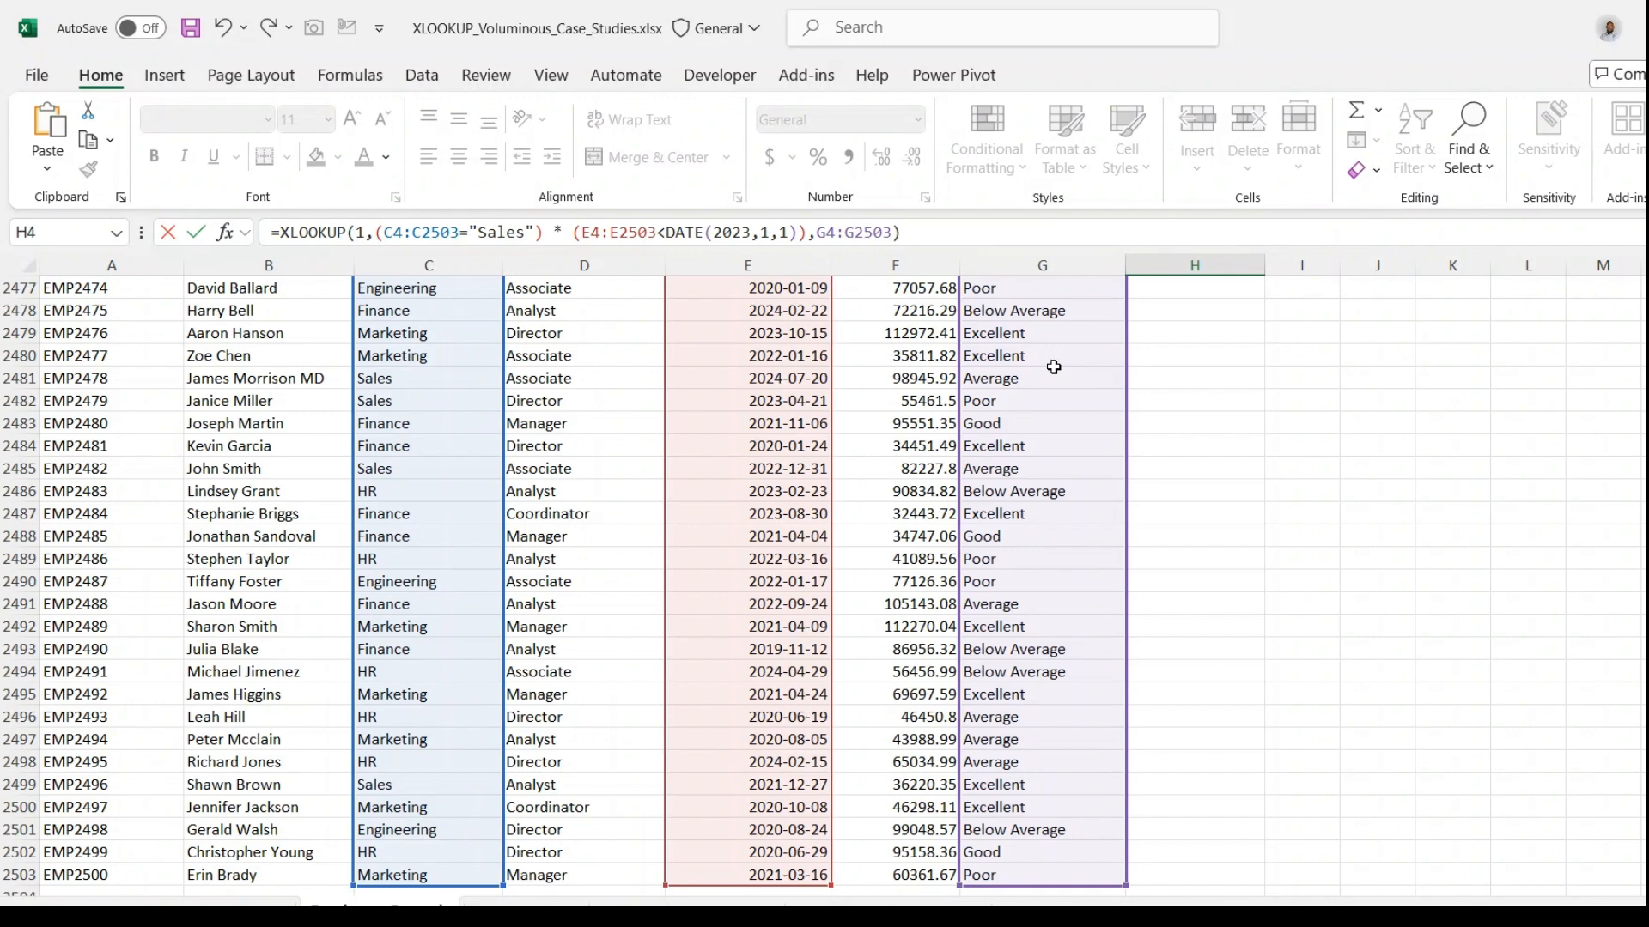
key("Return")
key("Up")
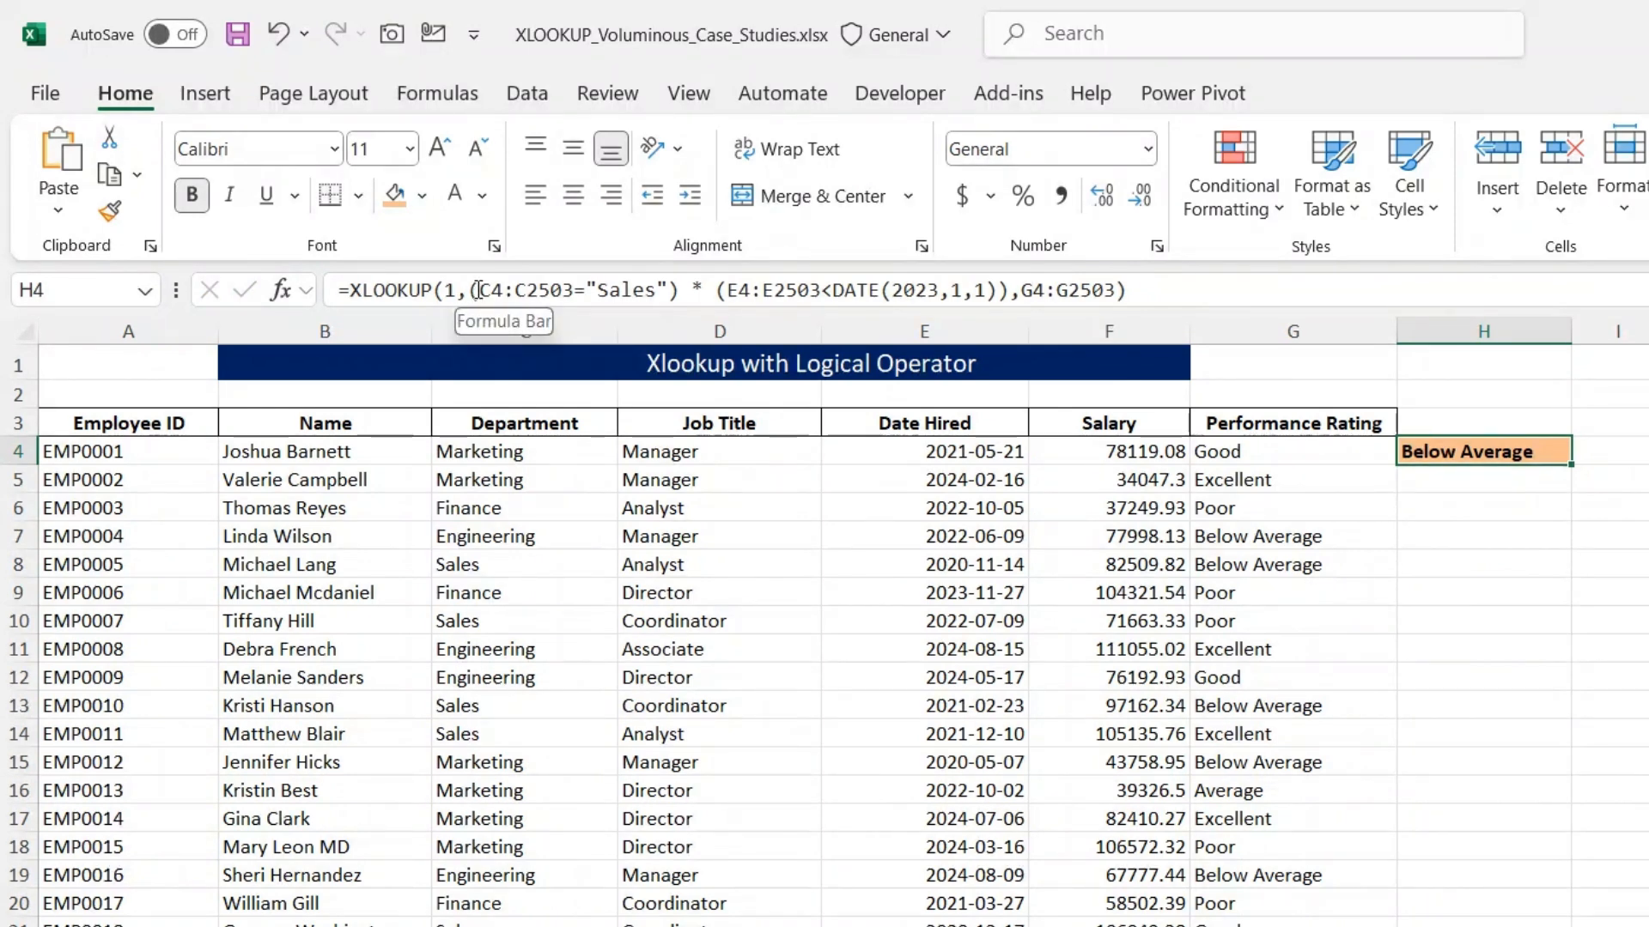
- Examine the XLOOKUP formula in H4 part by part: both criteria, their multiplication, the lookup value 1 and the return array
left_click_drag(478, 289, 690, 290)
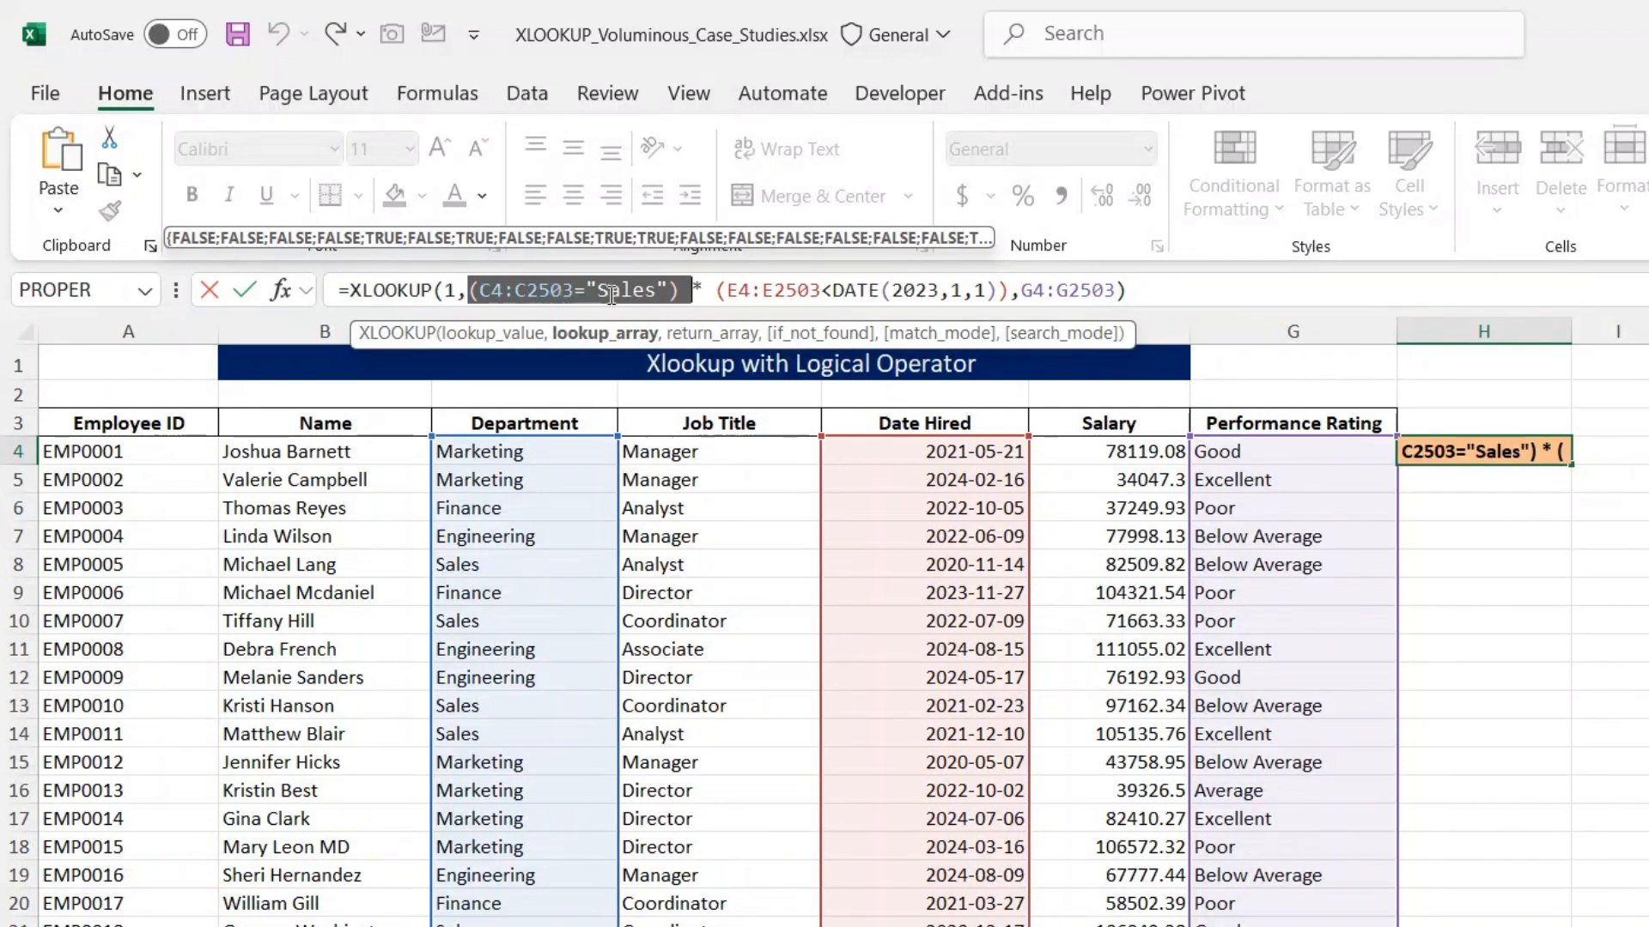
left_click_drag(717, 293, 1010, 294)
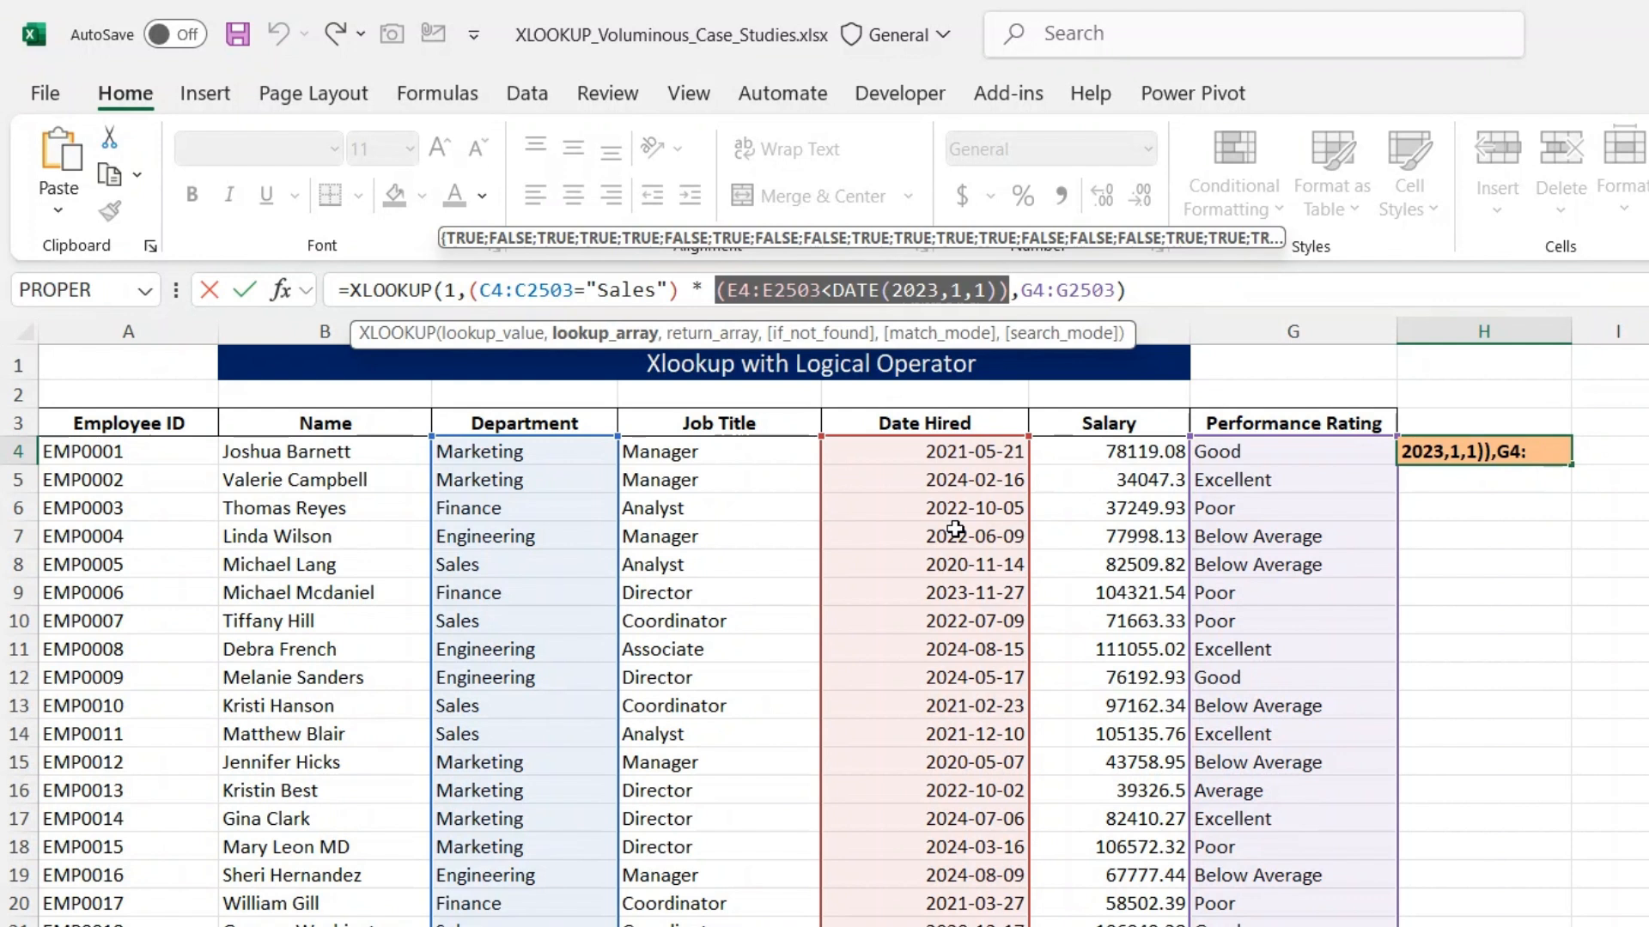
left_click(698, 290)
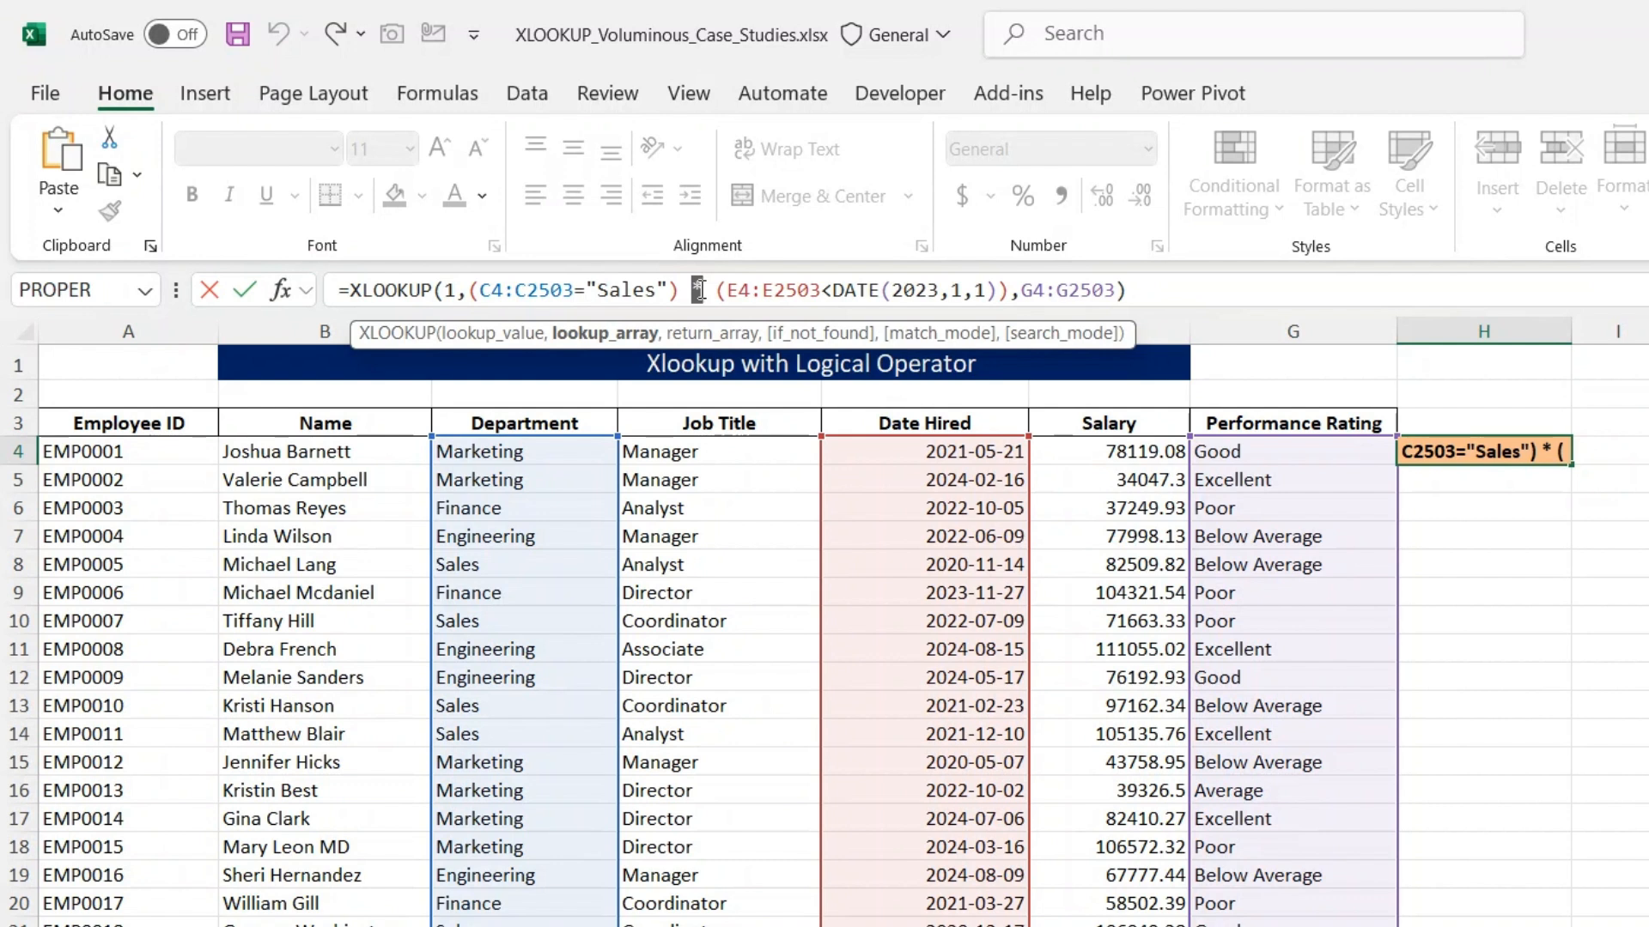
left_click_drag(470, 290, 1013, 290)
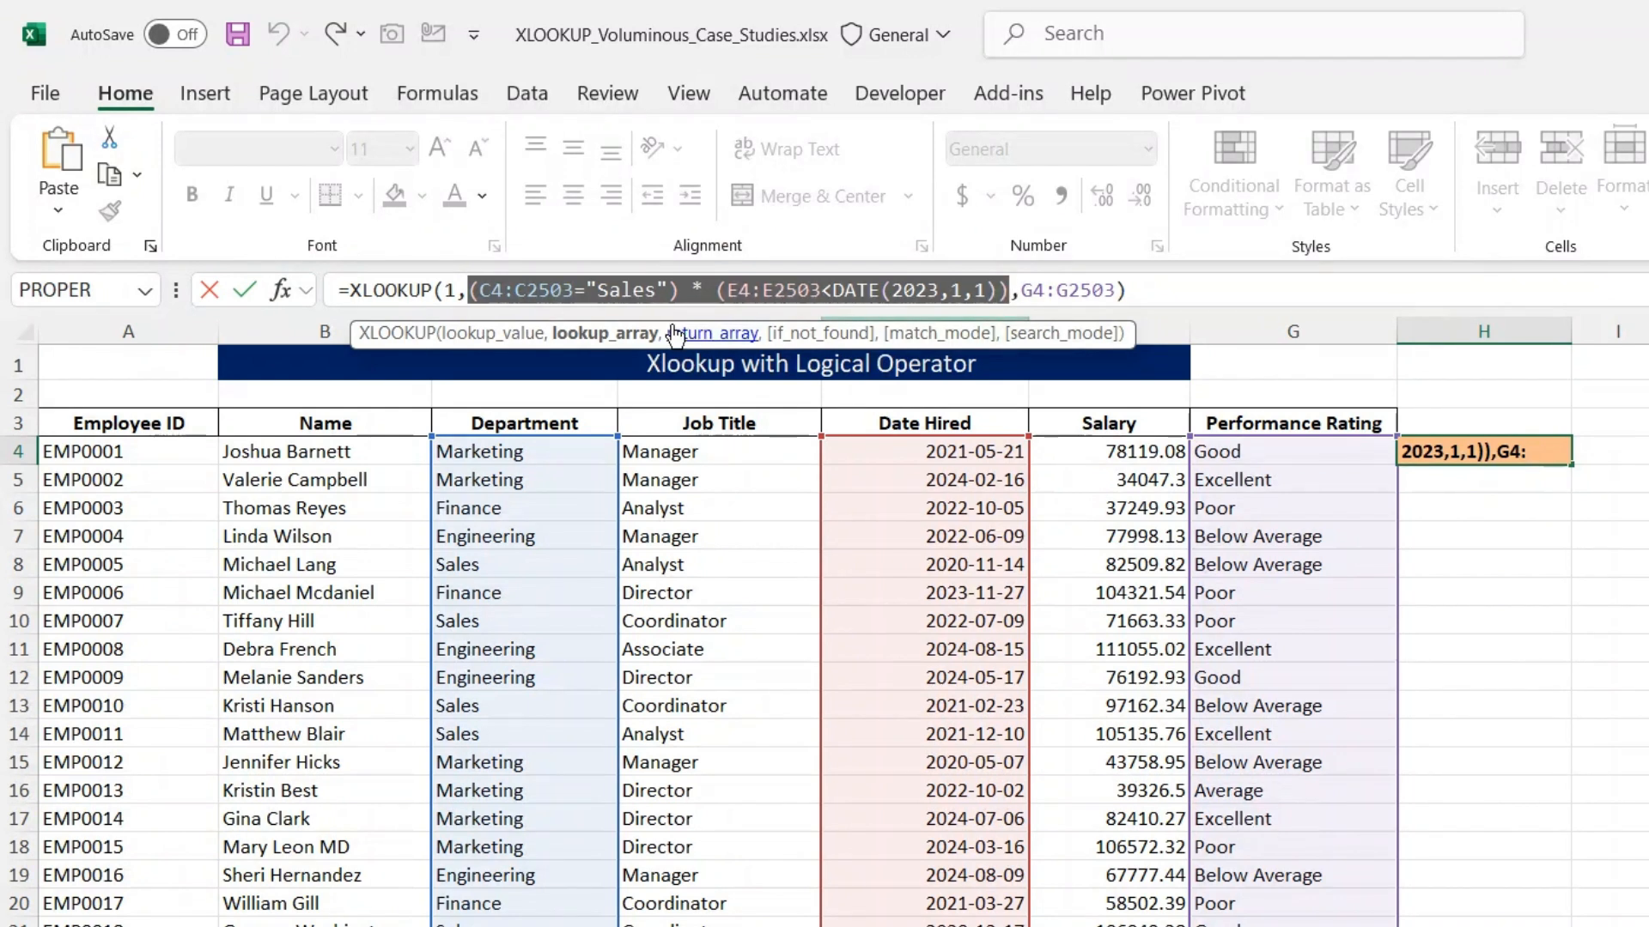
left_click(471, 289)
mouse_move(455, 290)
left_mouse_down()
mouse_move(429, 289)
mouse_move(447, 292)
left_mouse_up()
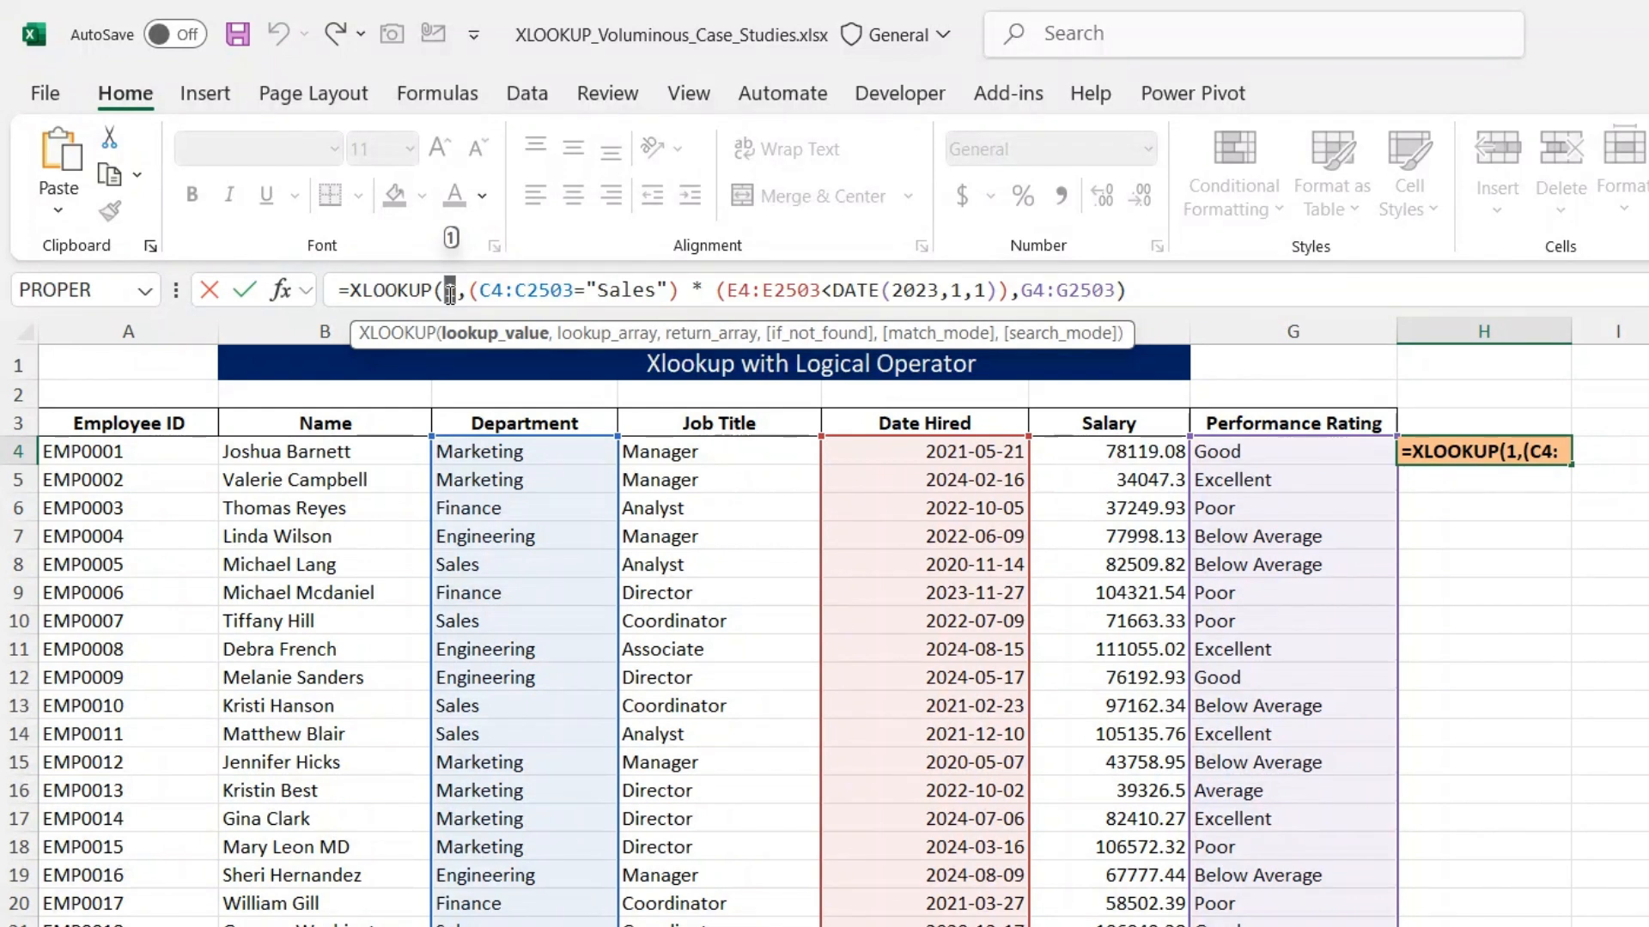
left_click_drag(1022, 290, 1130, 290)
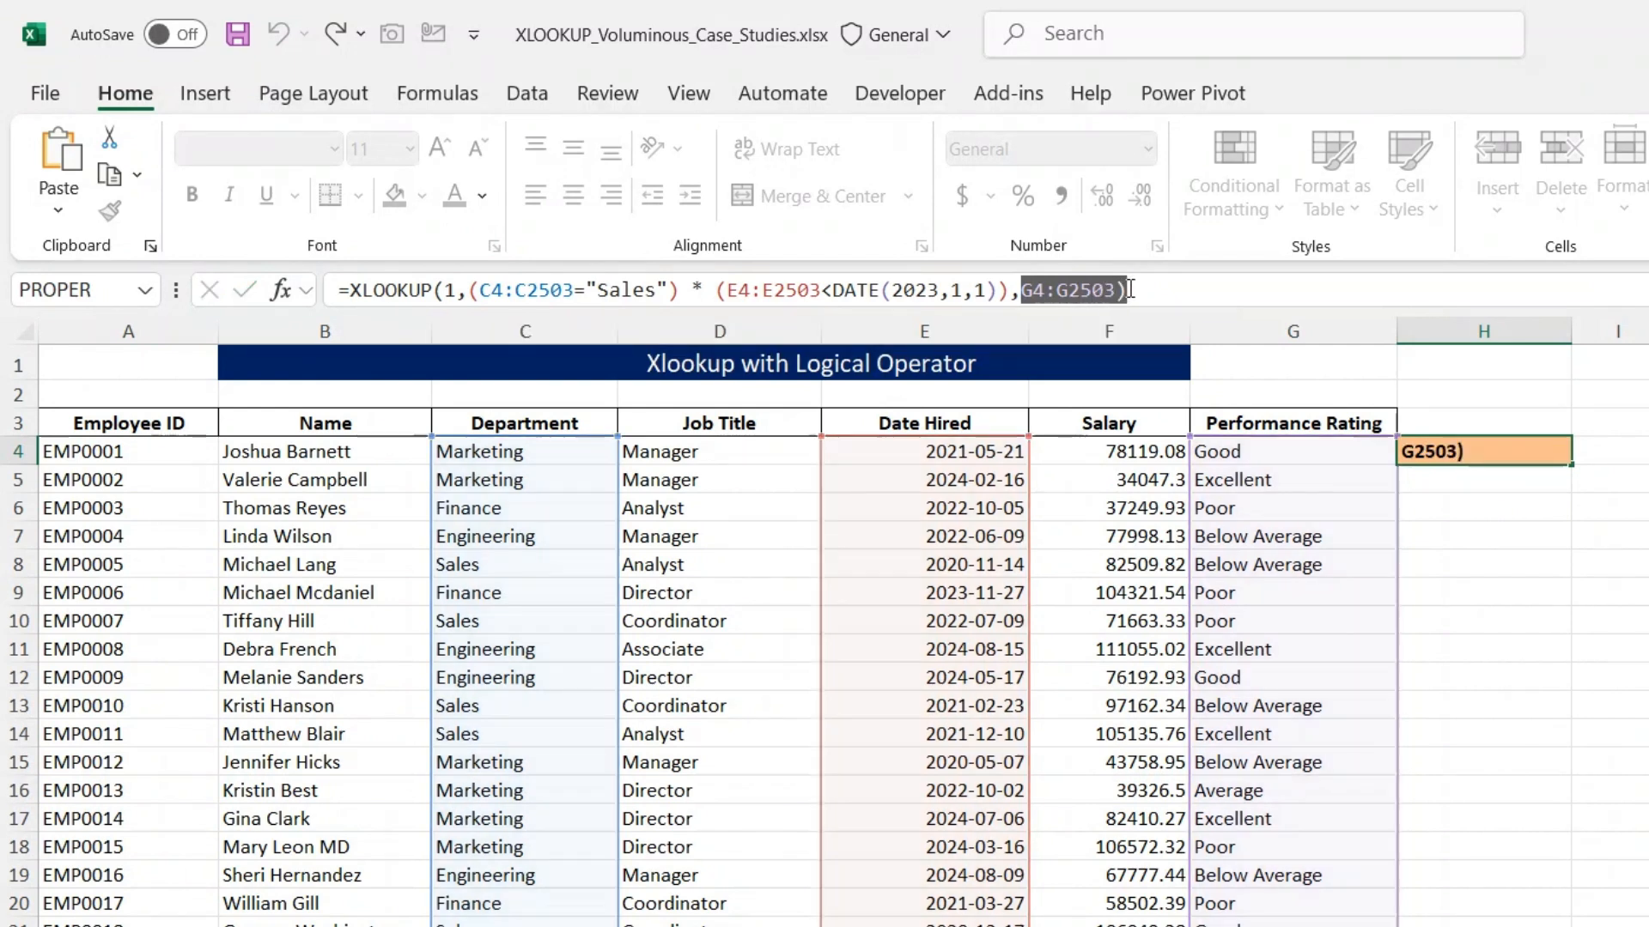
key("Return")
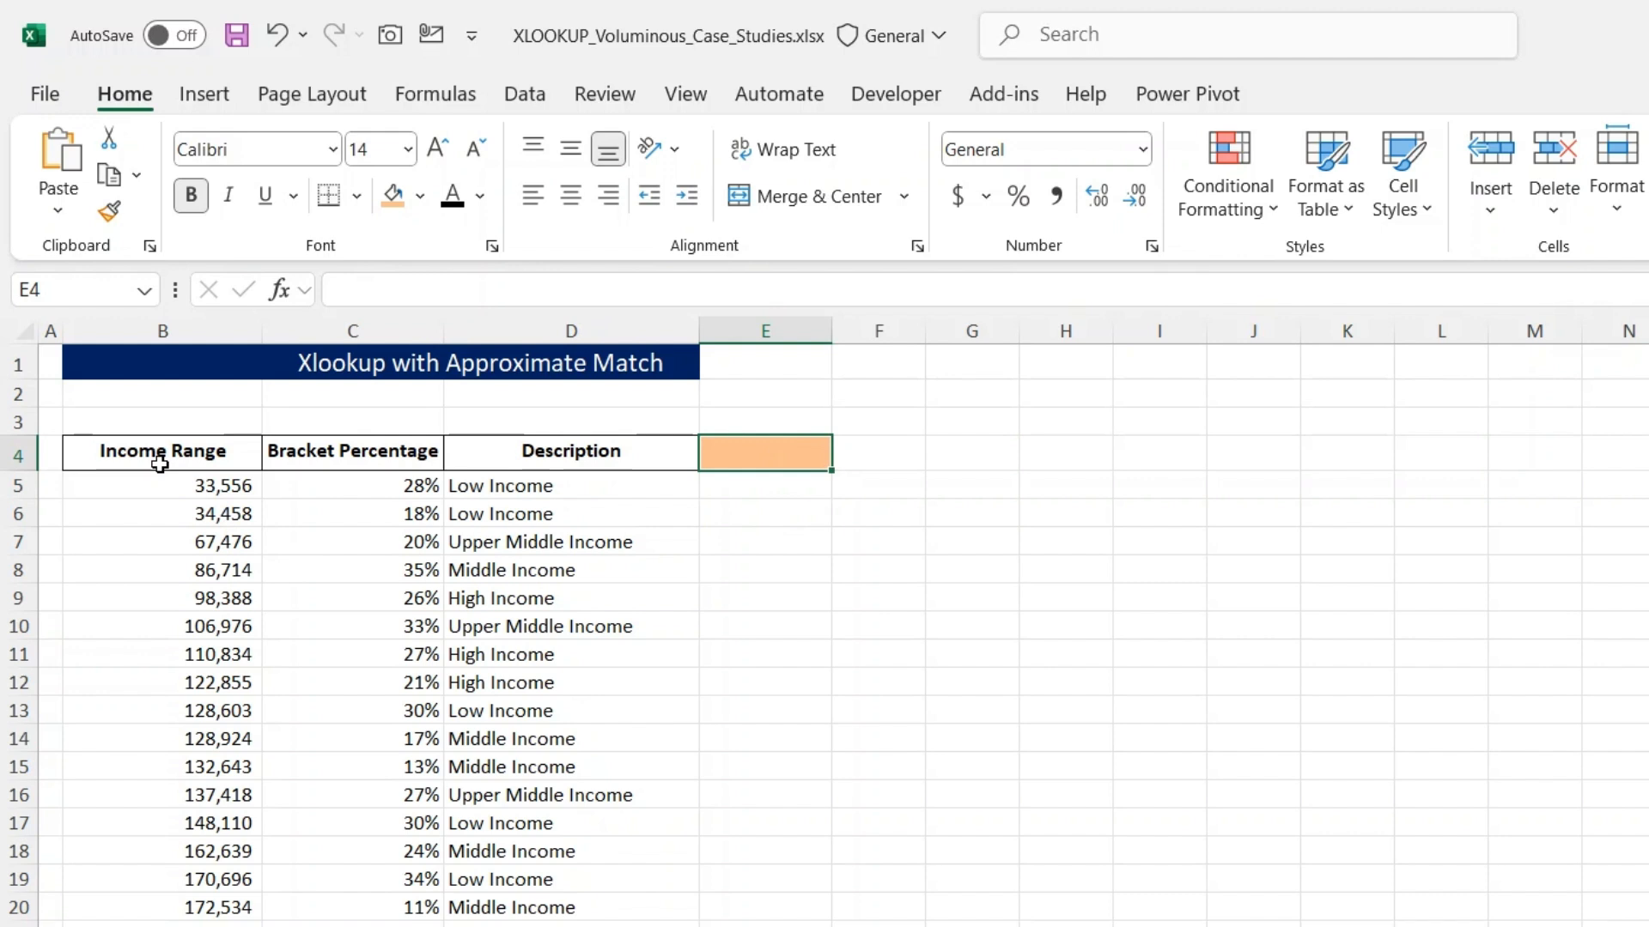
- Start an XLOOKUP formula in E4 beside the income bracket table with TRUE as the lookup value
left_click(308, 467)
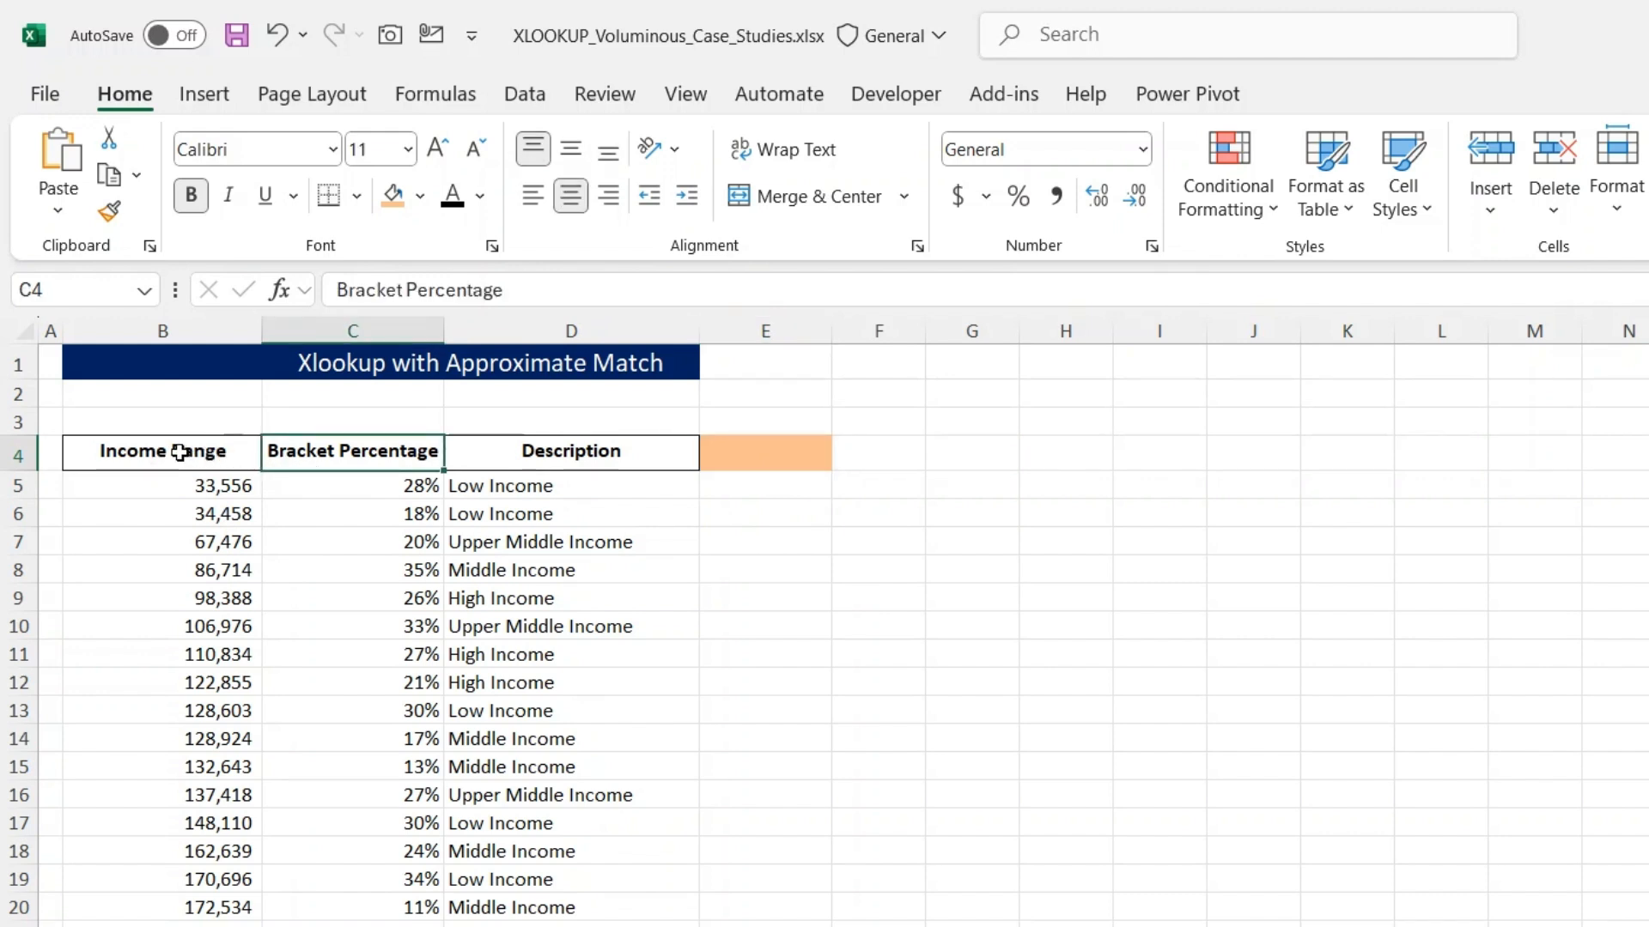
left_click(148, 461)
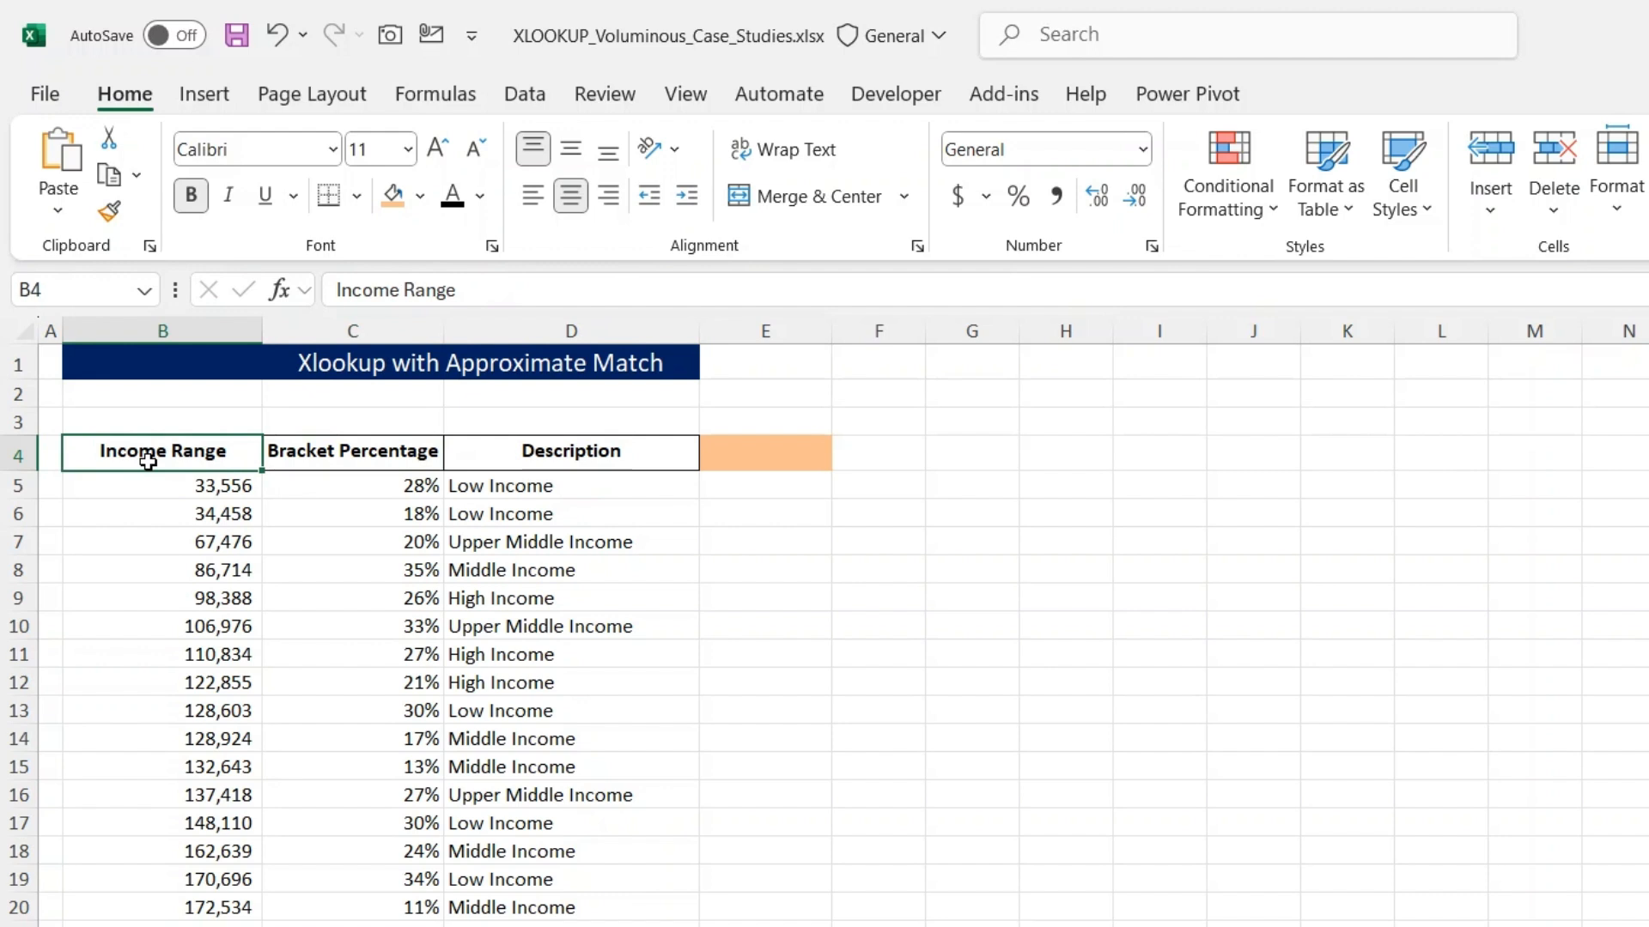
left_click(336, 464)
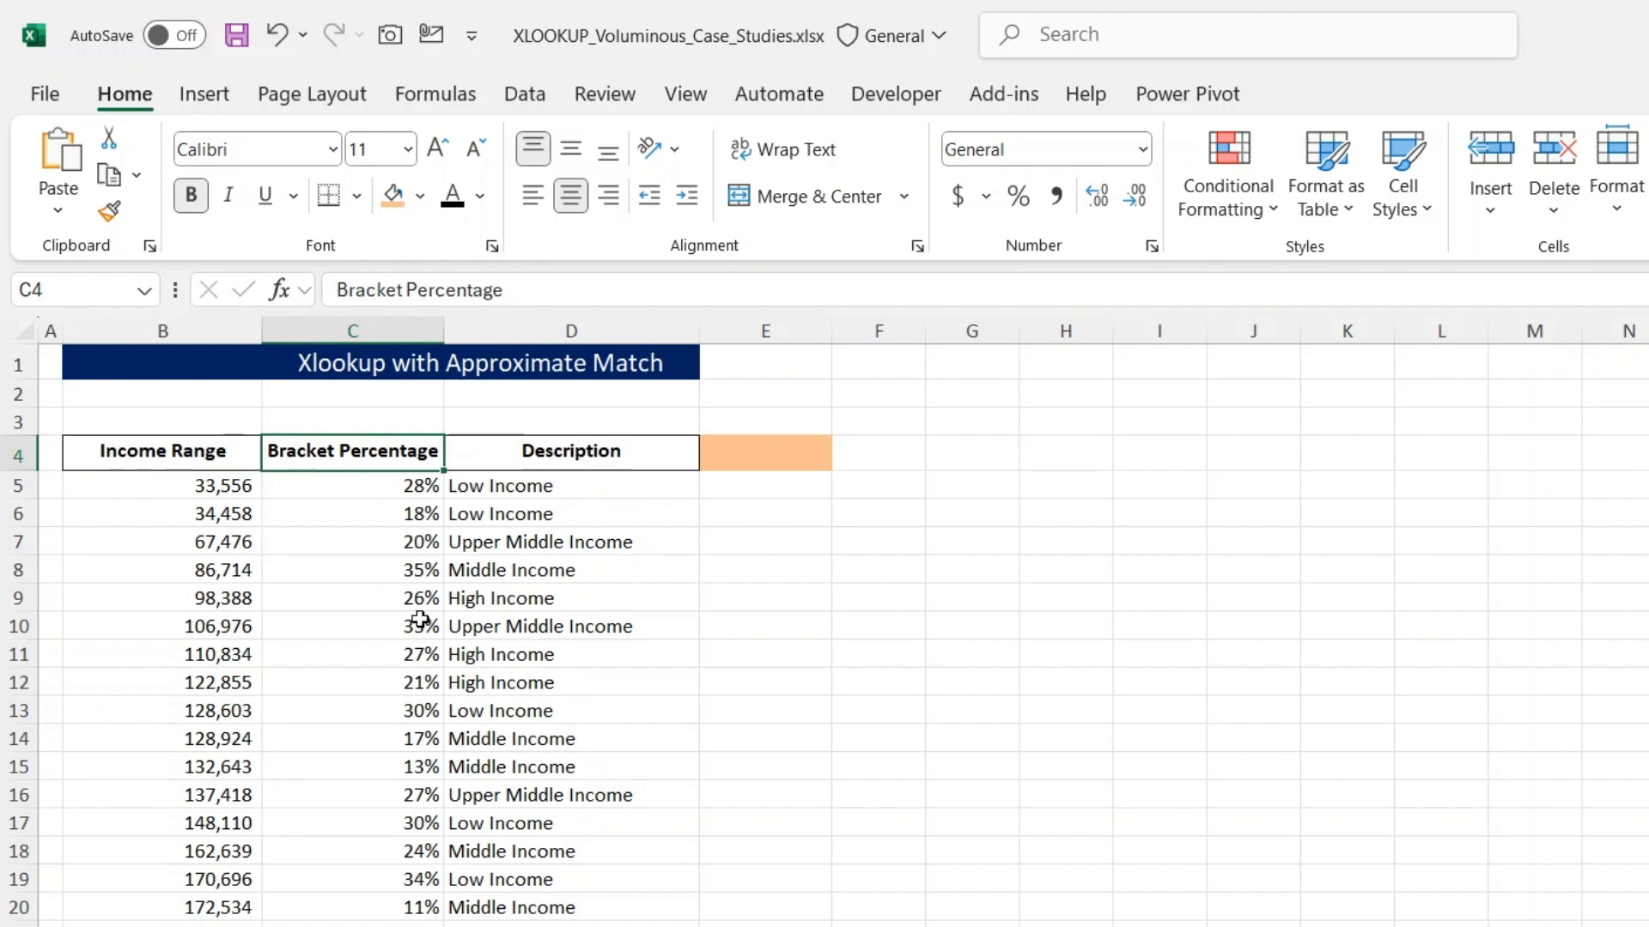
left_click(768, 462)
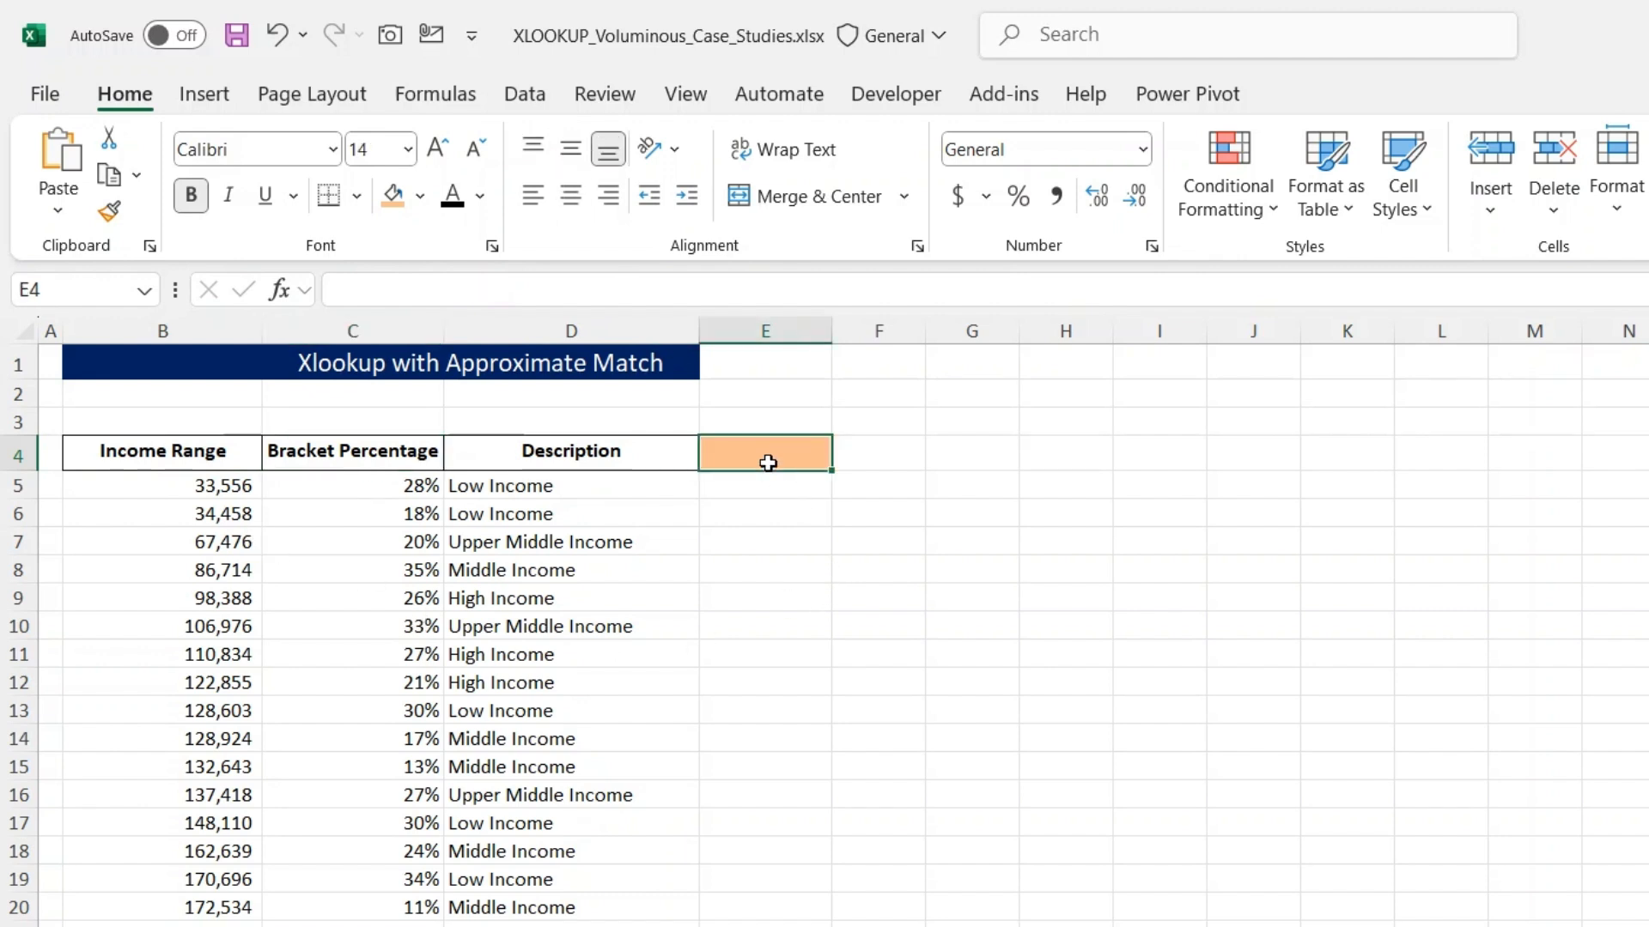
type("=xlo")
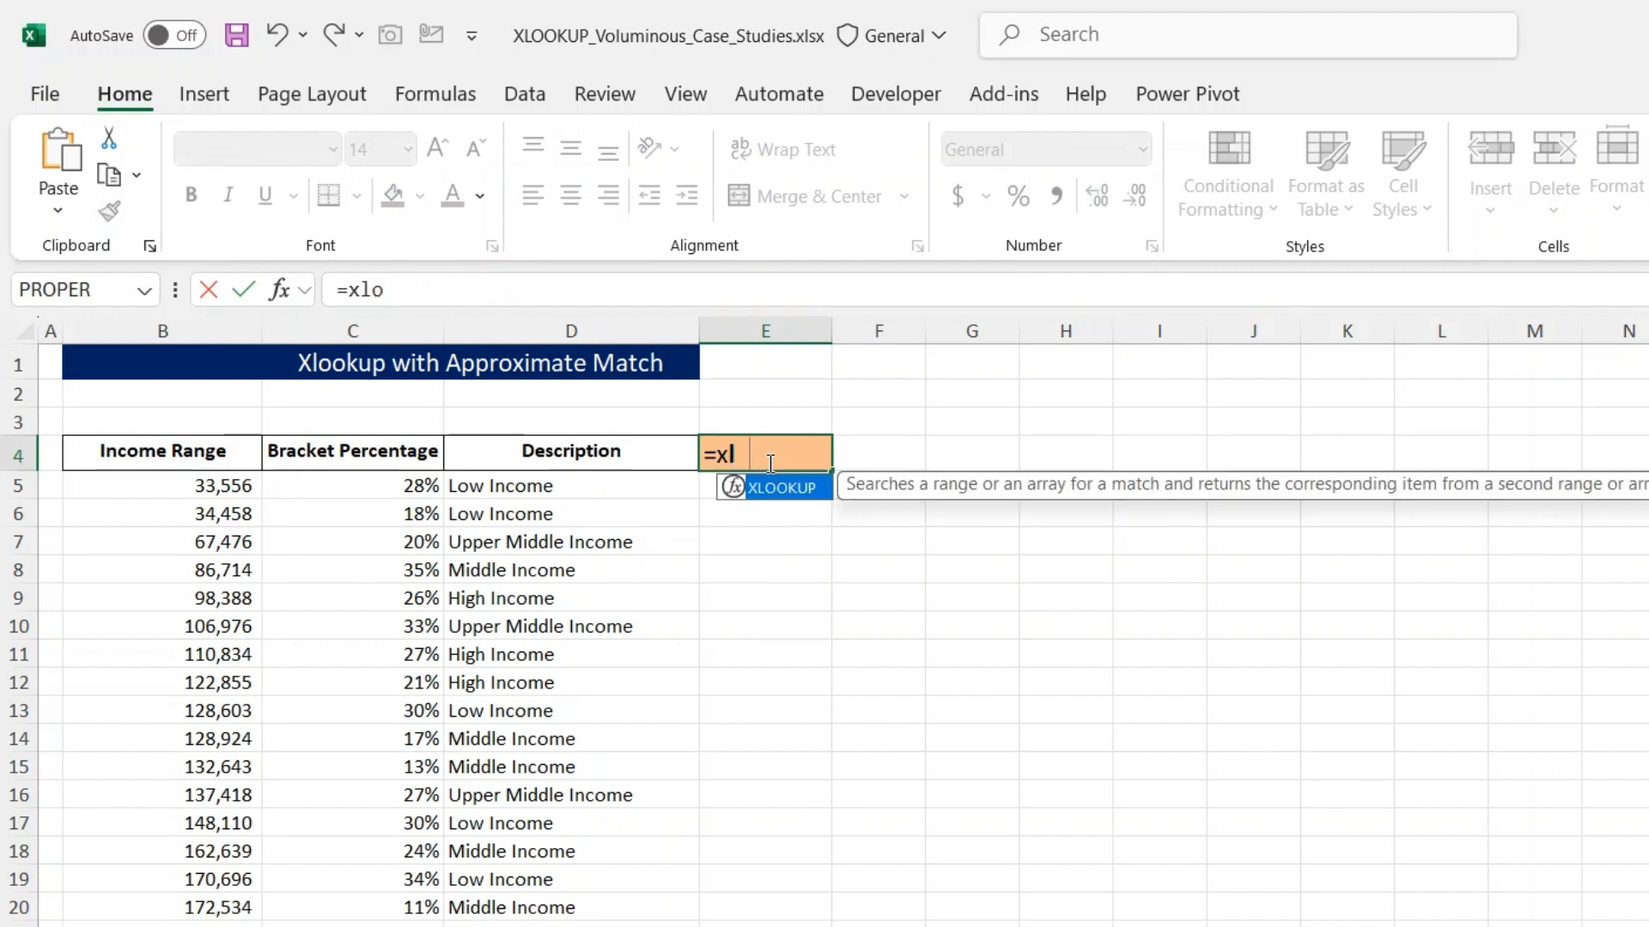
key("Tab")
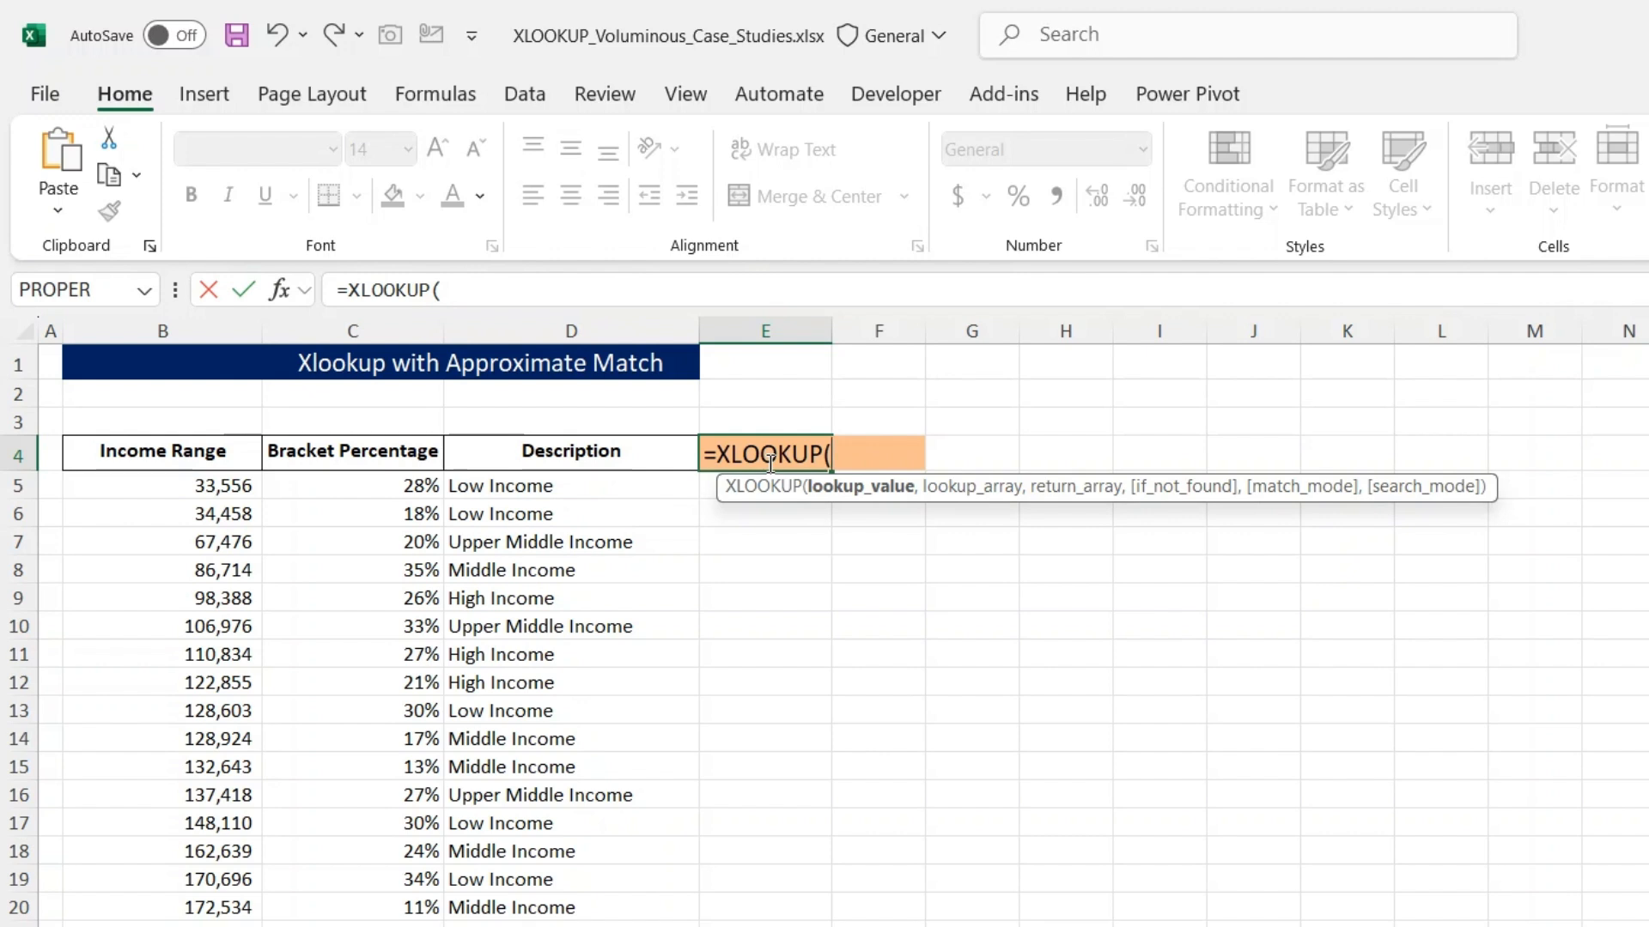
type("True")
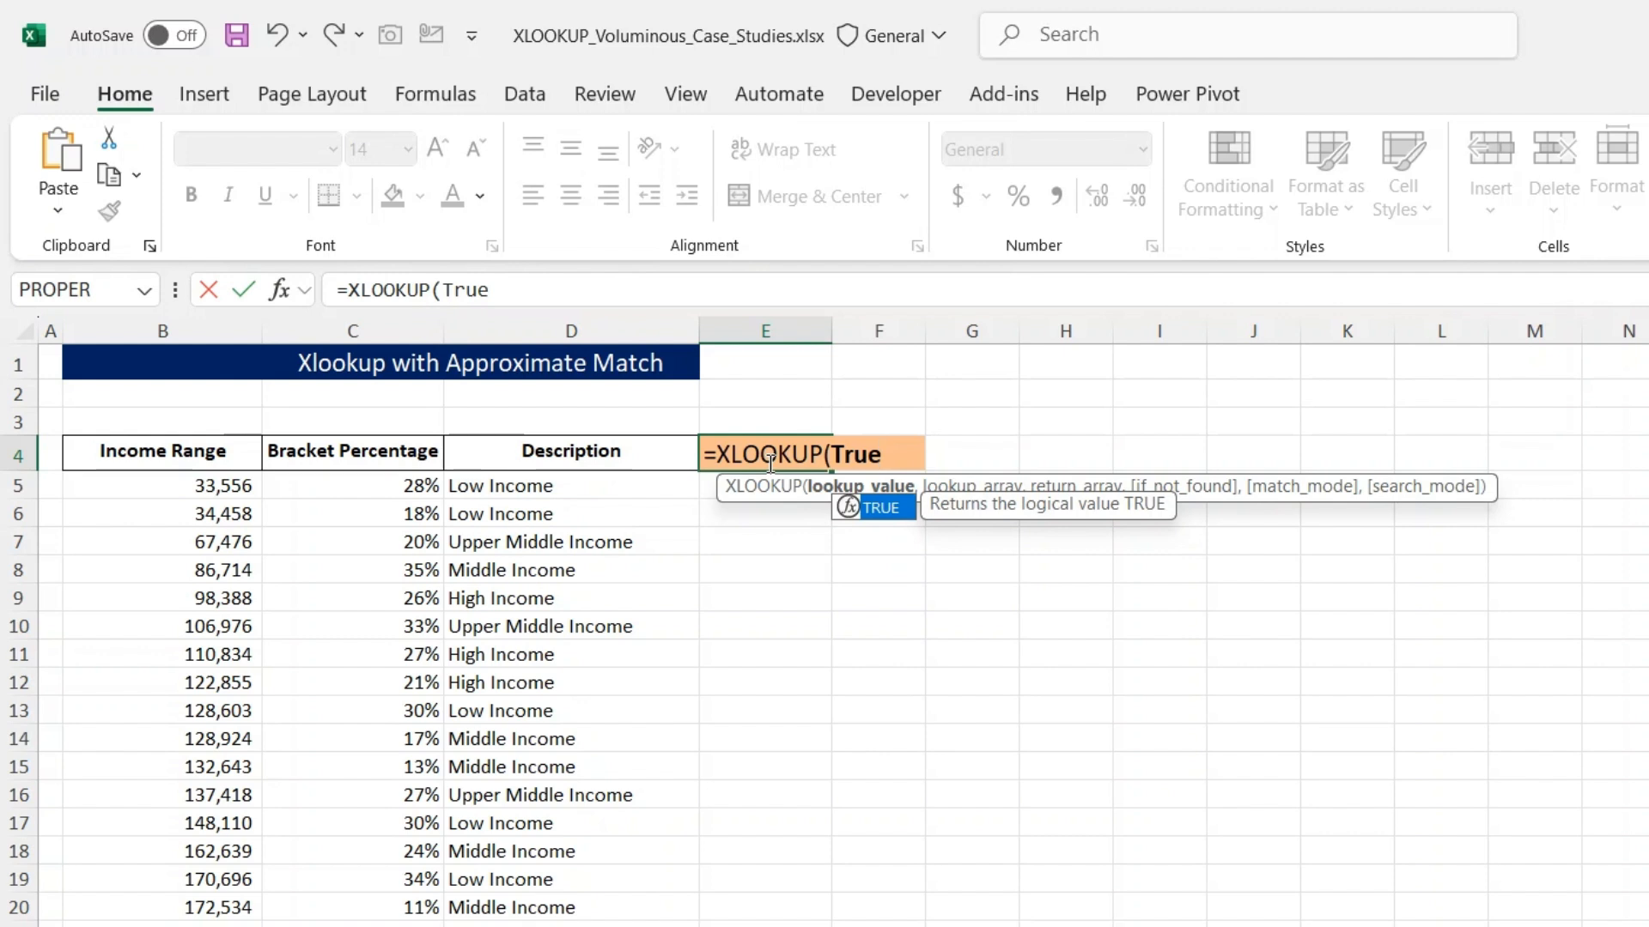
key("Tab")
type(",")
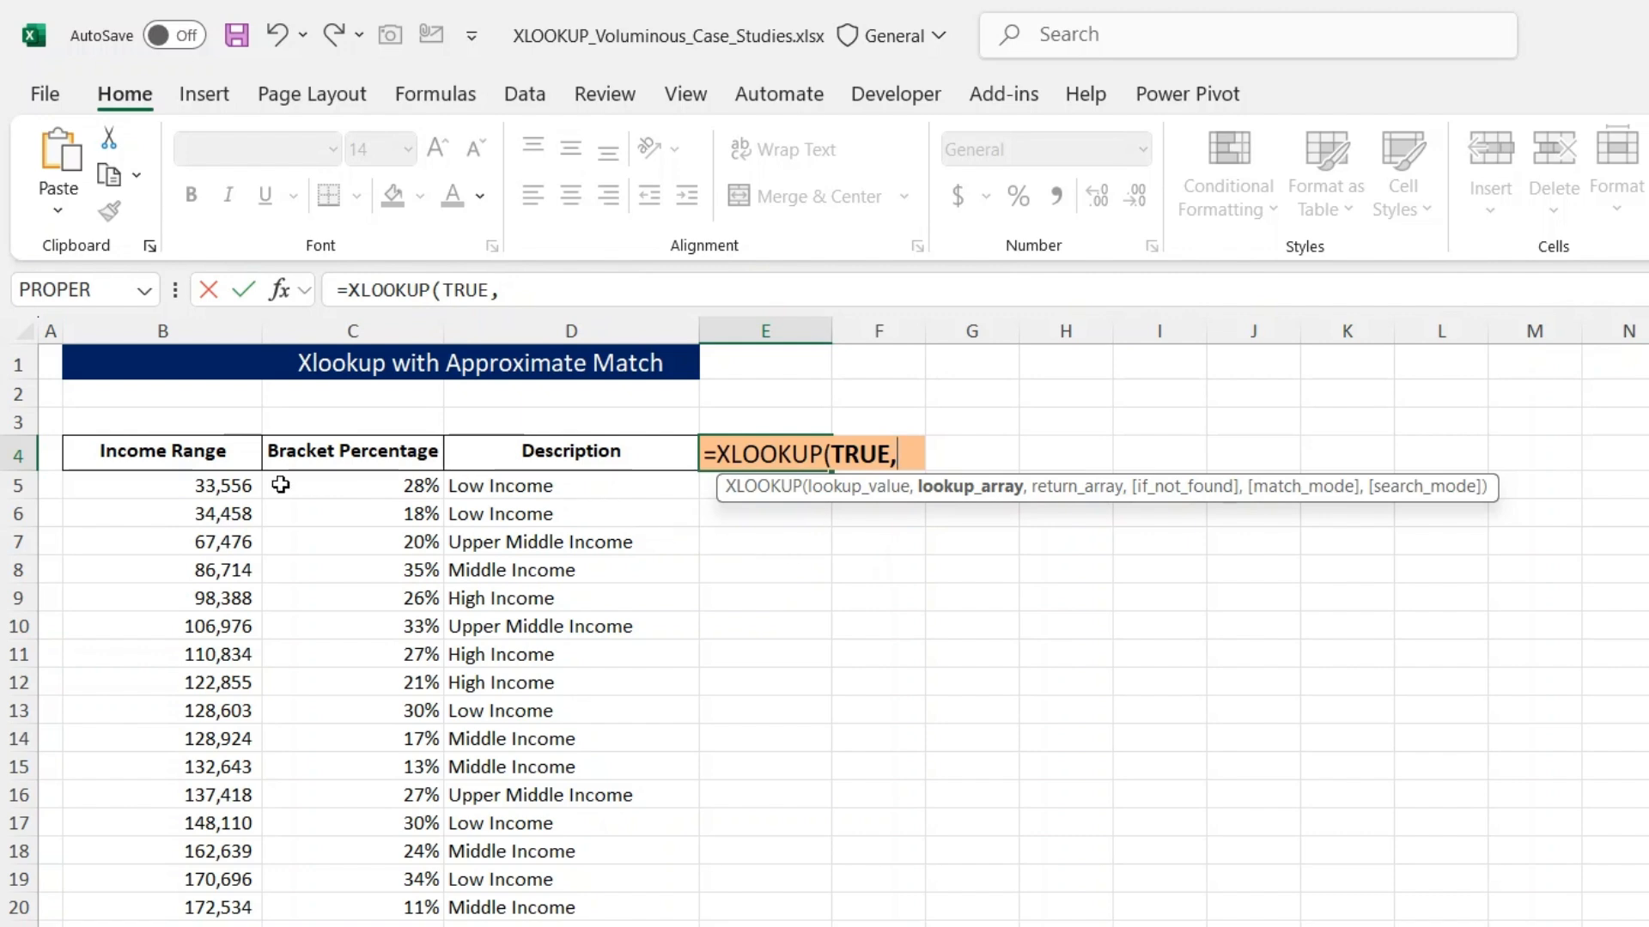
- Set the lookup array to the Income Range B5:B34 with the condition of being less than or equal to 50000
left_click(232, 484)
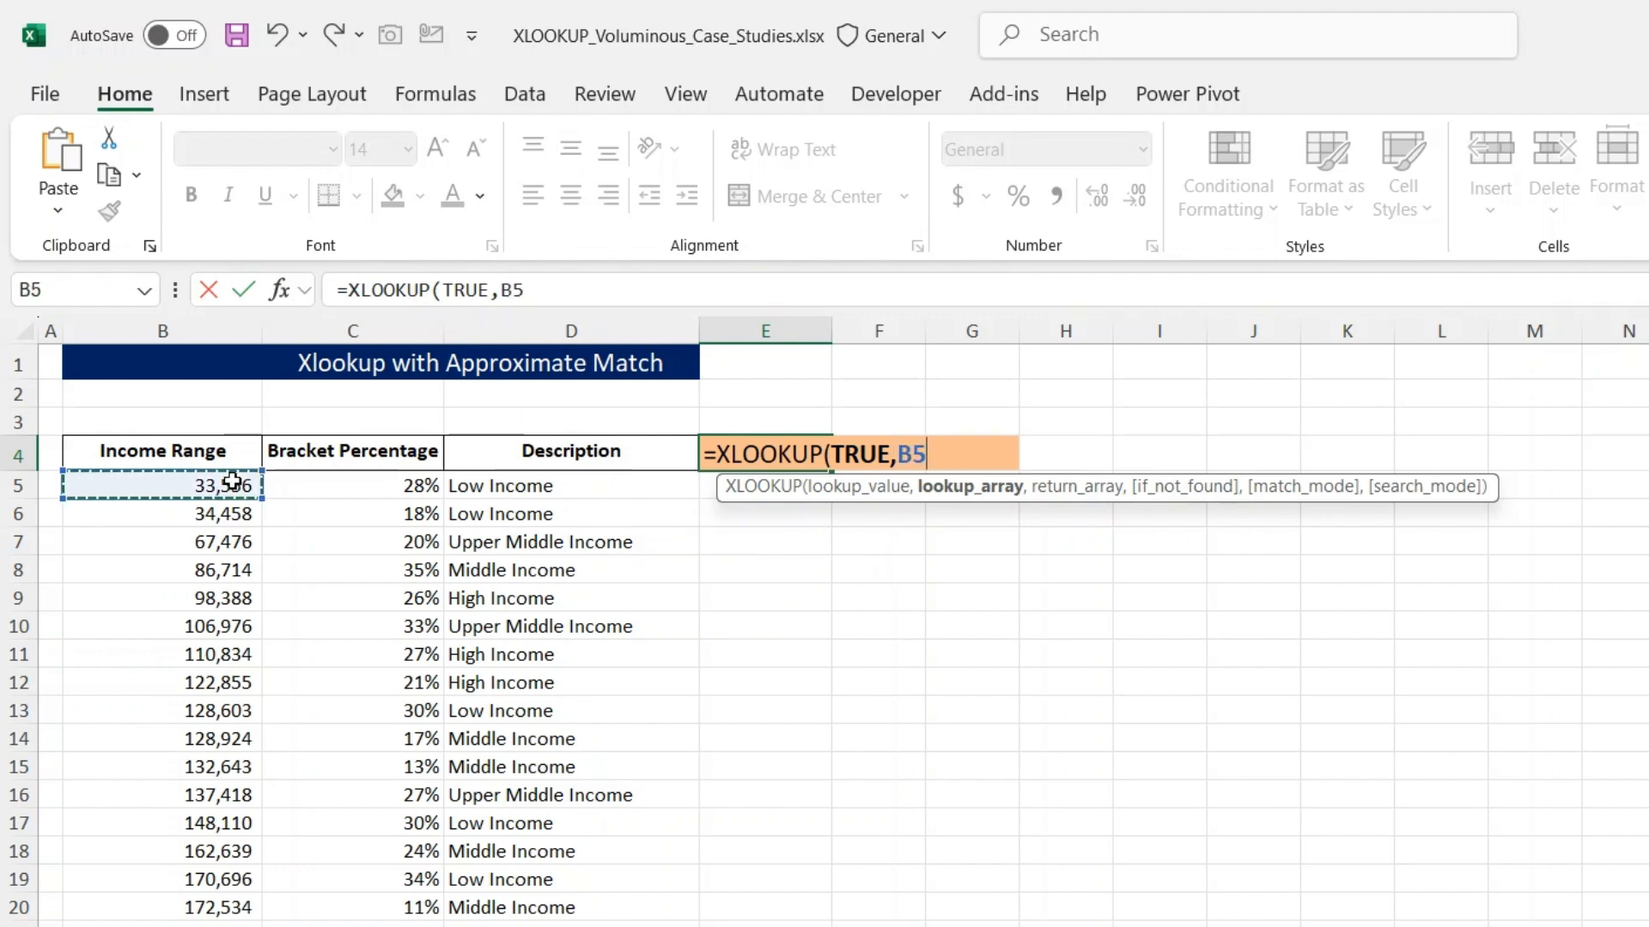
key("ctrl+shift+Down")
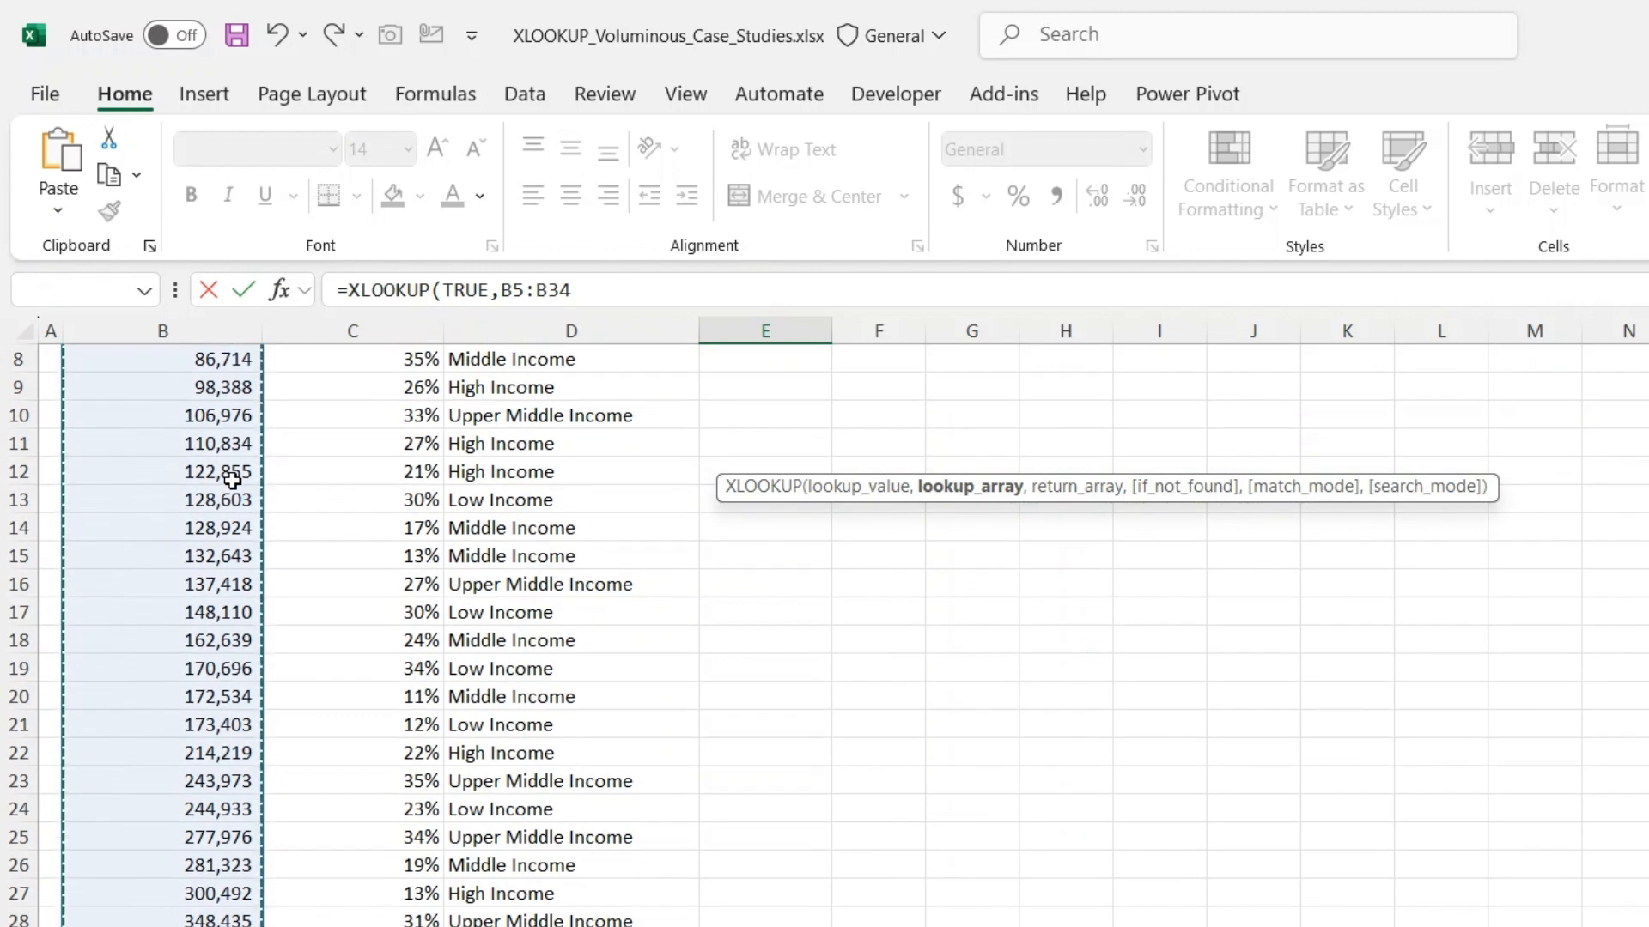
type("<")
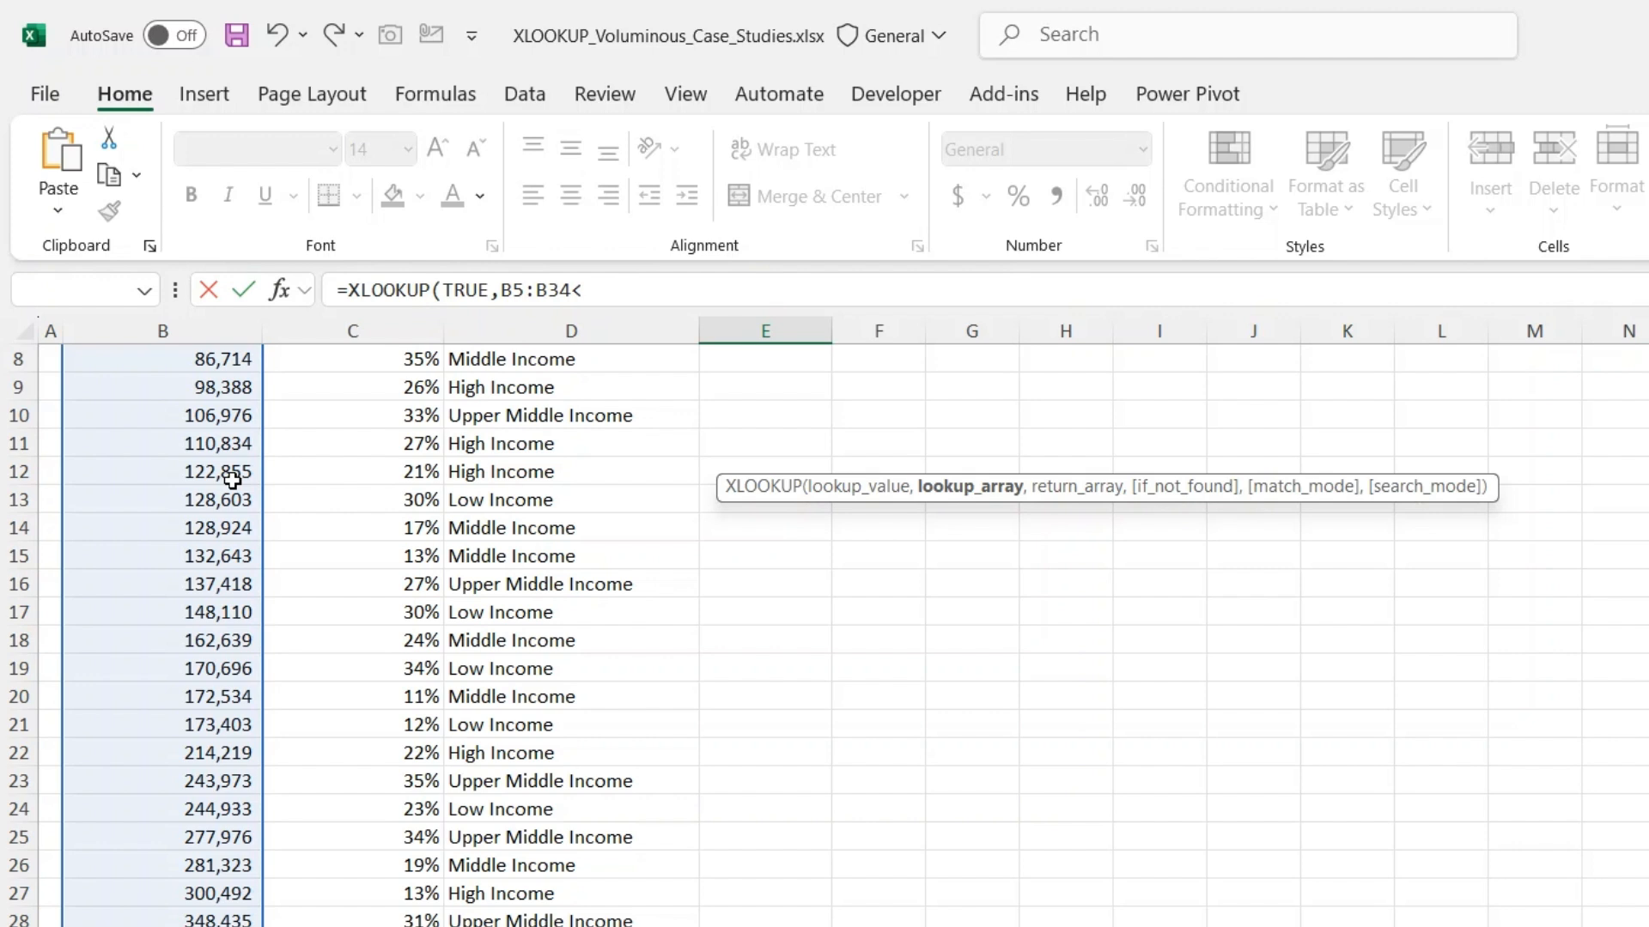
type("=50000,")
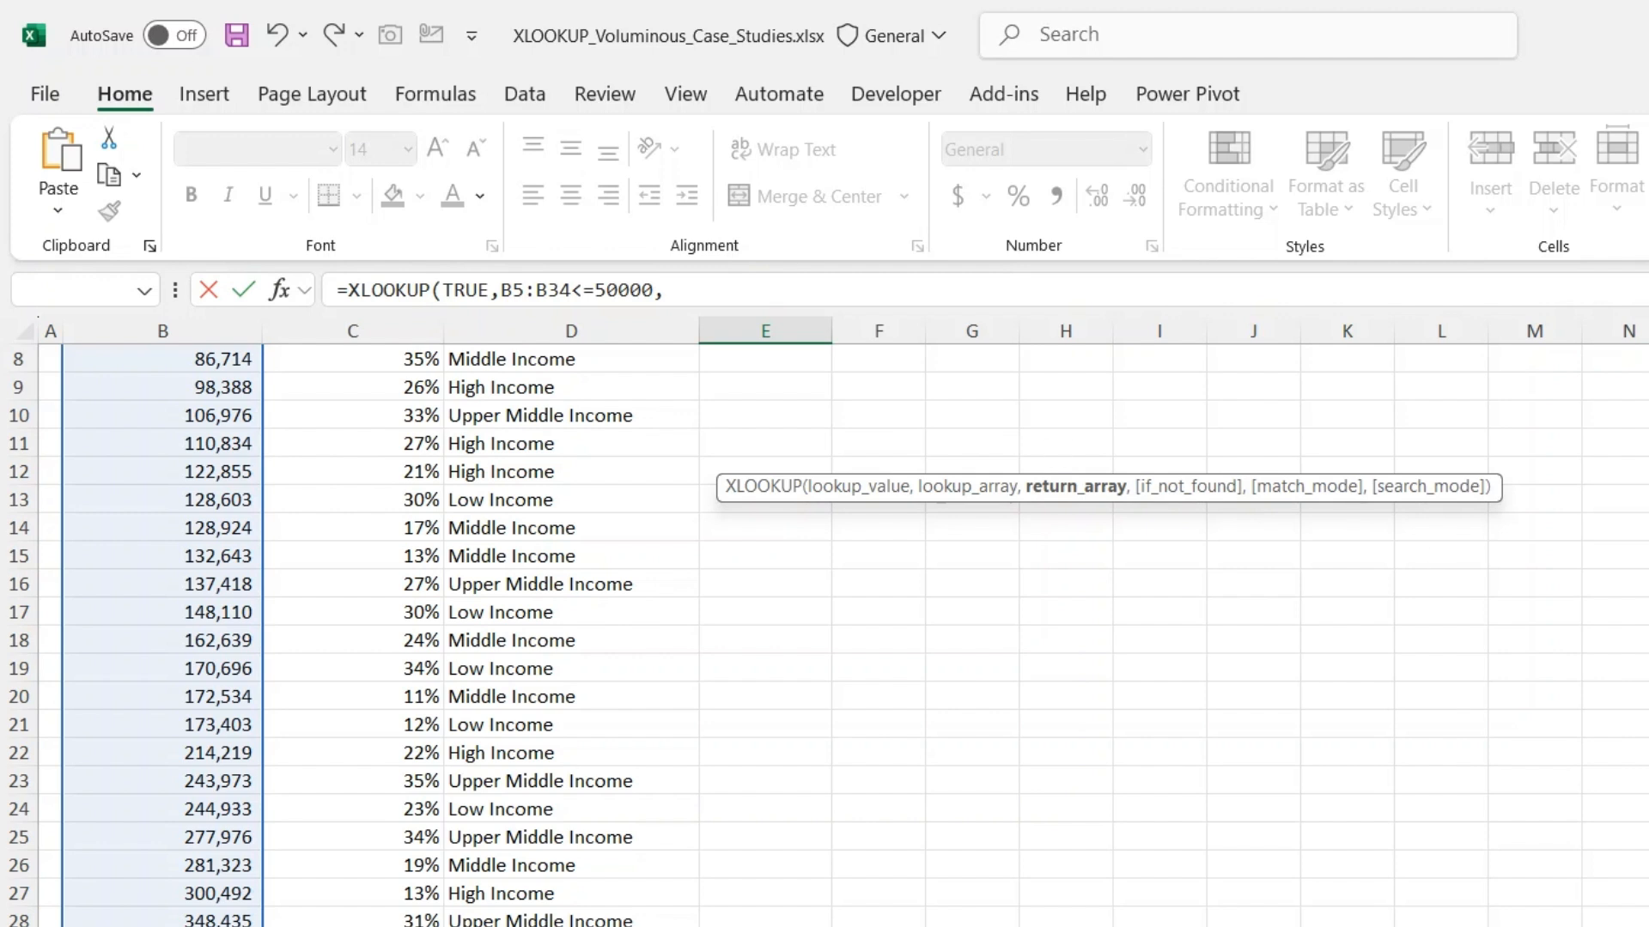
- Set the Bracket Percentage range C5:C34 as the return array
scroll(824, 635, "up", 3)
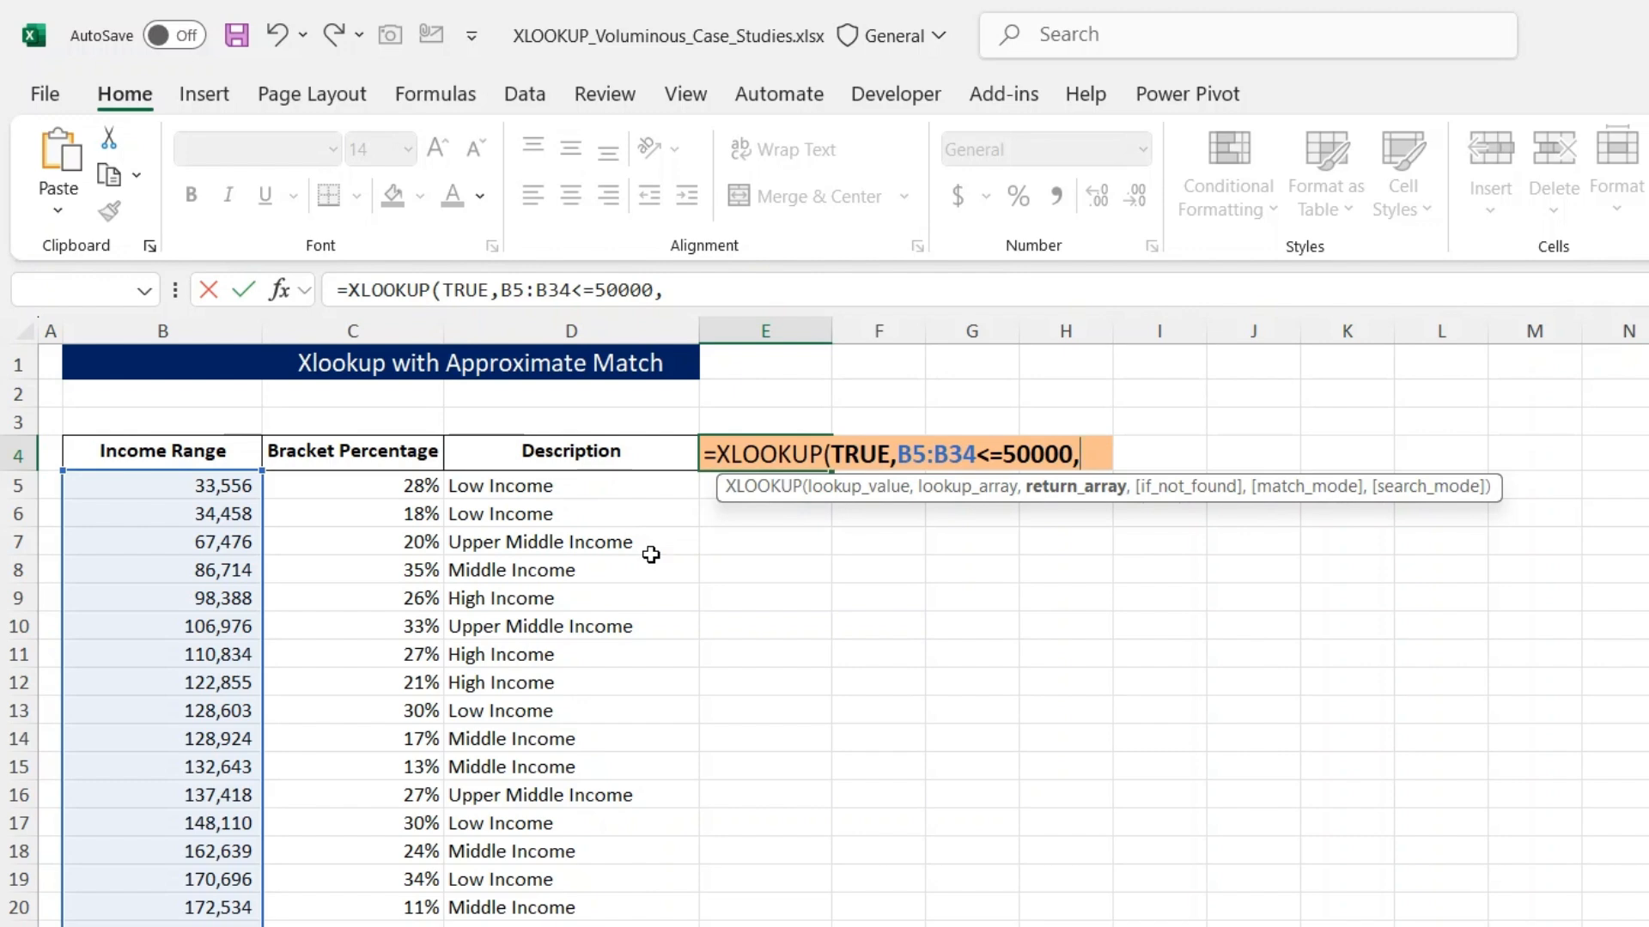
left_click(398, 487)
key("ctrl+shift+Down")
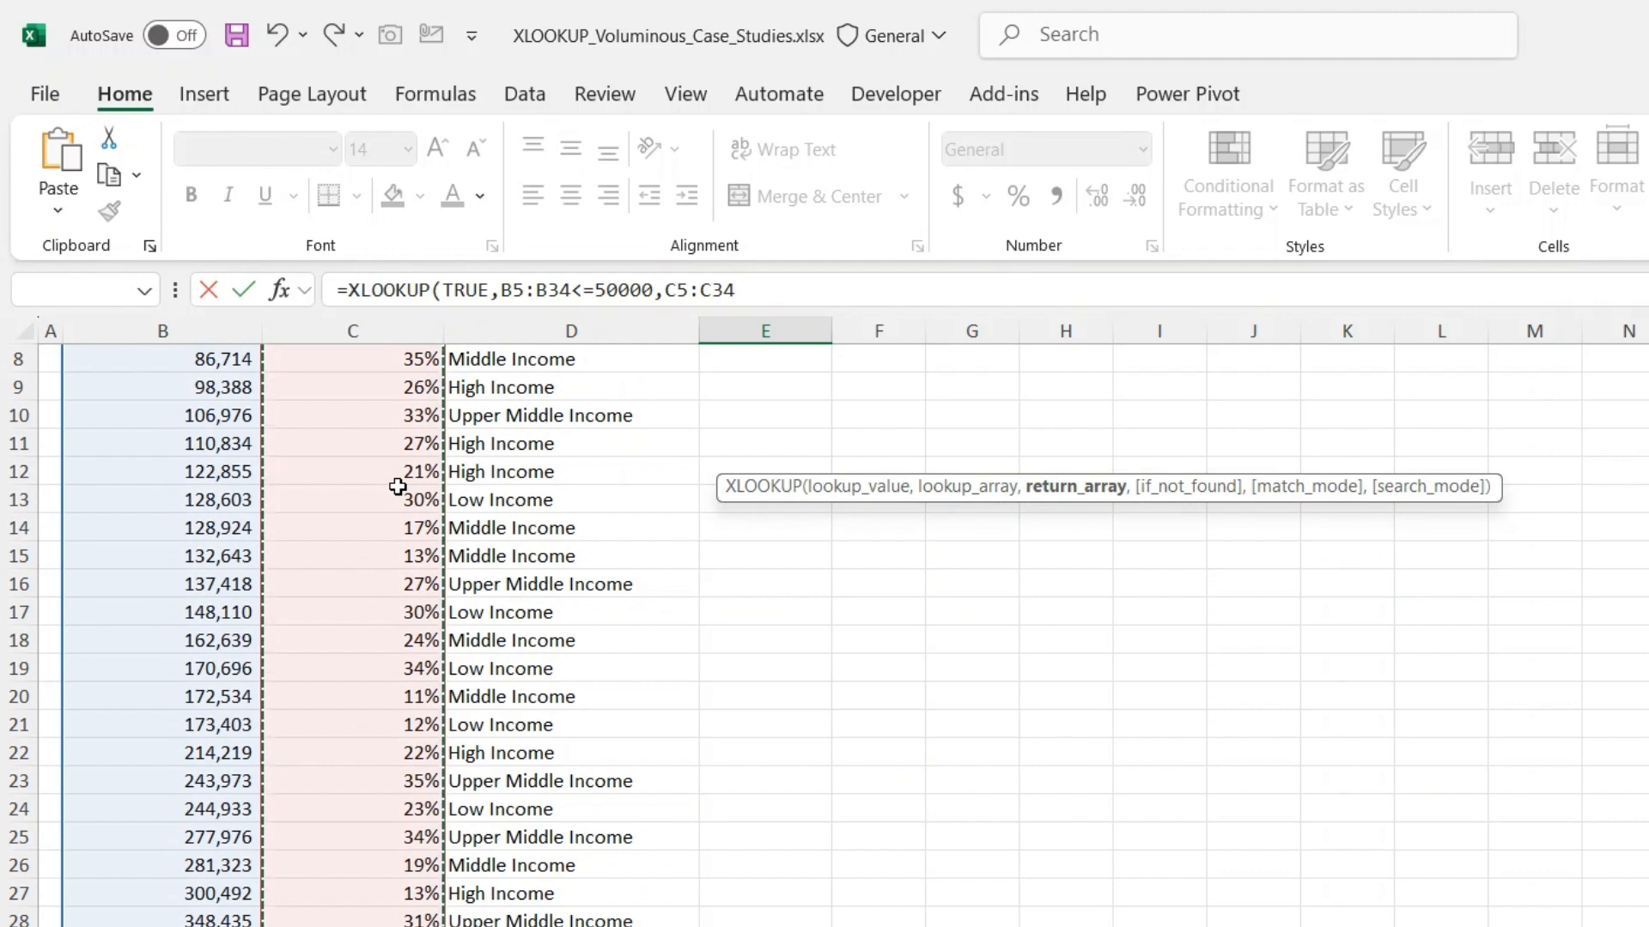
type(",")
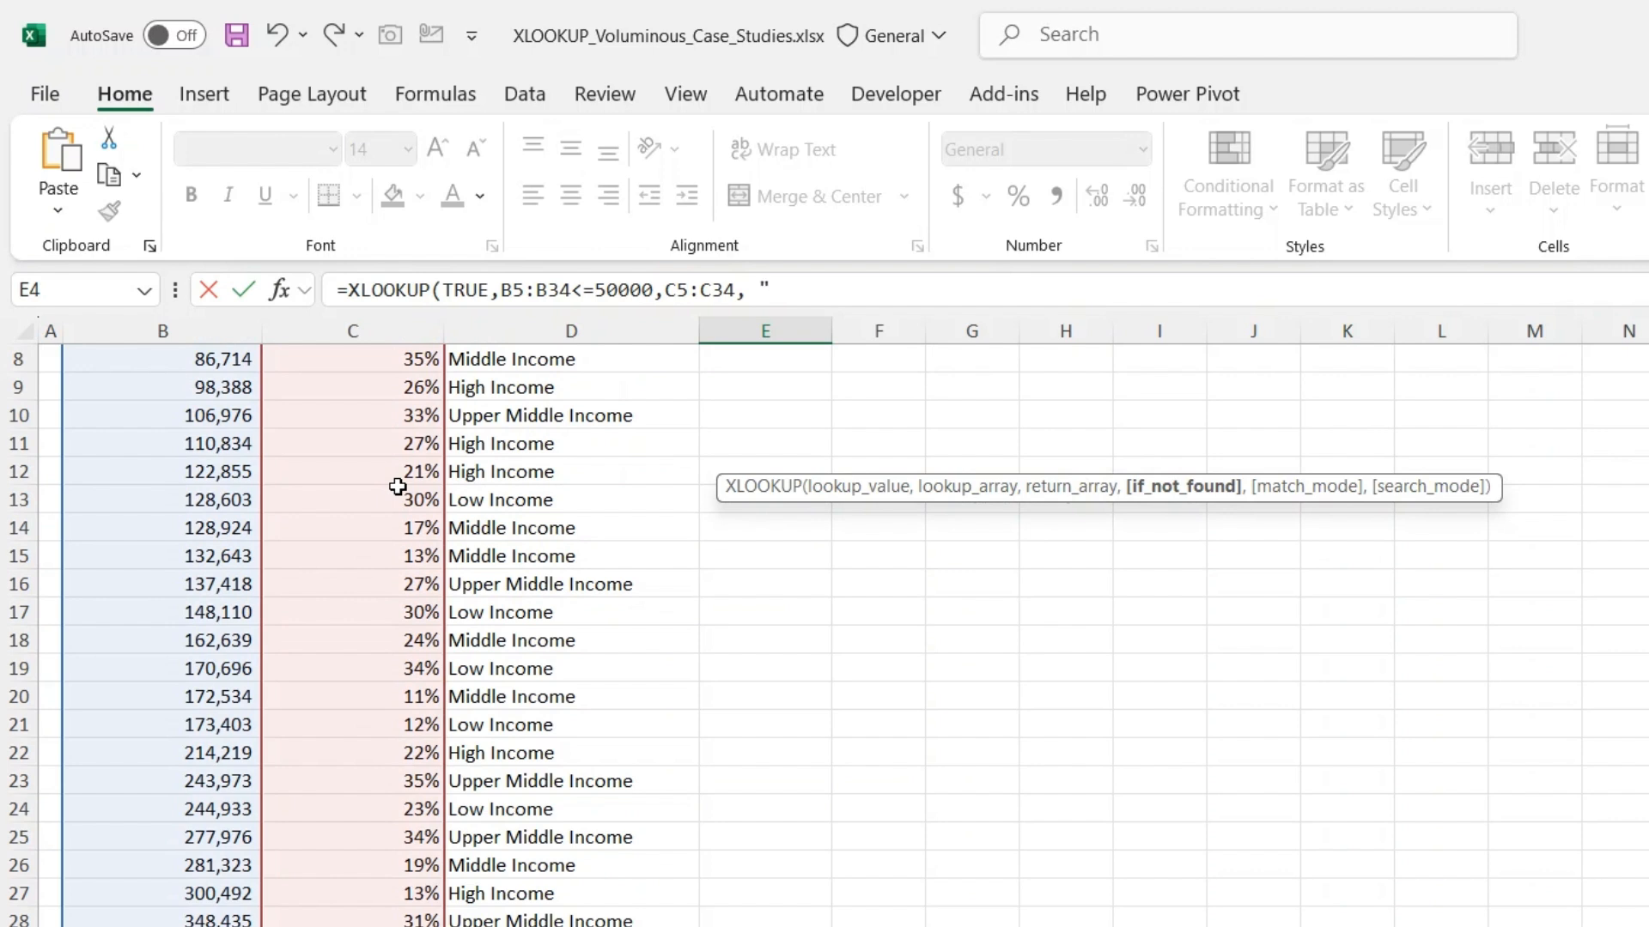
- Enter "Opps result not found" as the formula's if_not_found text
type("\"Not")
key("BackSpace")
key("BackSpace")
key("BackSpace")
type("Opps result not")
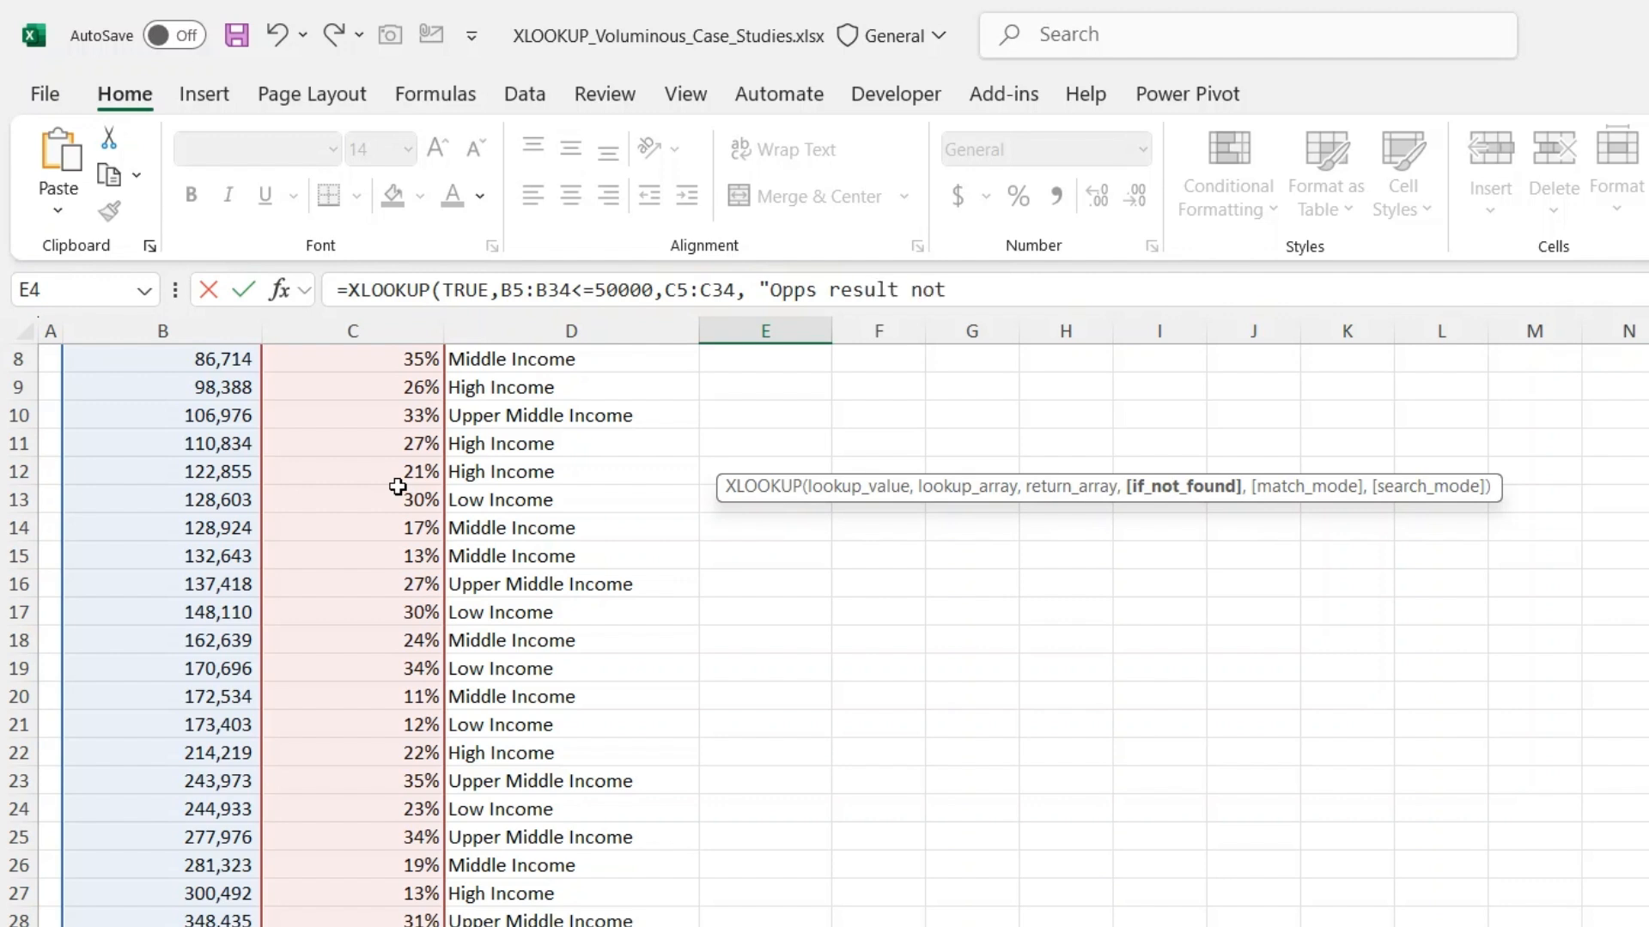
type(" found\",")
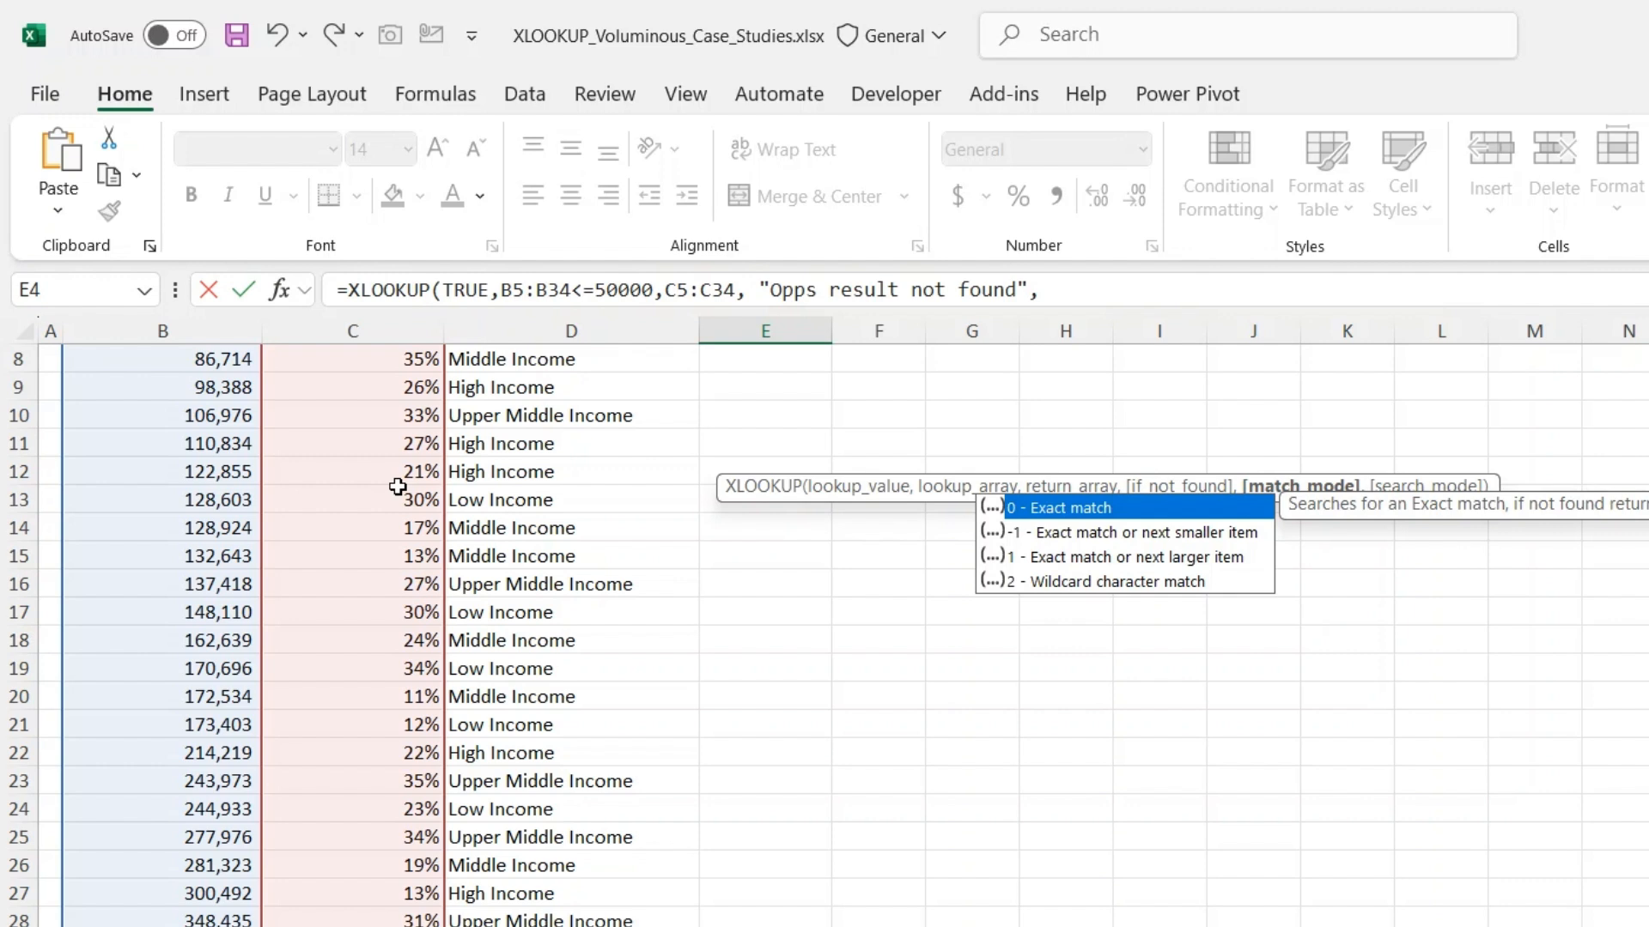
- Set the match mode to -1 and complete the XLOOKUP formula in E4
type("-1")
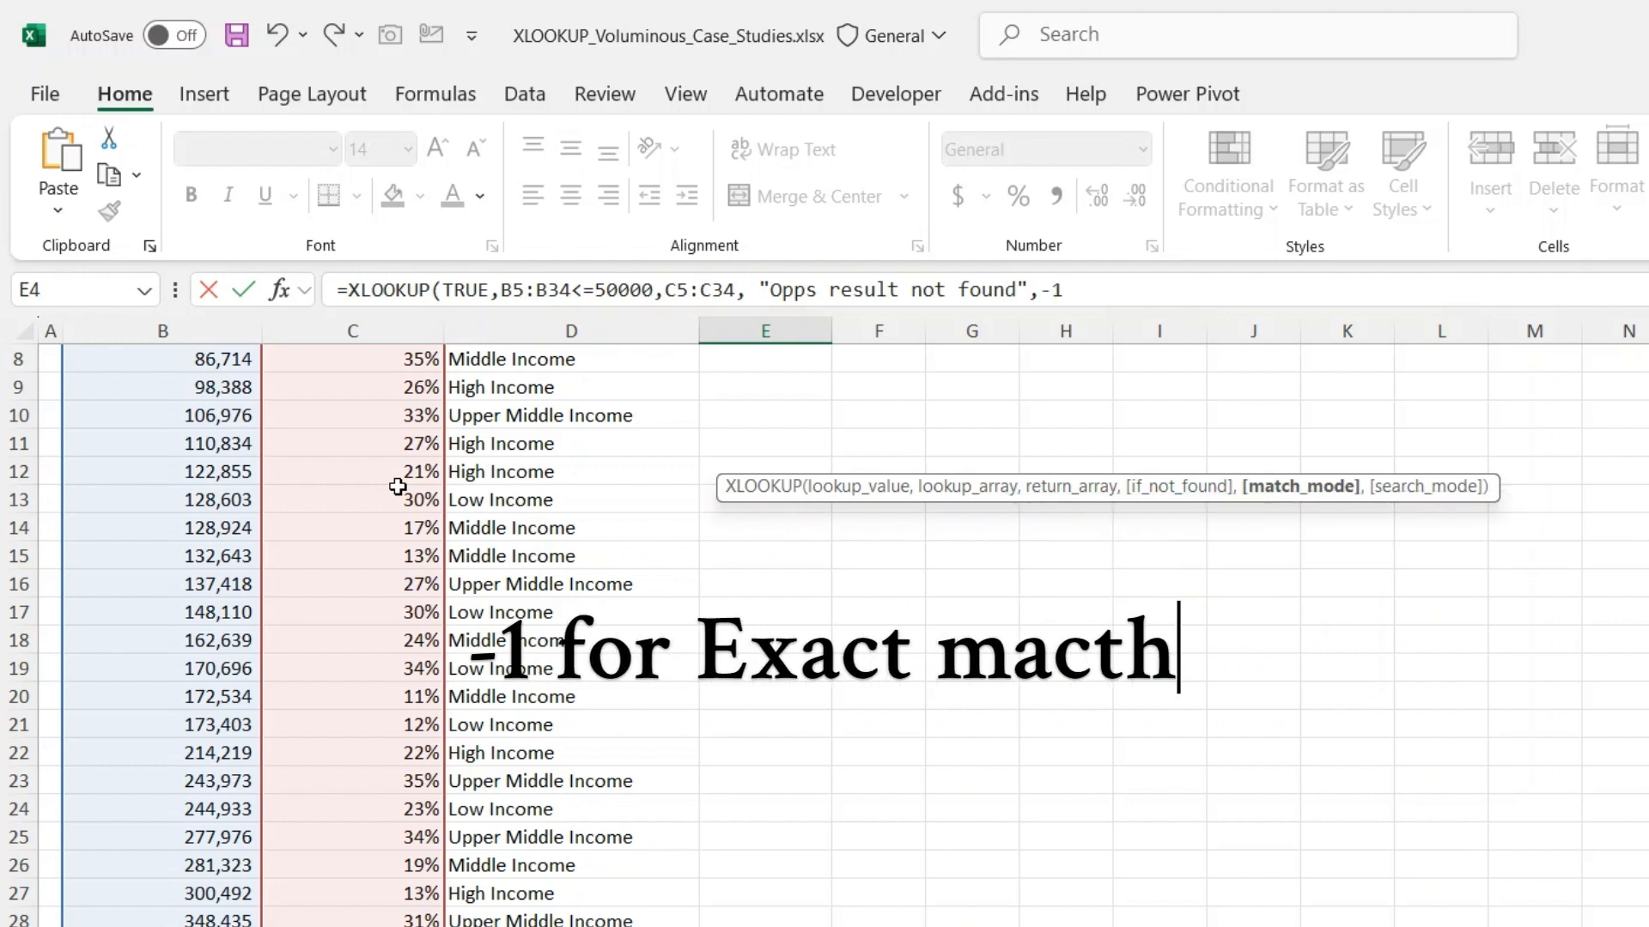
type(")")
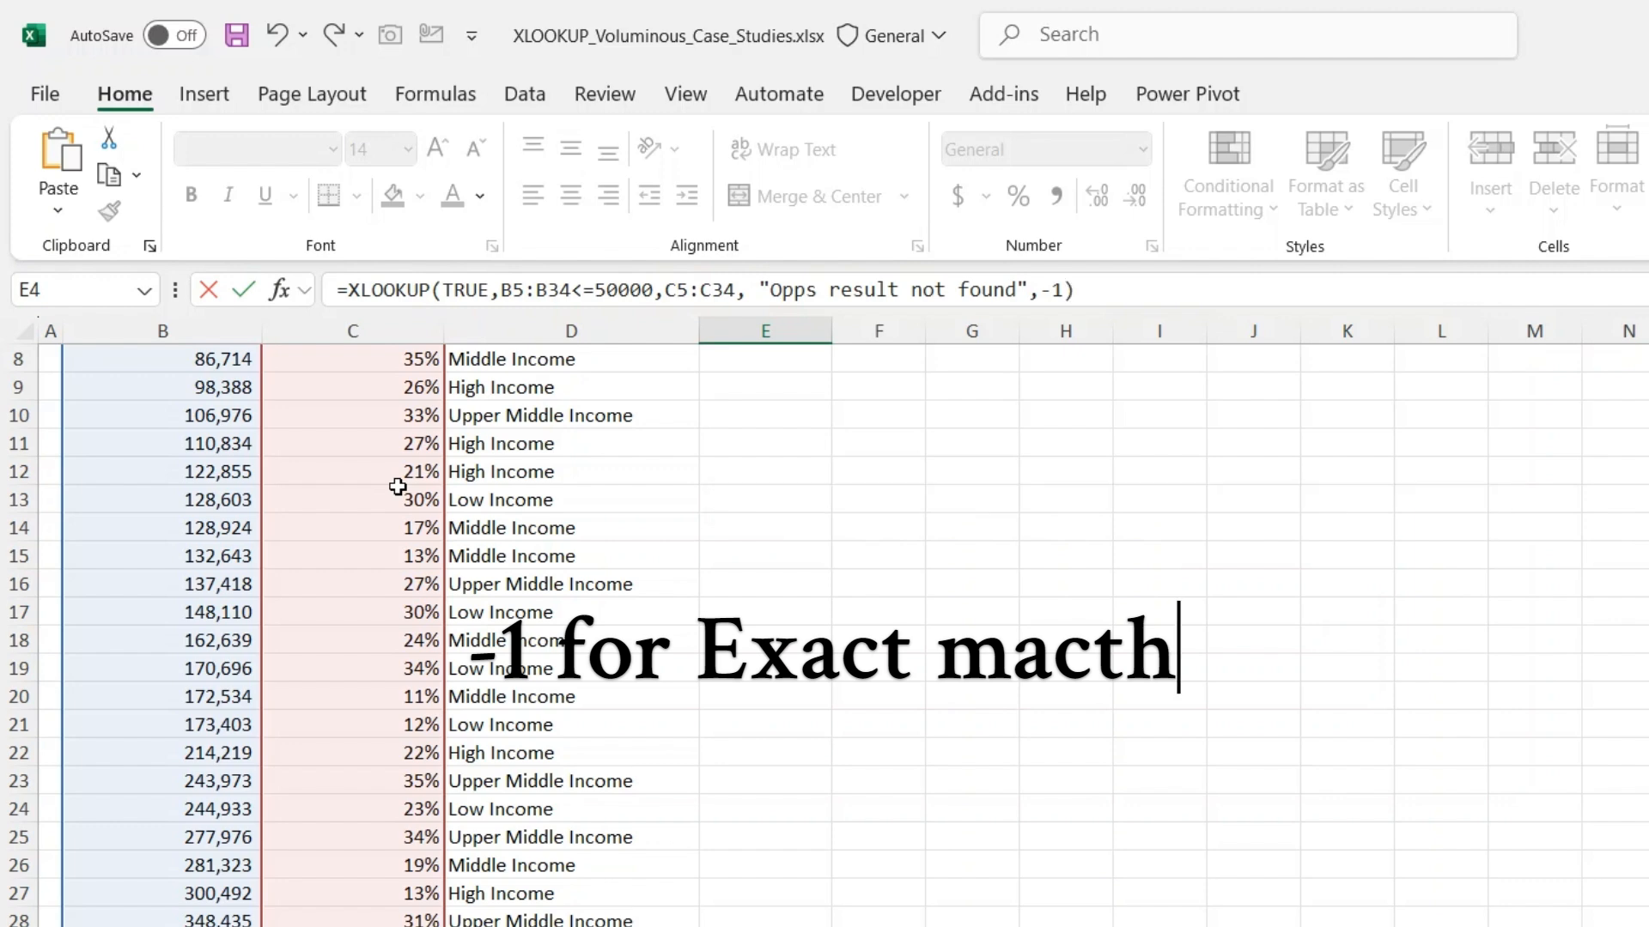
key("Return")
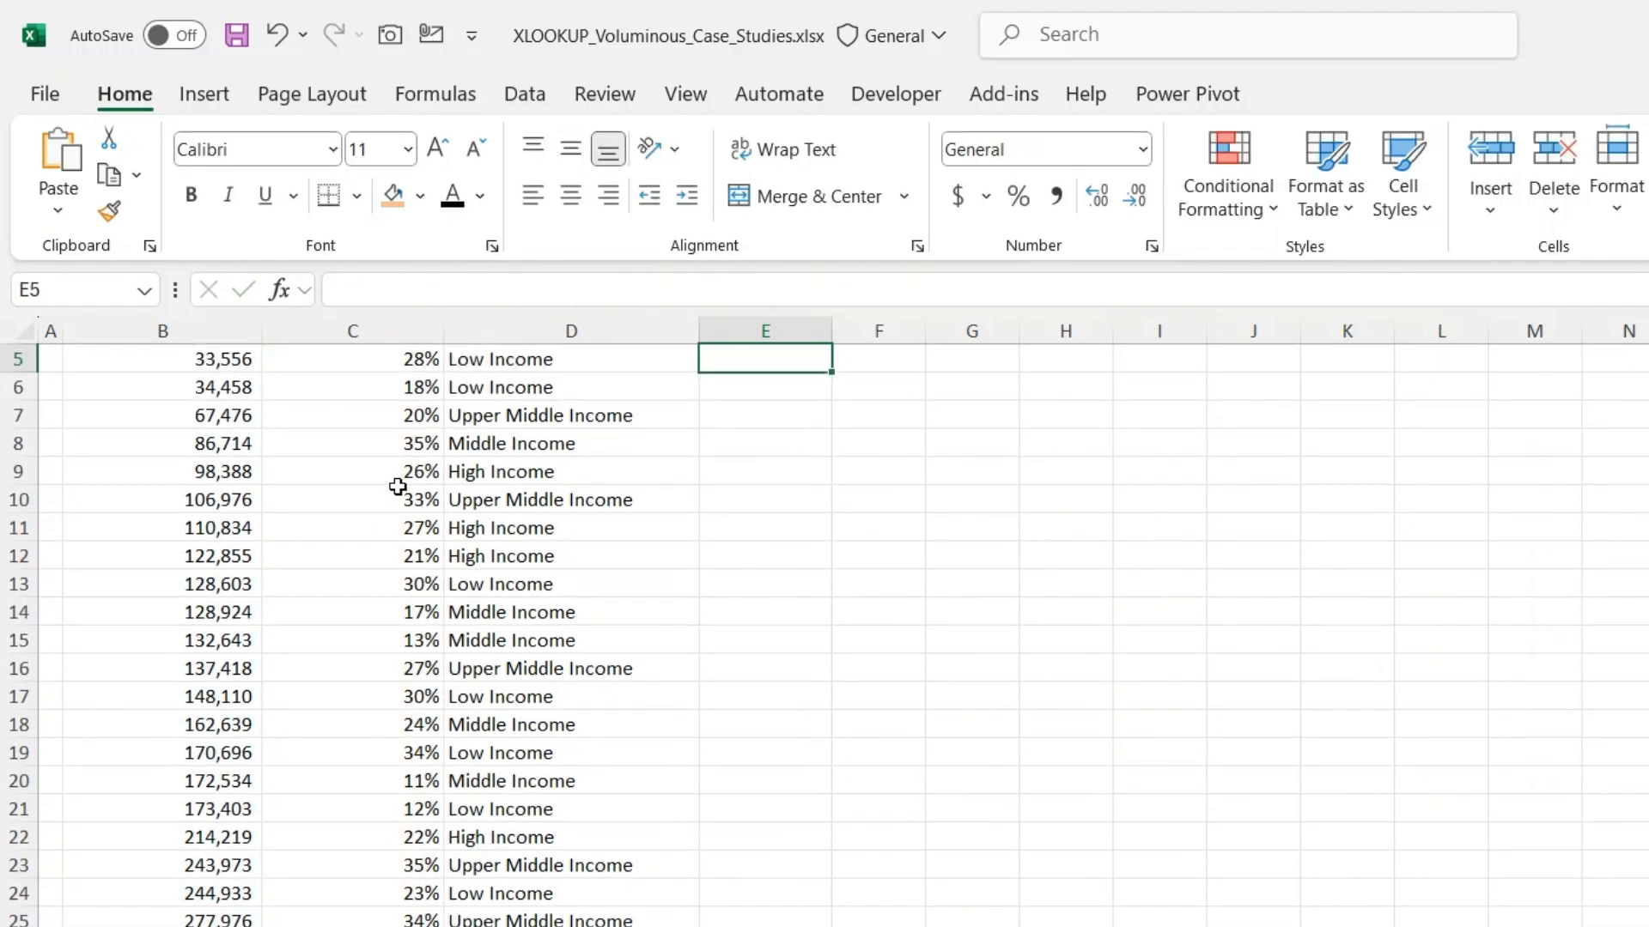
- Examine the lookup condition, the TRUE lookup value and the match mode in E4's XLOOKUP formula
key("Up")
left_click(730, 354)
left_click(752, 381)
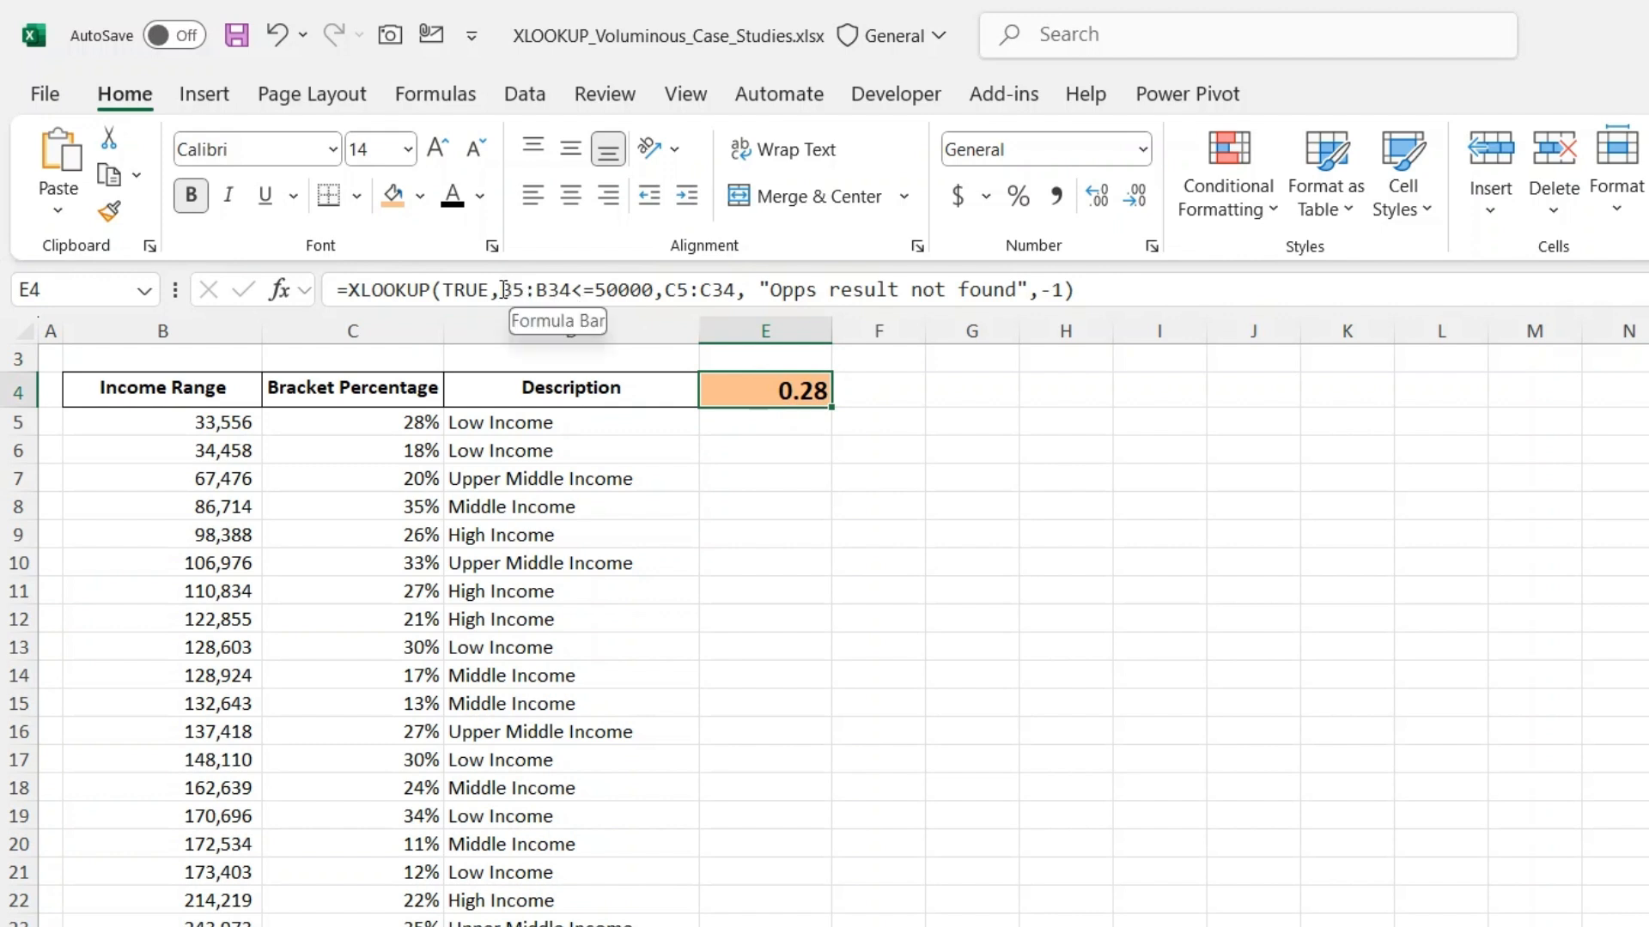
left_click_drag(497, 292, 655, 294)
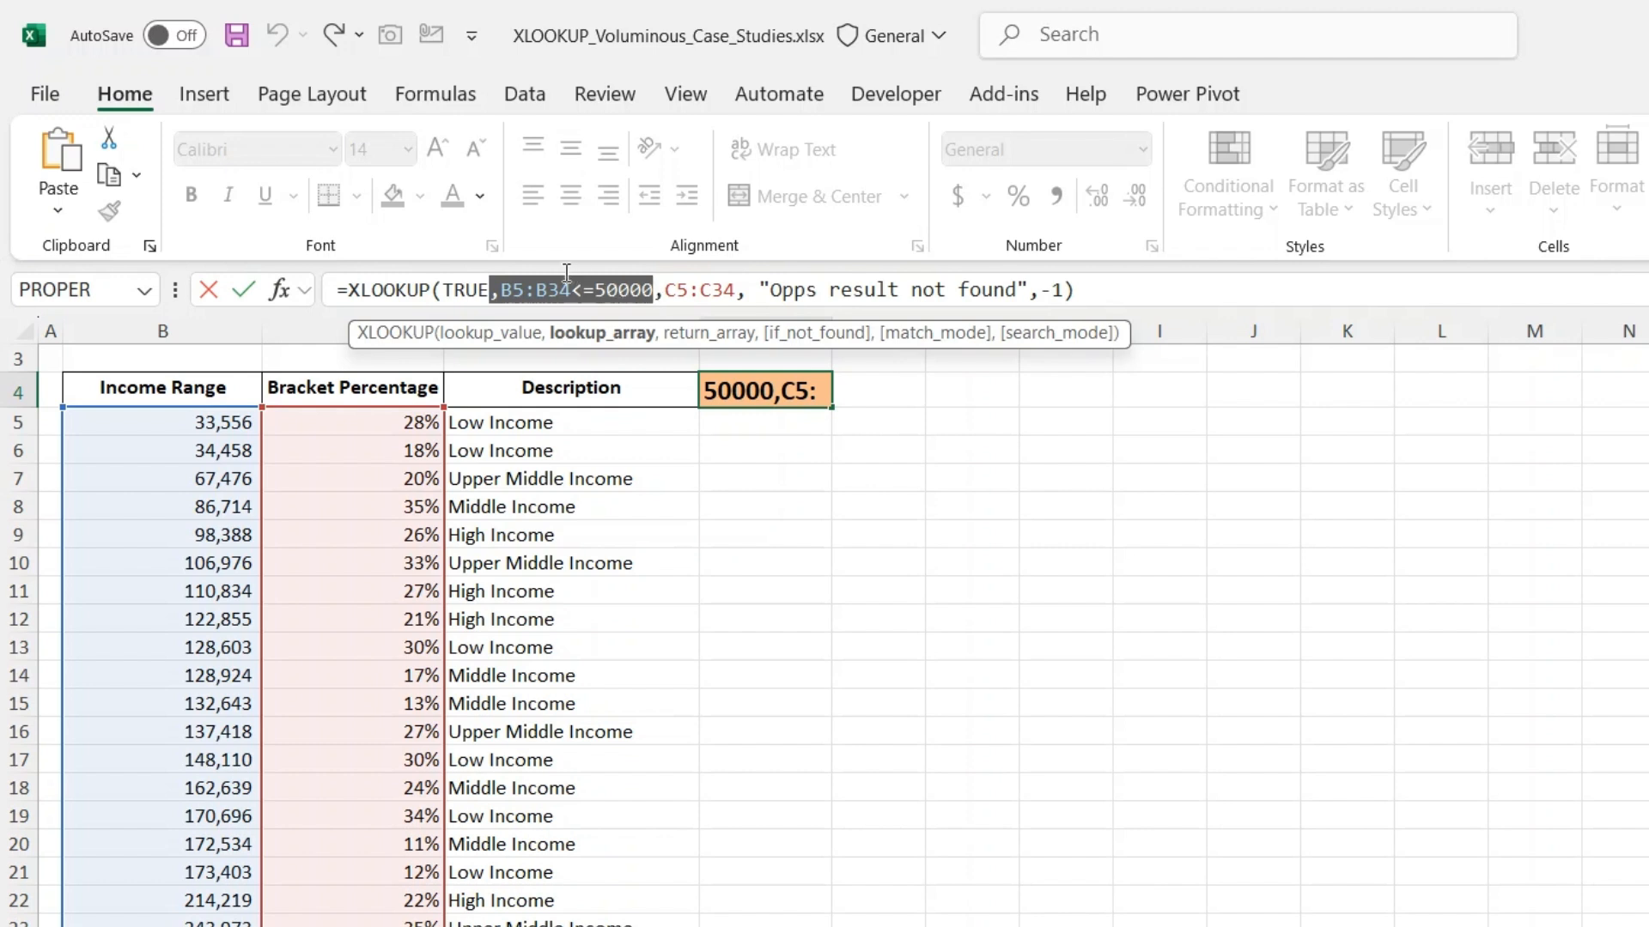
left_click(443, 292)
double_click(472, 295)
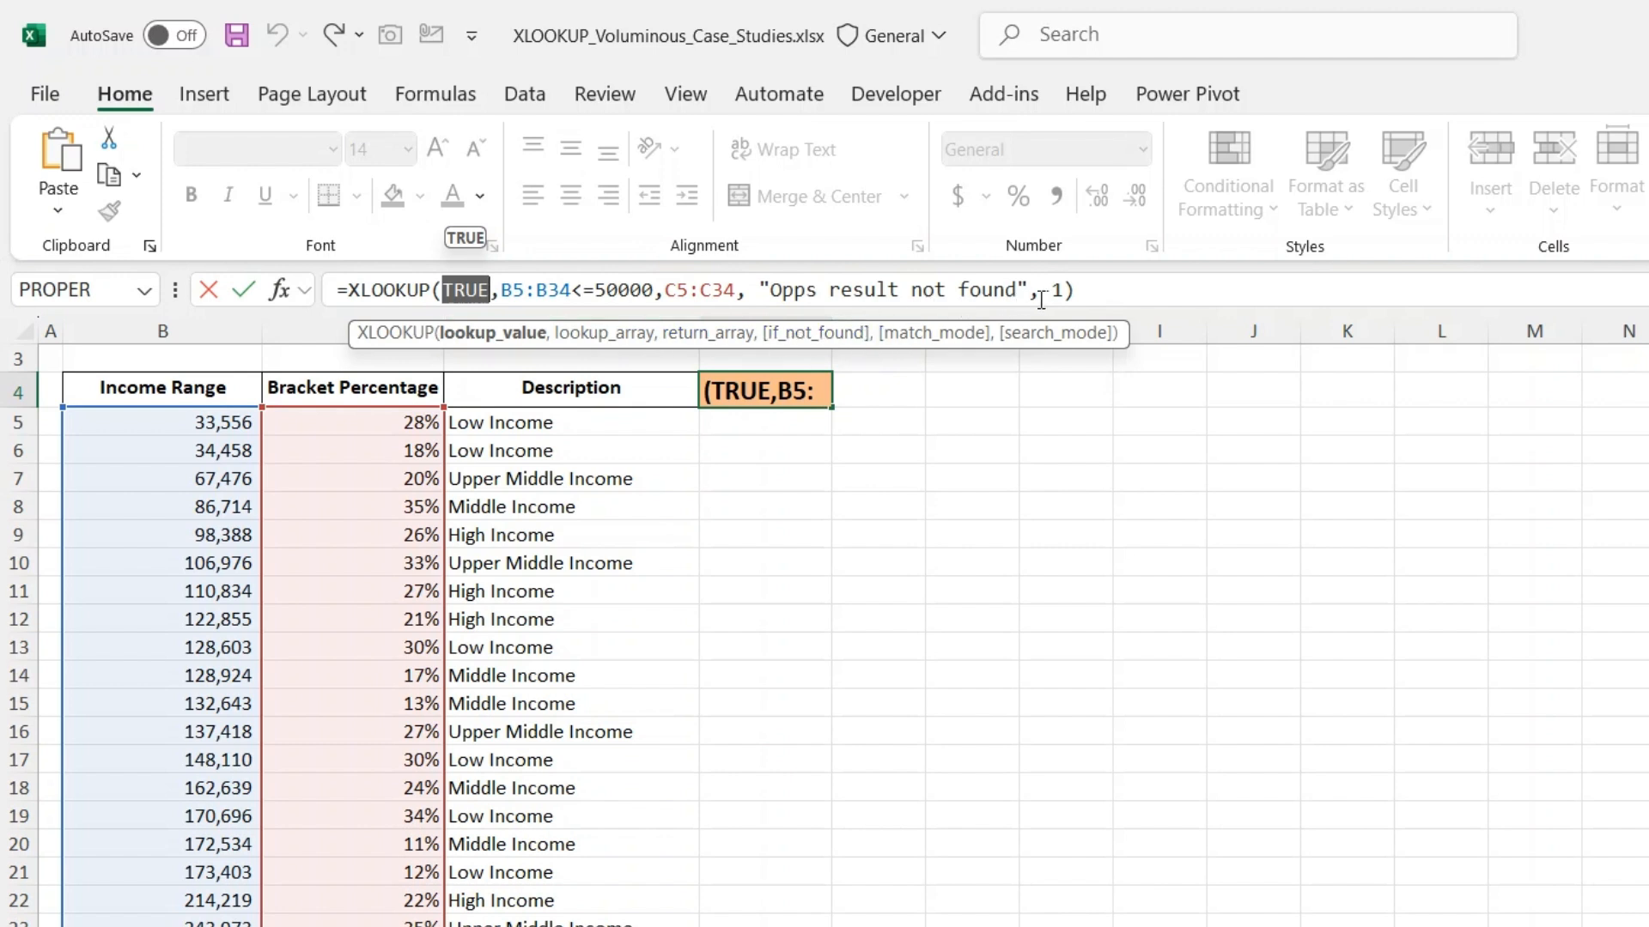
left_click_drag(1041, 295, 1065, 292)
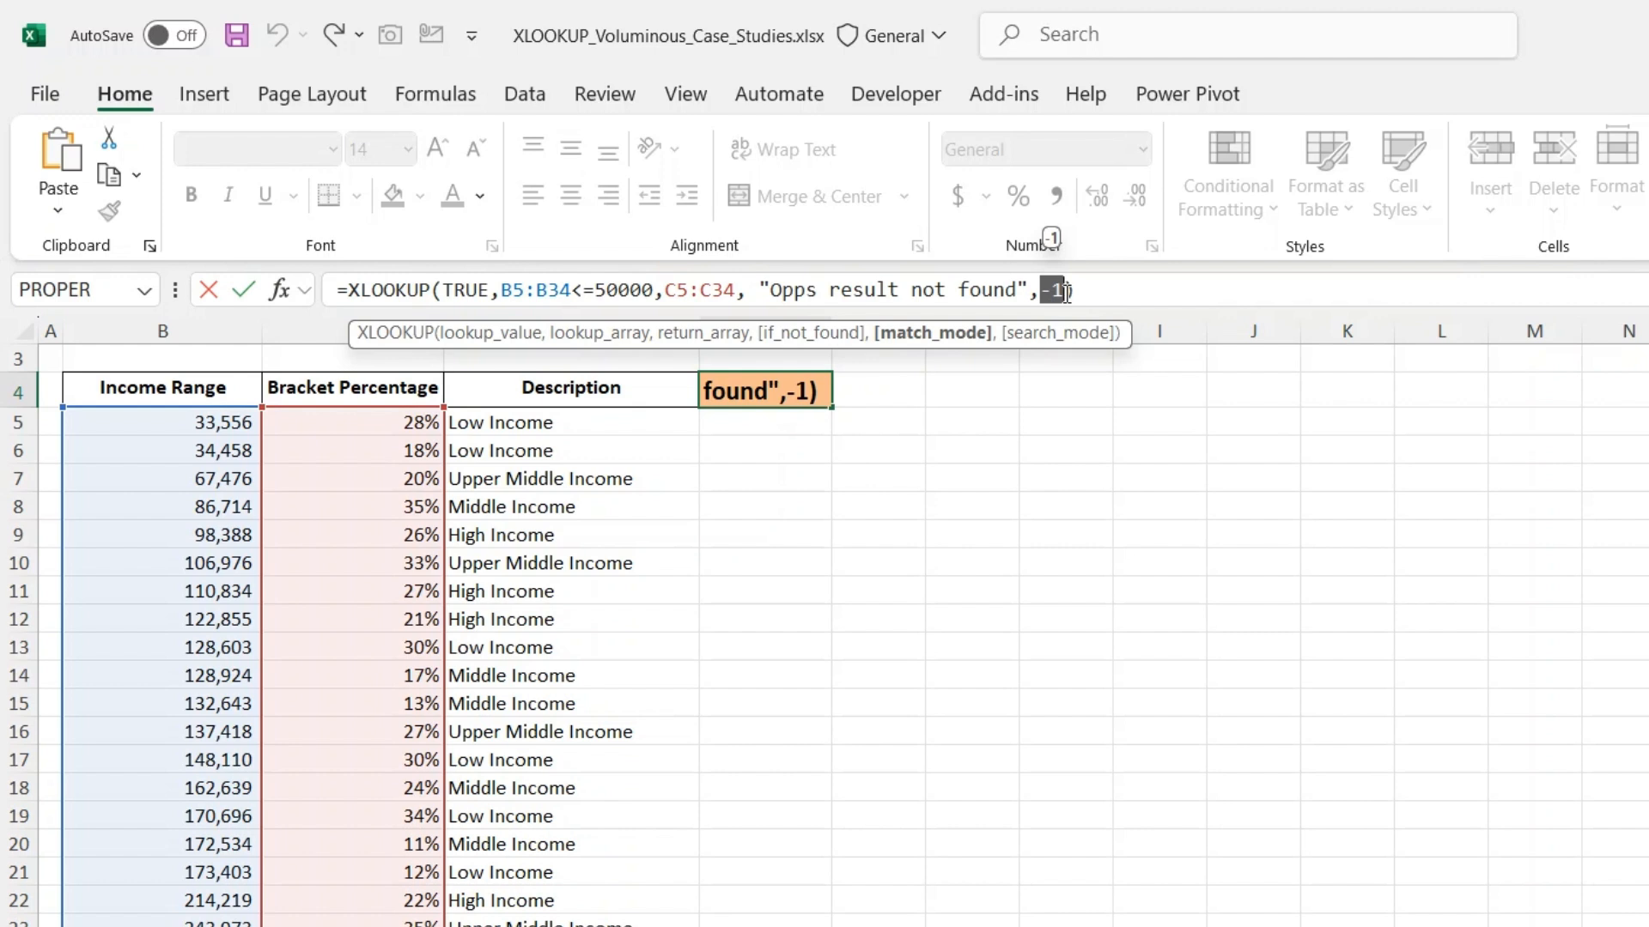
key("Return")
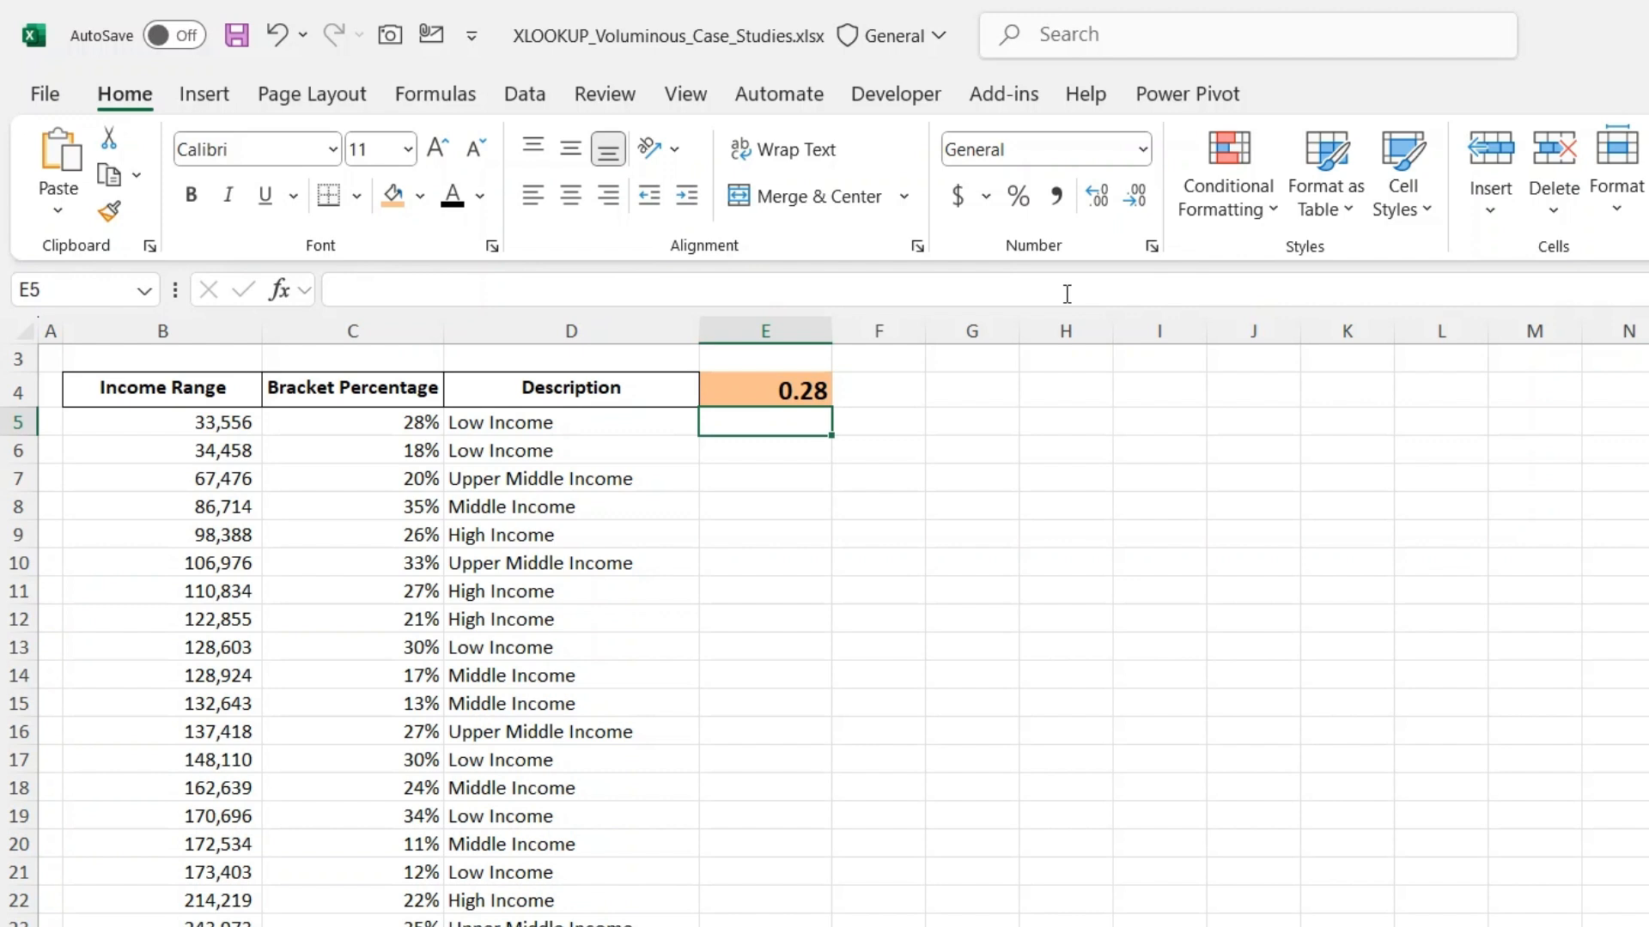
- Review the match mode options in E4's XLOOKUP formula and re-enter -1 for exact match or next smaller item
key("Up")
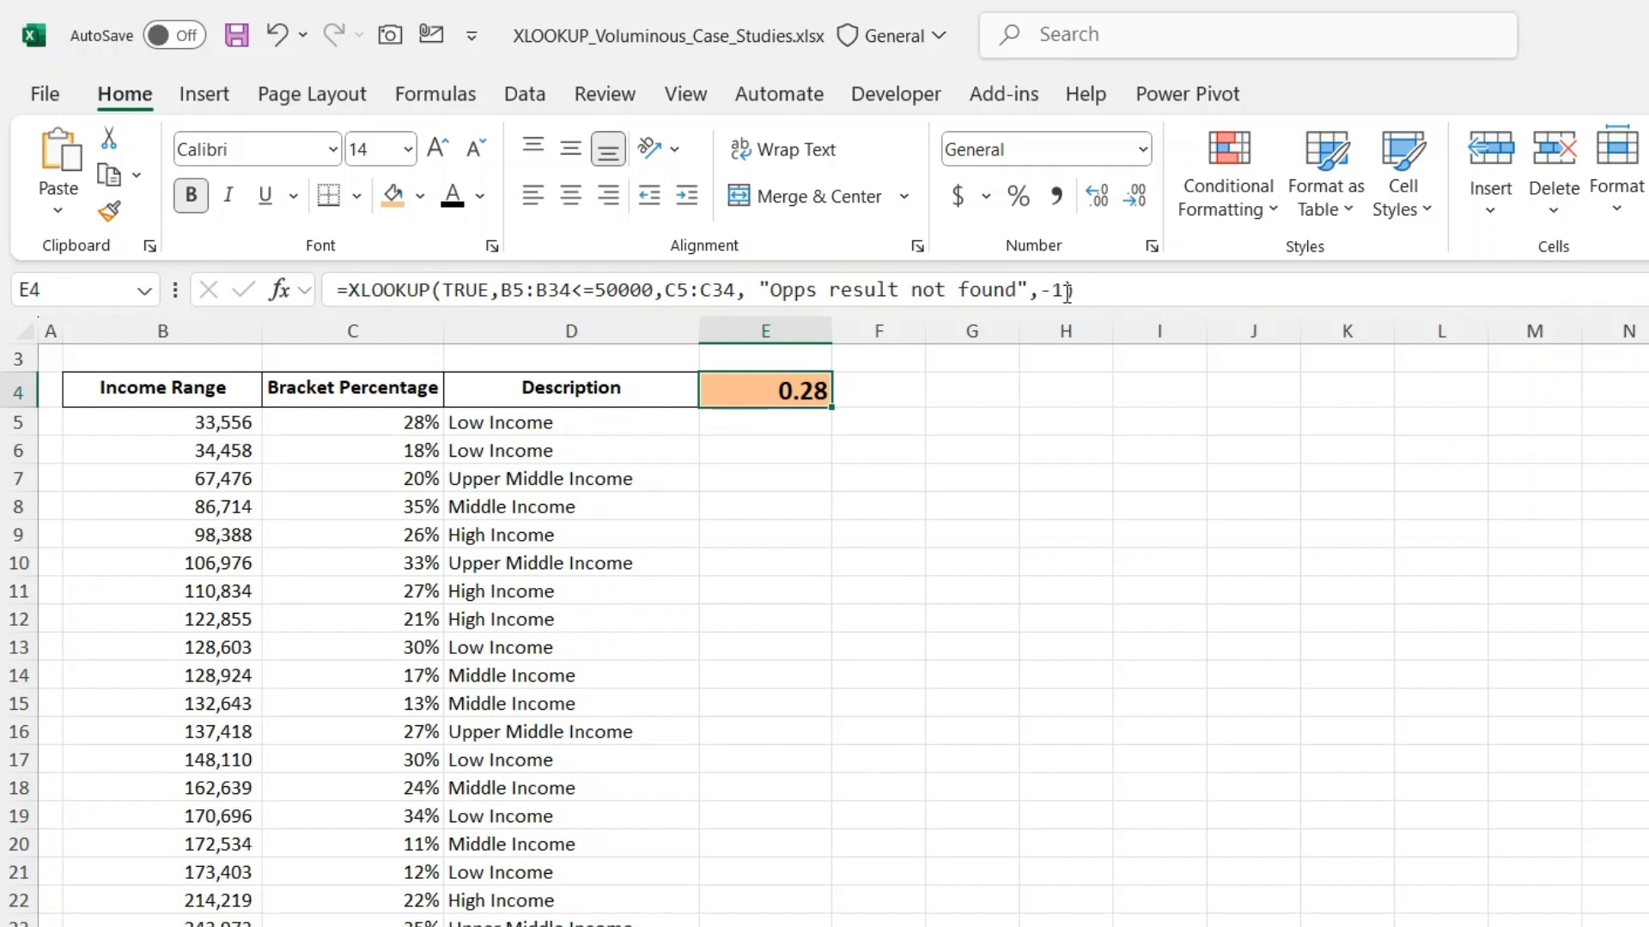
left_click(1069, 292)
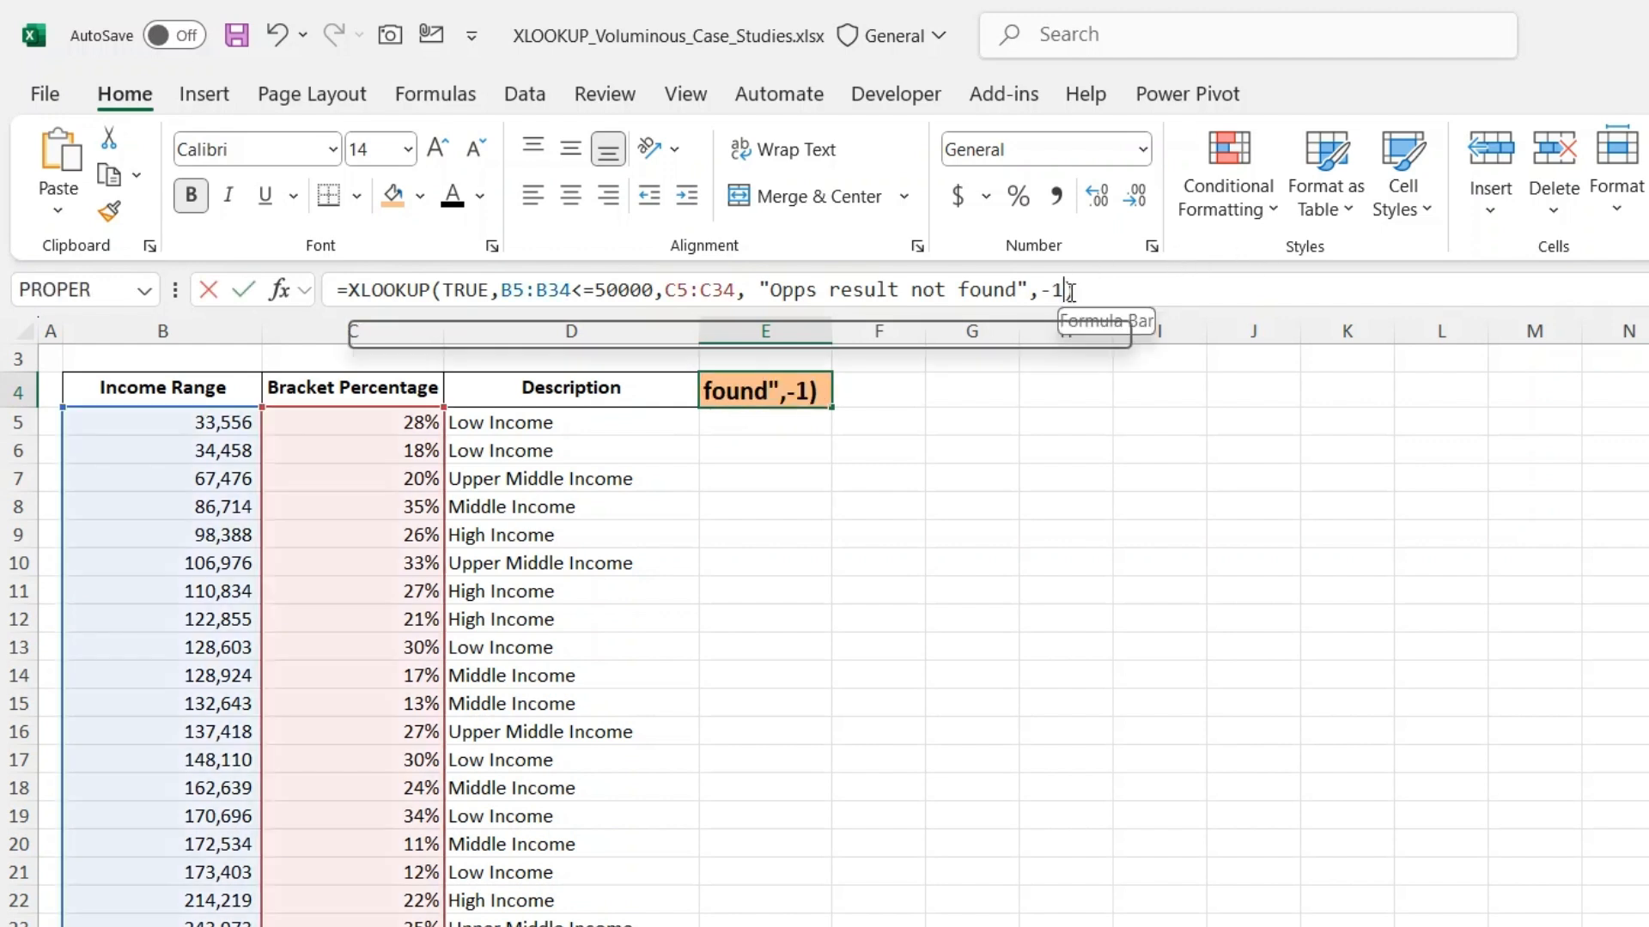
key("BackSpace")
key("Down")
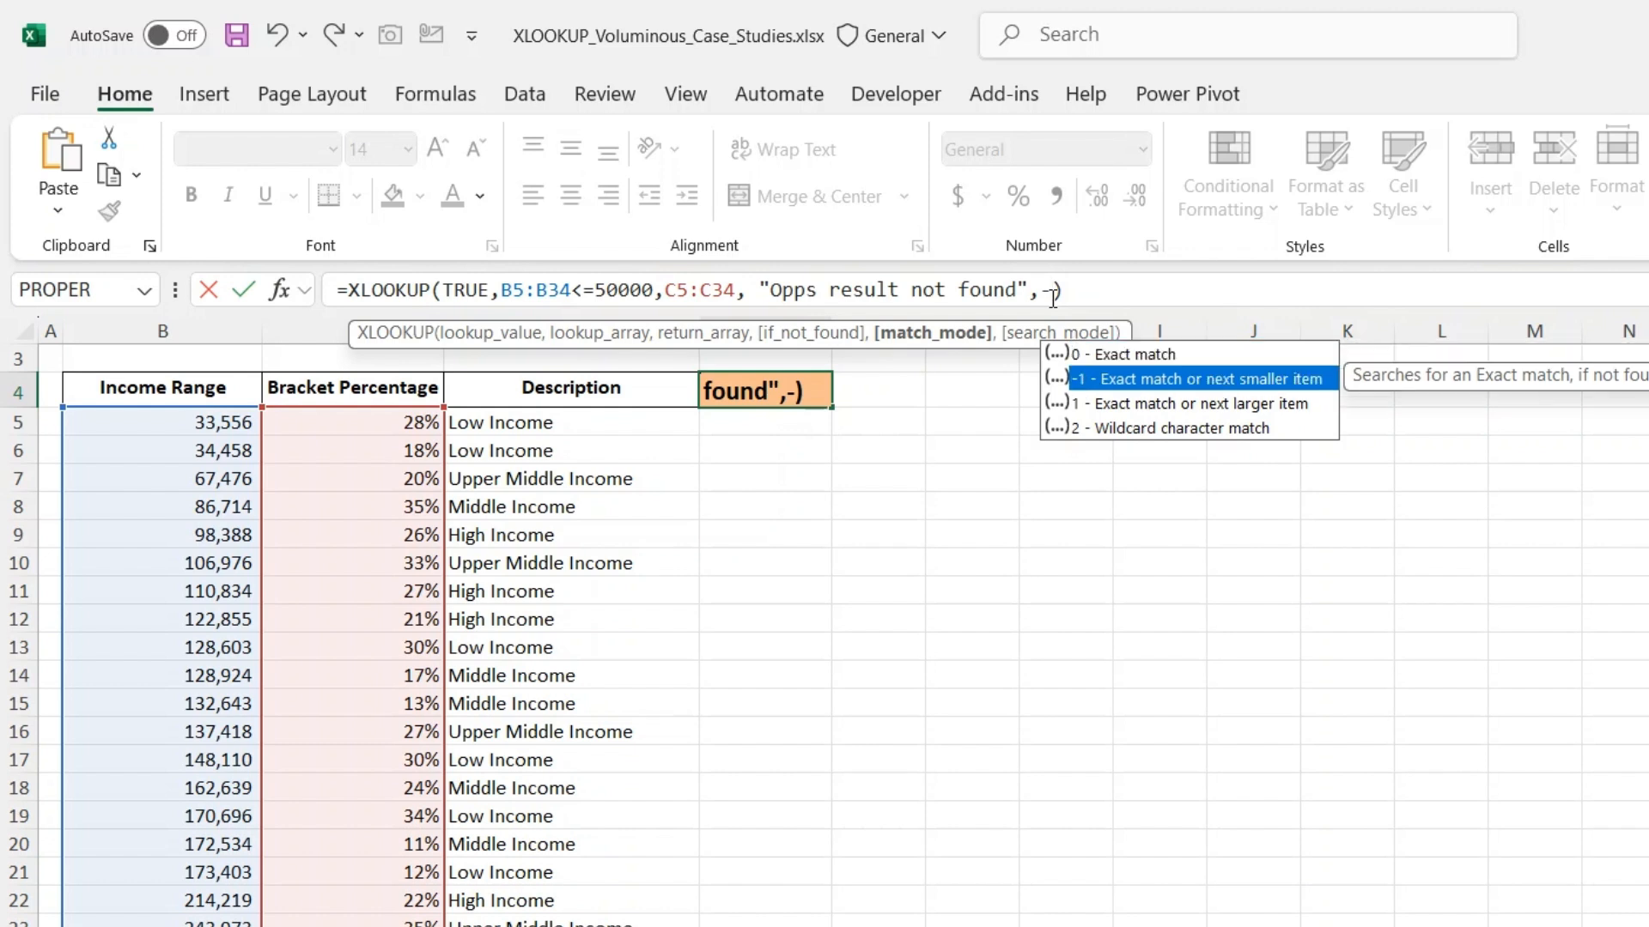
type("1")
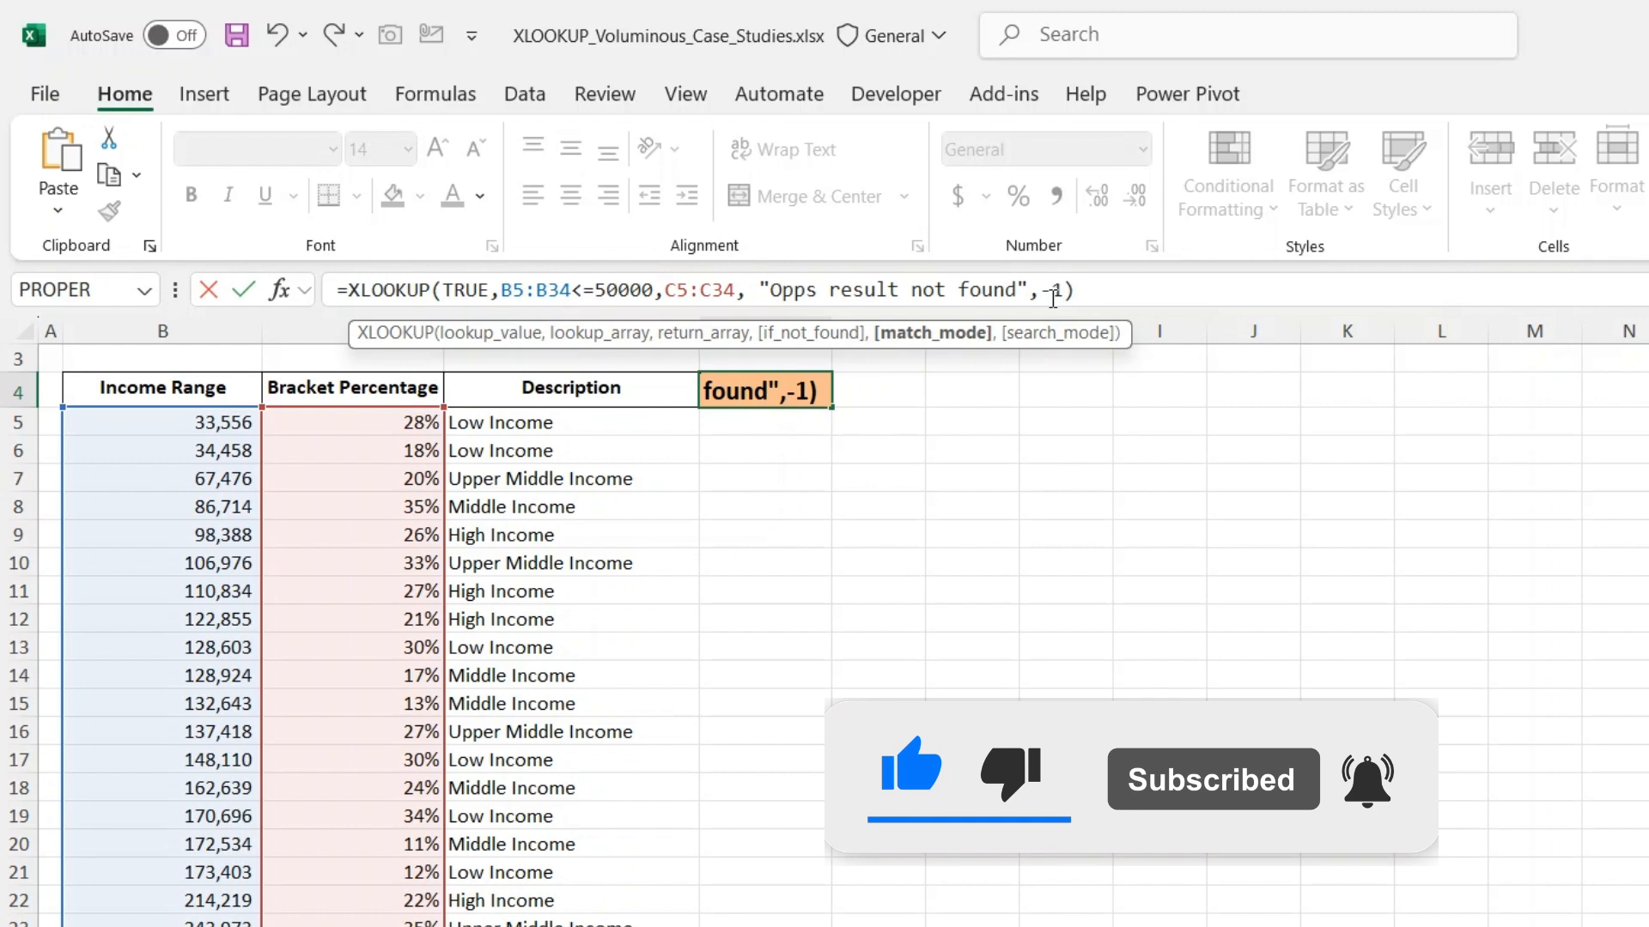
key("Return")
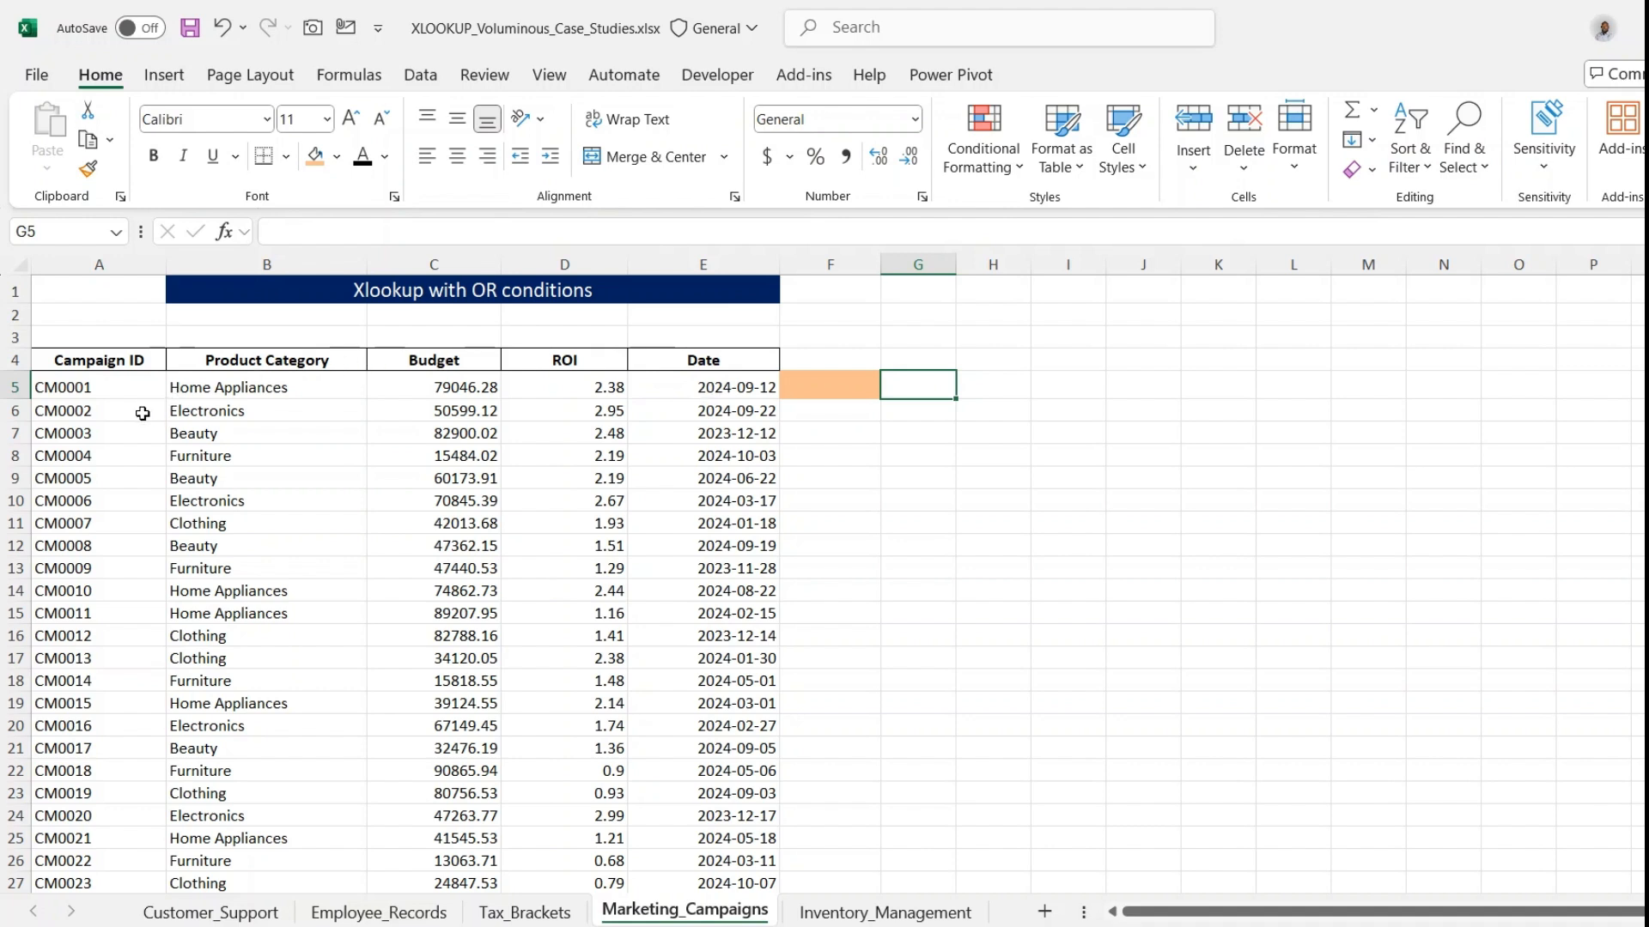
- Examine the Campaign ID, Product Category, Budget, ROI and Date columns and the highlighted result cell on the Marketing_Campaigns sheet
left_click(131, 368)
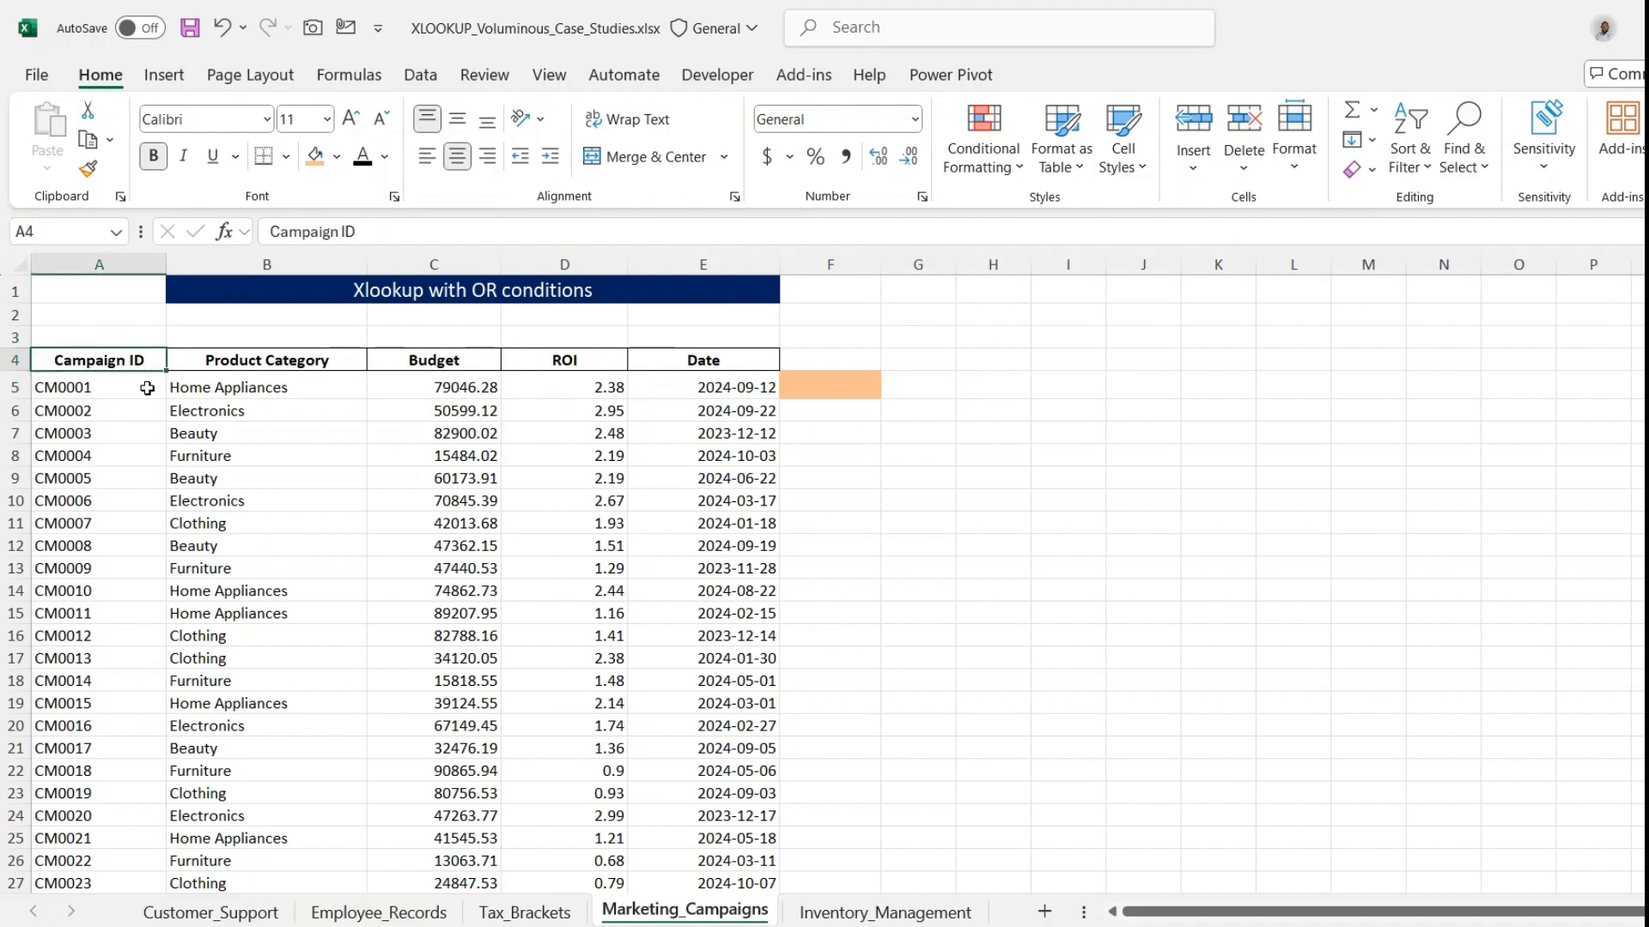
left_click(219, 369)
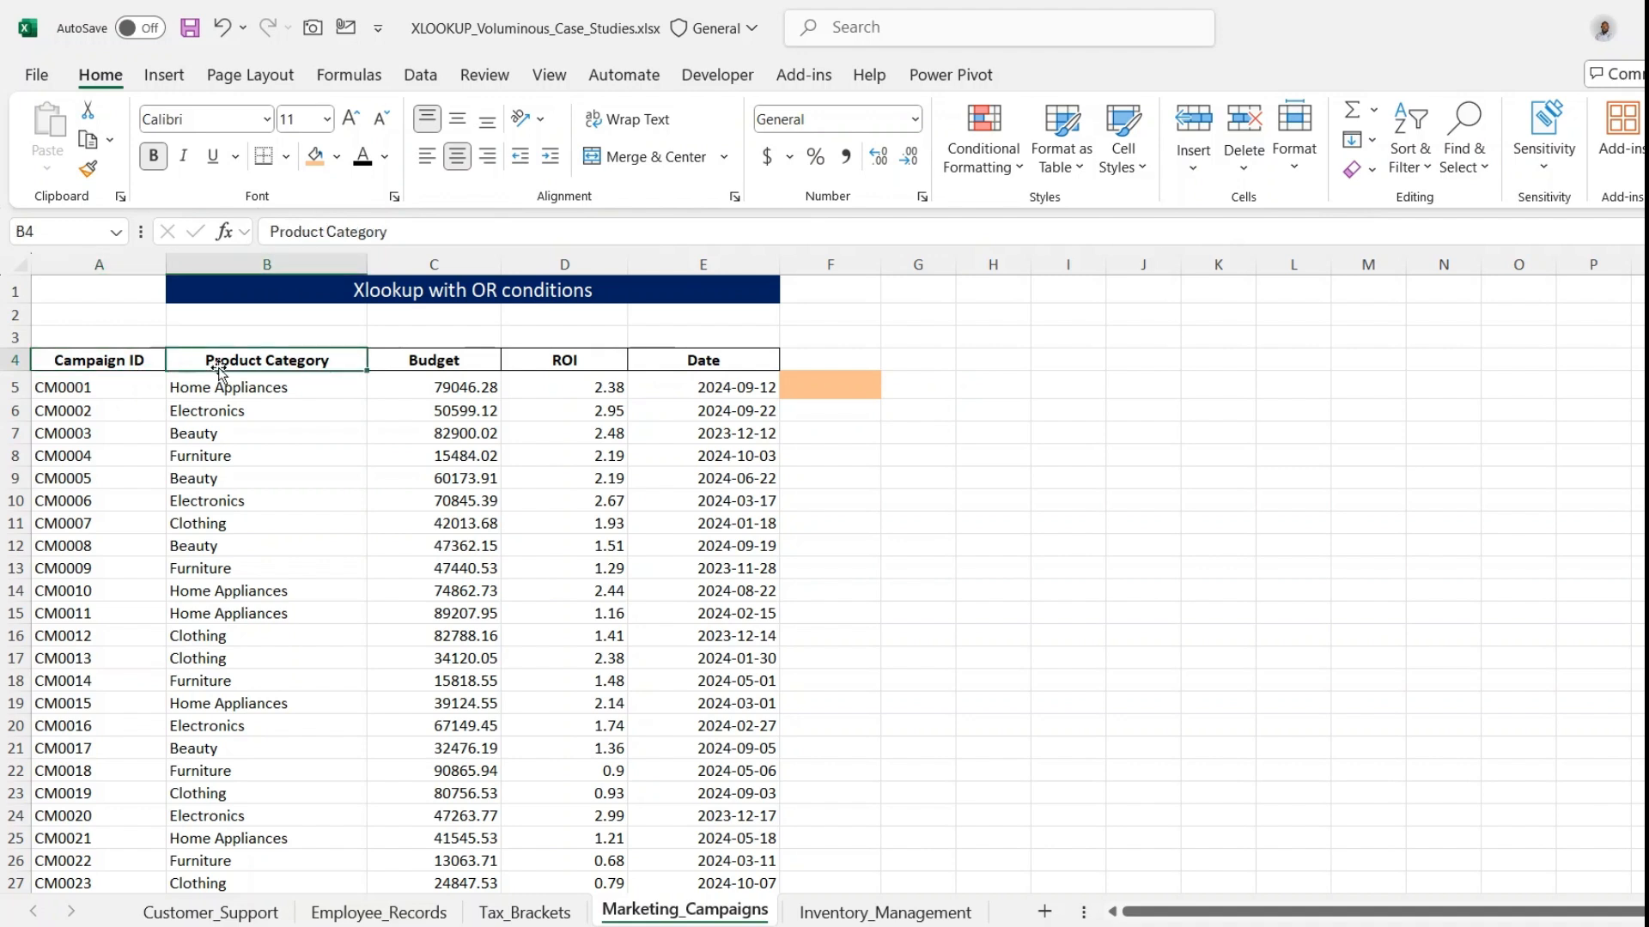
left_click(407, 359)
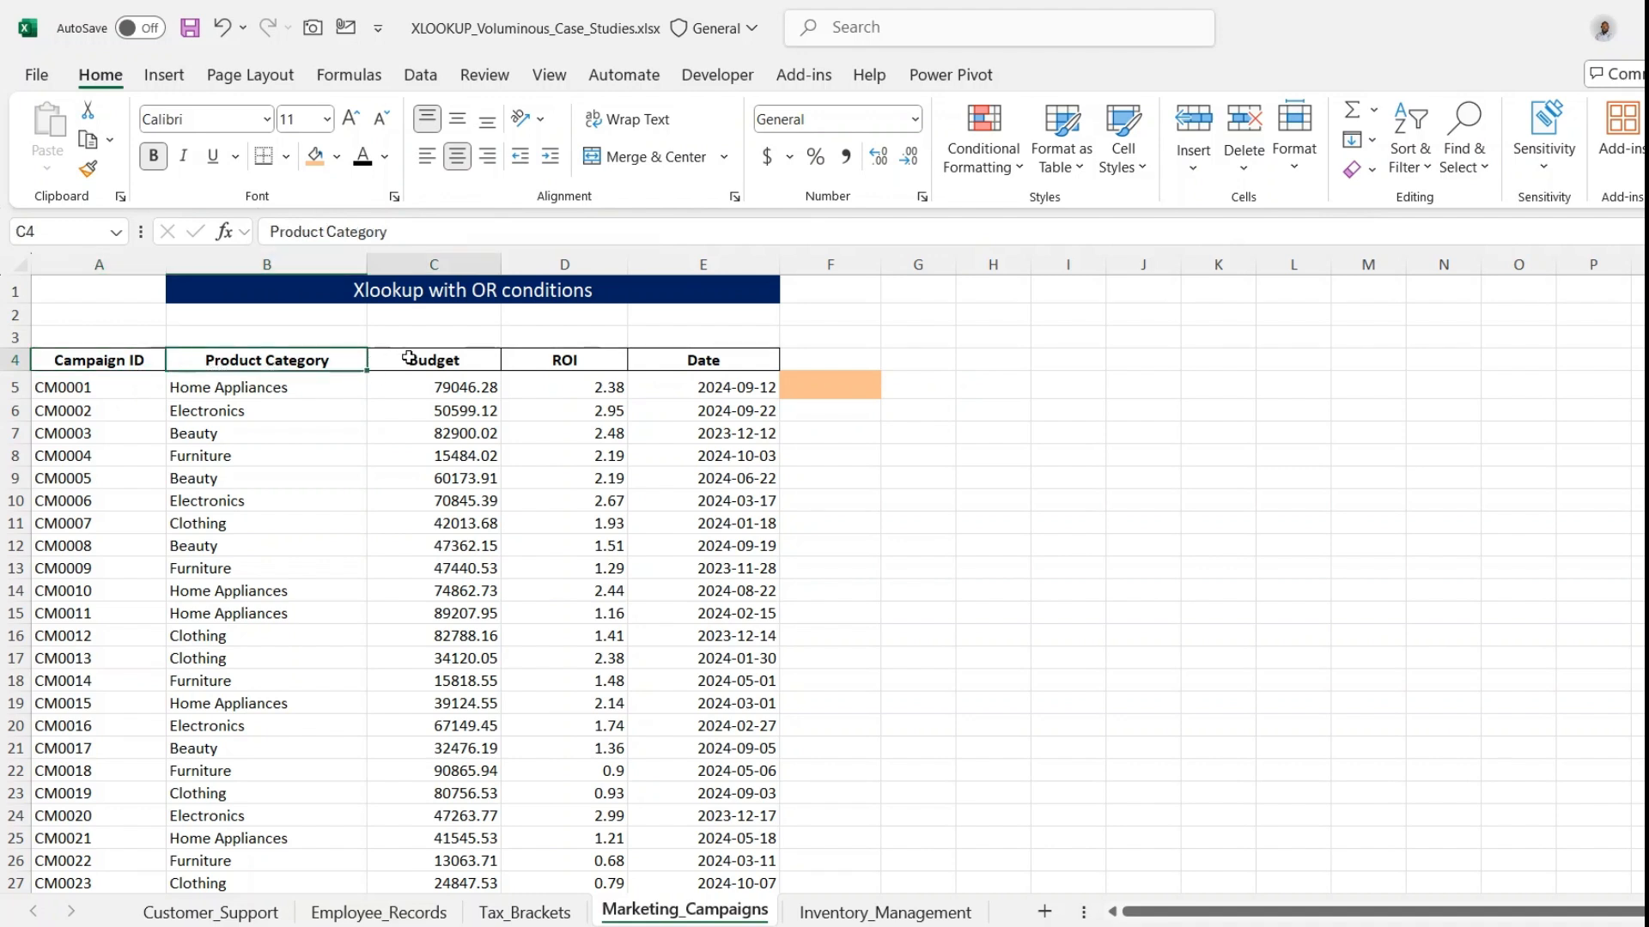
left_click(547, 363)
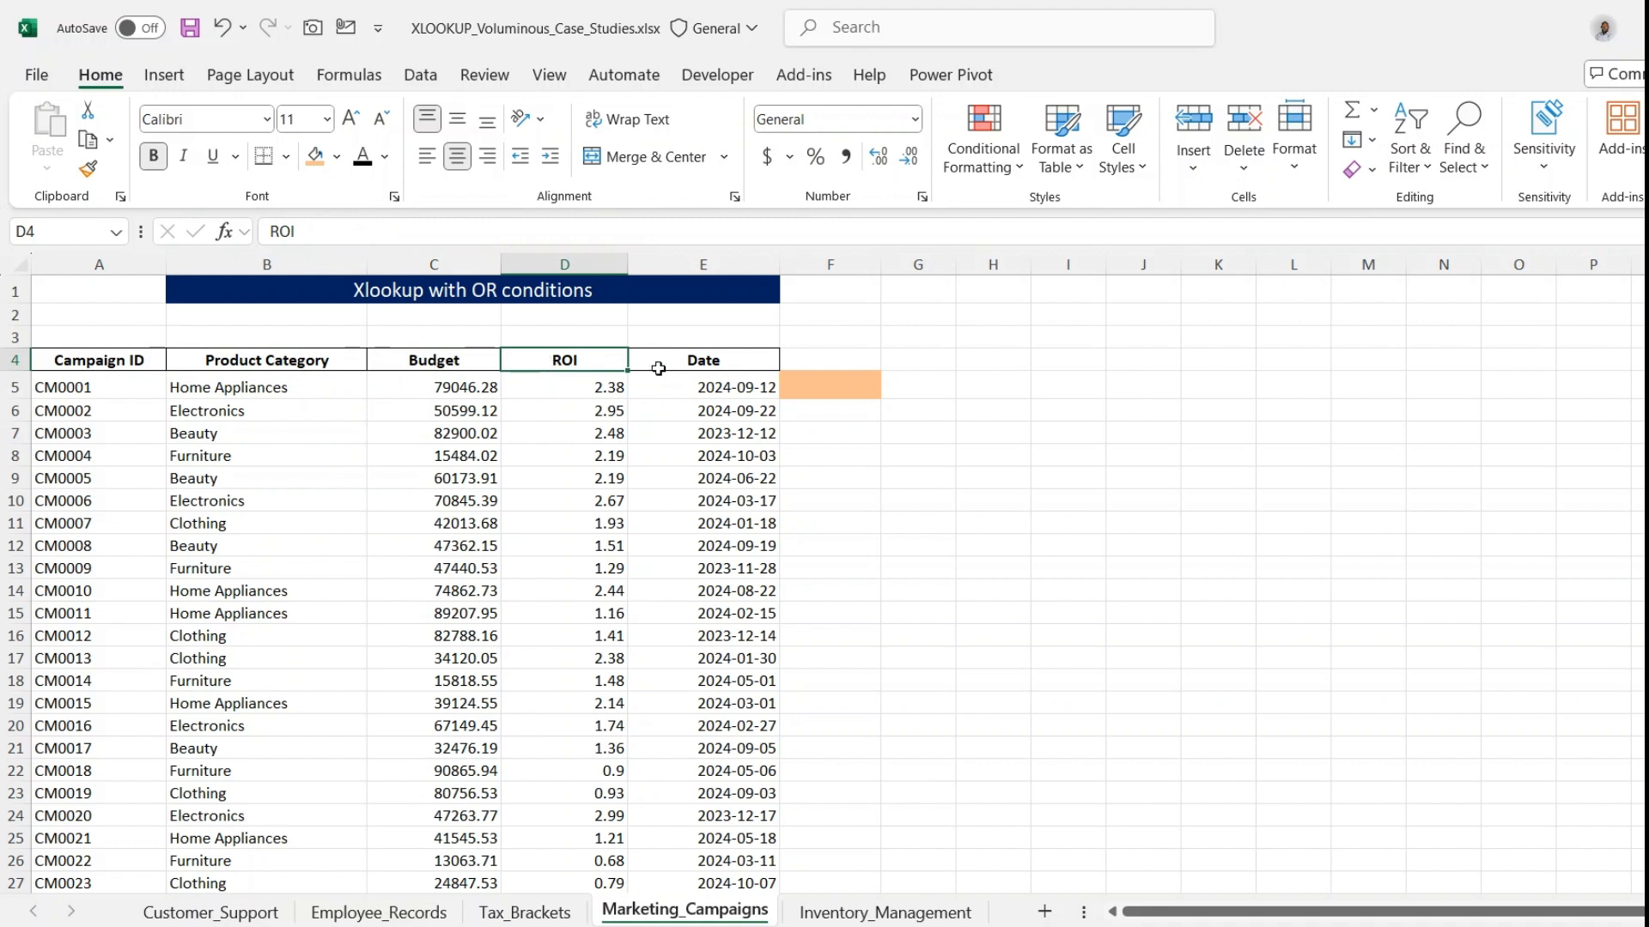
left_click(696, 361)
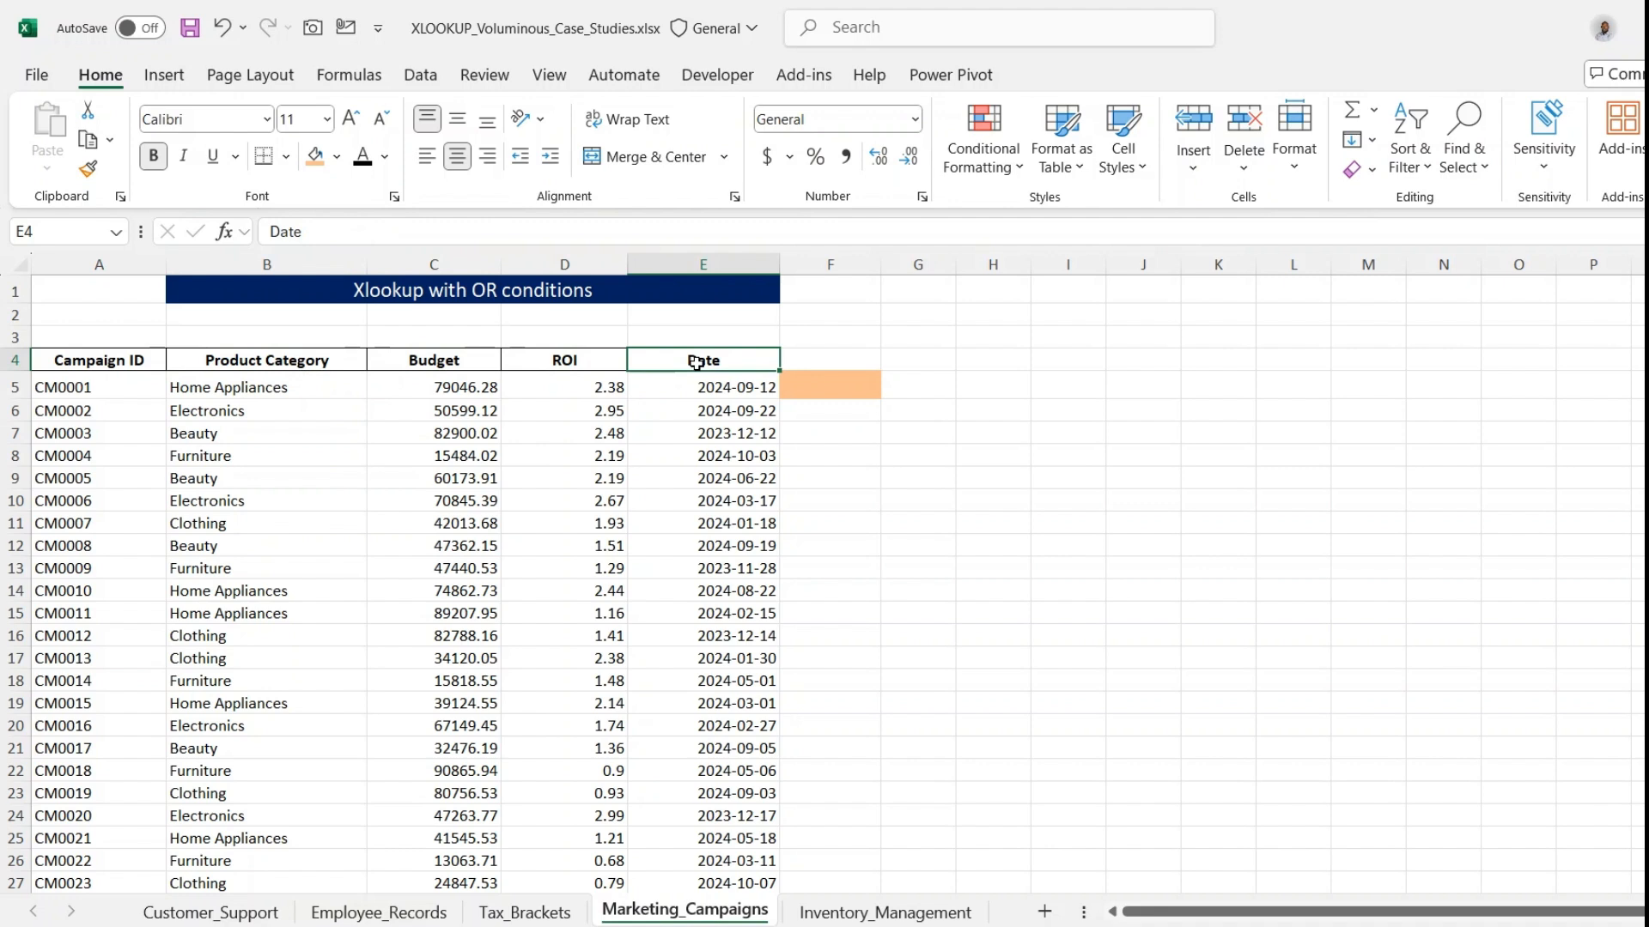
left_click(861, 393)
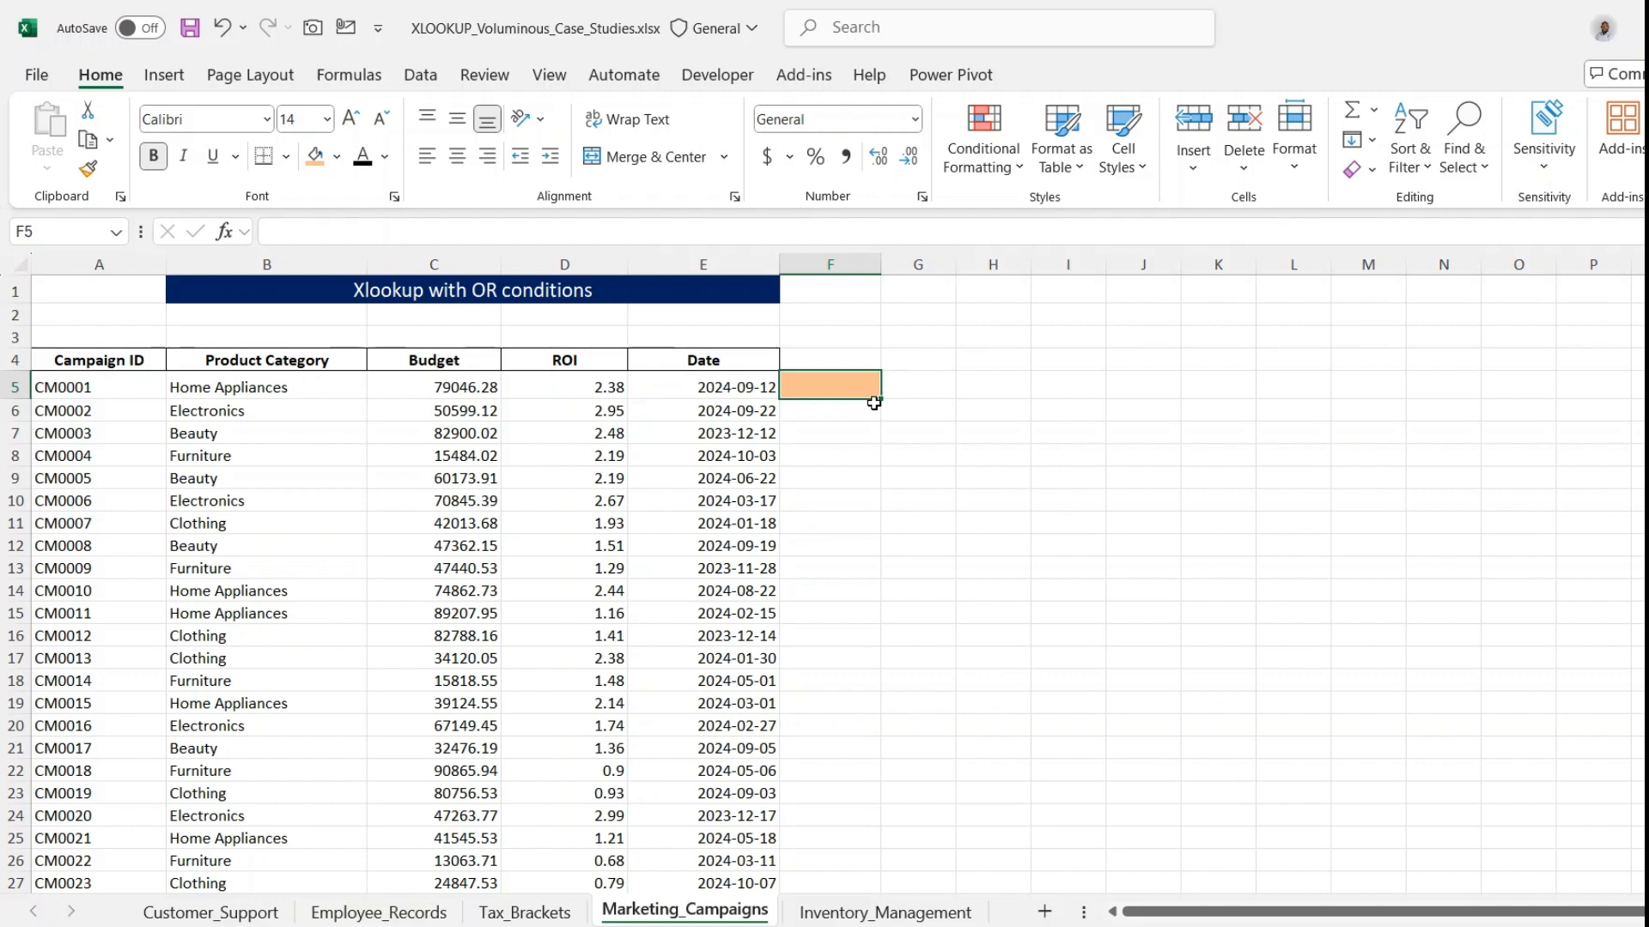
left_click(856, 418)
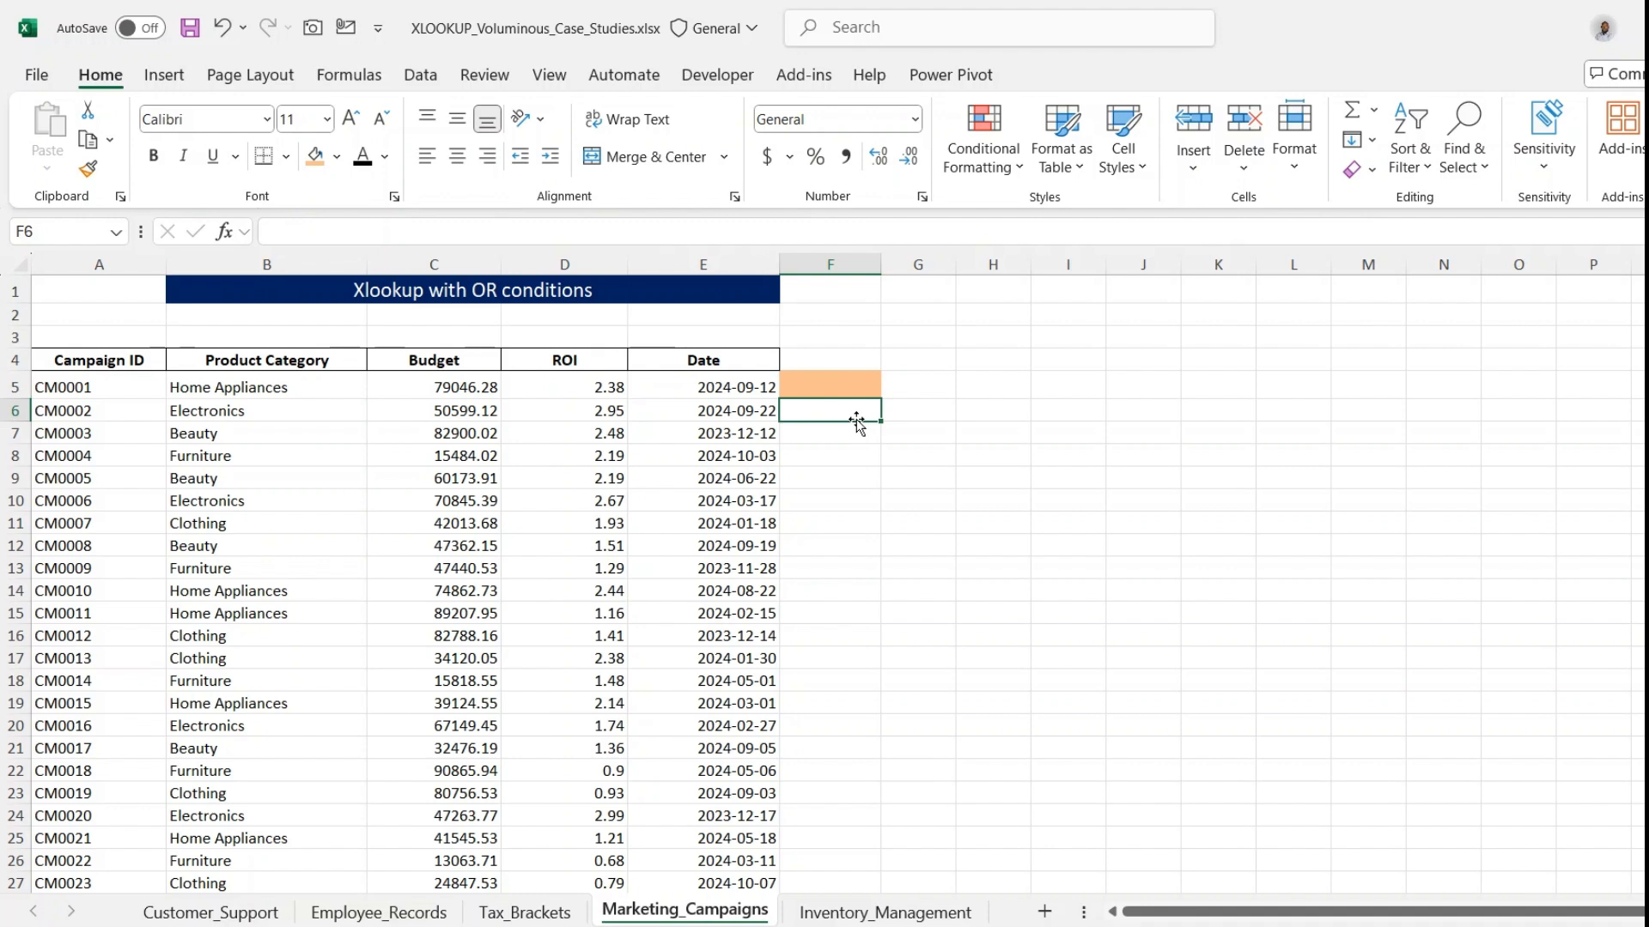
- Start an XLOOKUP formula in F5 with 1 as the lookup value
left_click(862, 384)
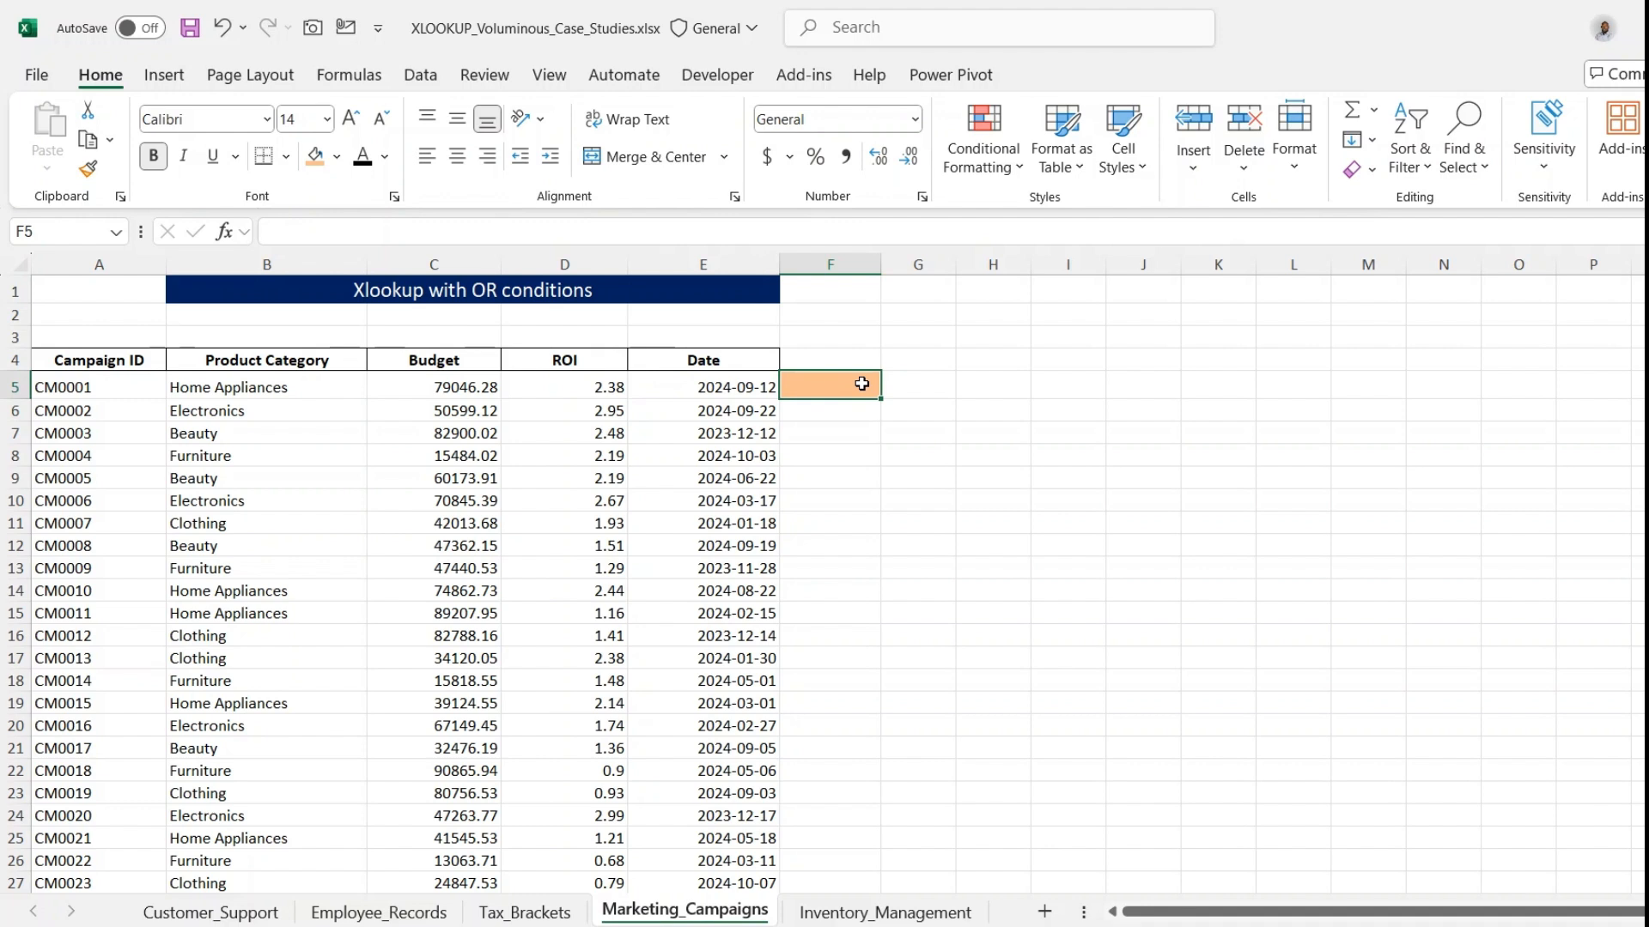
type("=")
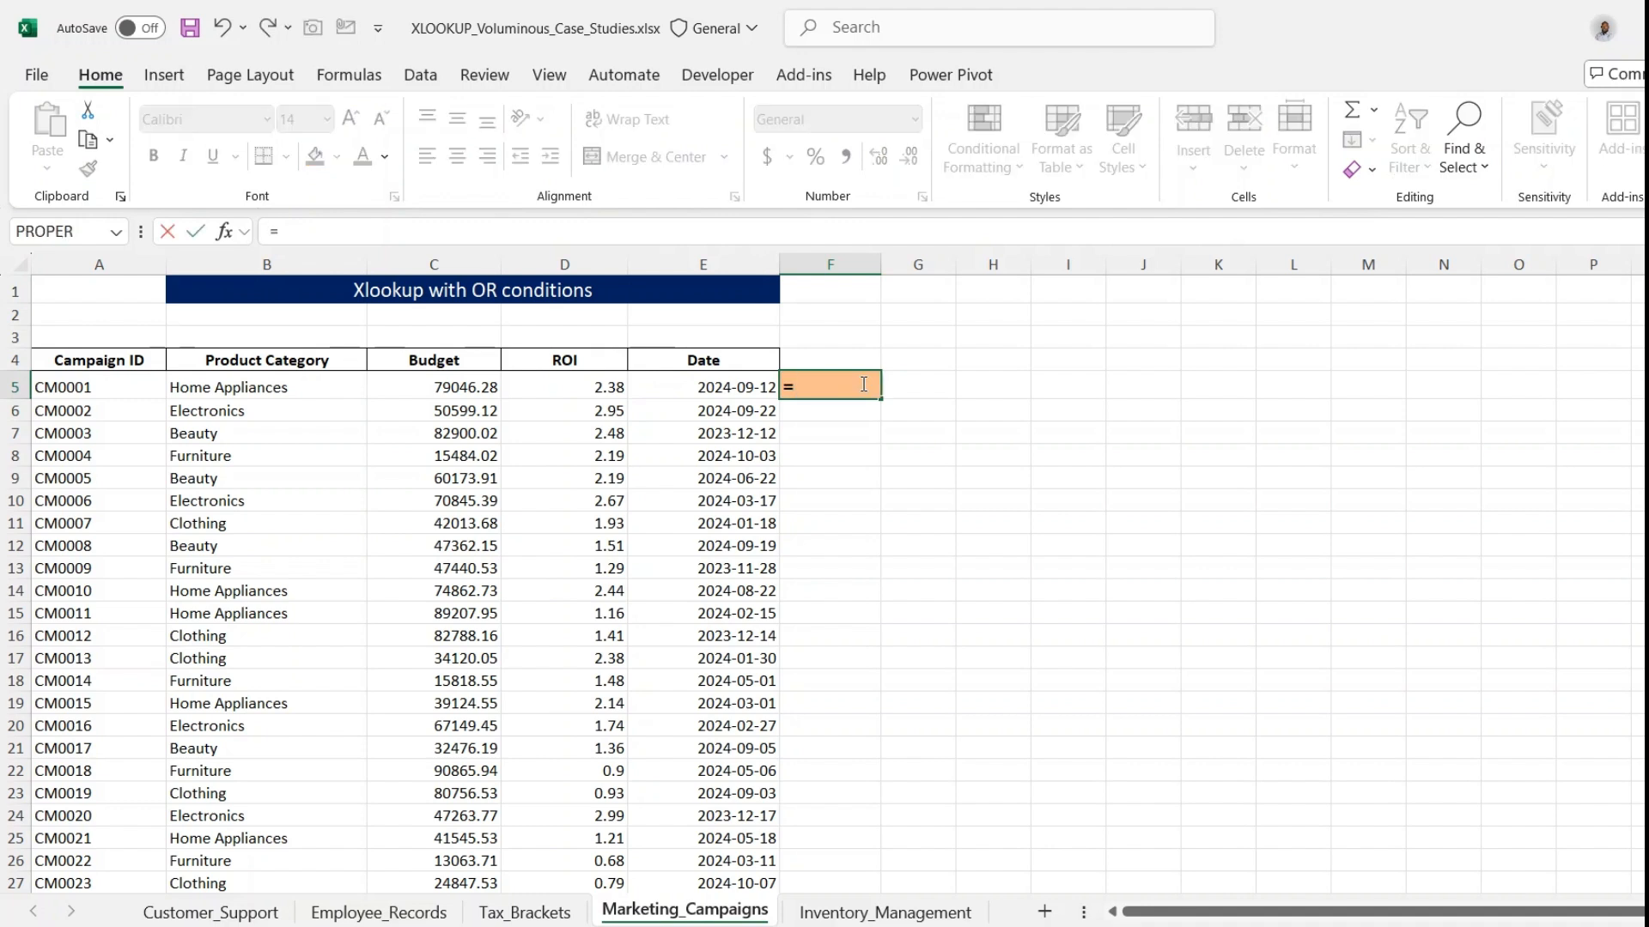
type("xlo")
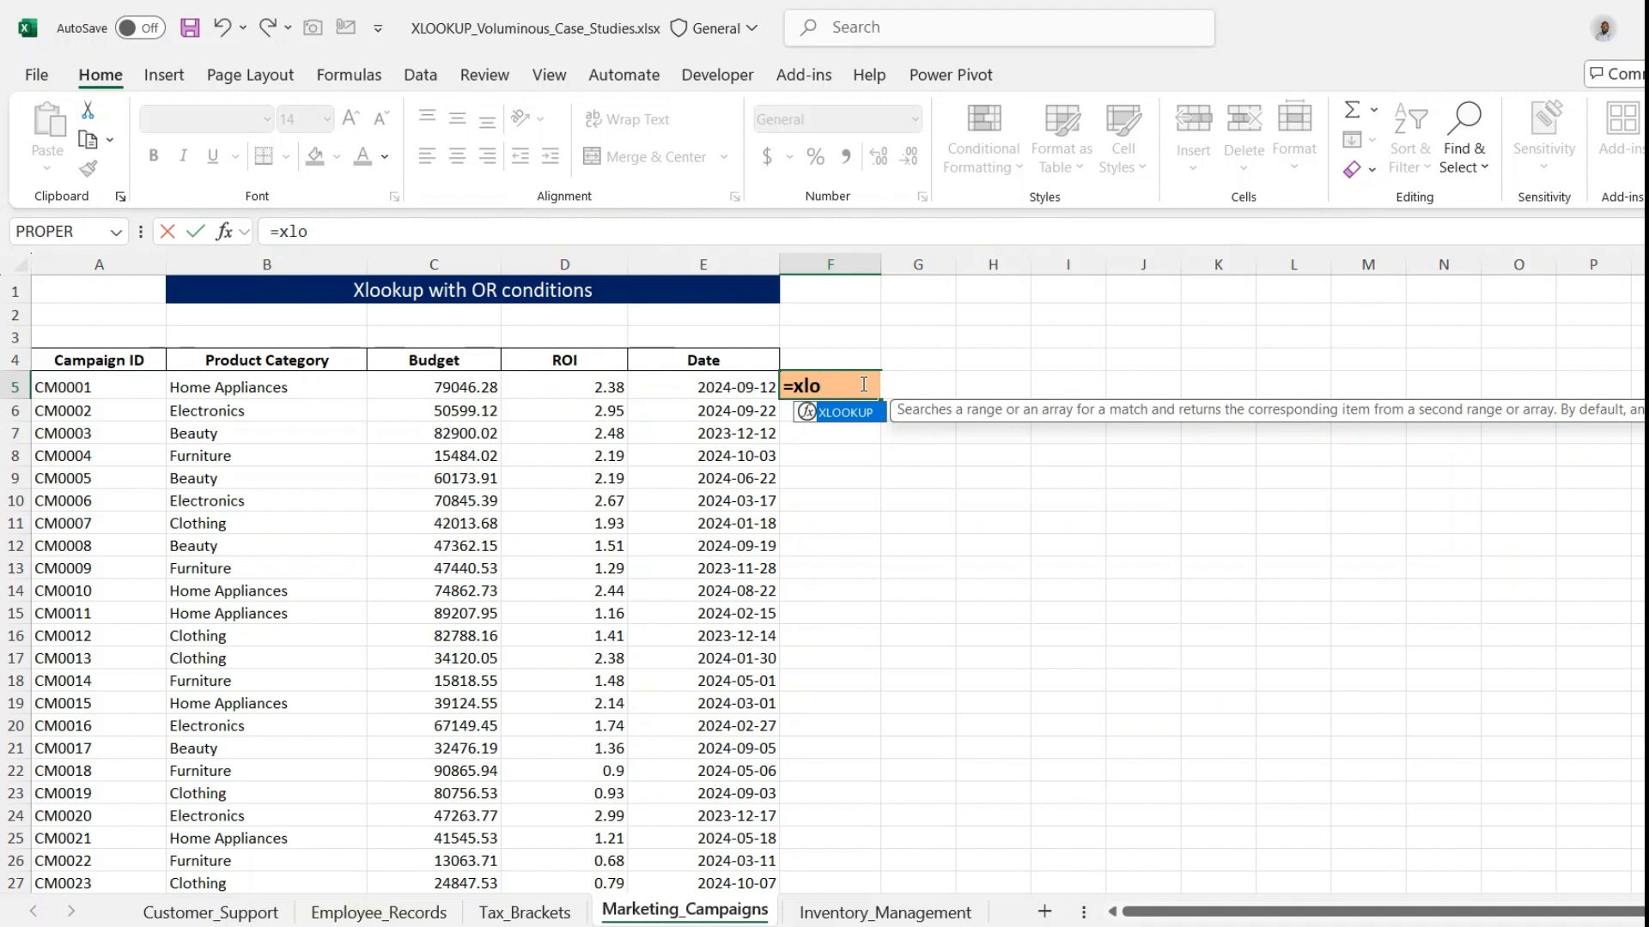
key("Tab")
type("1")
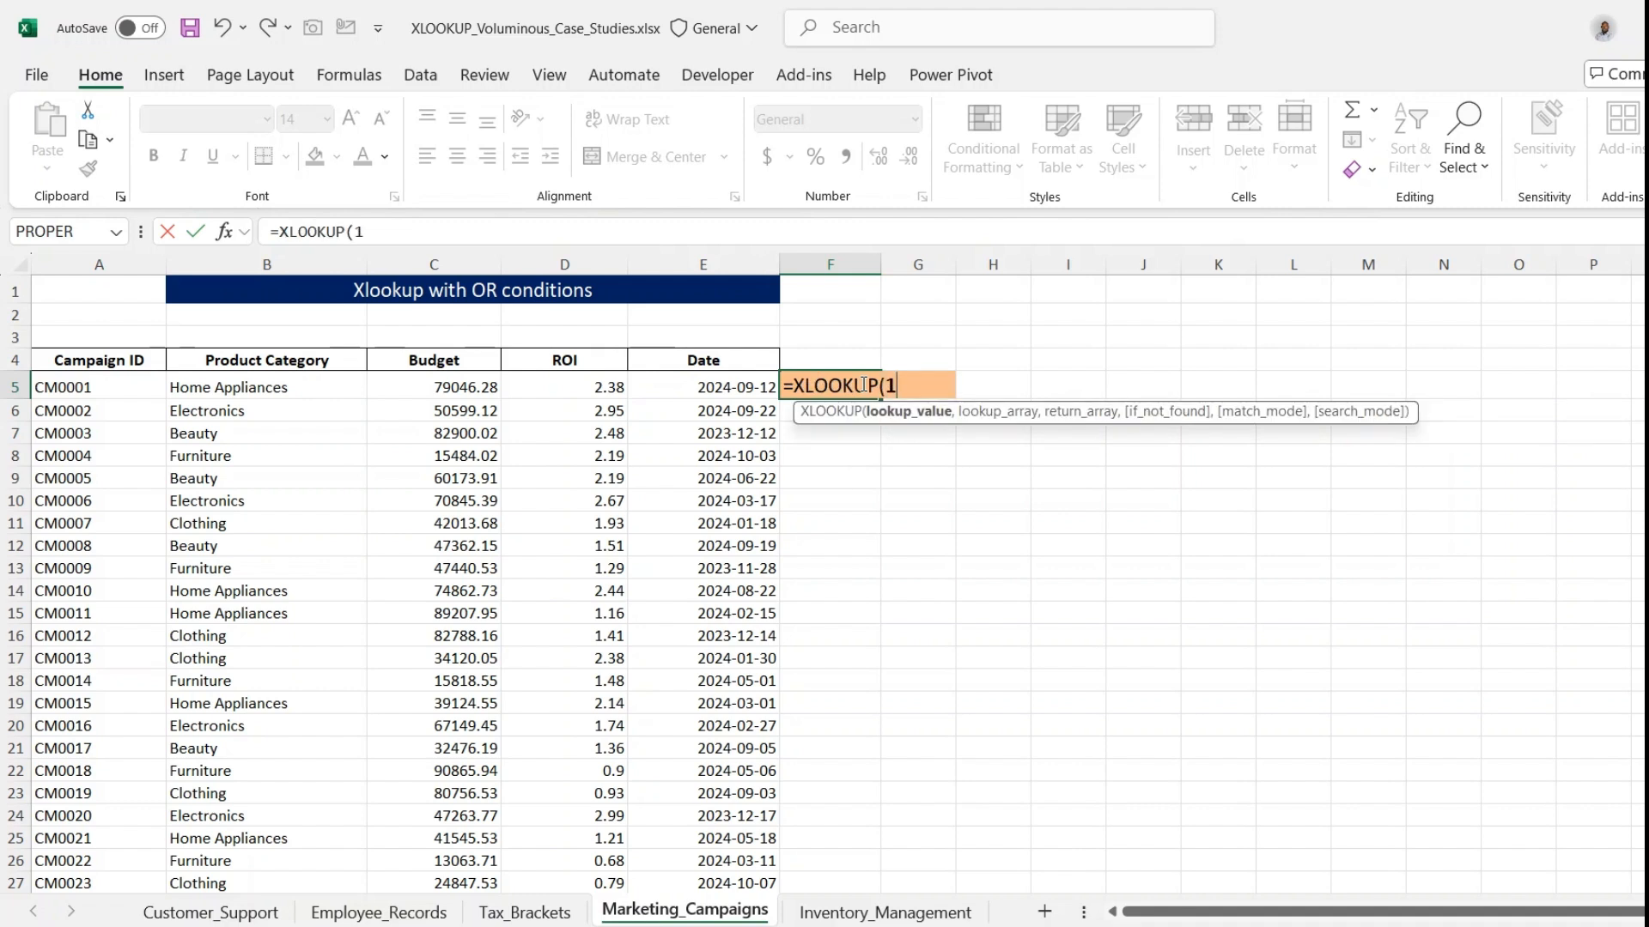
type(",")
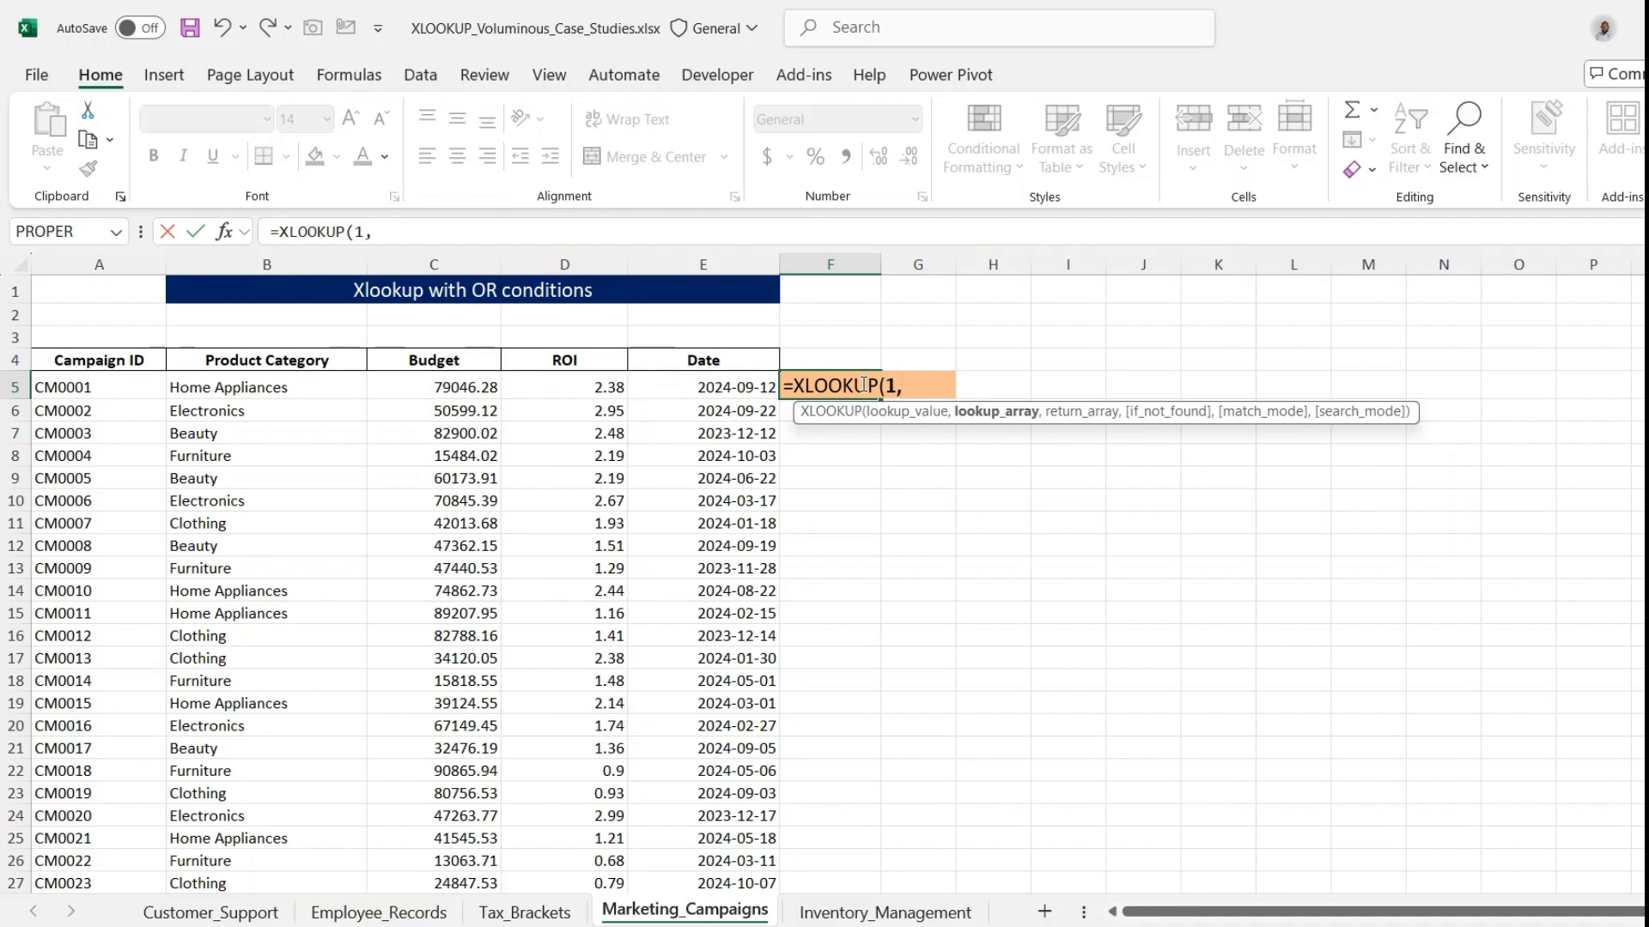
type("(")
- Enter the lookup array's first condition, testing whether the Product Category range B5:B1004 equals "Electronics"
left_click(286, 388)
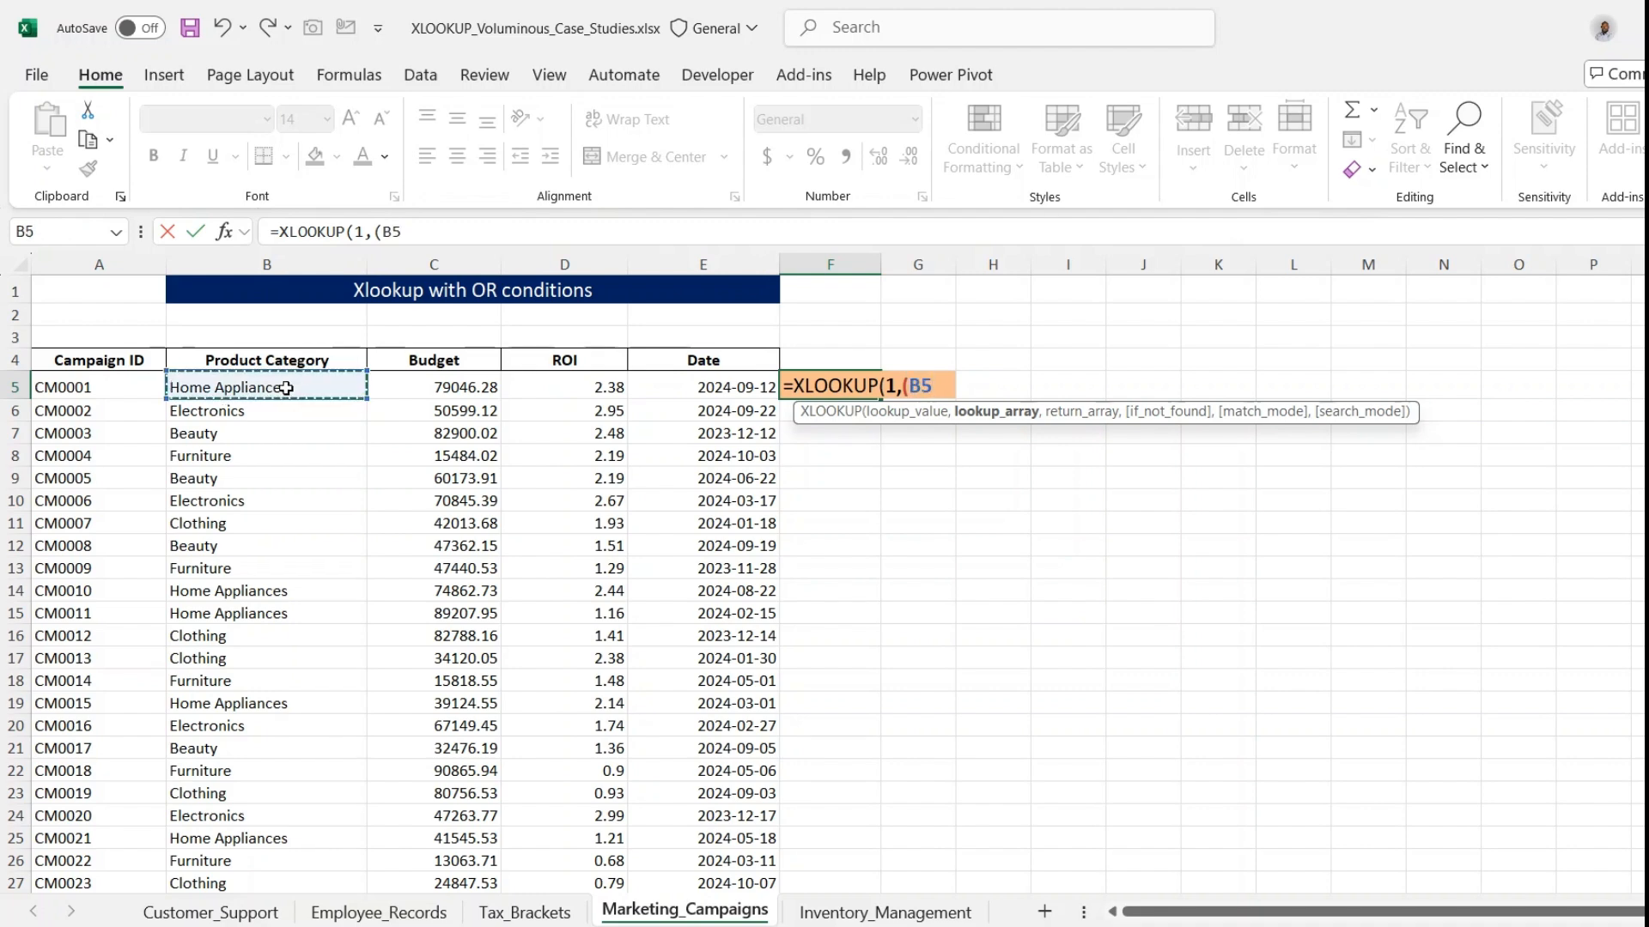
key("ctrl+shift+Down")
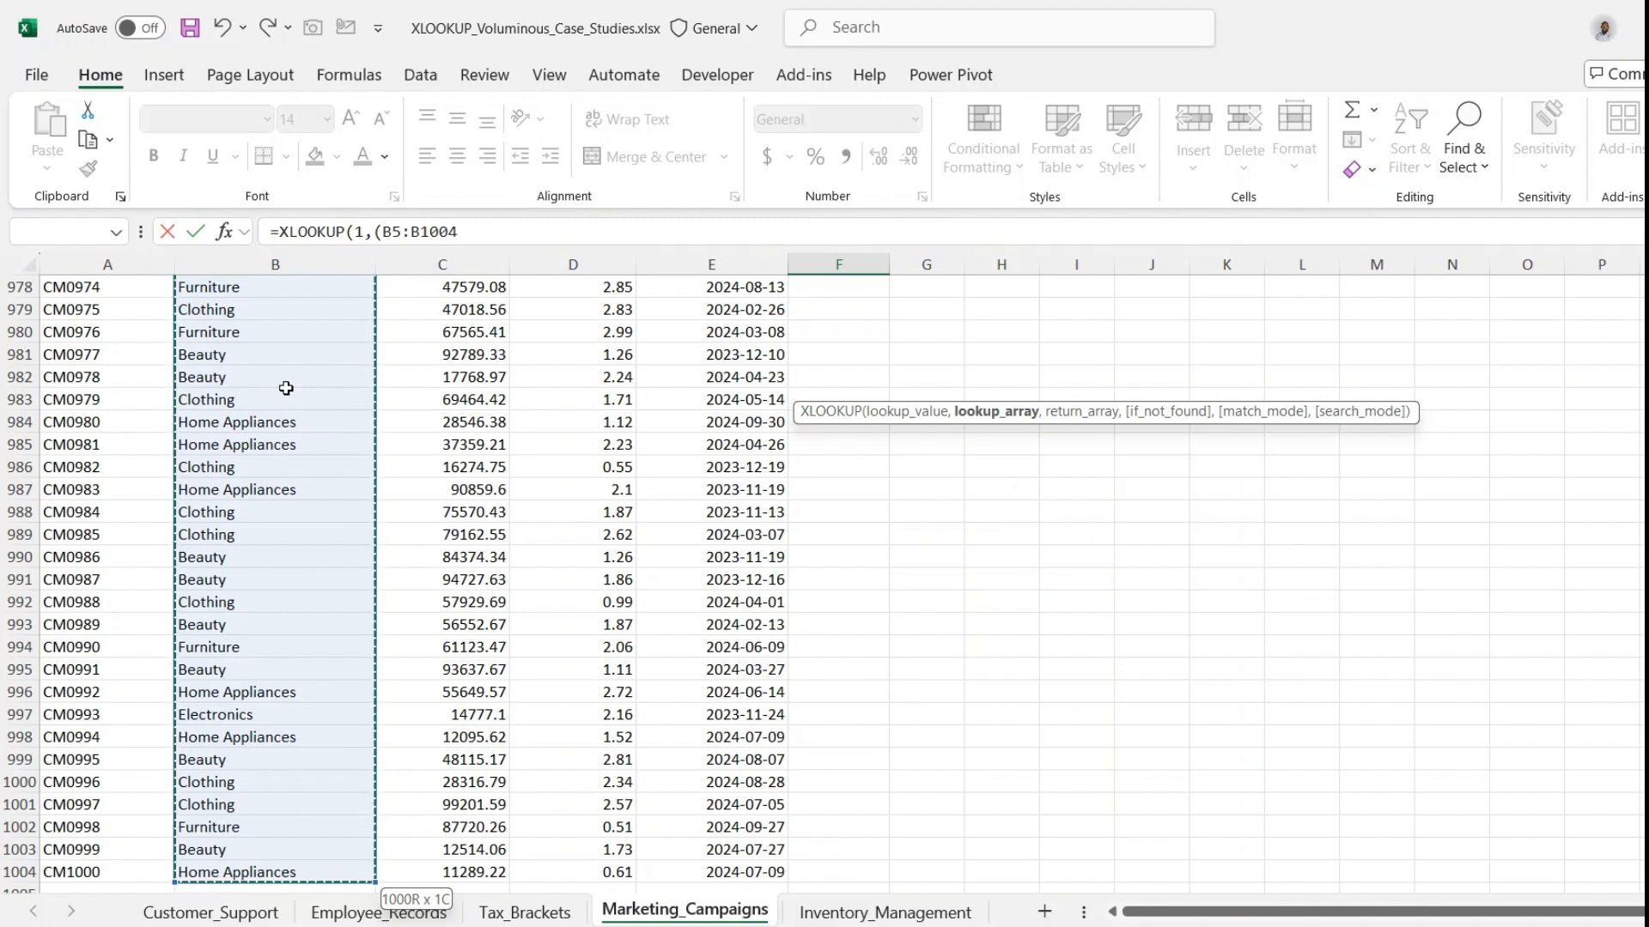
type("=")
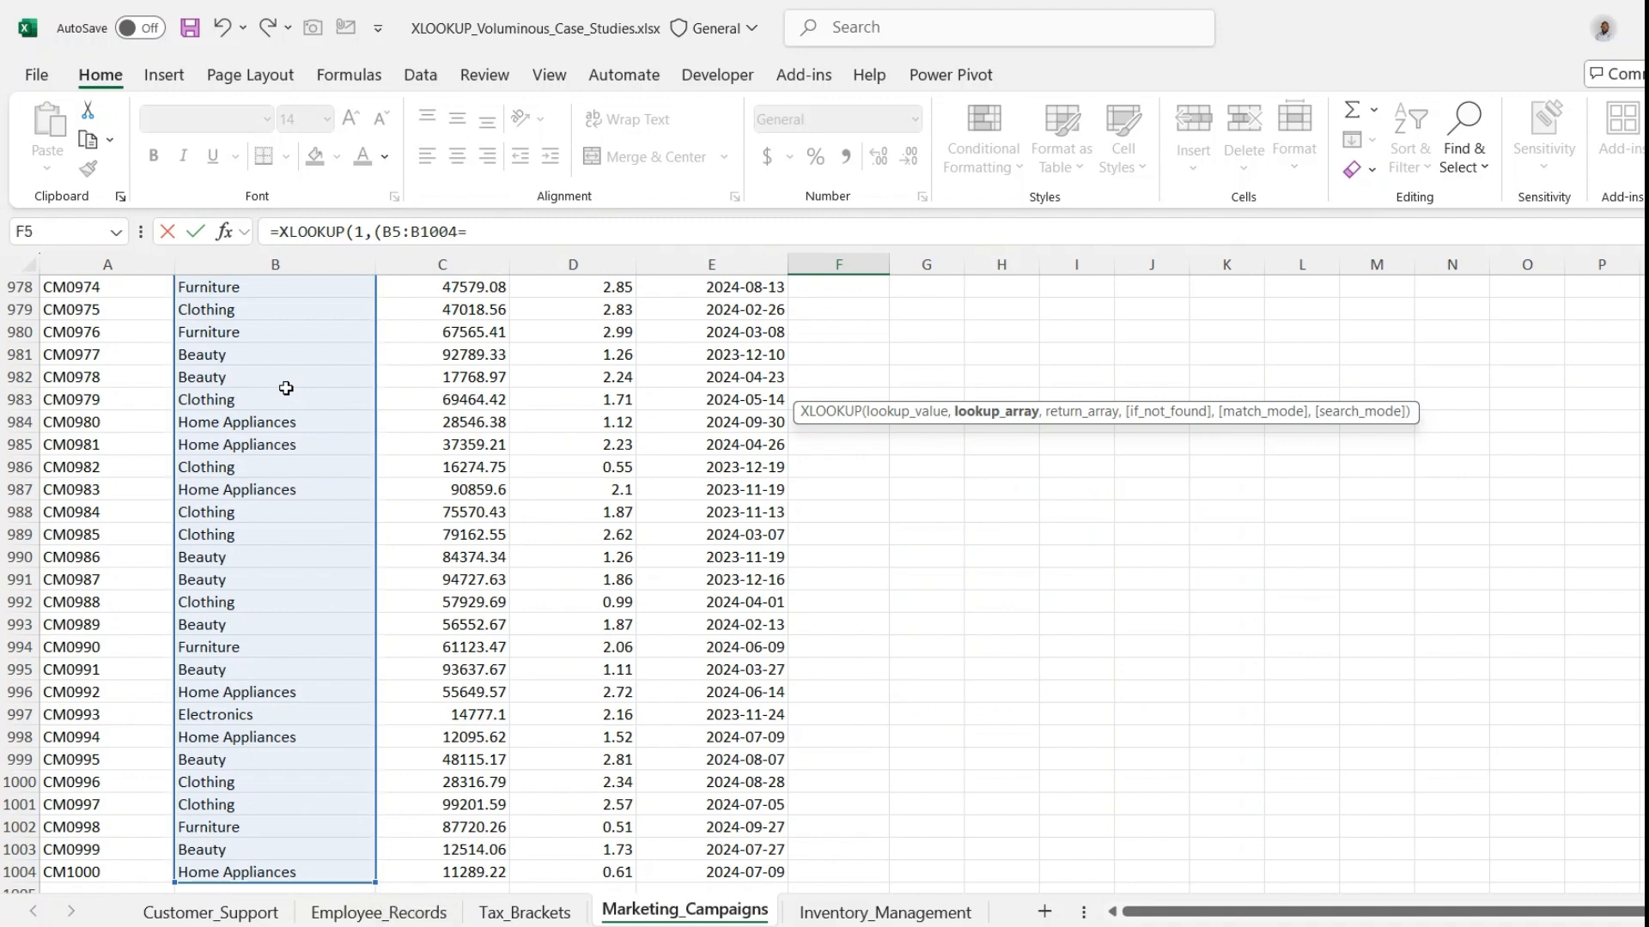
type("\"Electronics\")")
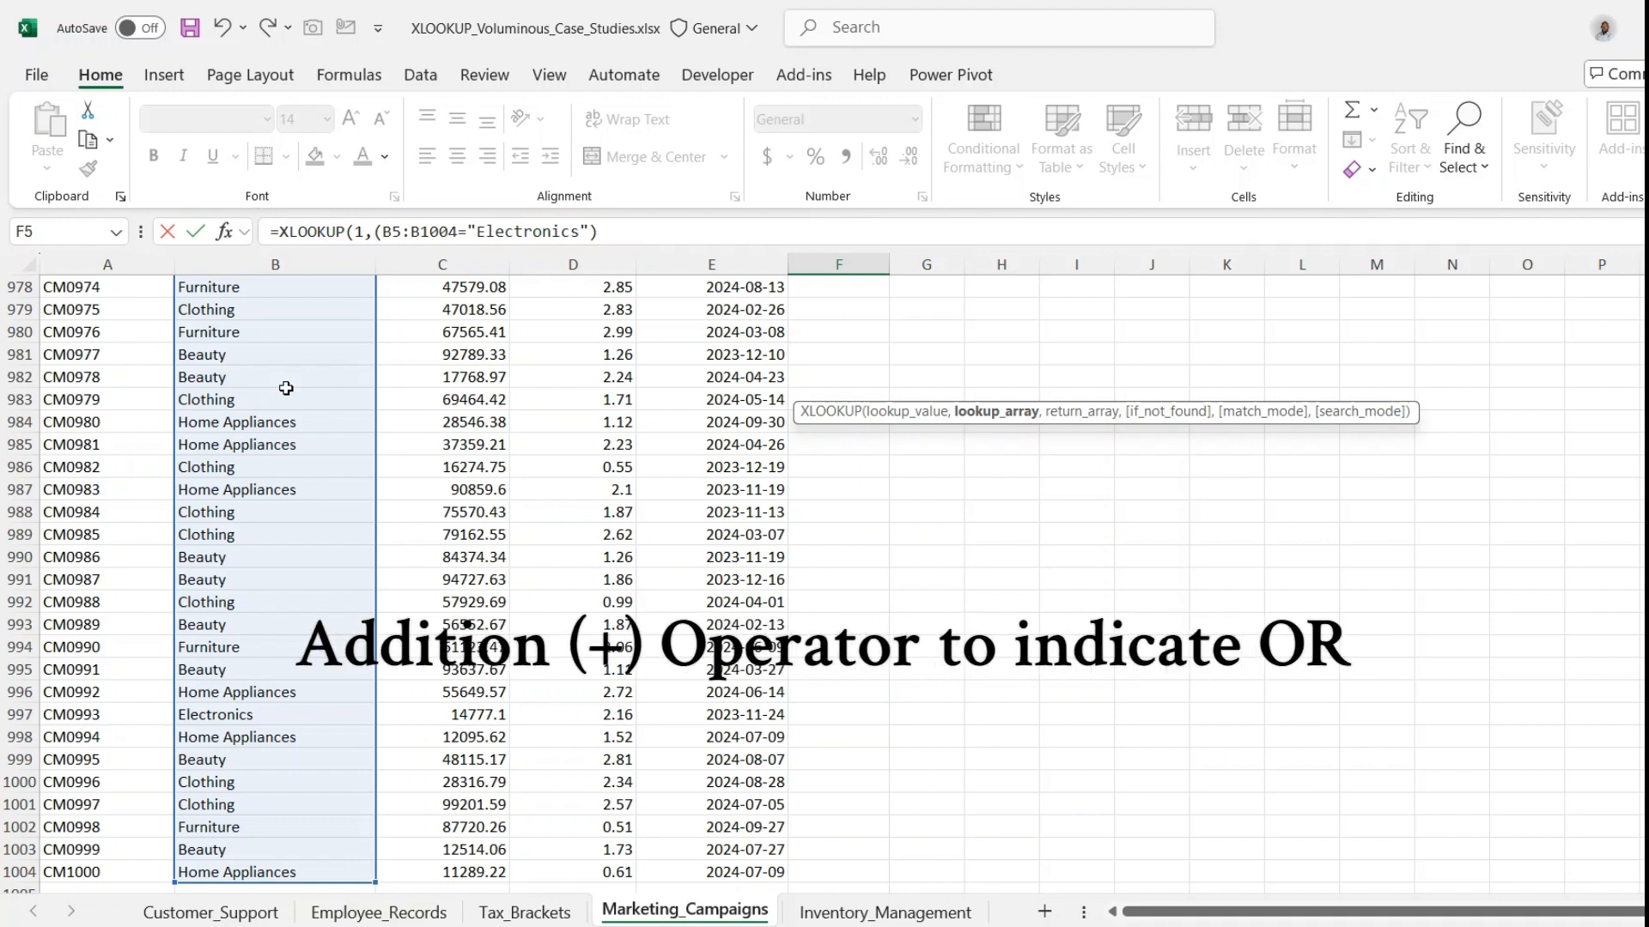
- Add an OR condition with the + operator, testing whether B5:B1004 equals "Home Appliances"
type("+")
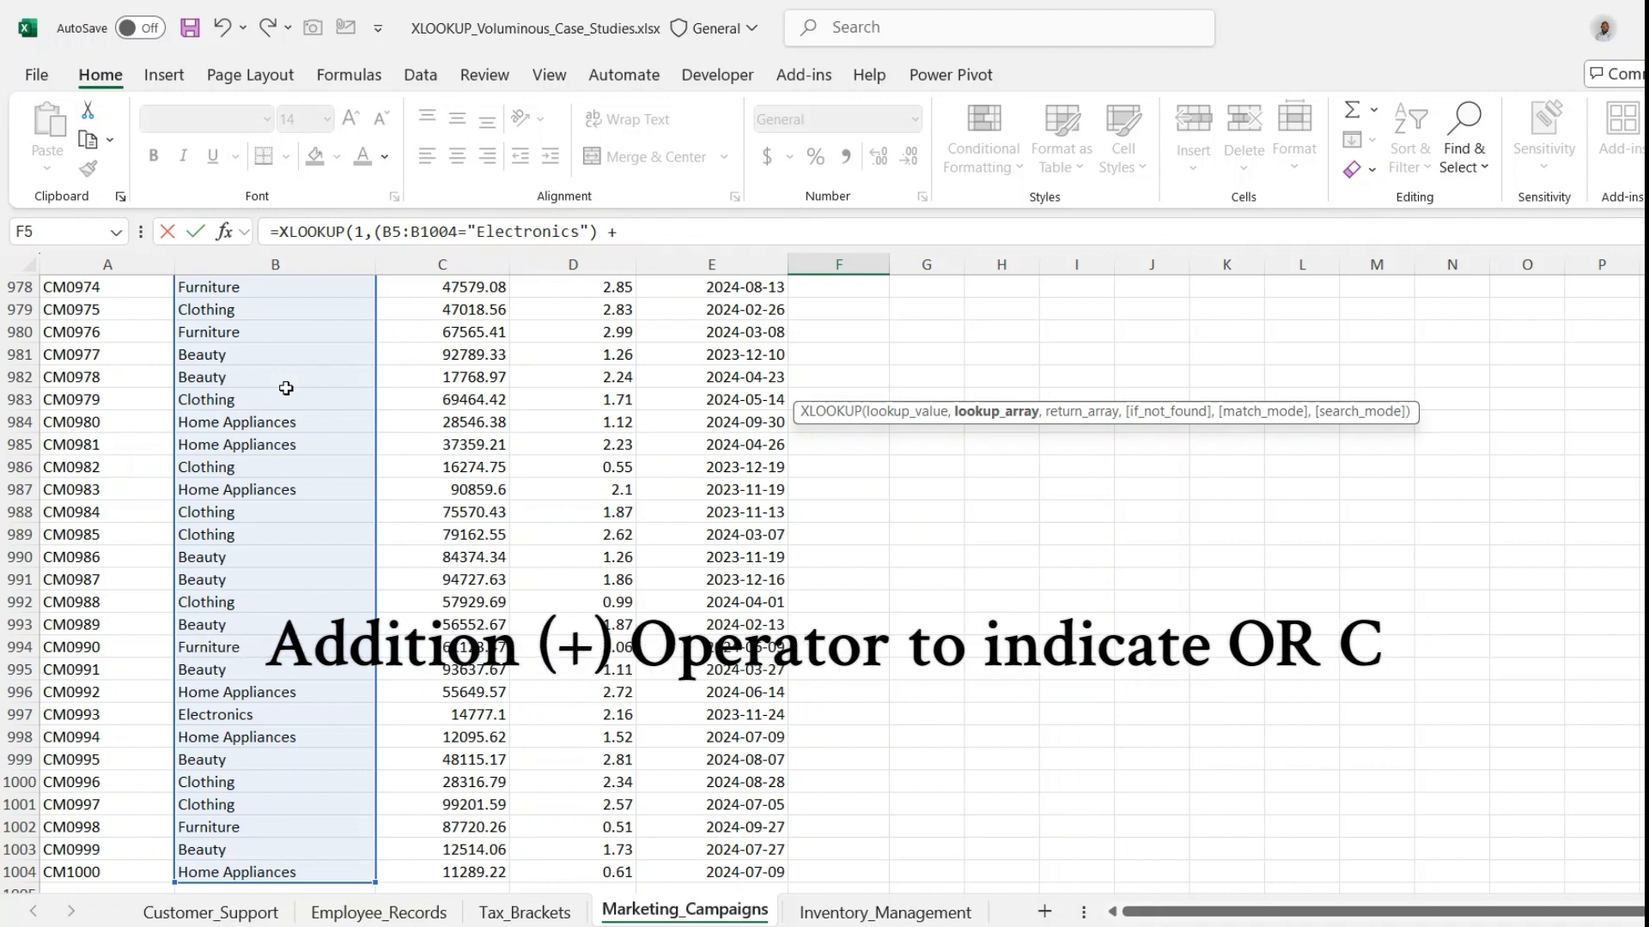
type(" (")
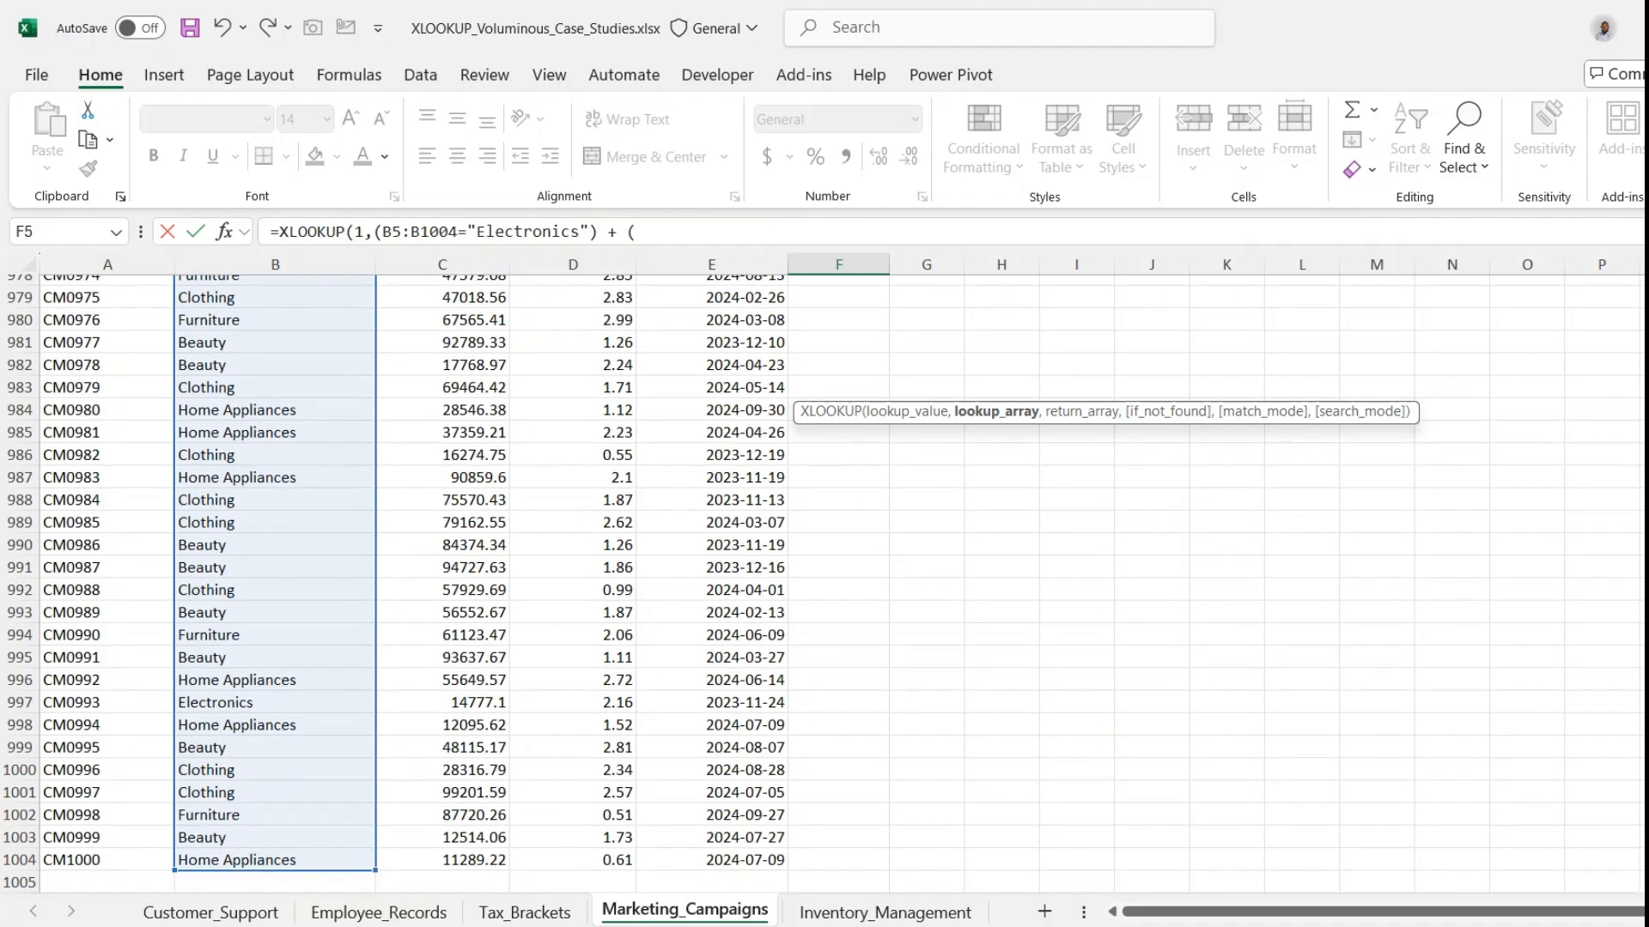
scroll(824, 584, "up", 20)
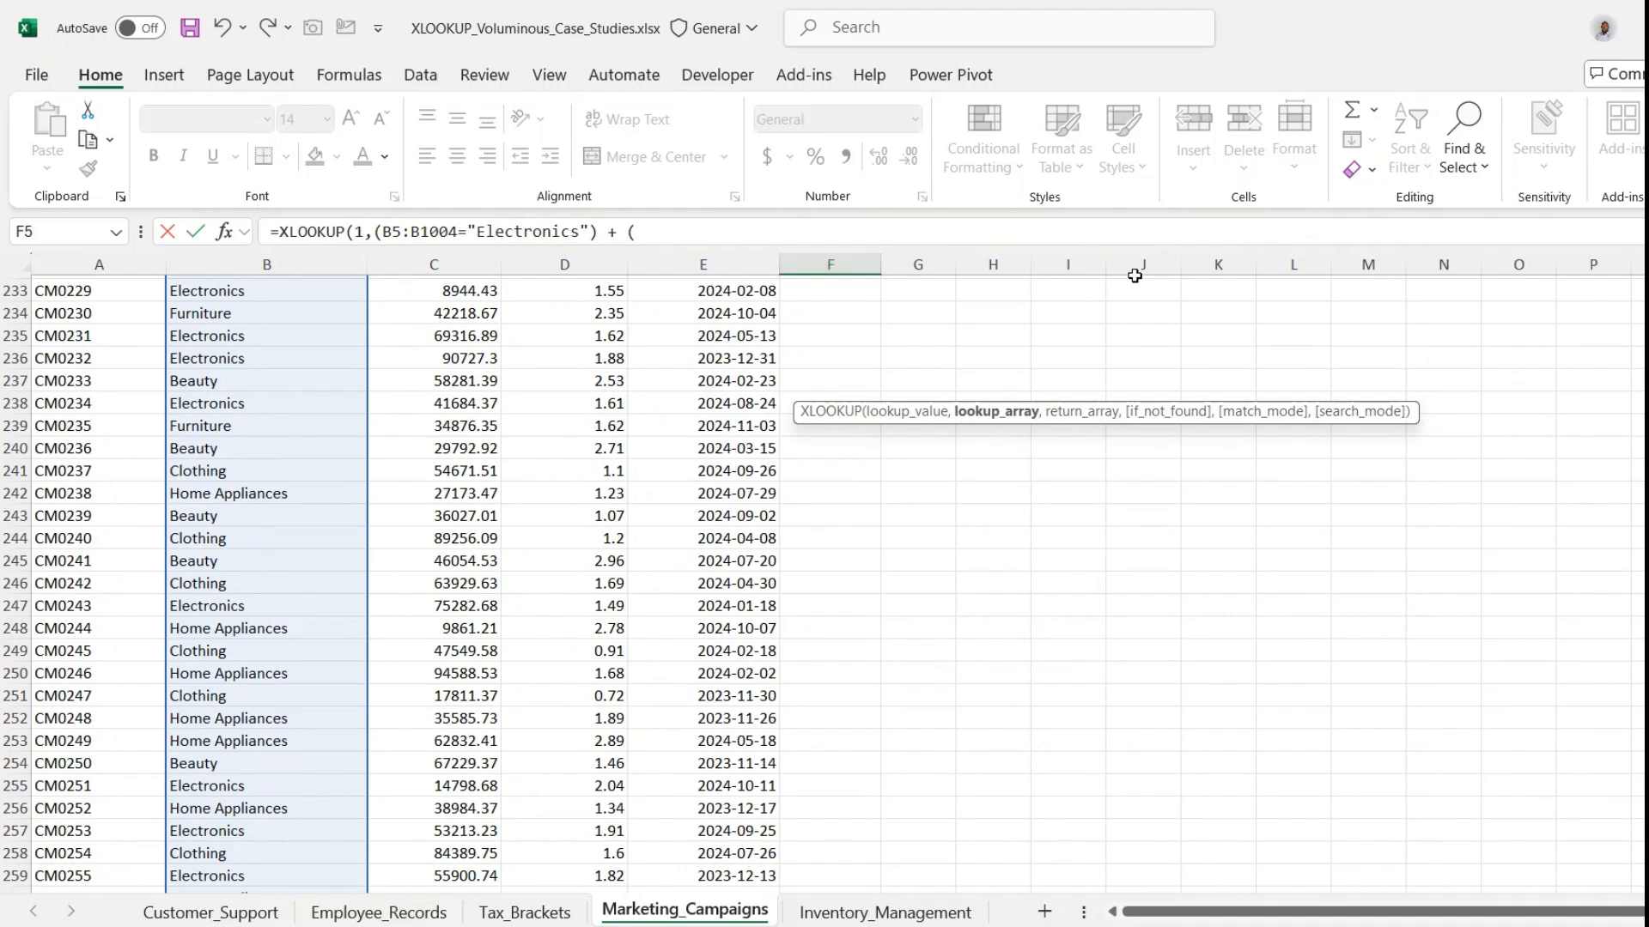
left_click(1186, 231)
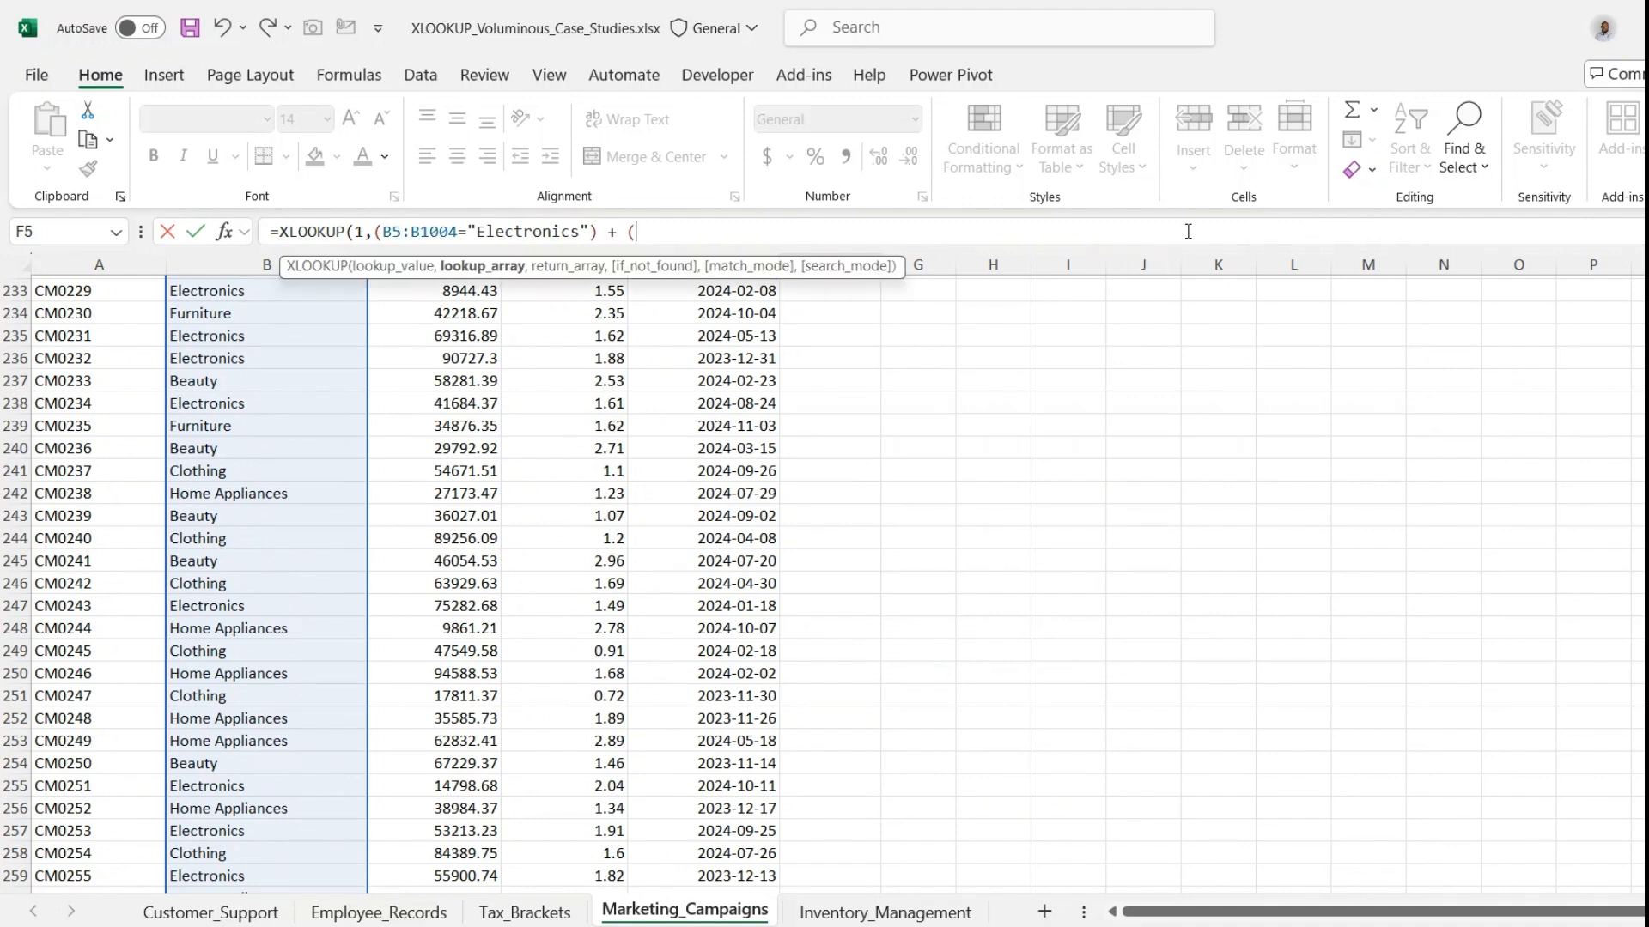
type("b")
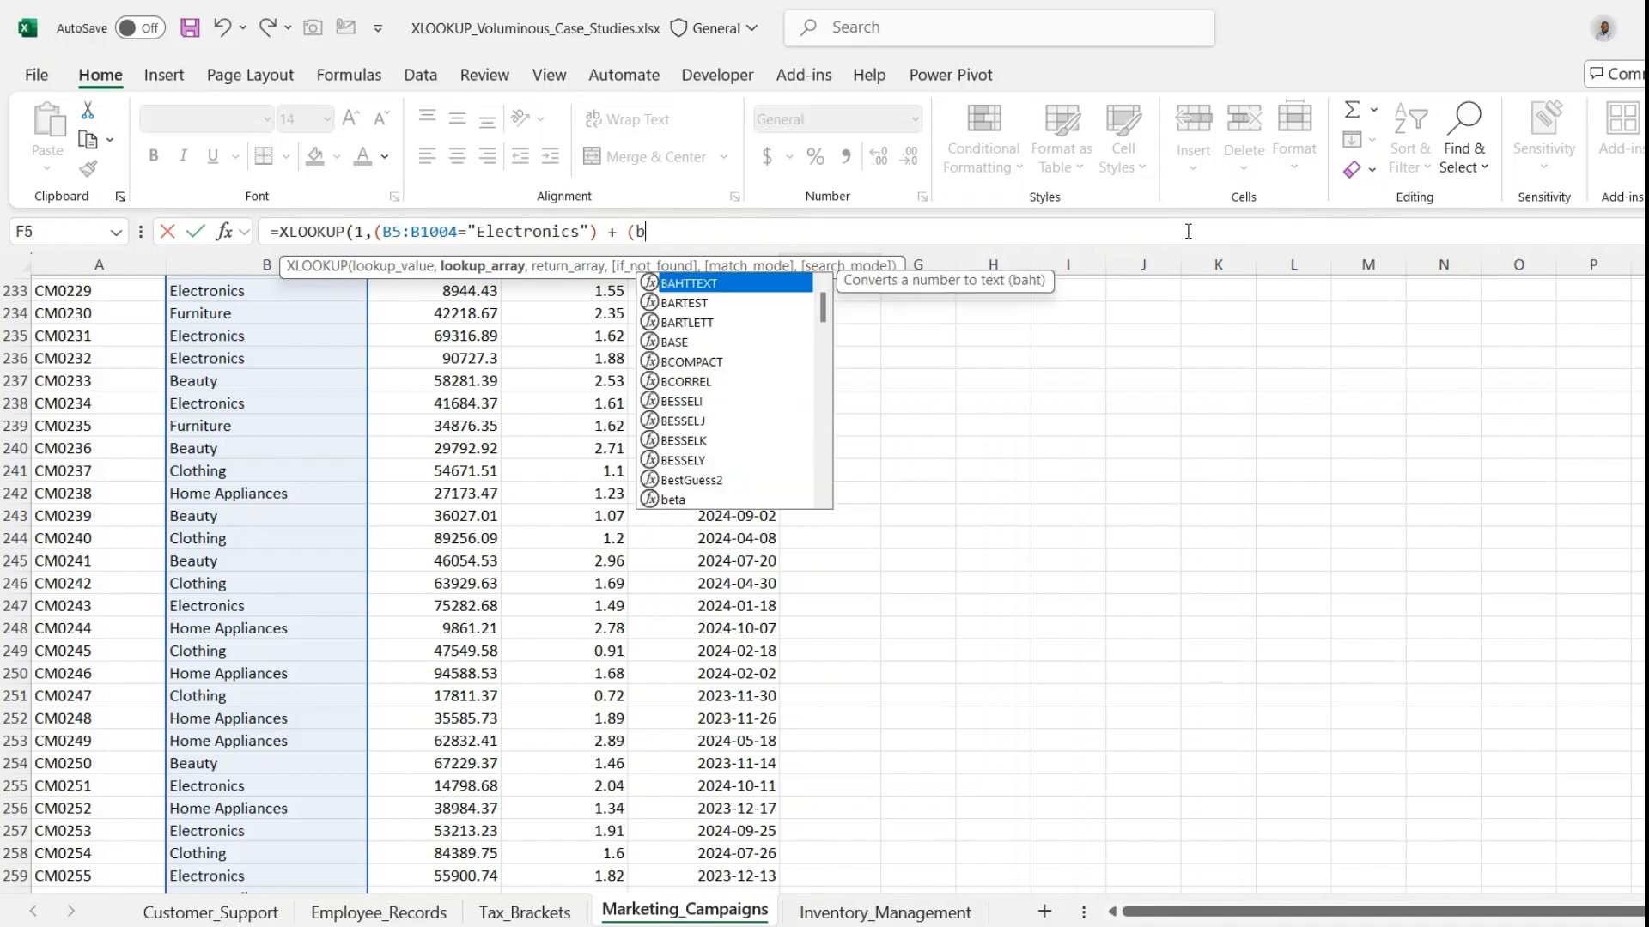
type("5:b1000")
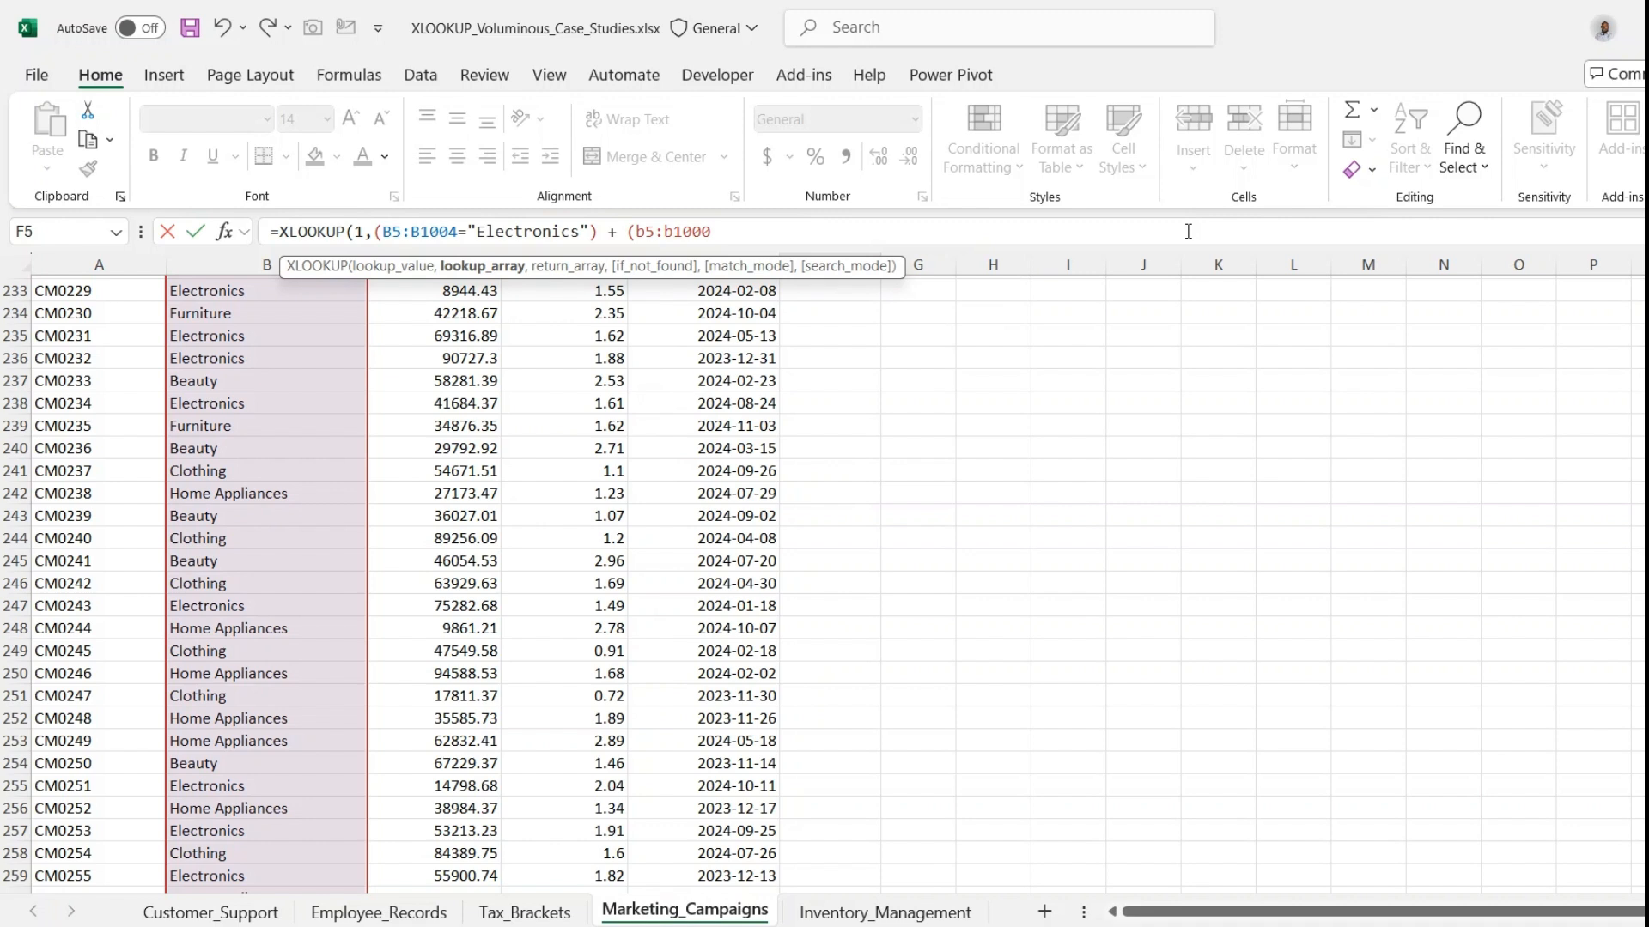
key("BackSpace")
type("4=\"")
type("Home Appliances\")")
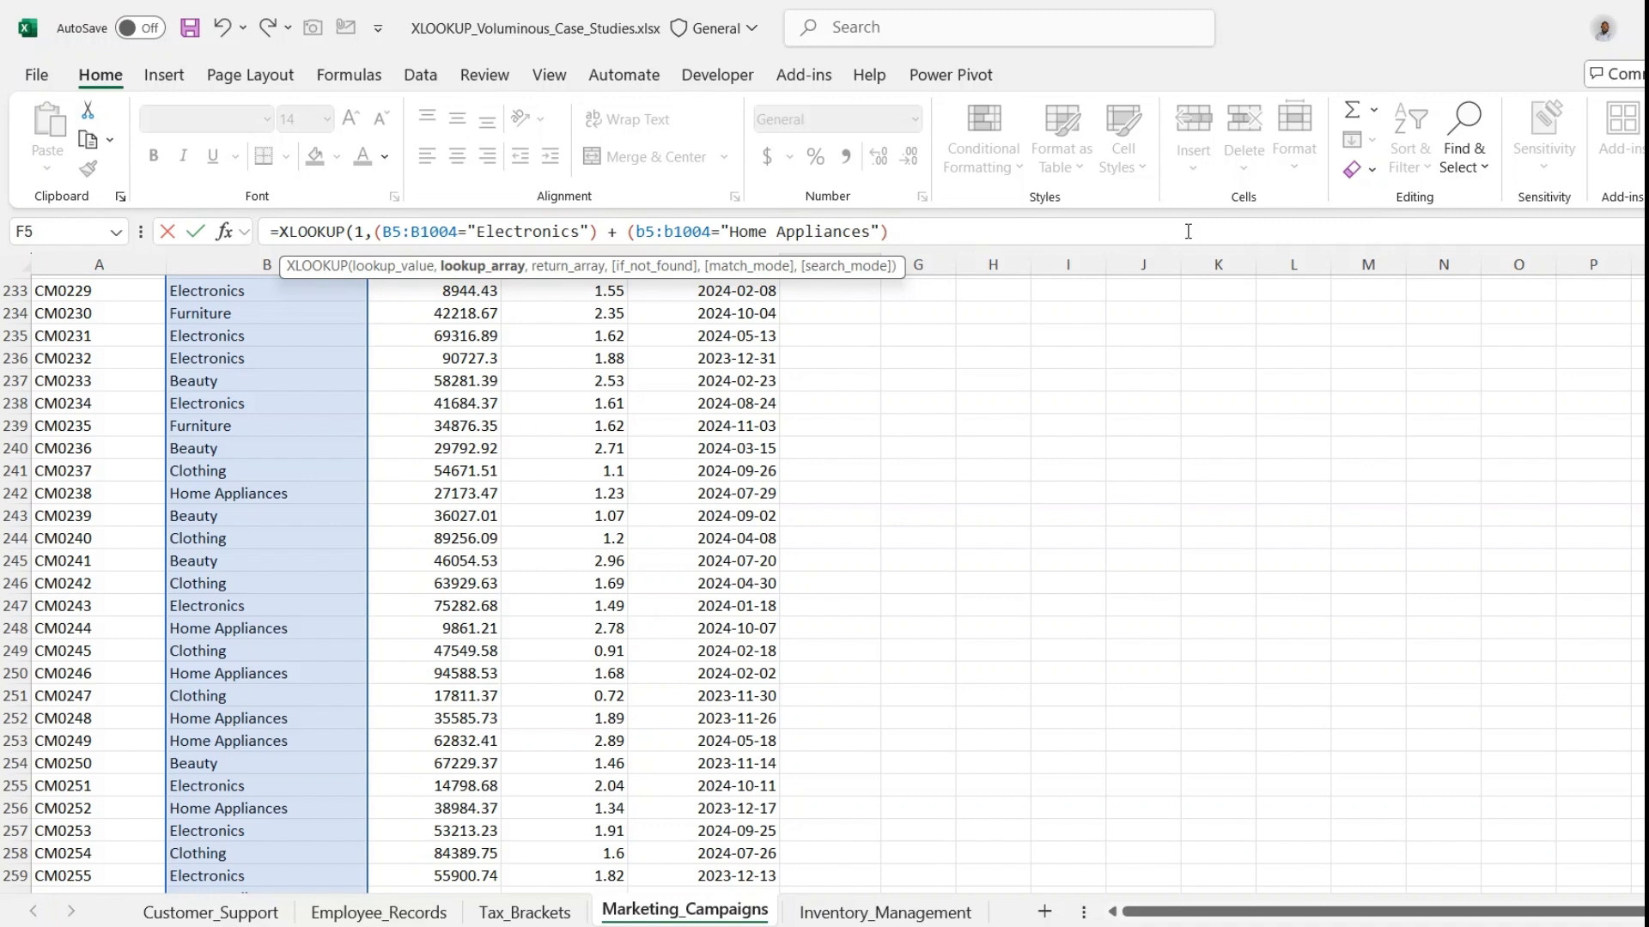
- Set the Budget range C5:C1004 as the return array and complete the XLOOKUP formula in F5
type(",")
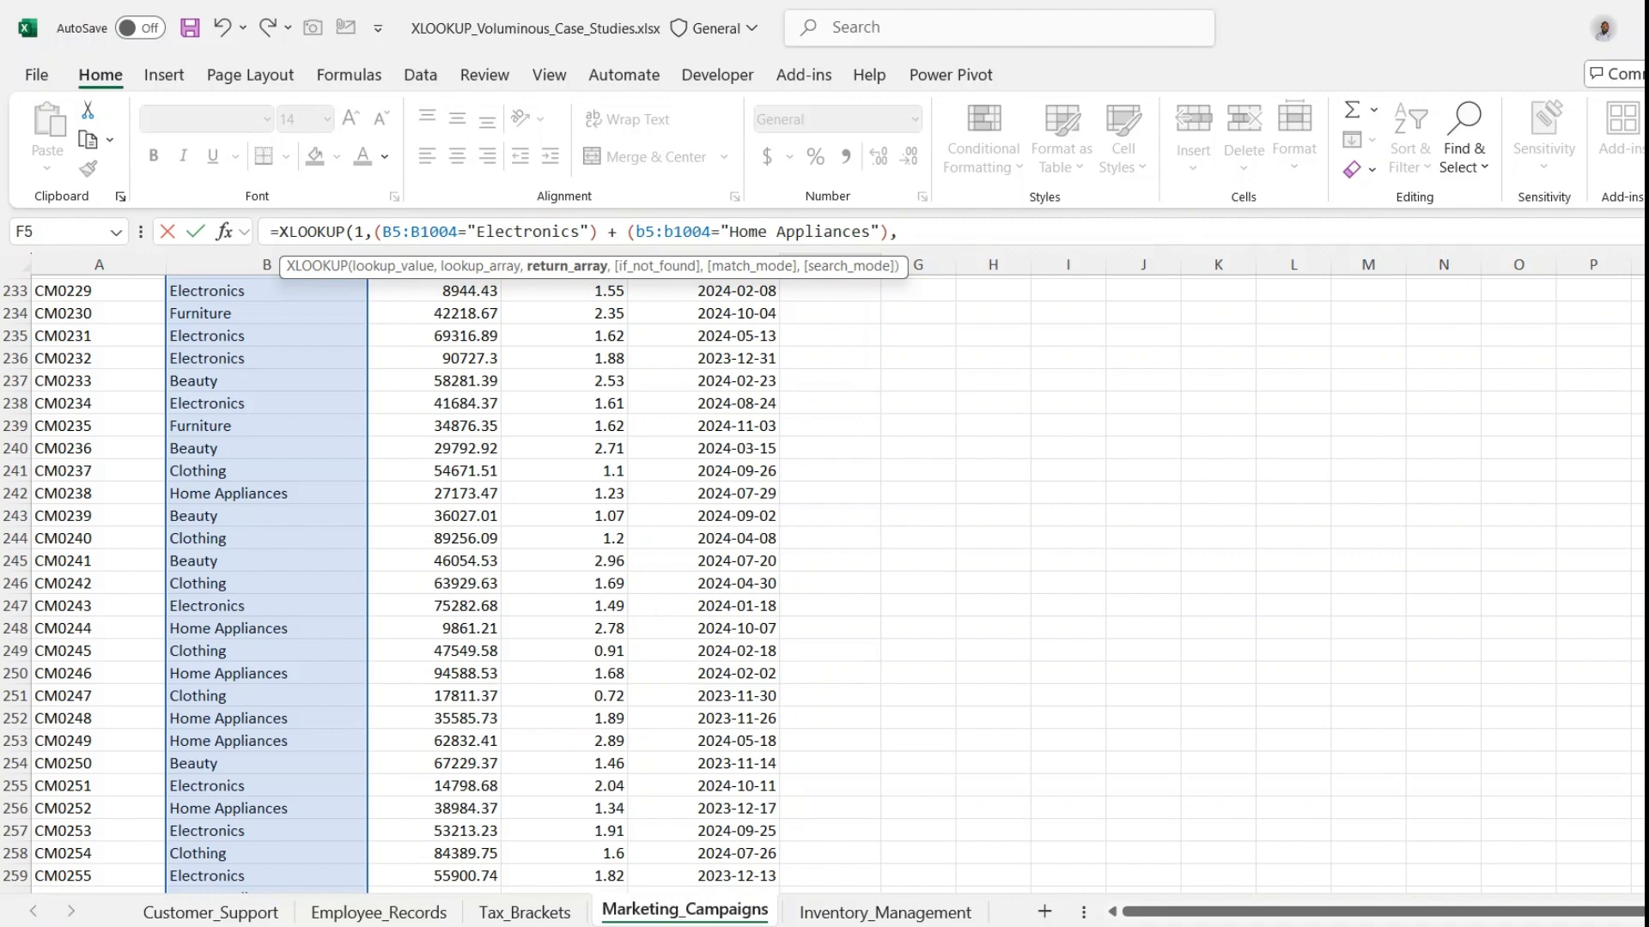
scroll(827, 456, "up", 20)
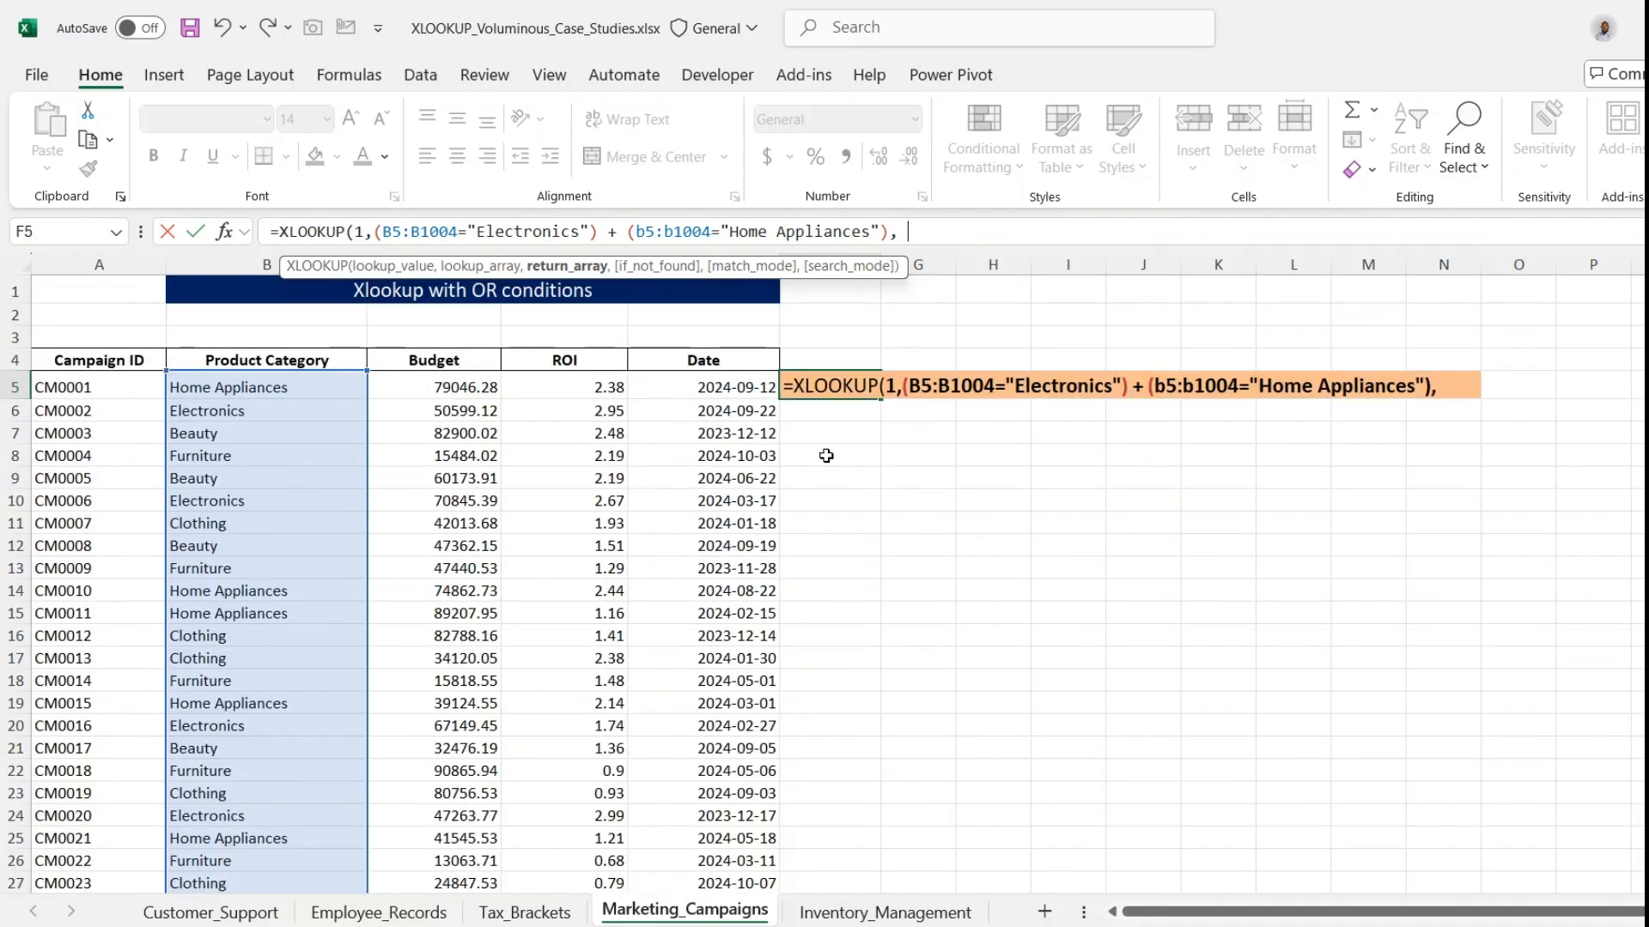
left_click(477, 383)
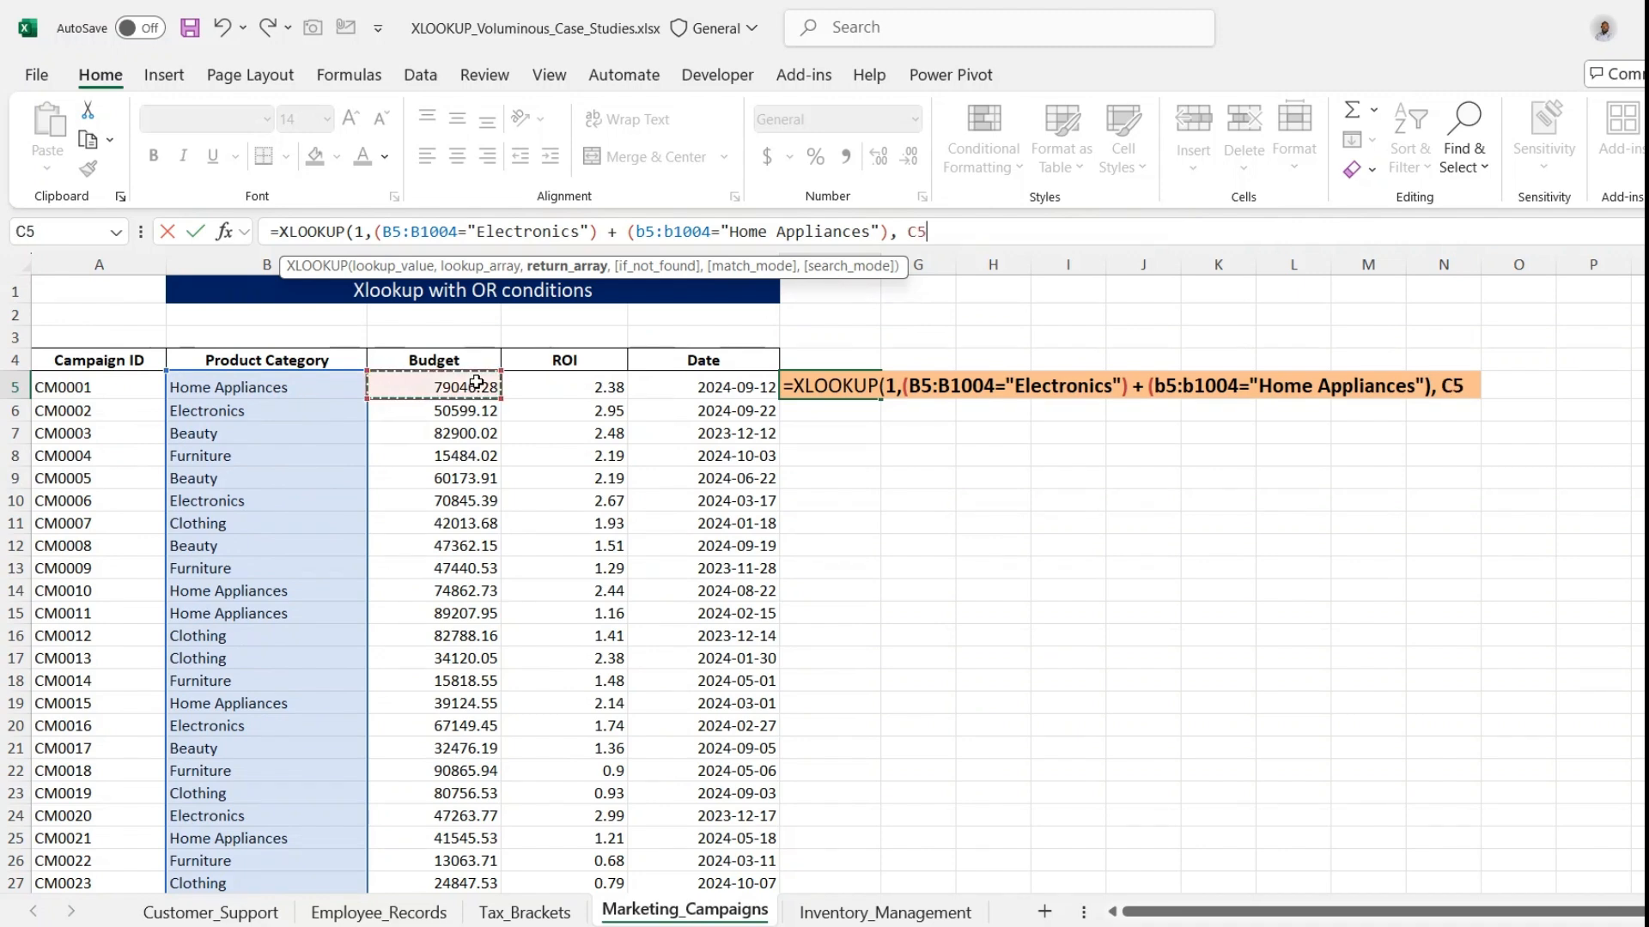
key("ctrl+shift+Down")
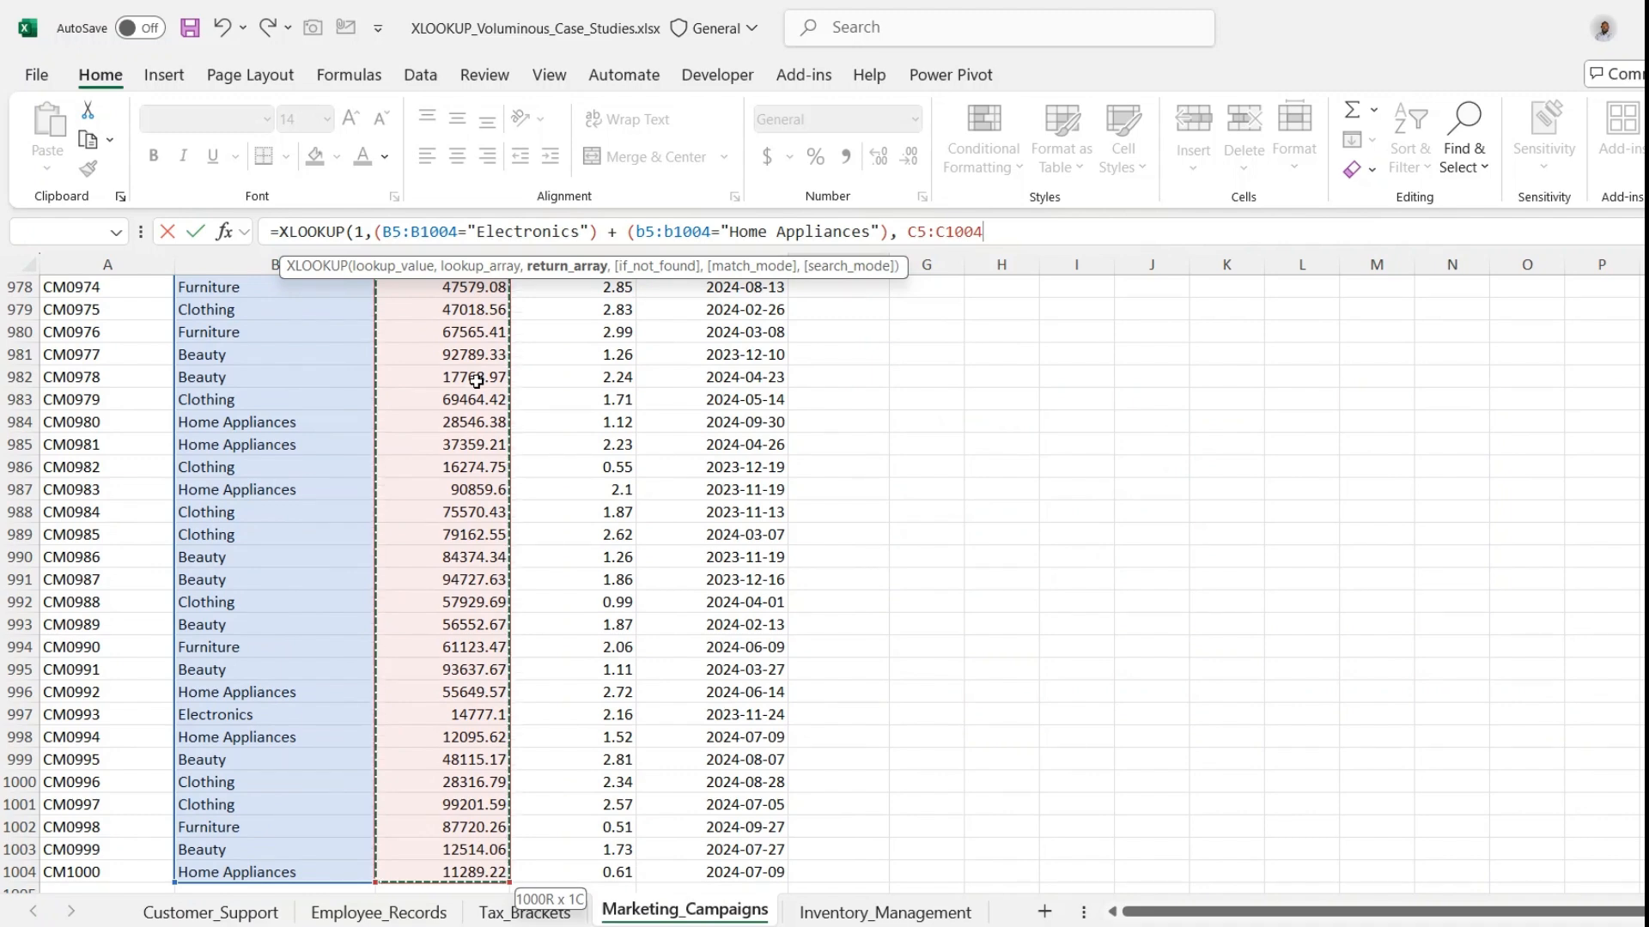
type(")")
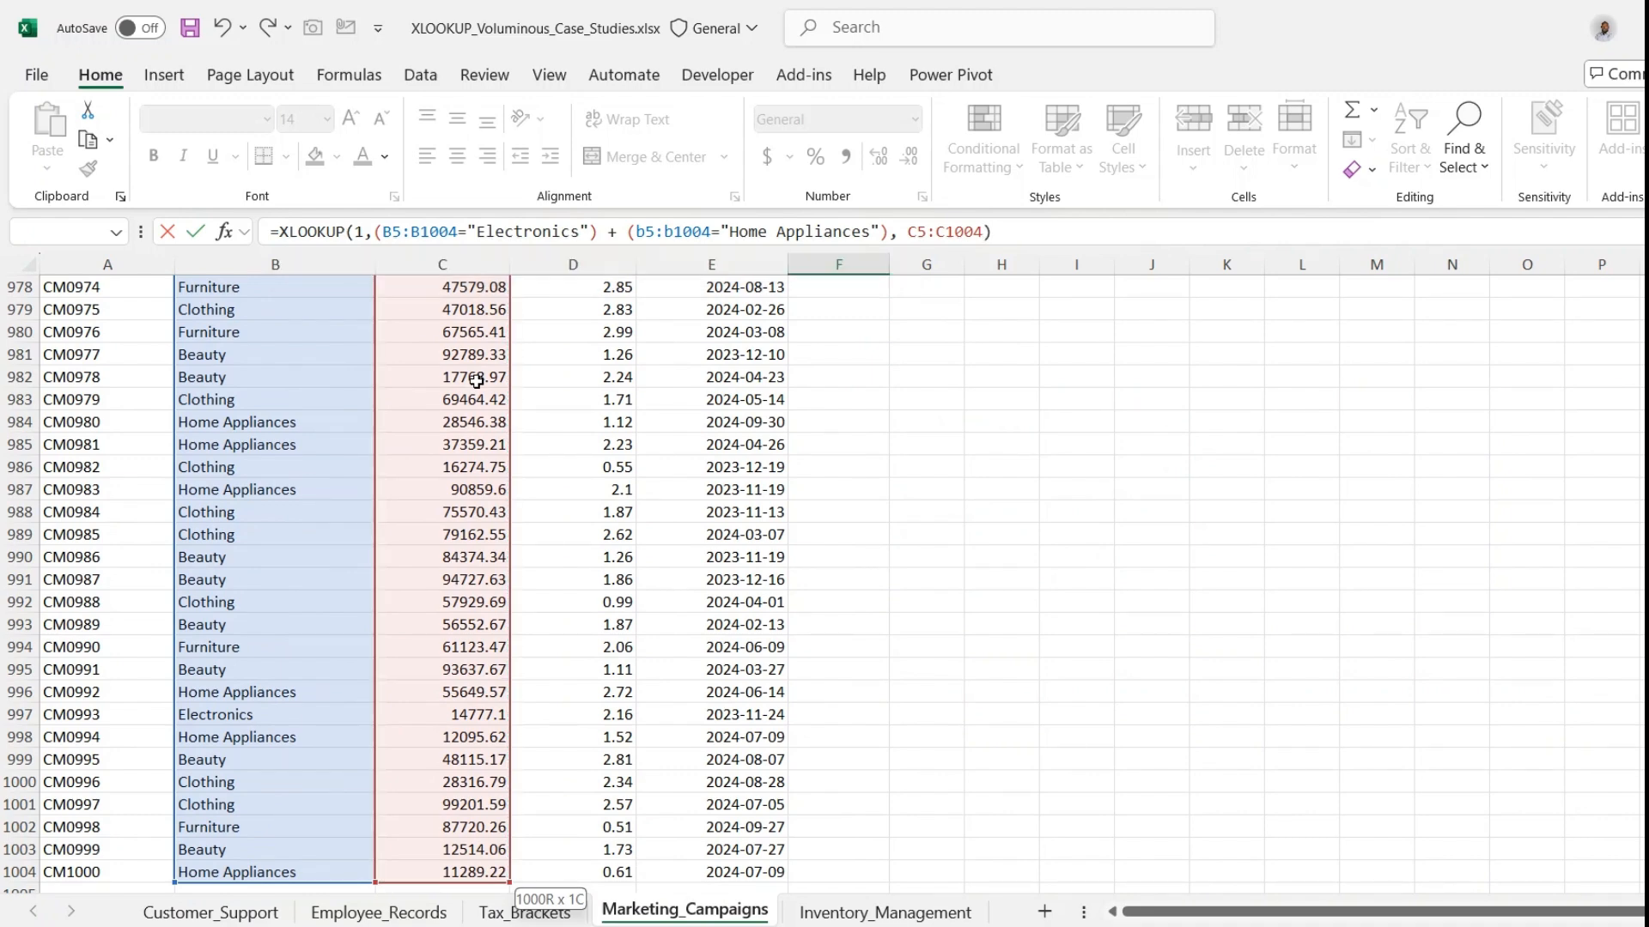
key("Return")
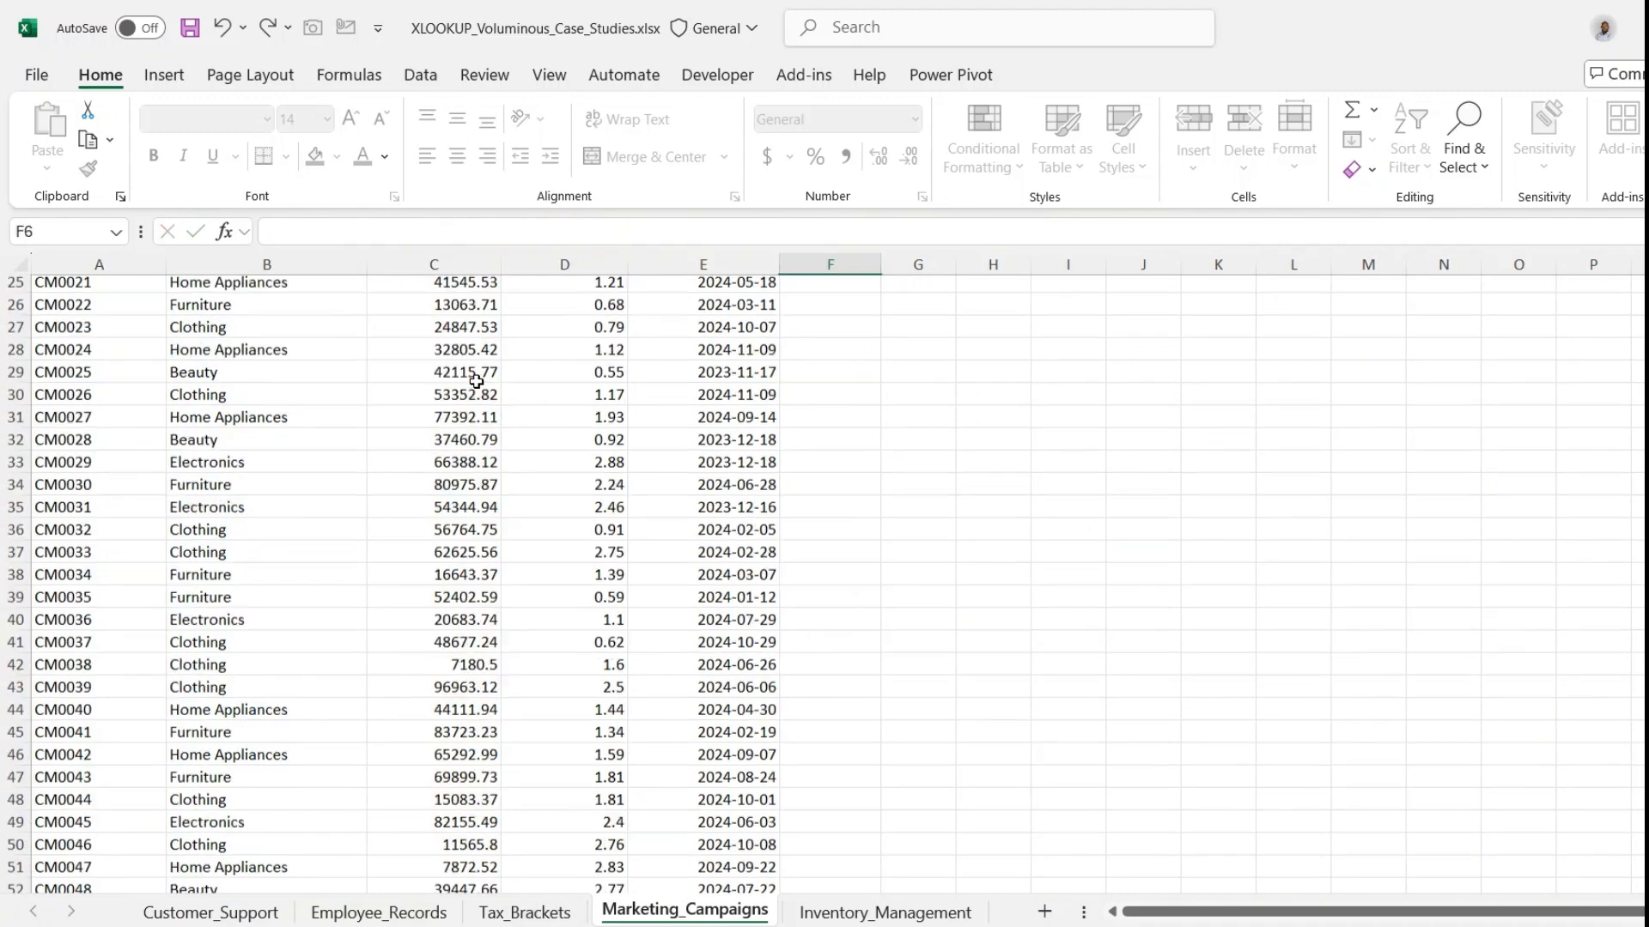
key("Up")
key("Up")
key("Up")
key("Up")
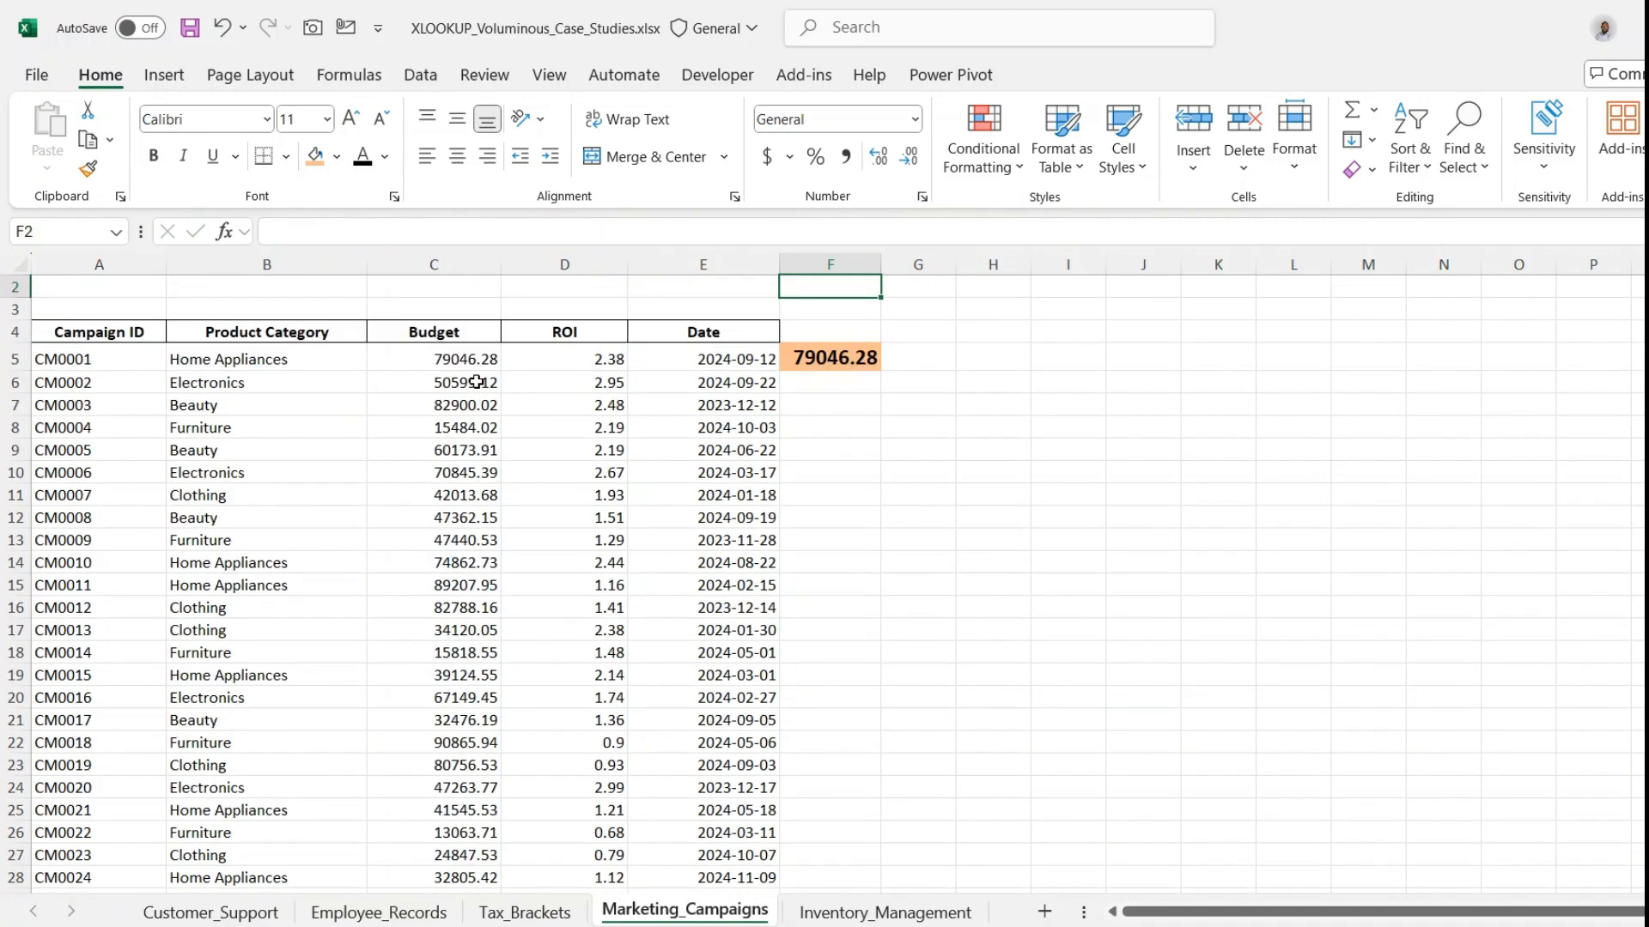
- Review the XLOOKUP formula in F5, examining each category condition, the + operator, the combined lookup array and the lookup value 1
left_click(797, 360)
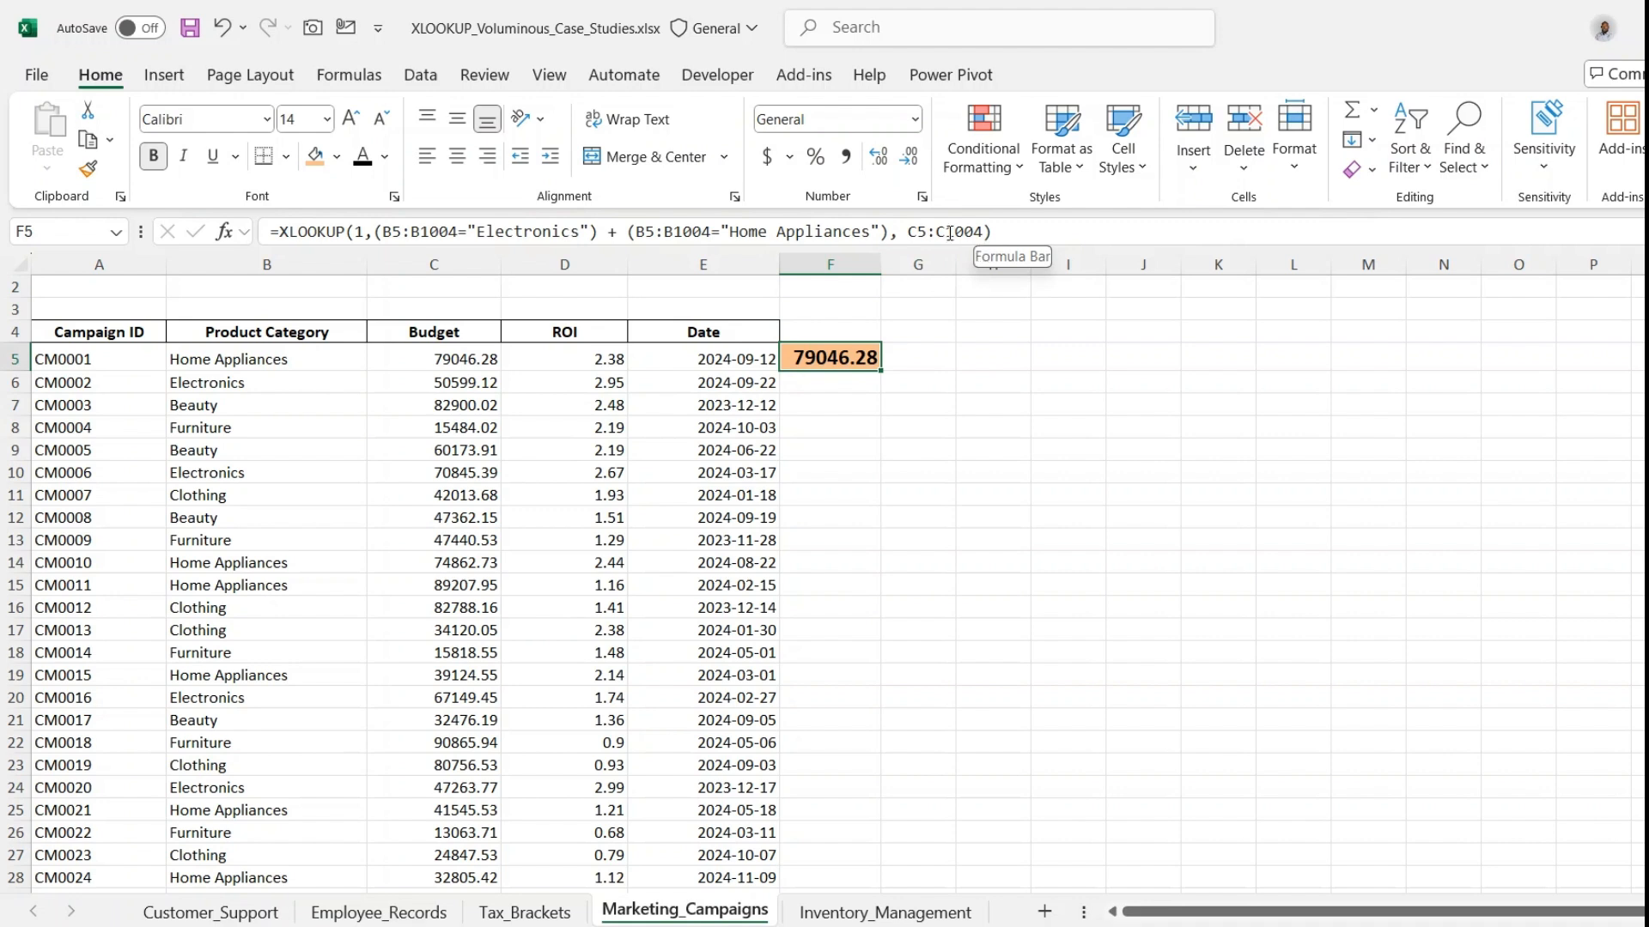
left_click(379, 234)
left_click_drag(379, 234, 601, 234)
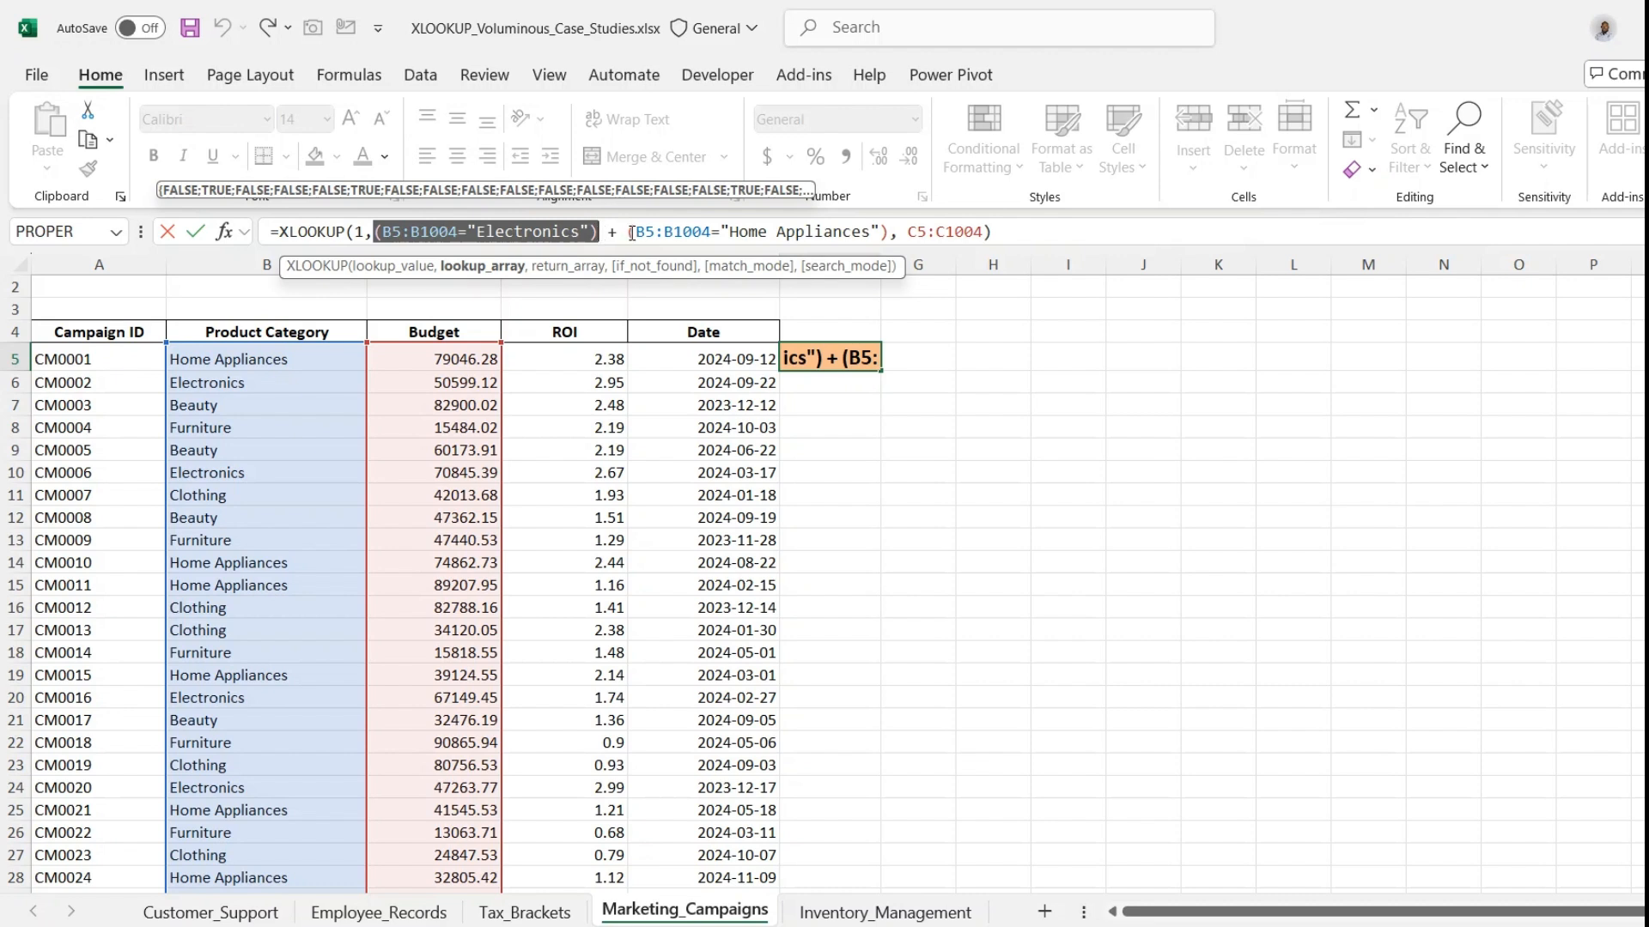
left_click_drag(632, 234, 888, 239)
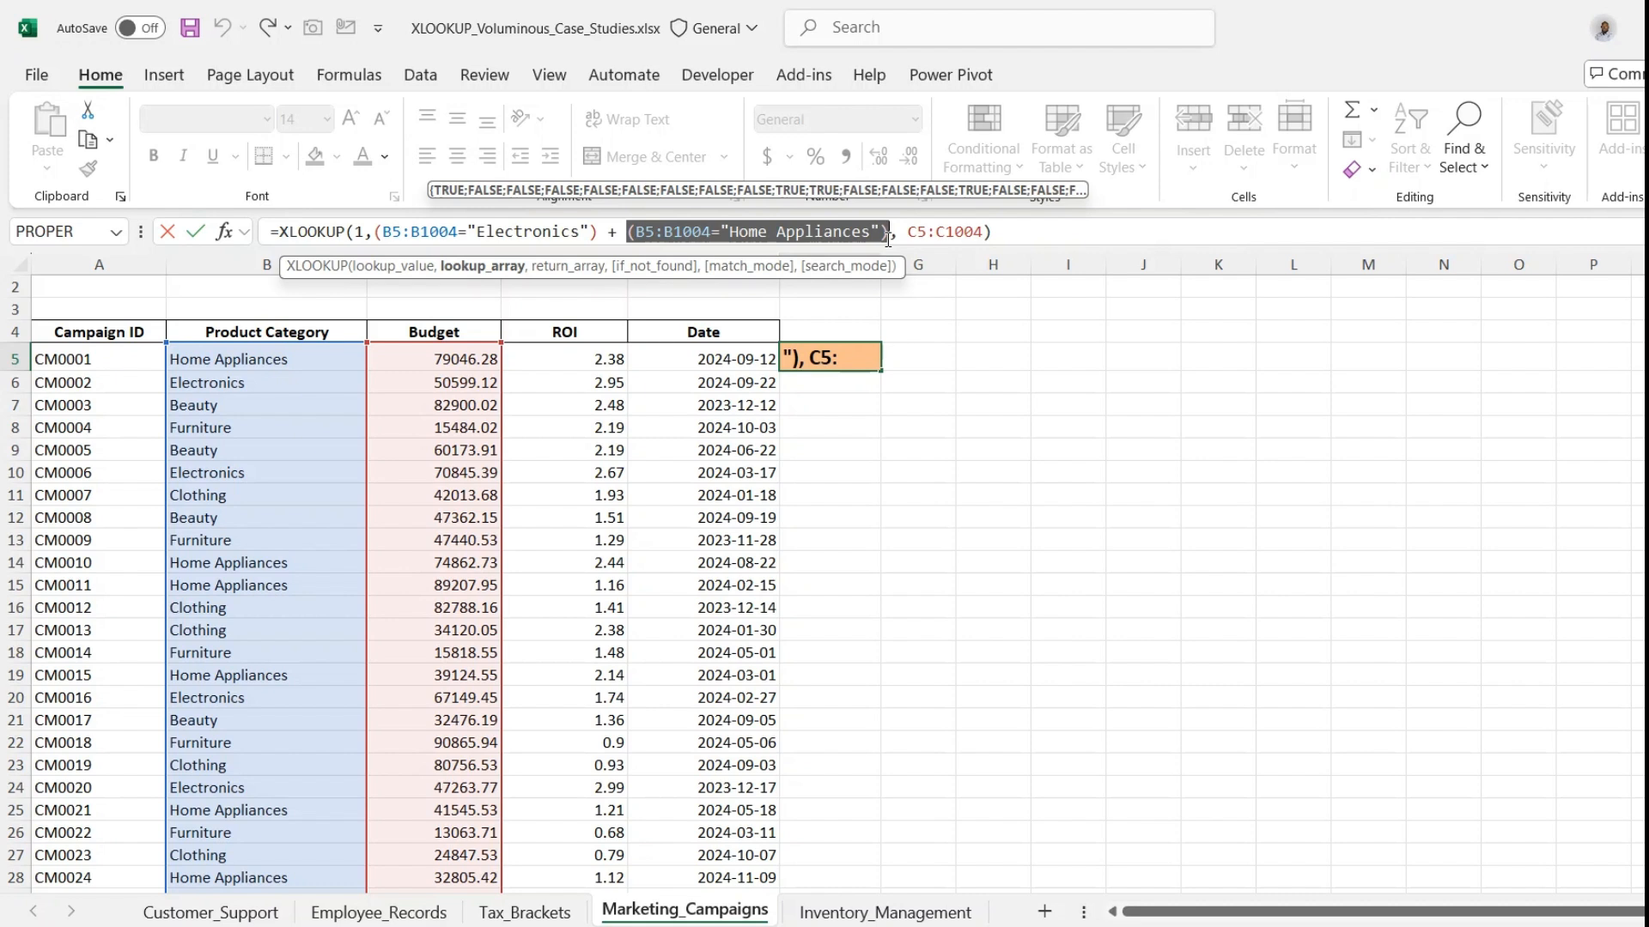
left_click_drag(598, 234, 629, 239)
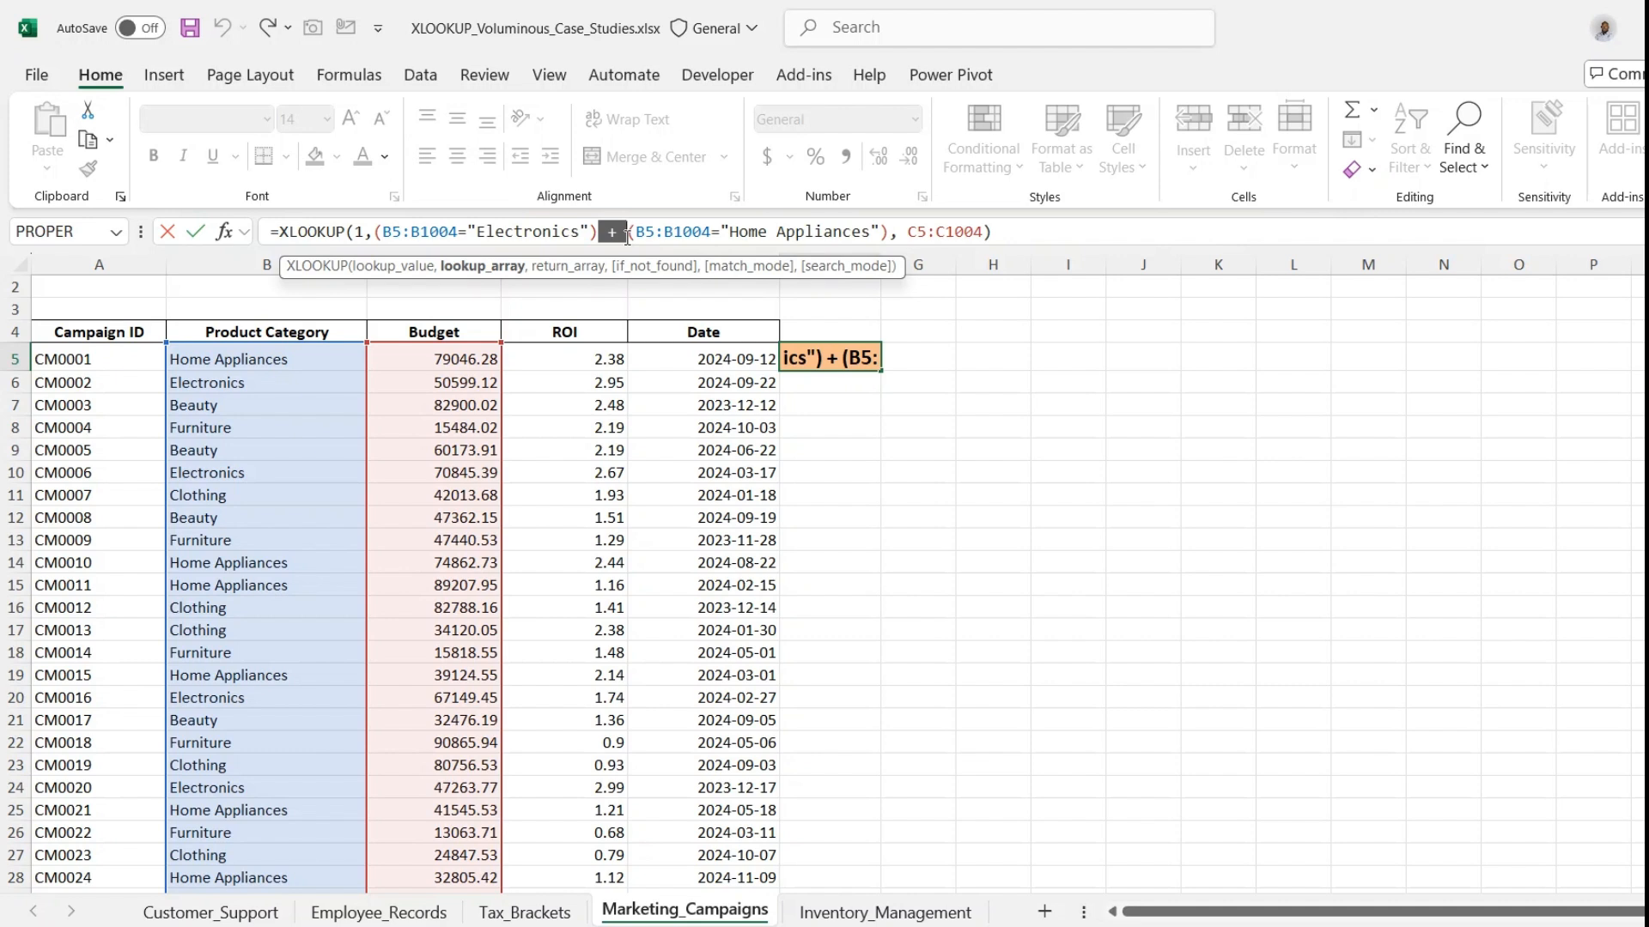
left_click_drag(375, 230, 989, 234)
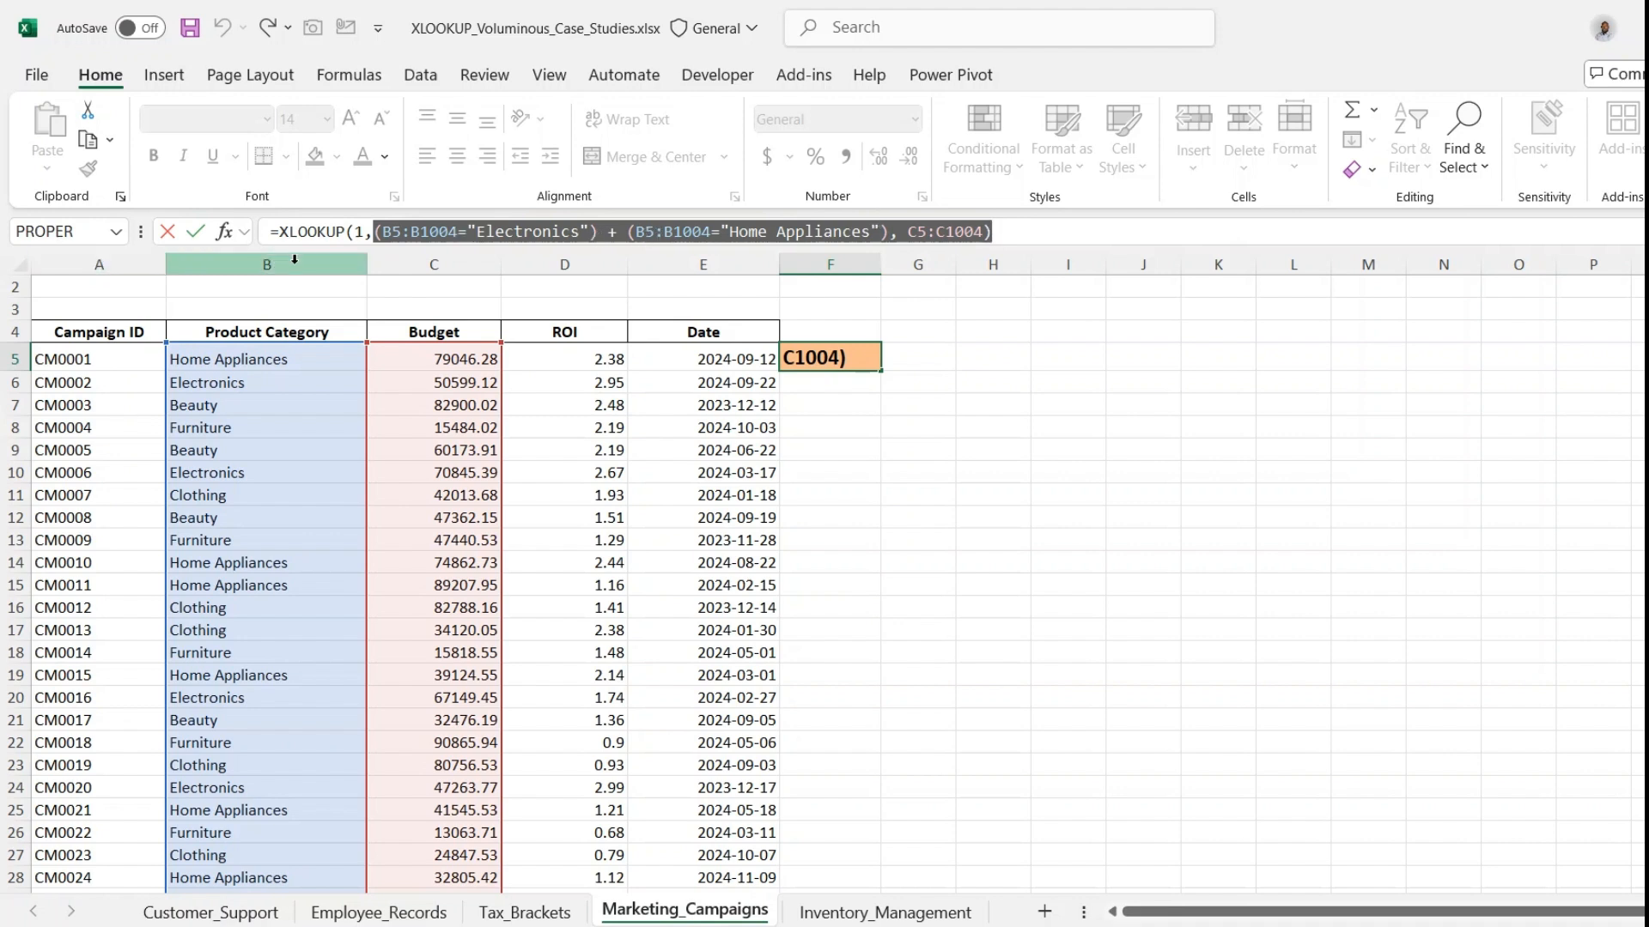
left_click_drag(374, 232, 888, 232)
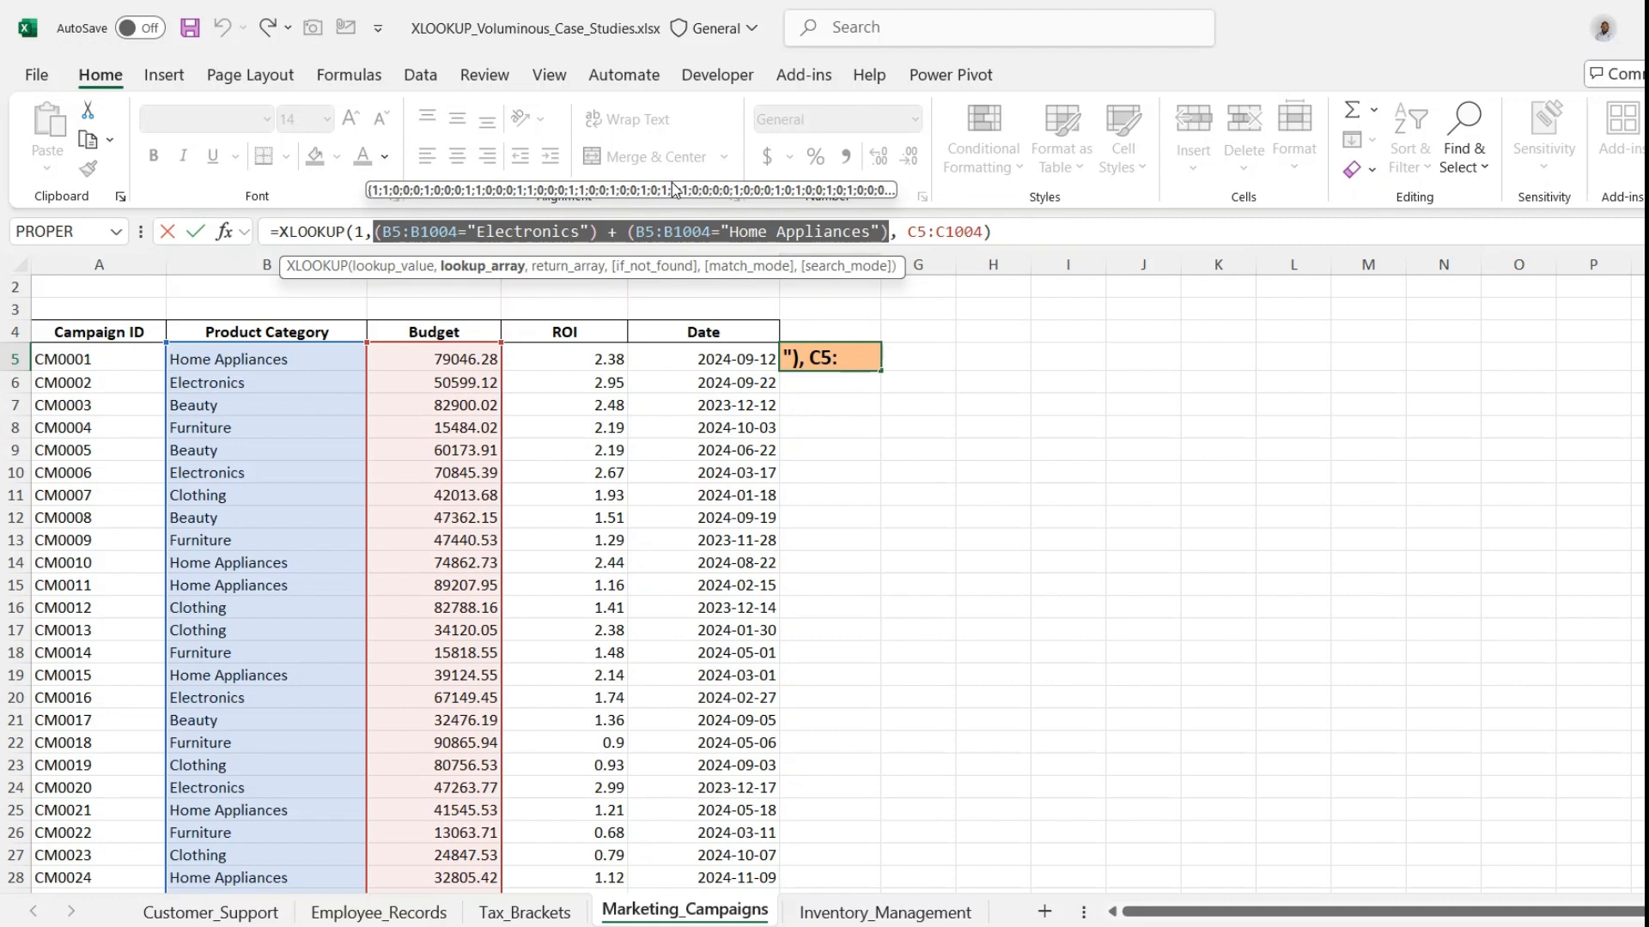
left_click(360, 232)
double_click(358, 233)
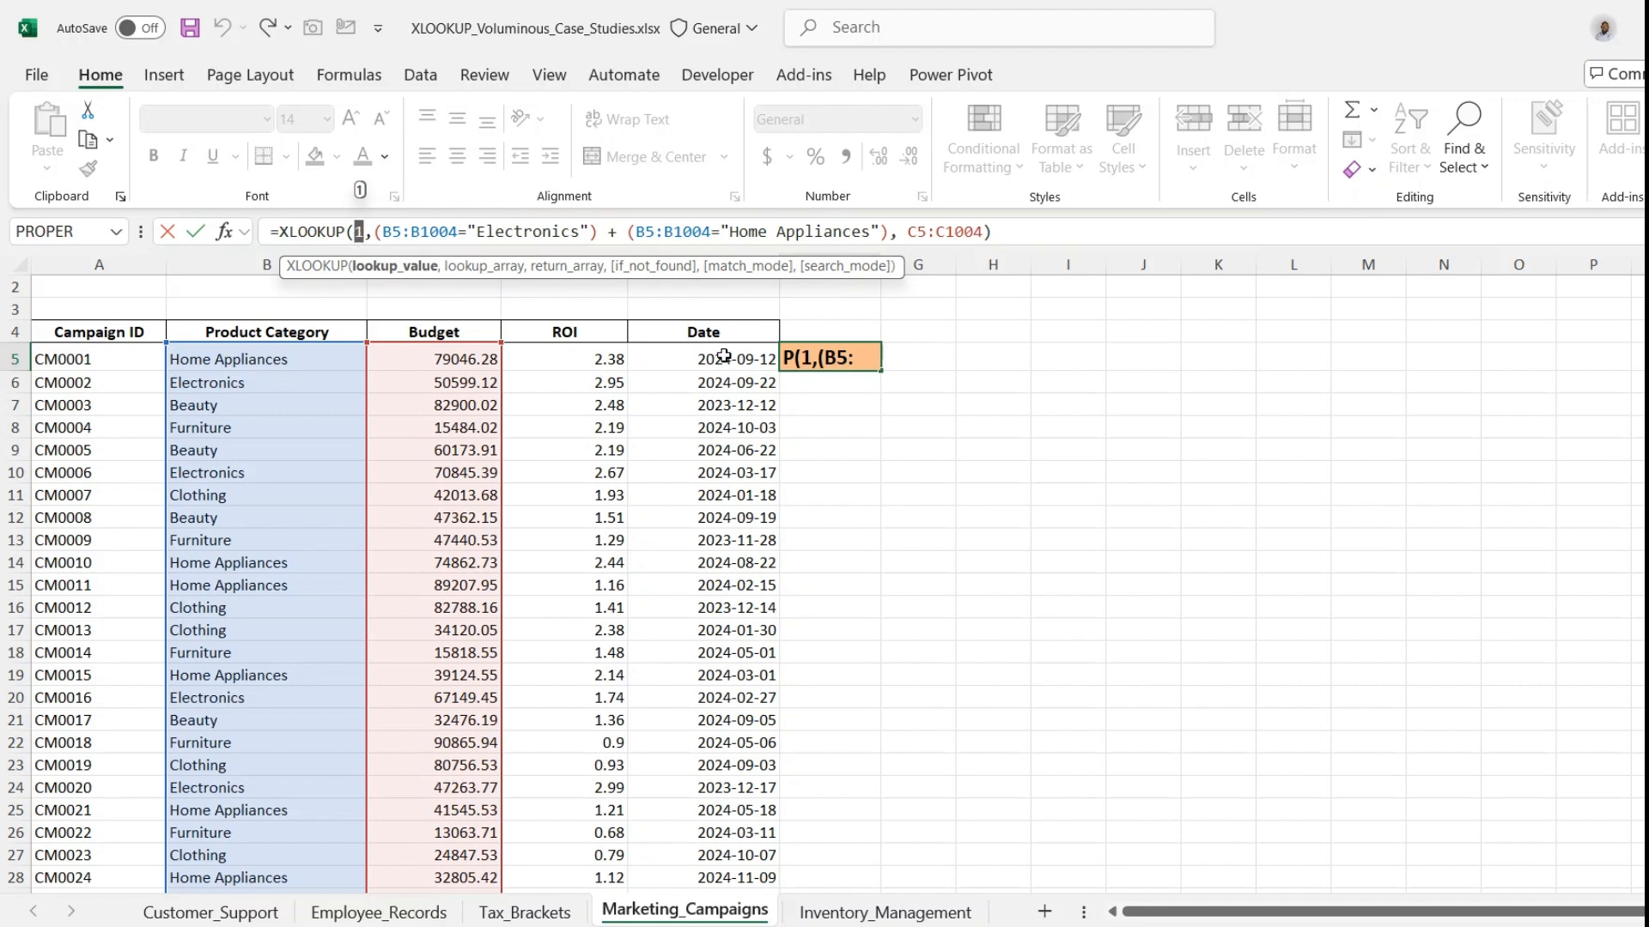
key("ctrl+Return")
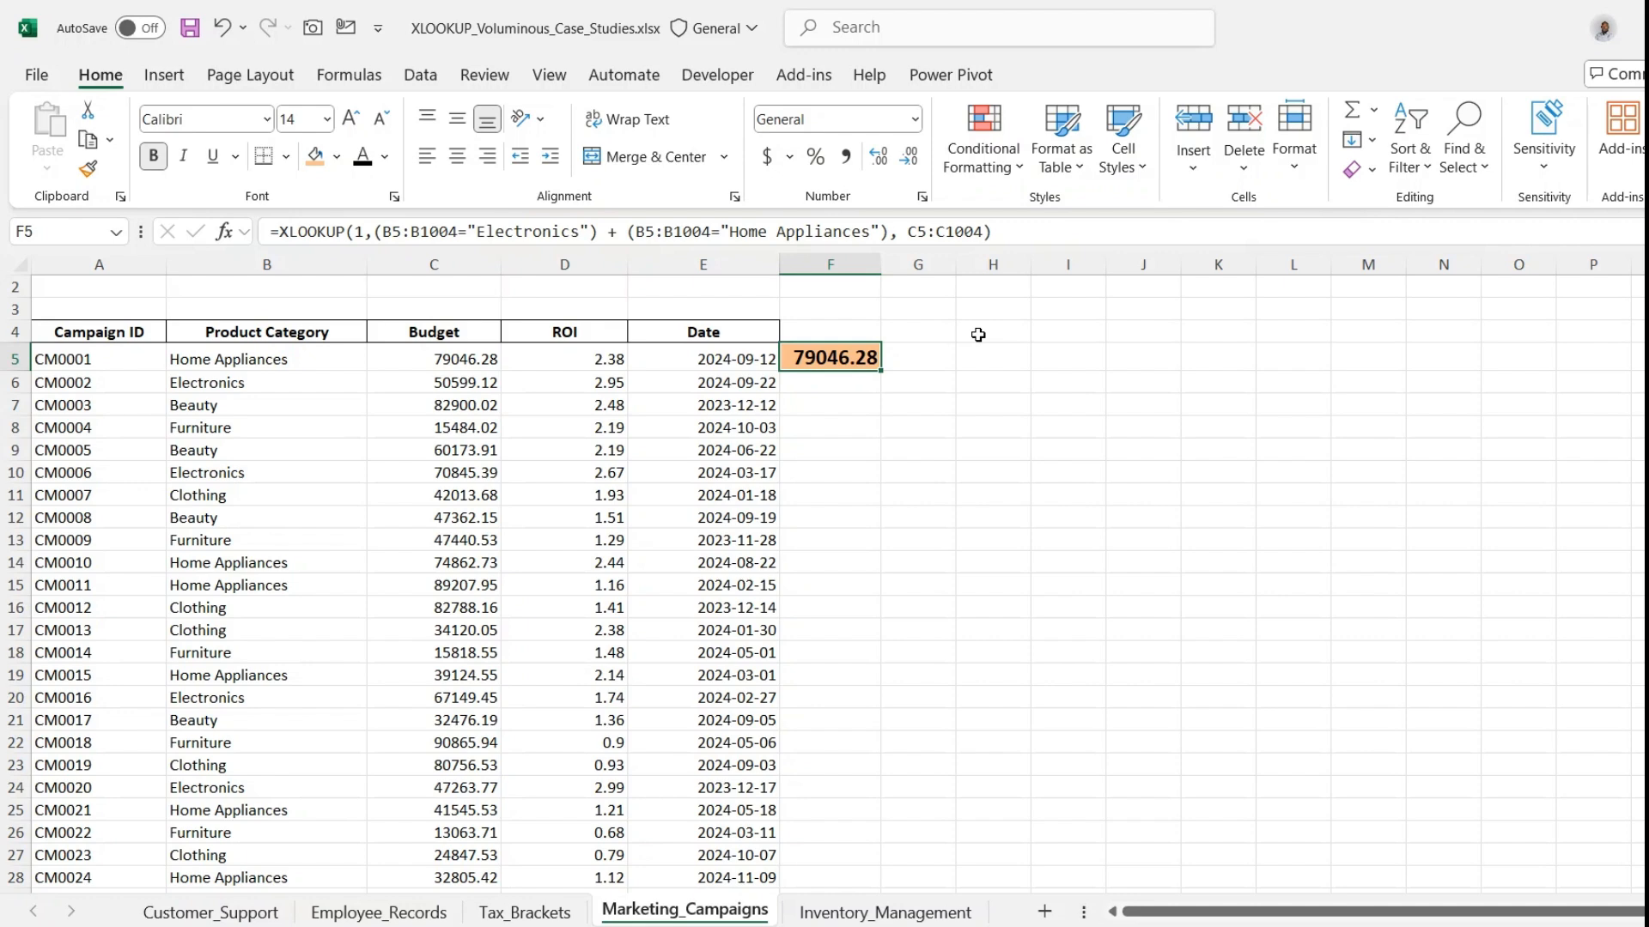
- Go to the Inventory_Management sheet and review the Restock Date column and the criteria in I5, I6 and K5
key("ctrl+Page_Down")
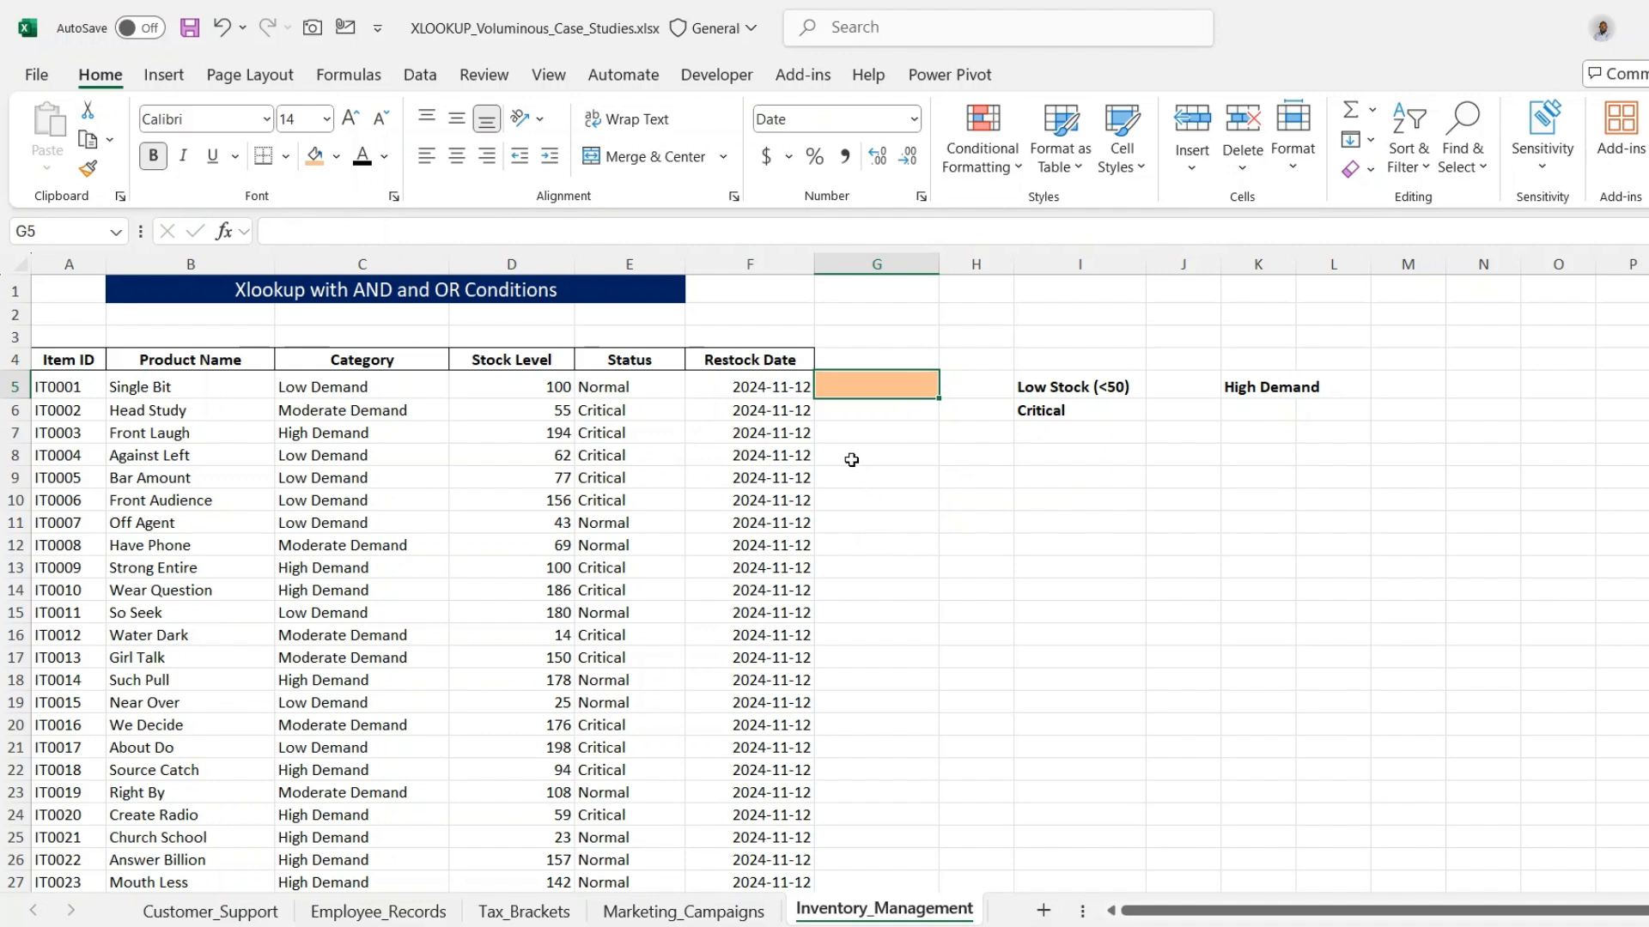
double_click(785, 361)
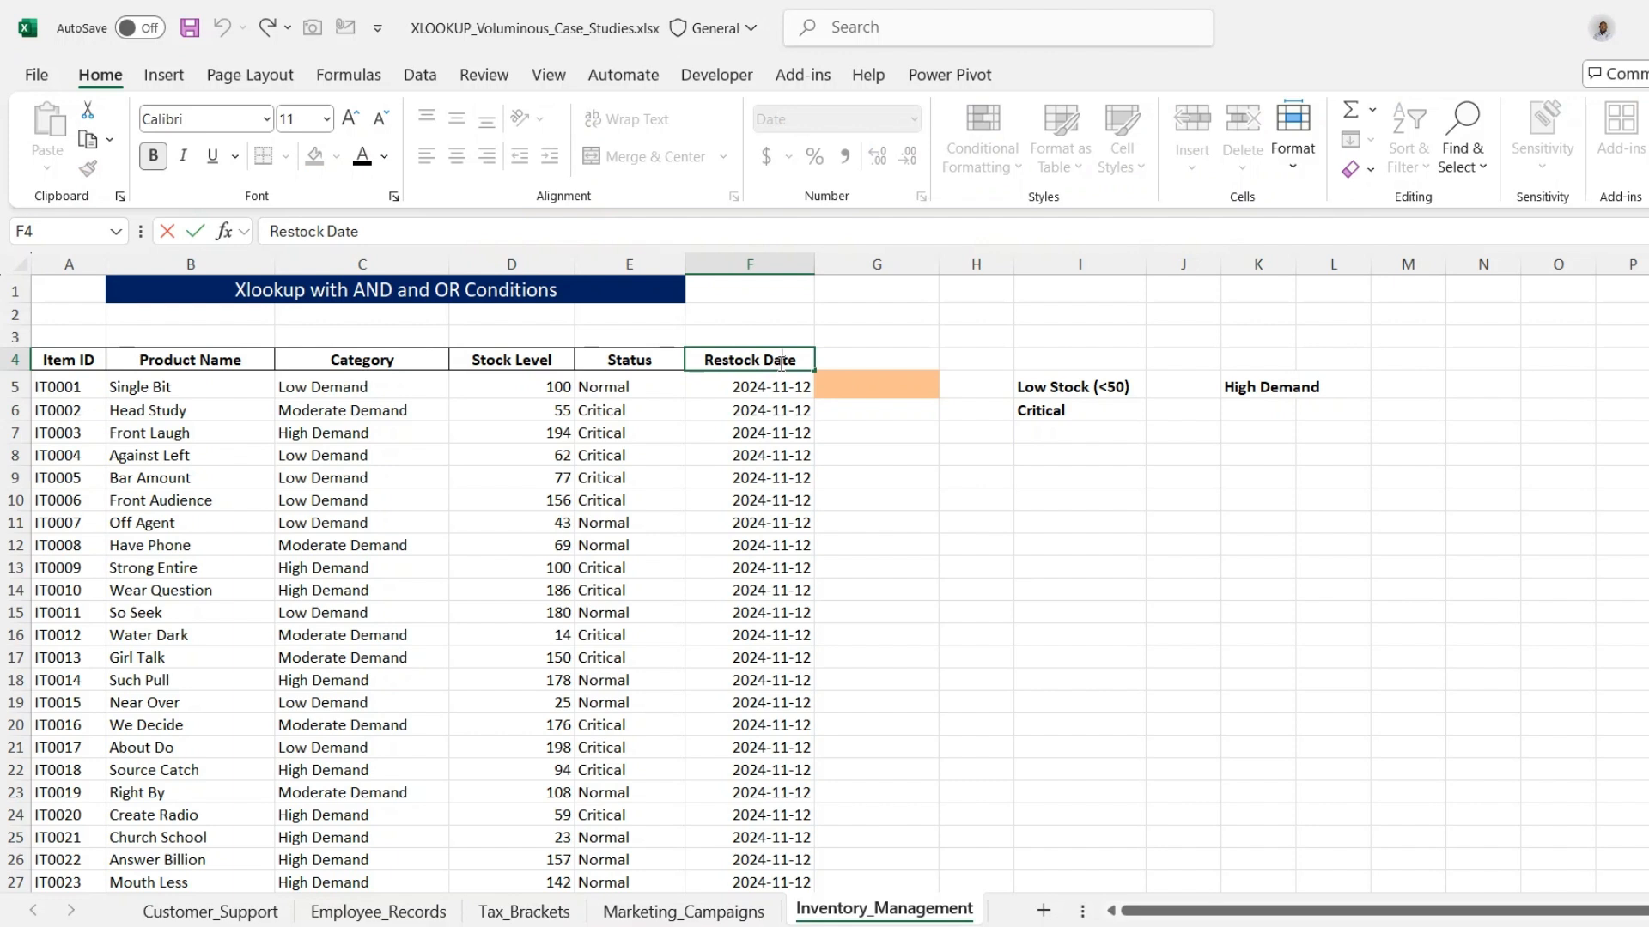
left_click(763, 407)
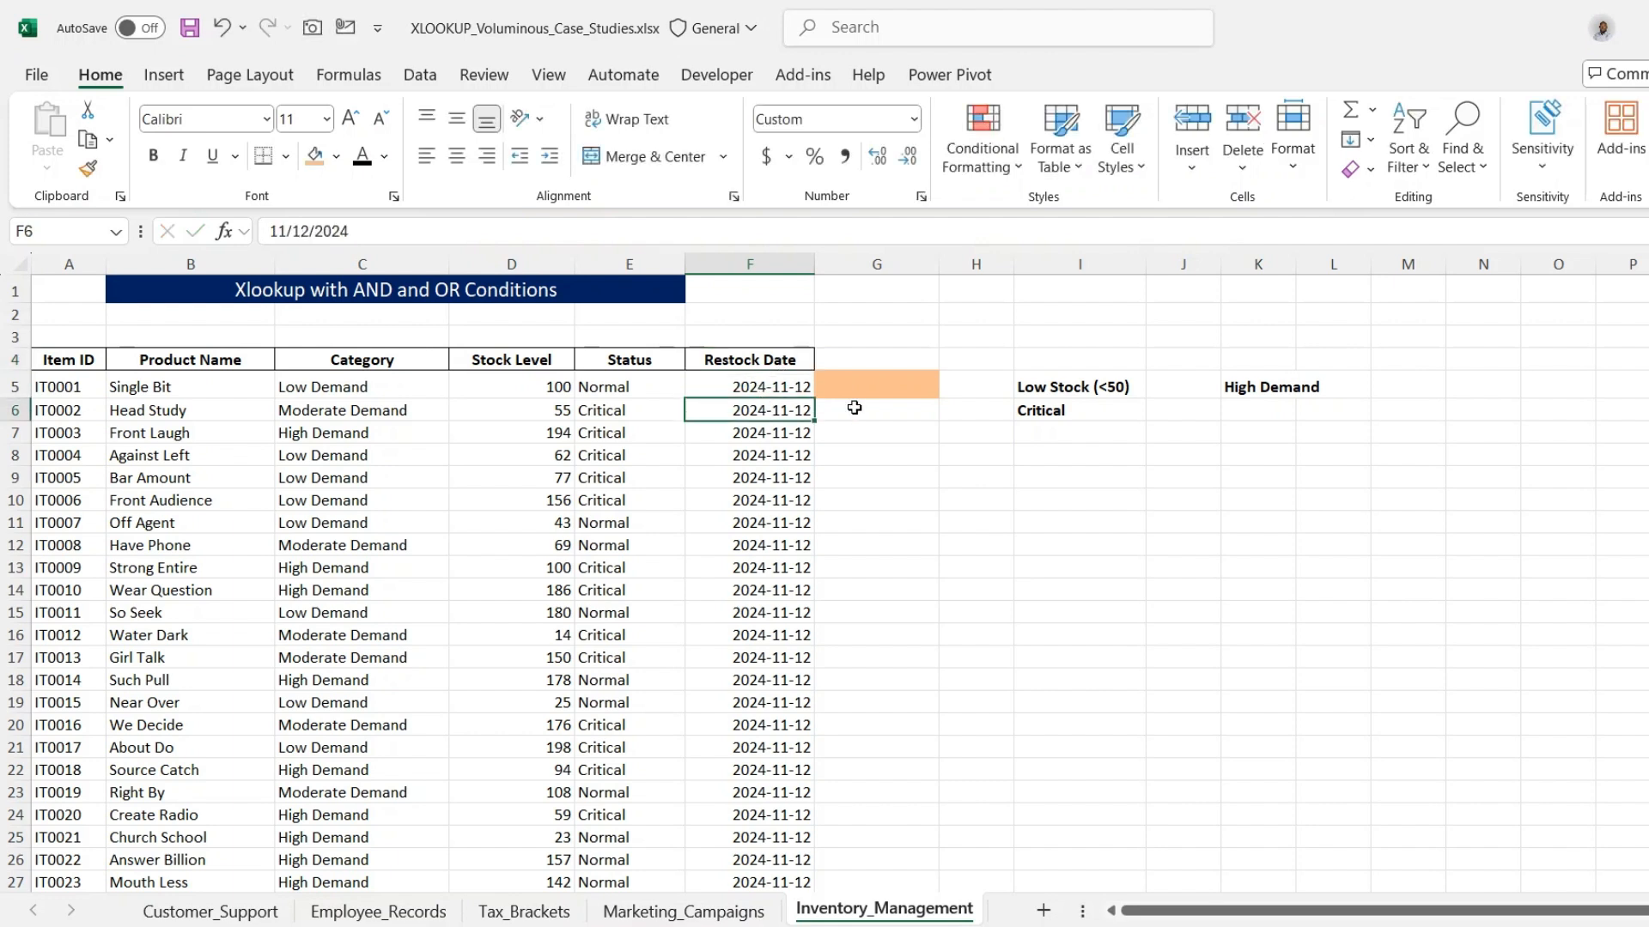
left_click(1035, 389)
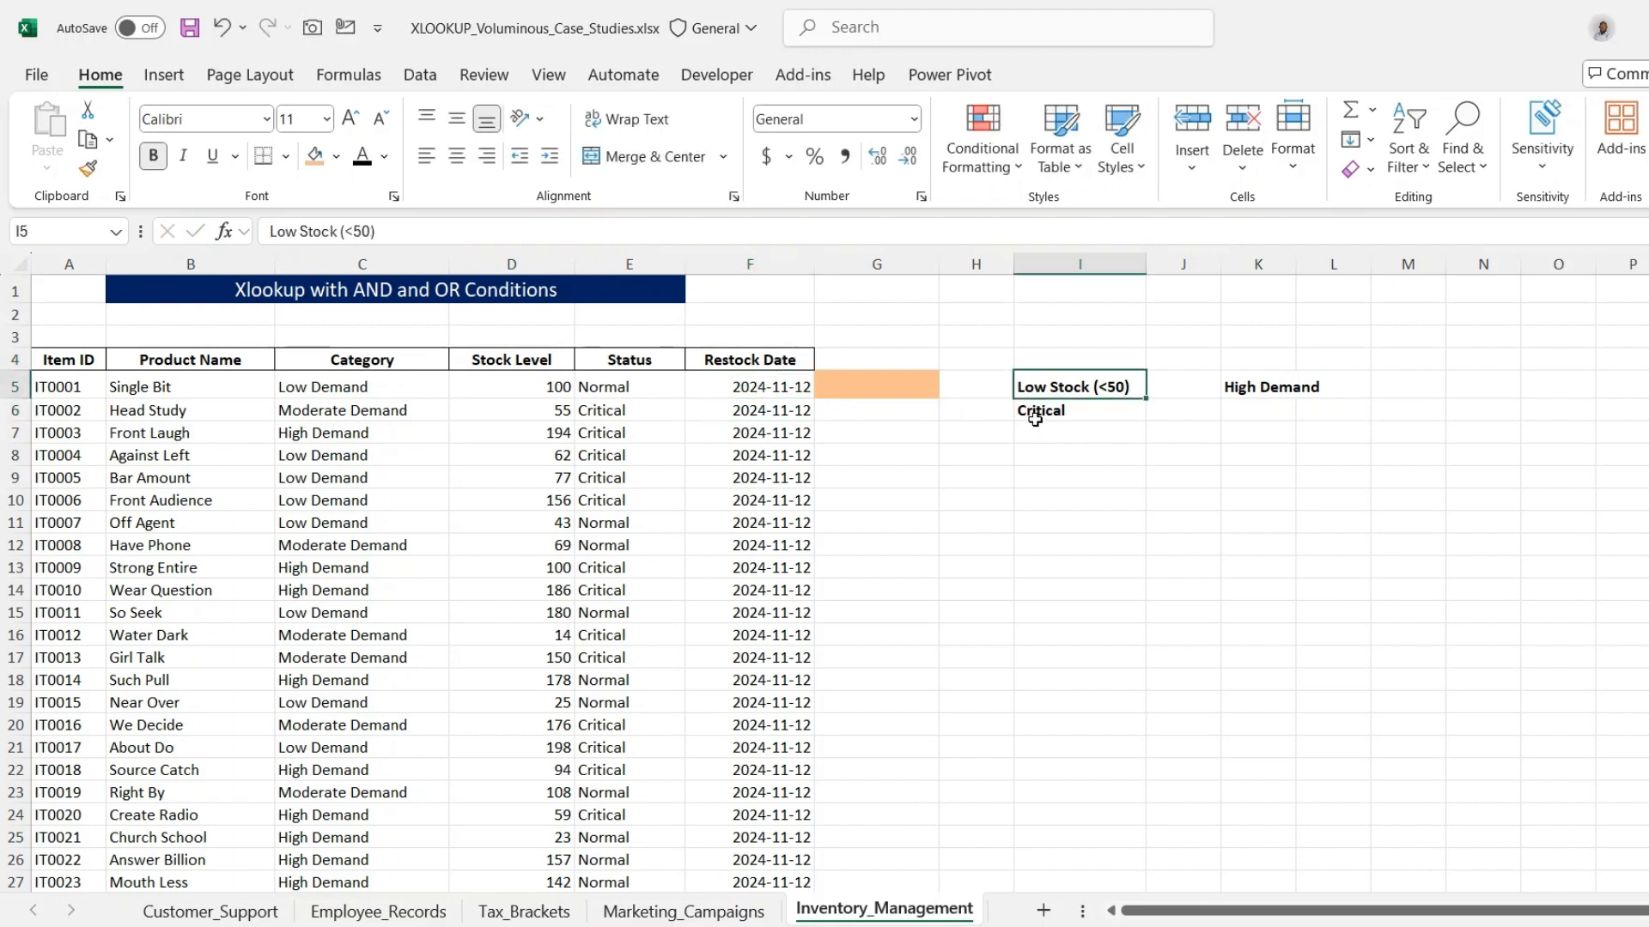
left_click(1035, 418)
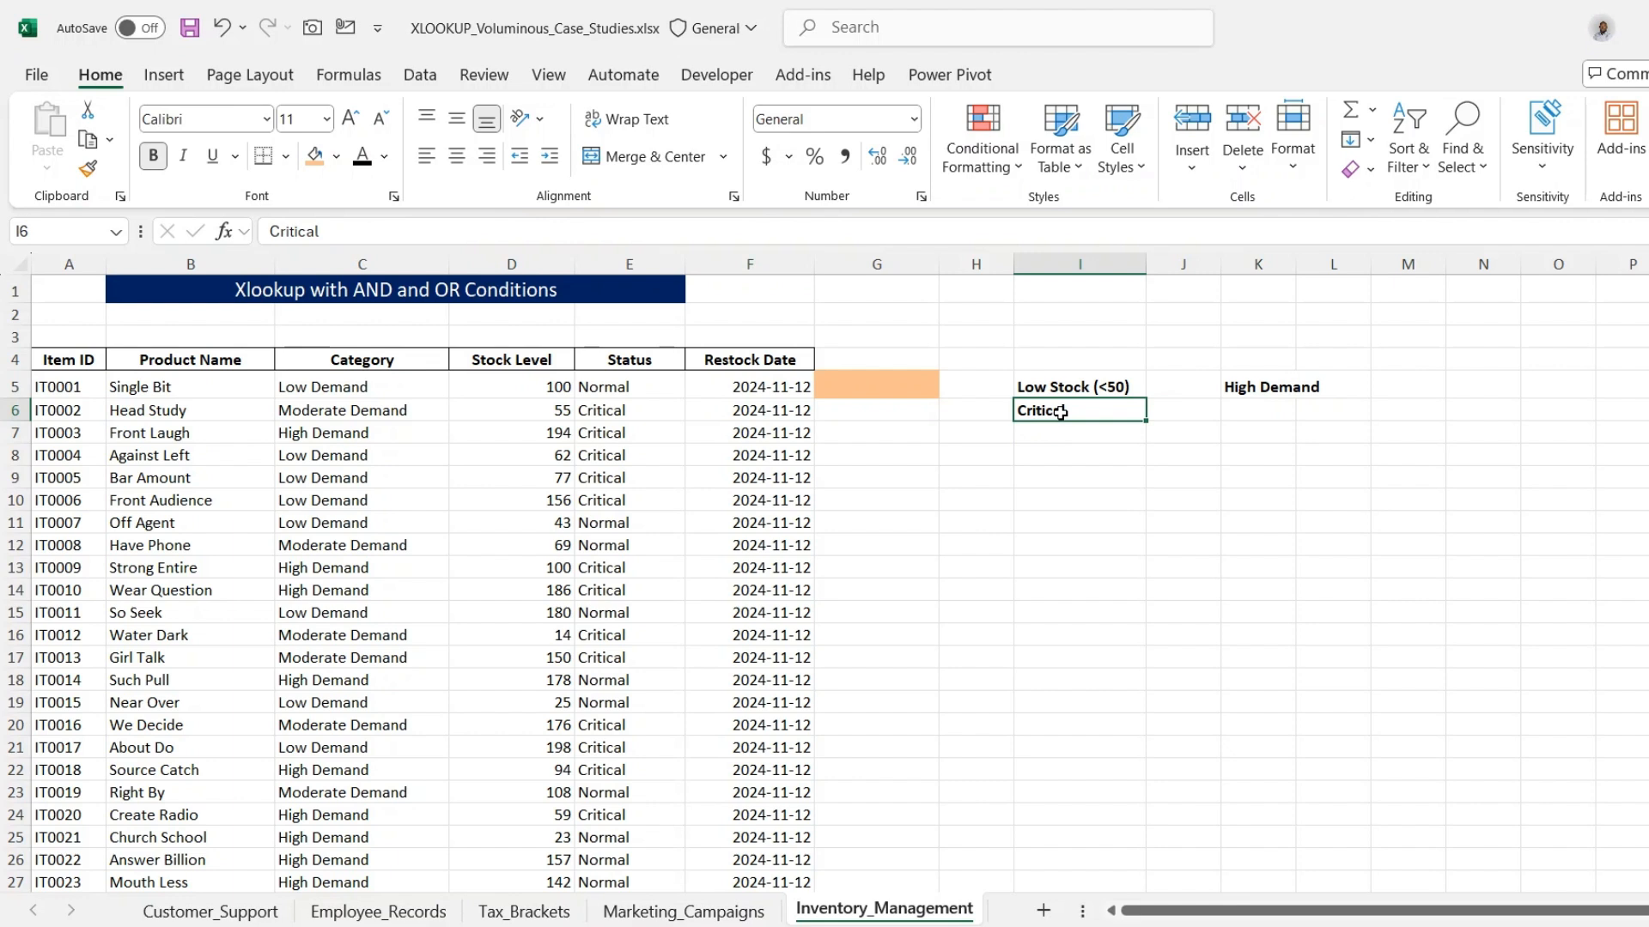
double_click(1306, 386)
left_click(1247, 388)
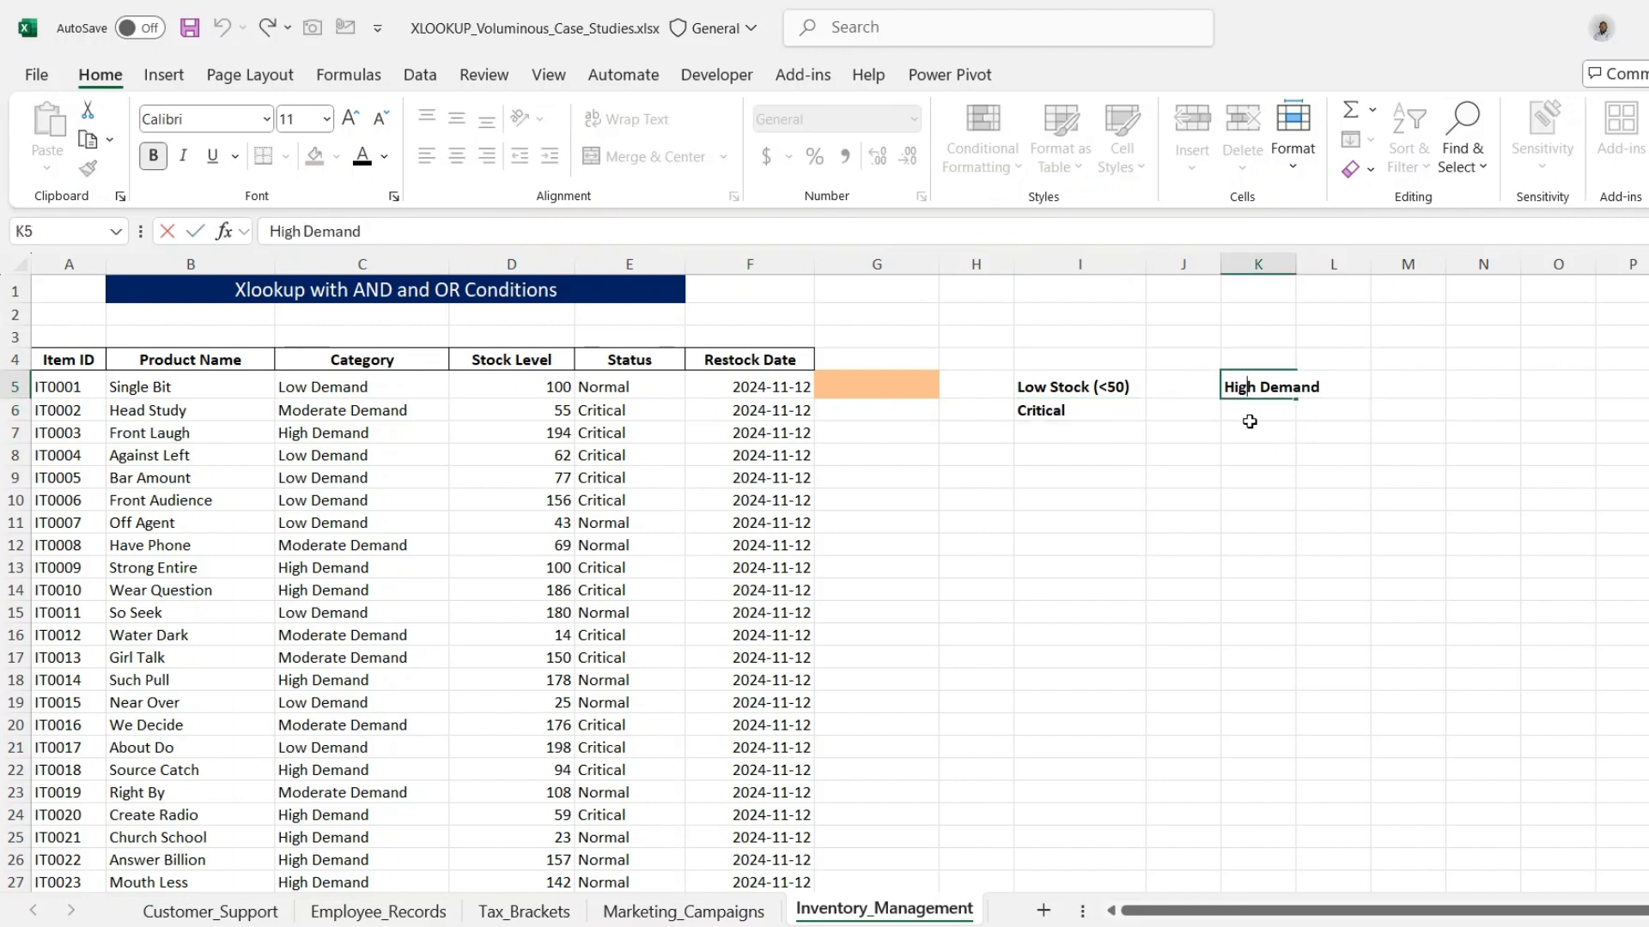
double_click(884, 413)
left_click(890, 430)
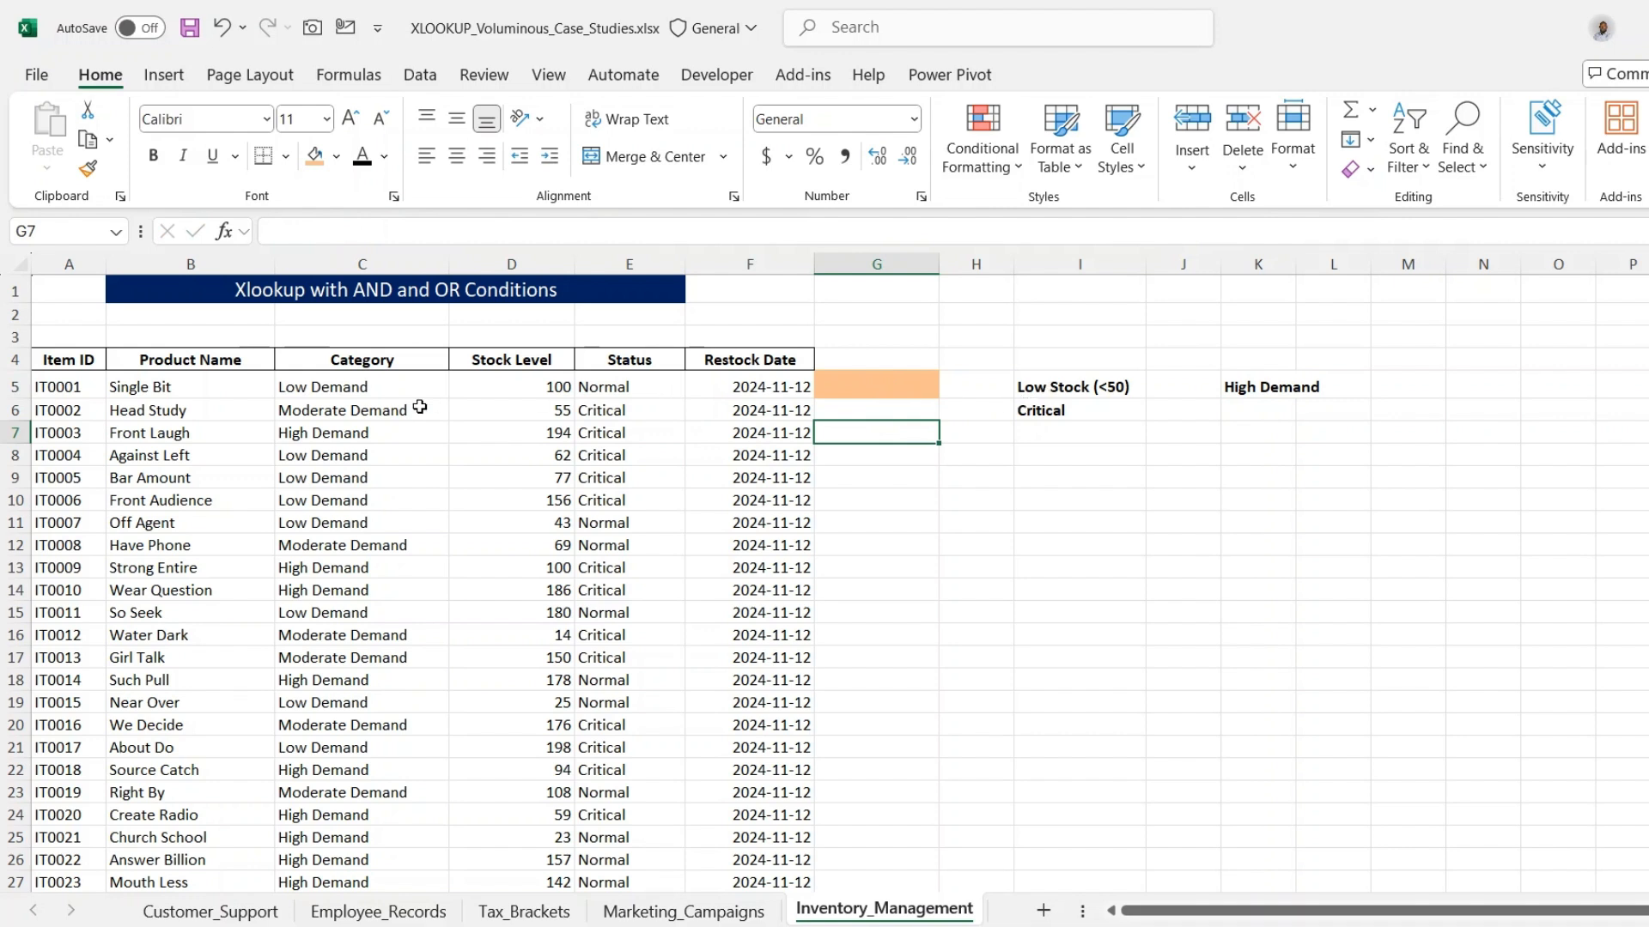
- Examine the Stock Level, Status and Category columns that the criteria apply to
left_click(488, 367)
left_click_drag(494, 397, 499, 455)
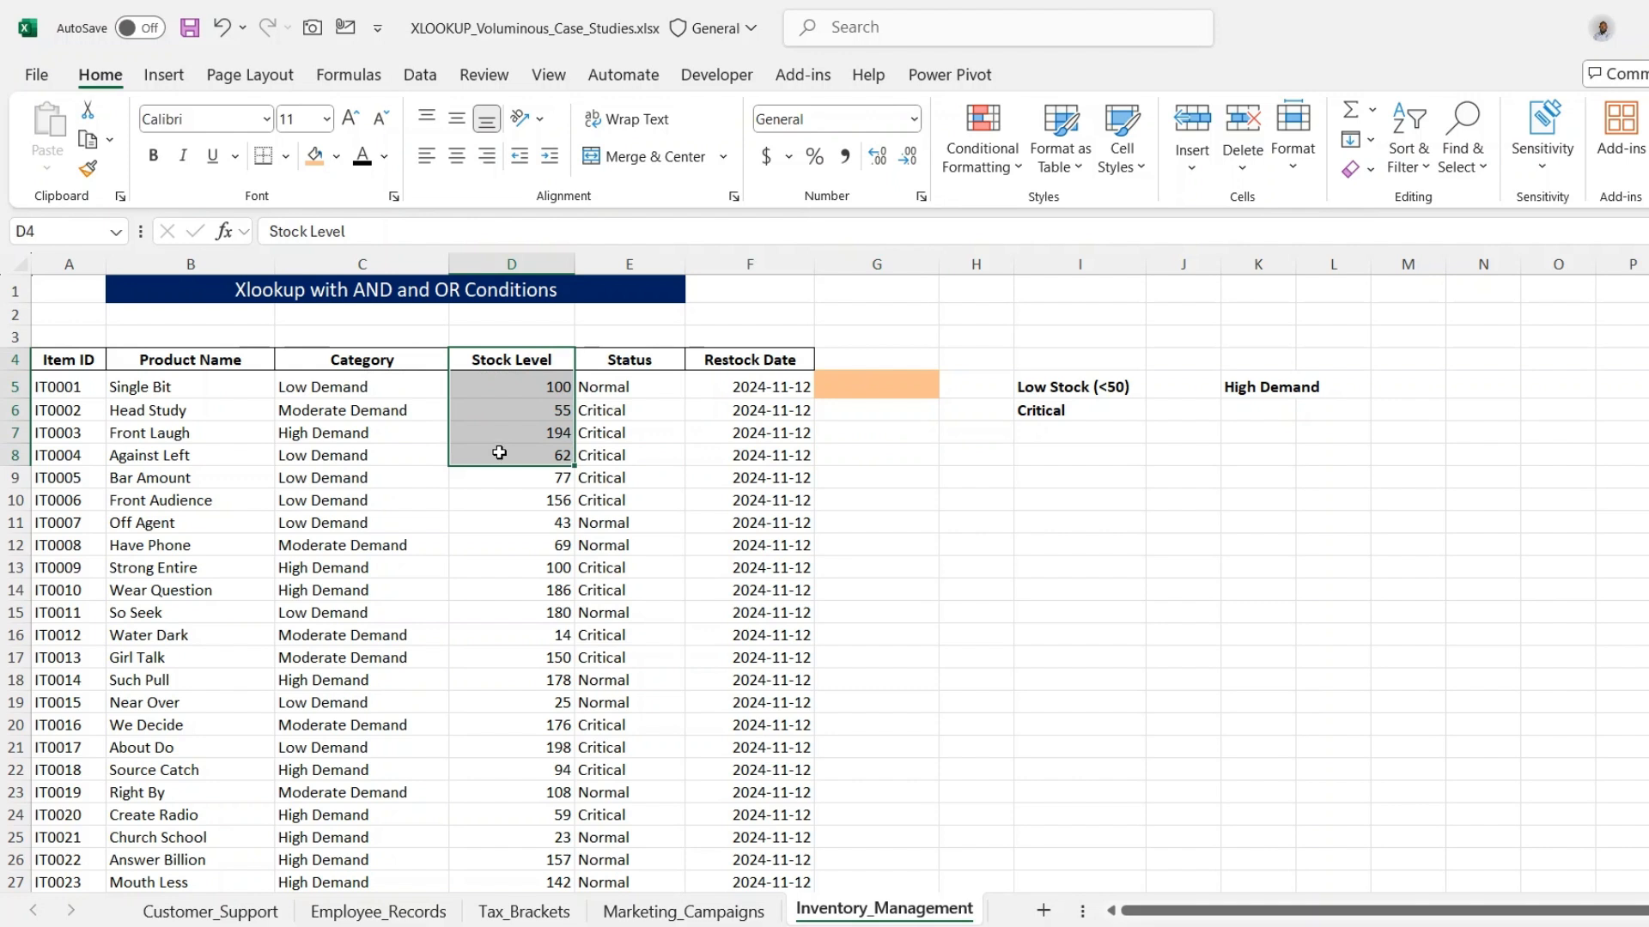
left_click(499, 455)
left_click_drag(600, 360, 614, 432)
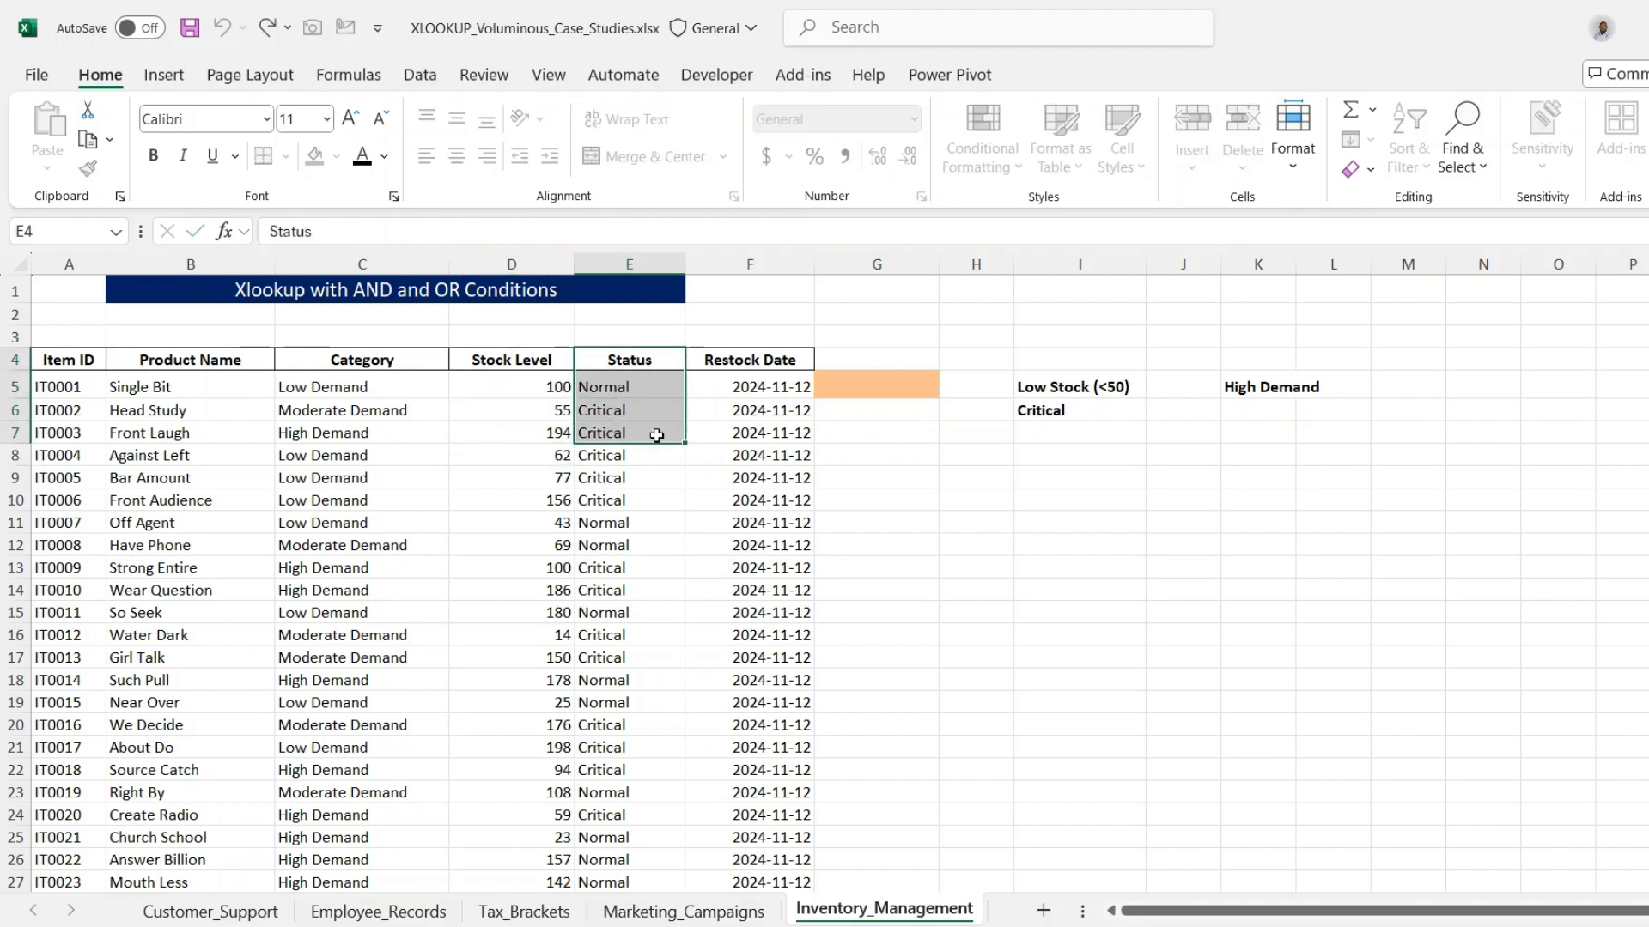
left_click(1021, 447)
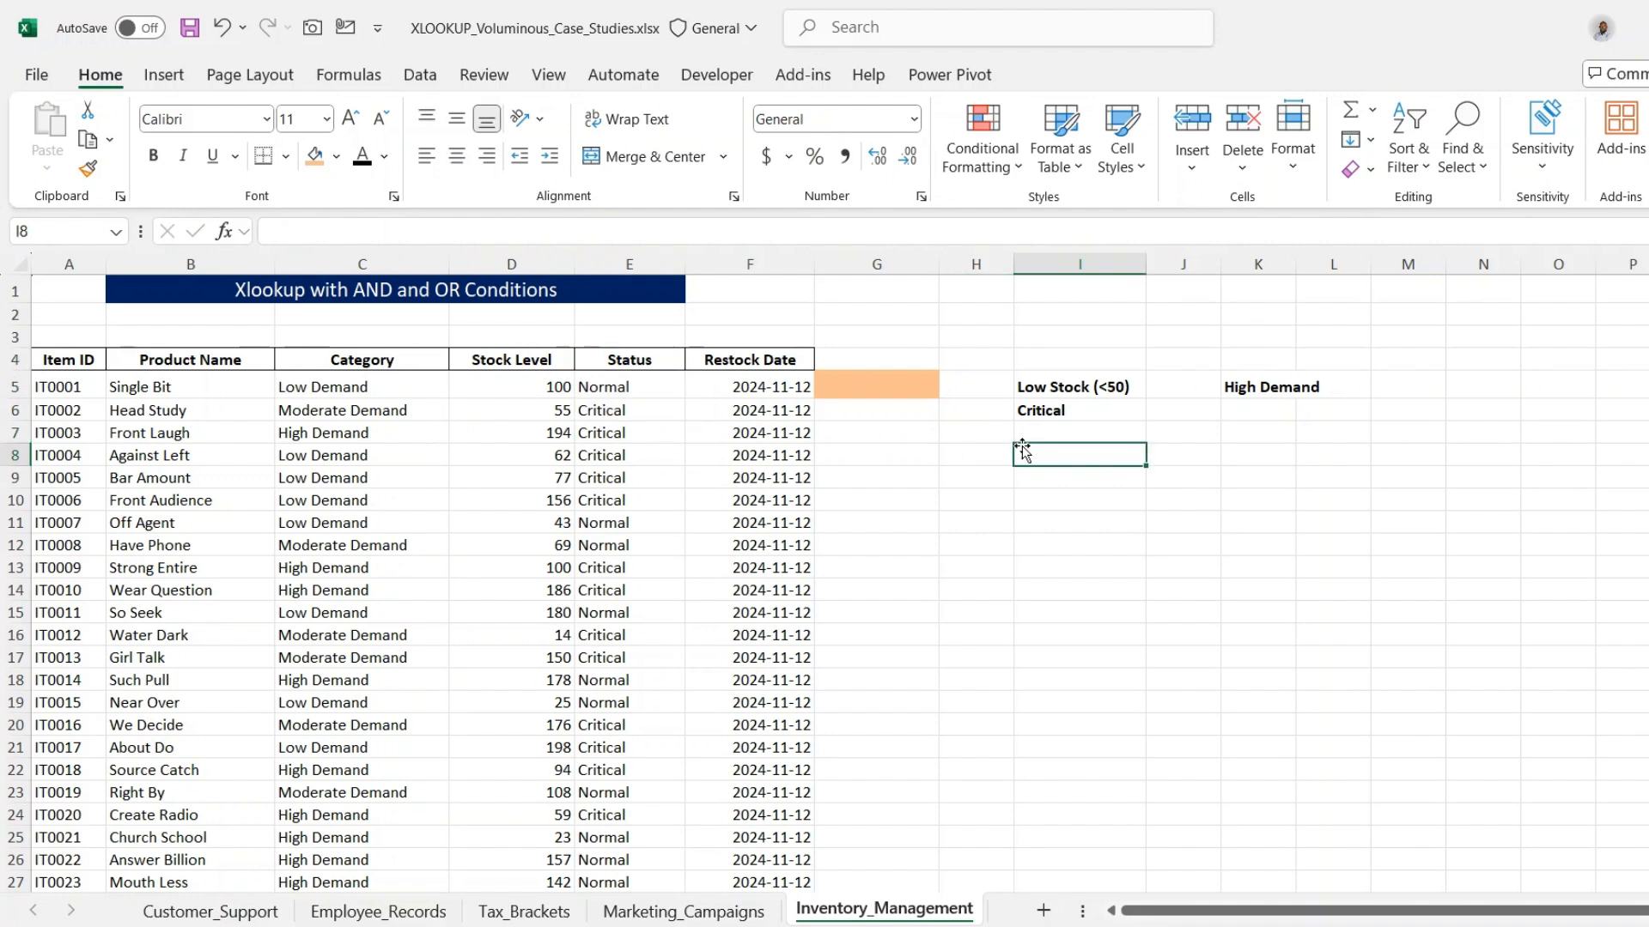
left_click(344, 369)
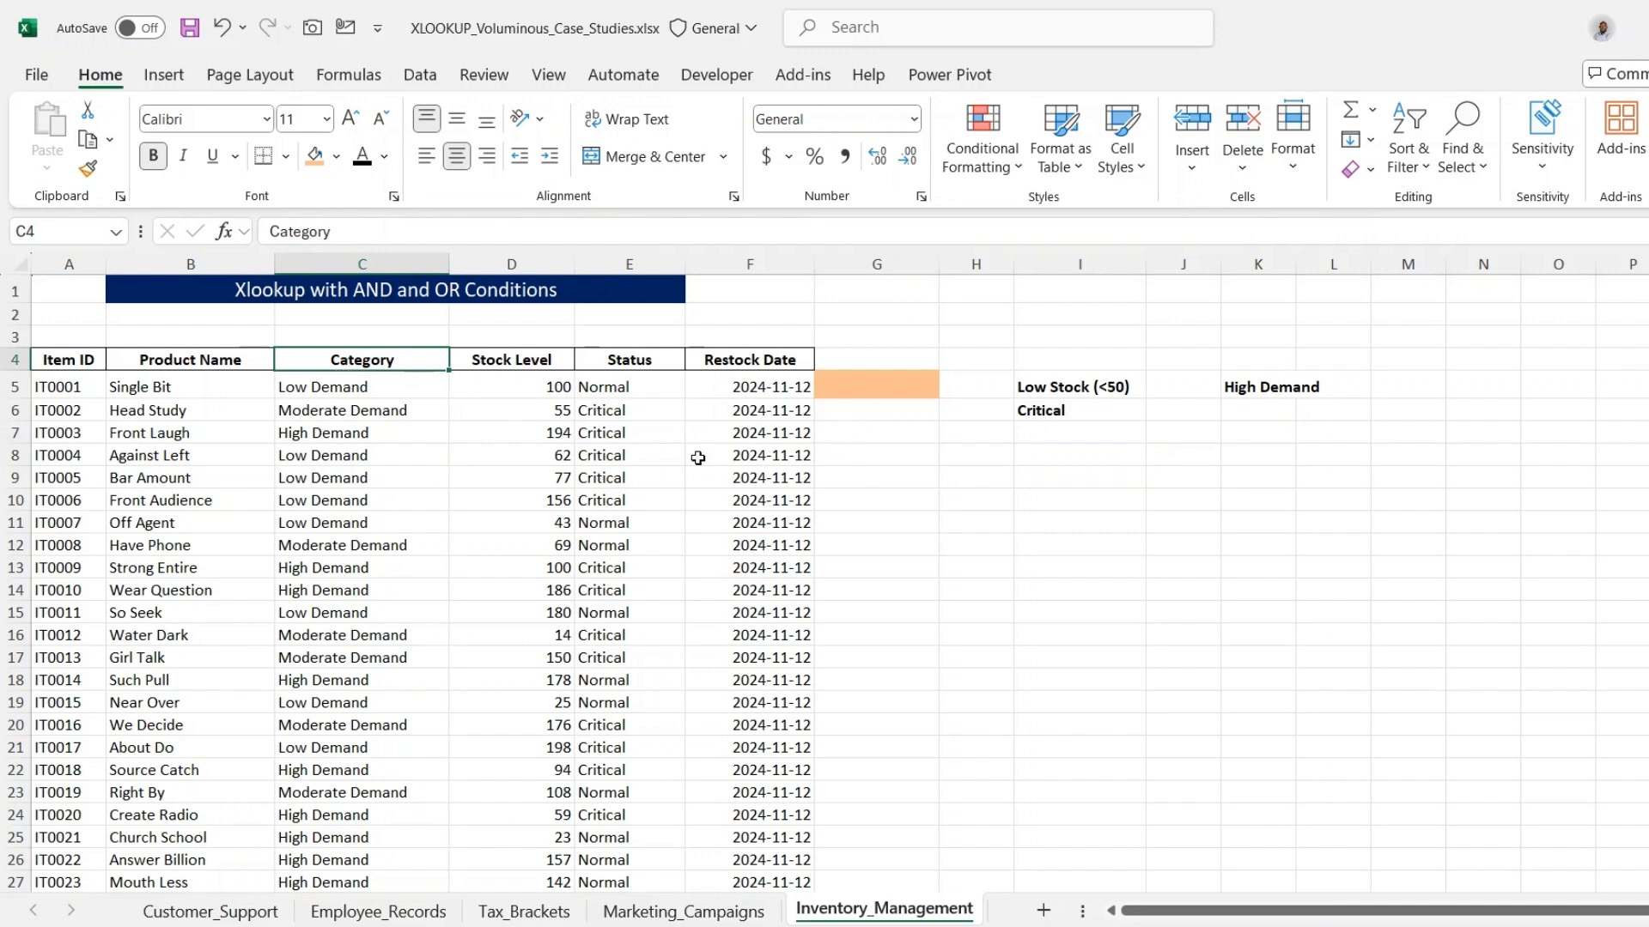
- Start an XLOOKUP formula in G5 with 1 as the lookup value
left_click(839, 387)
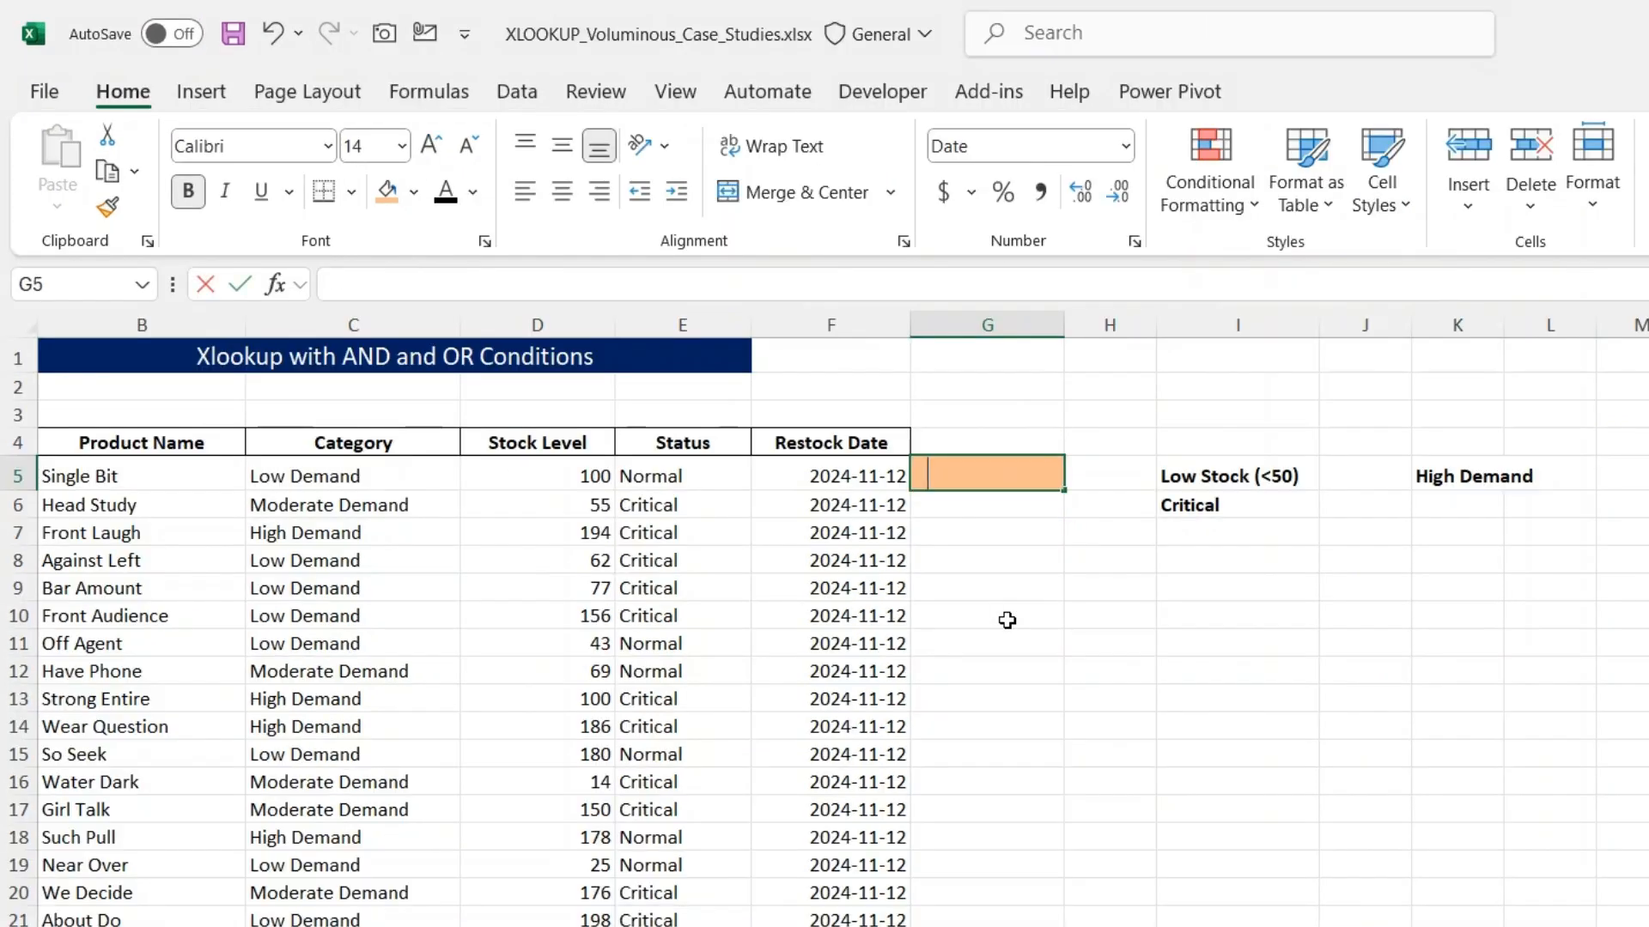
type("=xlok")
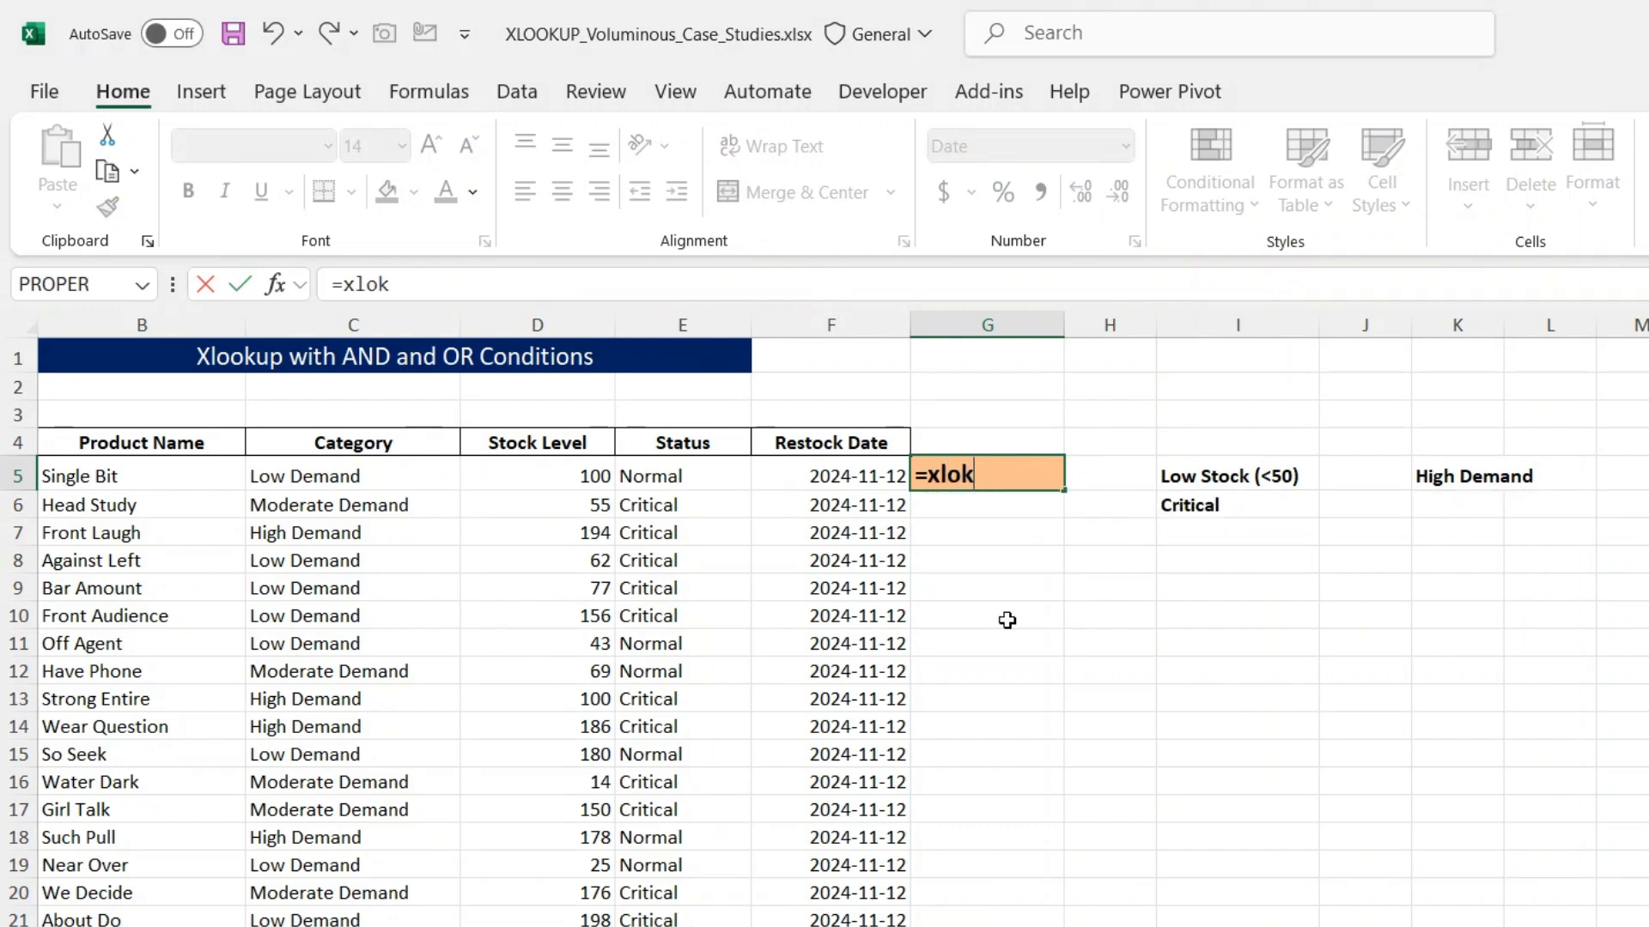
key("BackSpace")
key("Tab")
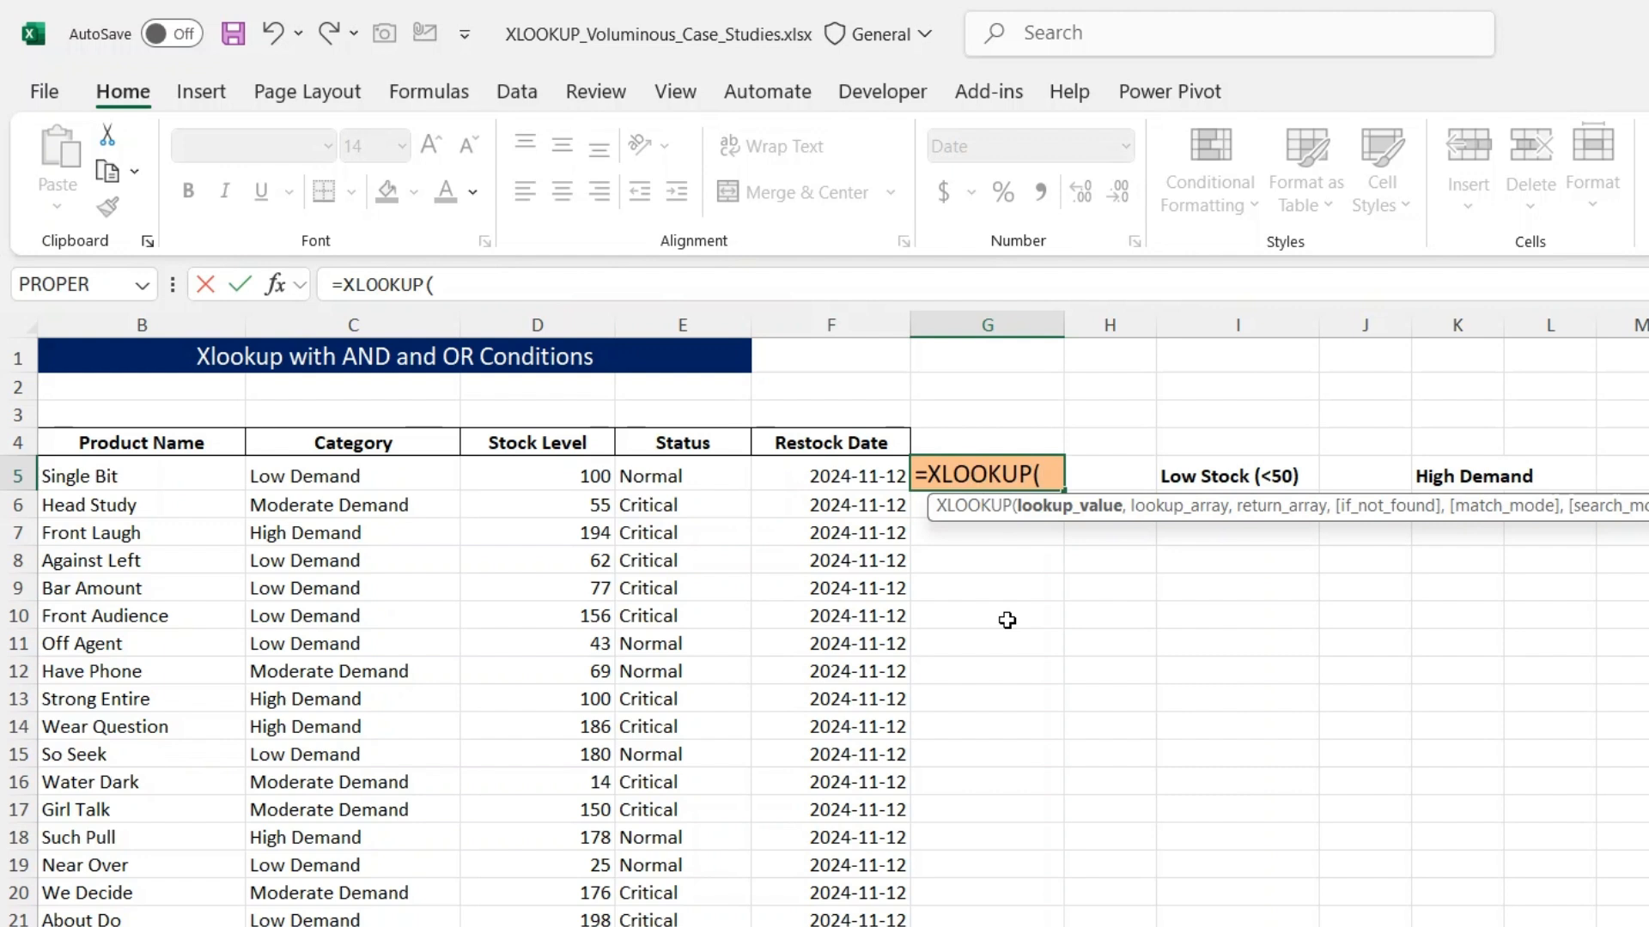
type("1,")
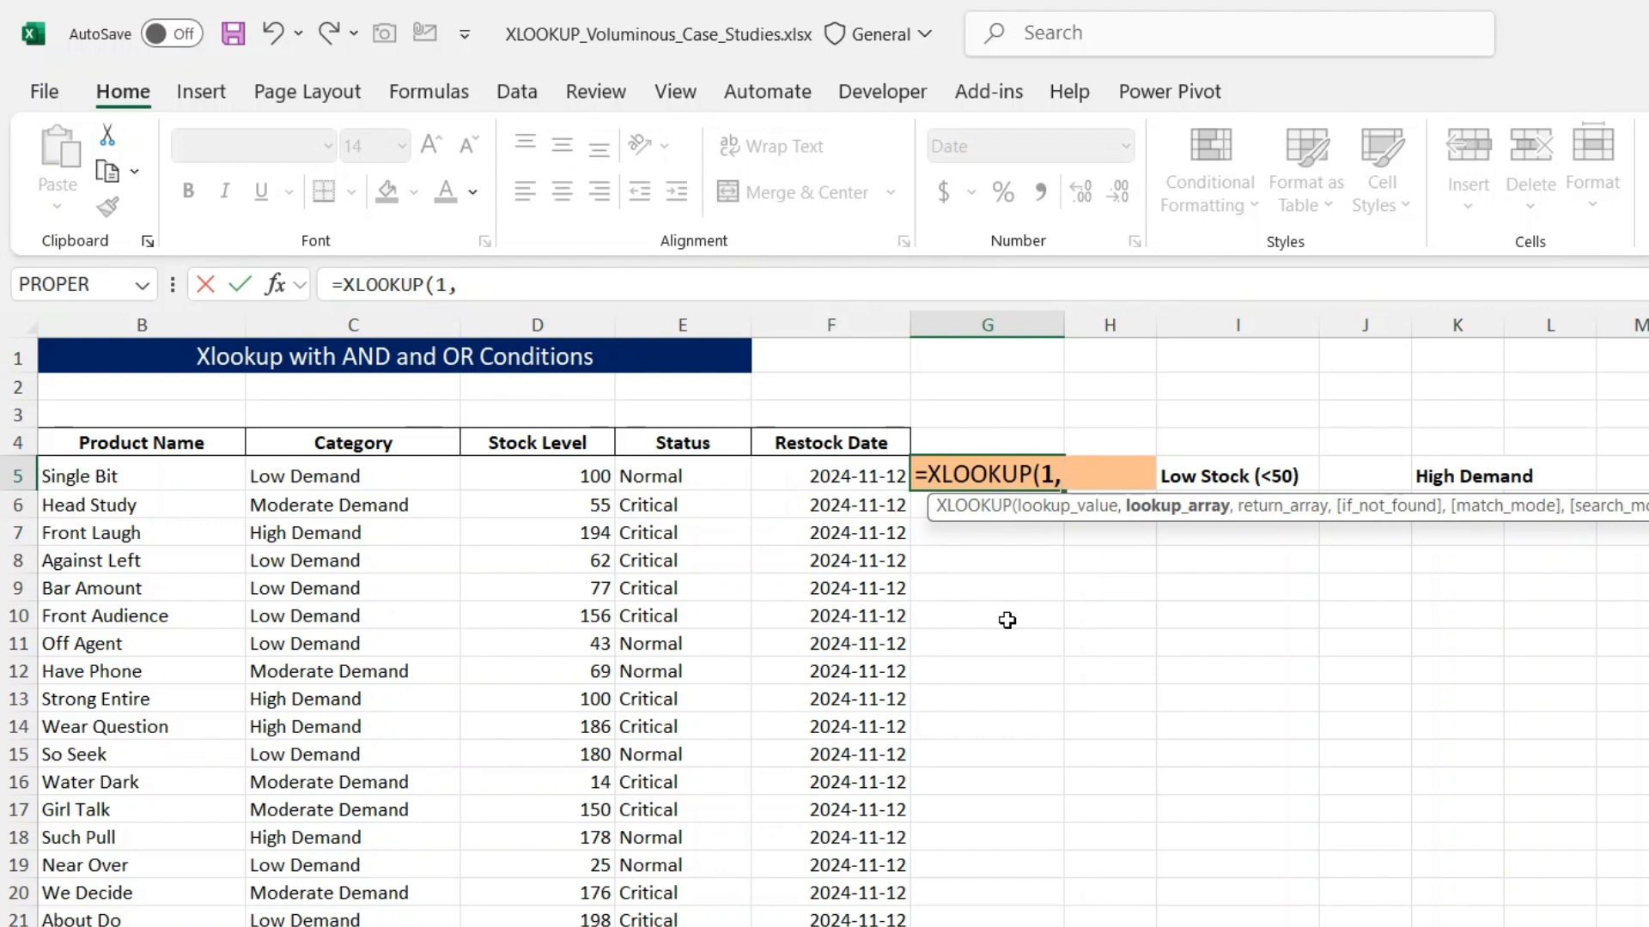
- Open a grouping parenthesis in the lookup array and enter the first condition, testing whether the Stock Level range D5:D3004 is less than 50
type("((")
left_click(583, 476)
key("ctrl+shift+Down")
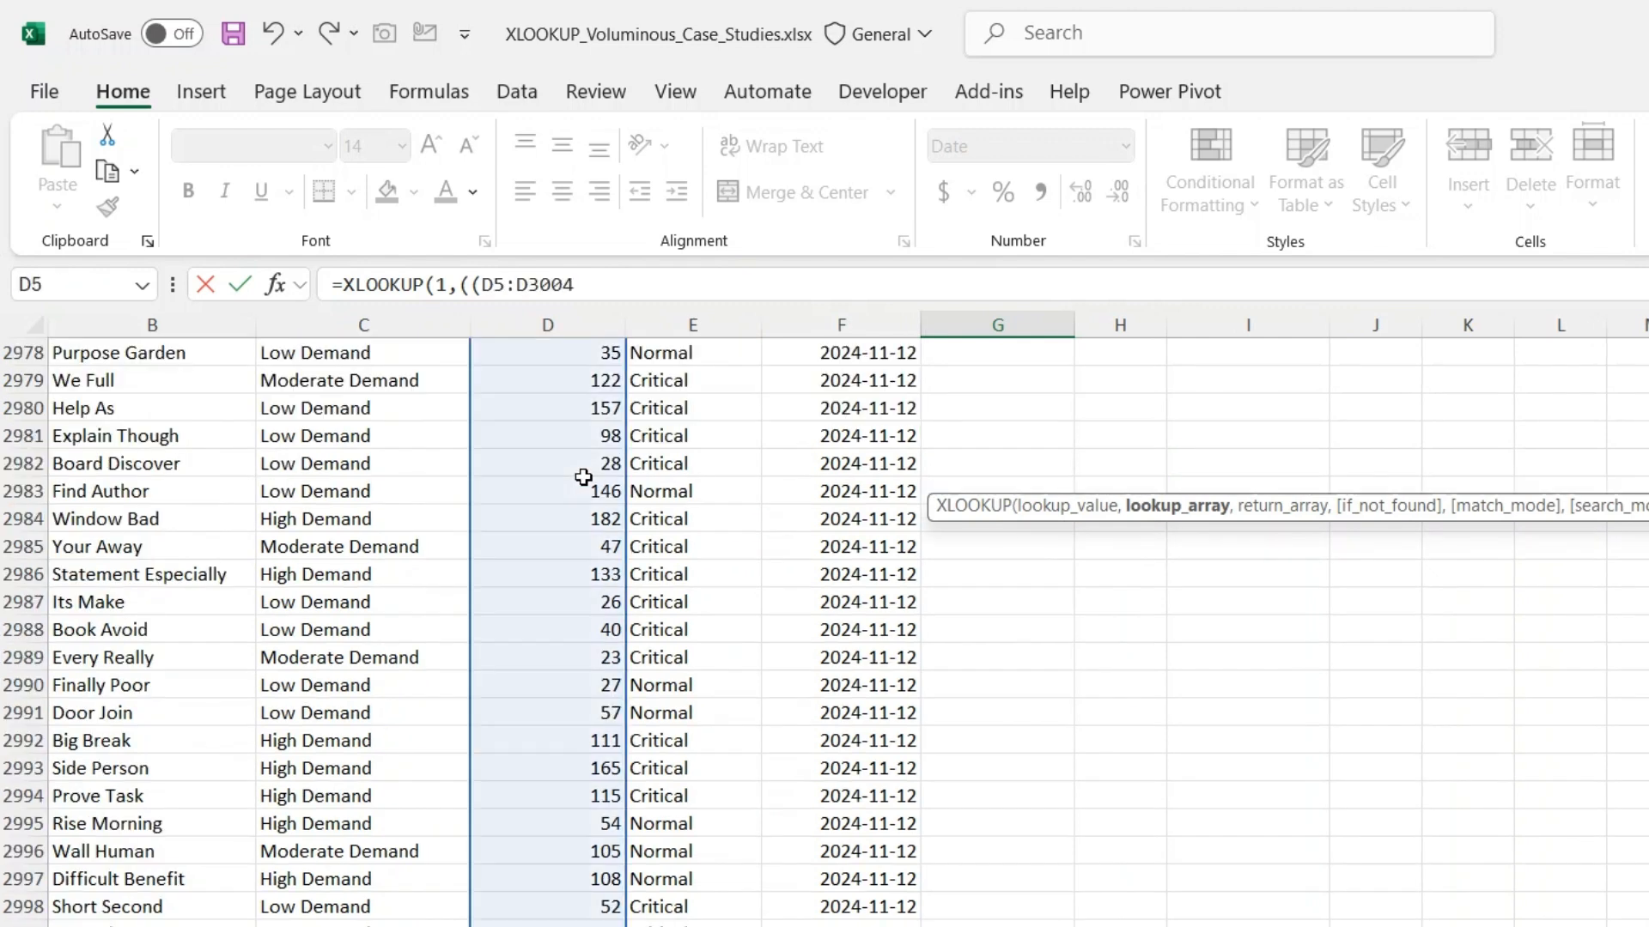
left_click(635, 289)
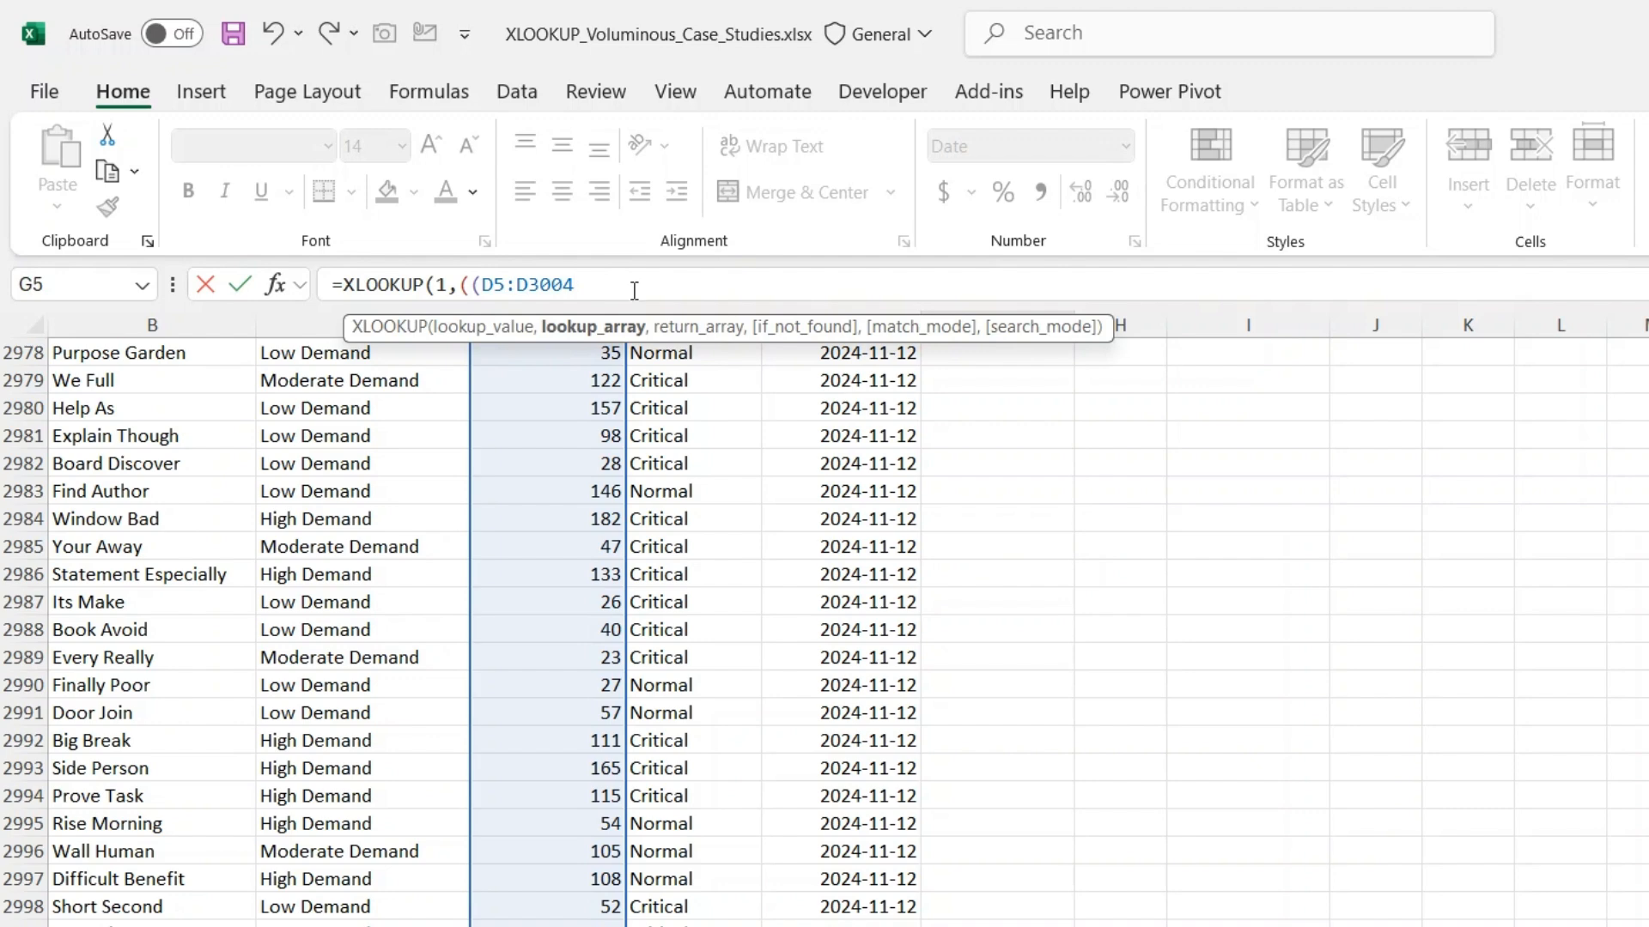
type("<50")
left_click_drag(1645, 918, 1646, 361)
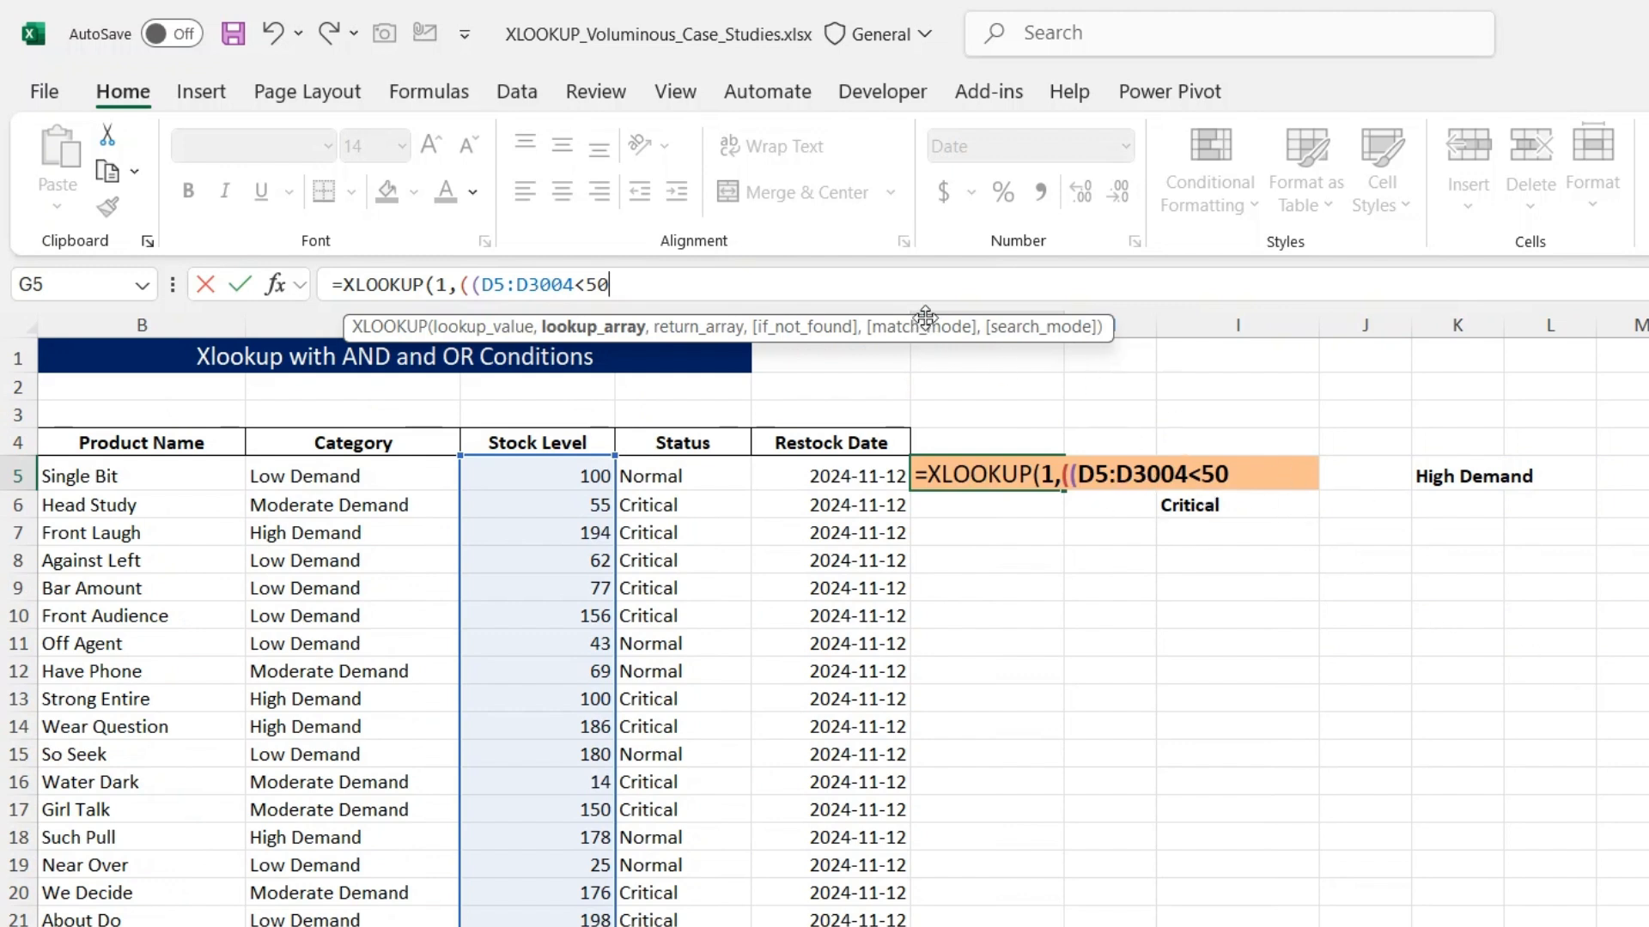
type(")")
- Add an OR condition with the + operator, testing whether the Status range E5:E3004 equals "Critical", and close the group around both conditions
type("+")
type("(")
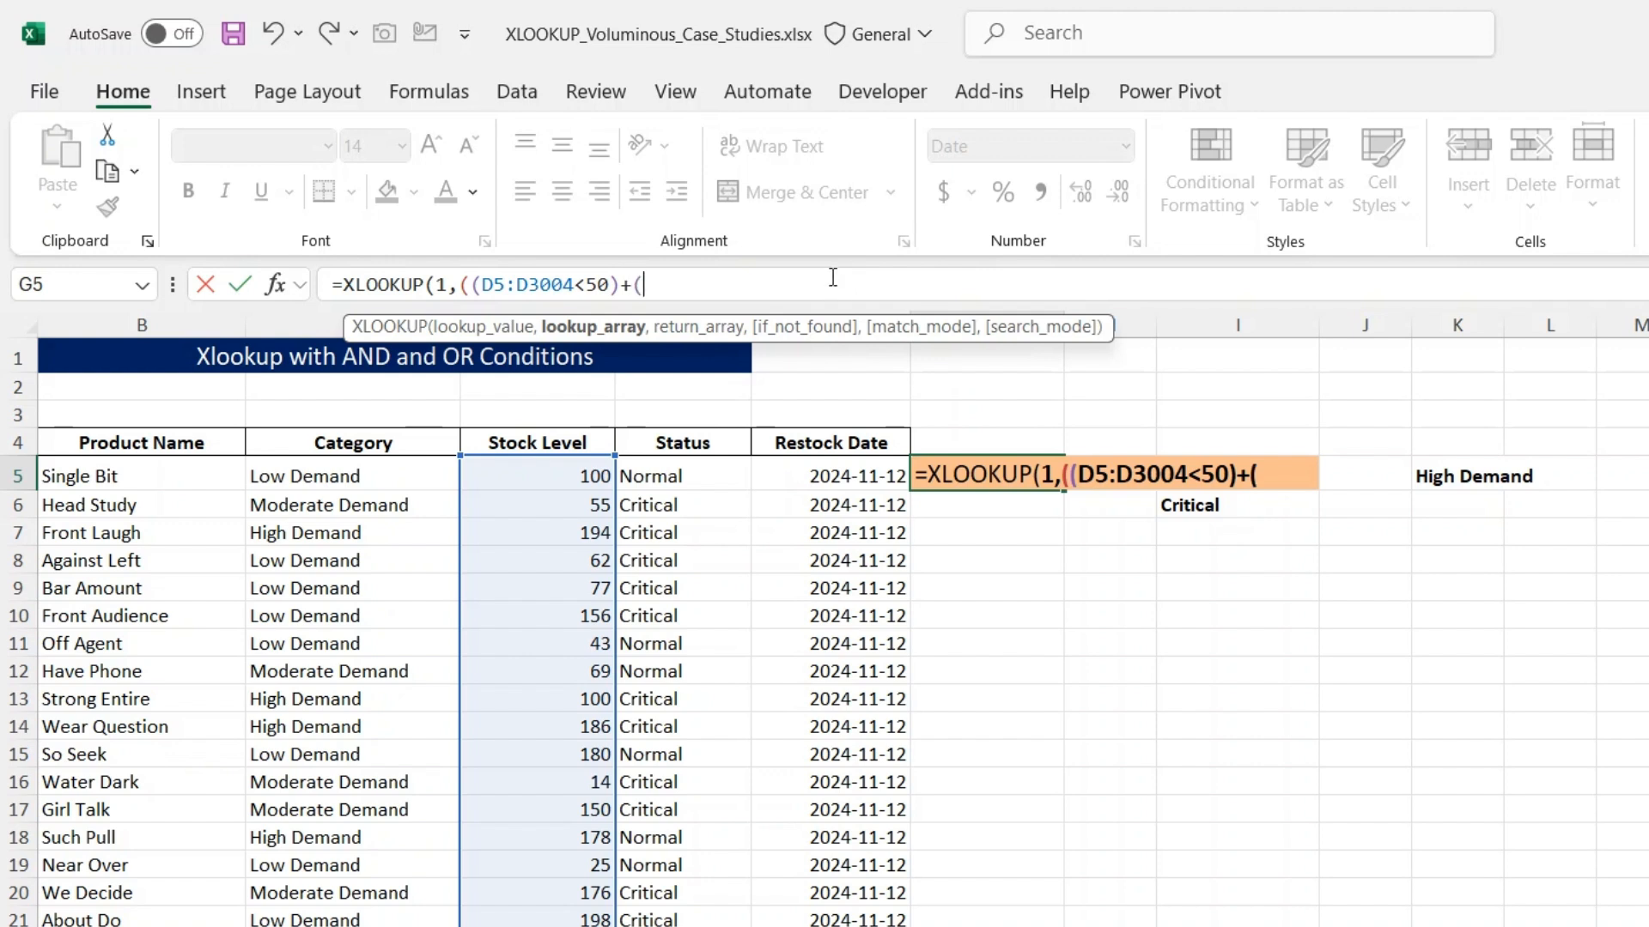
left_click(685, 483)
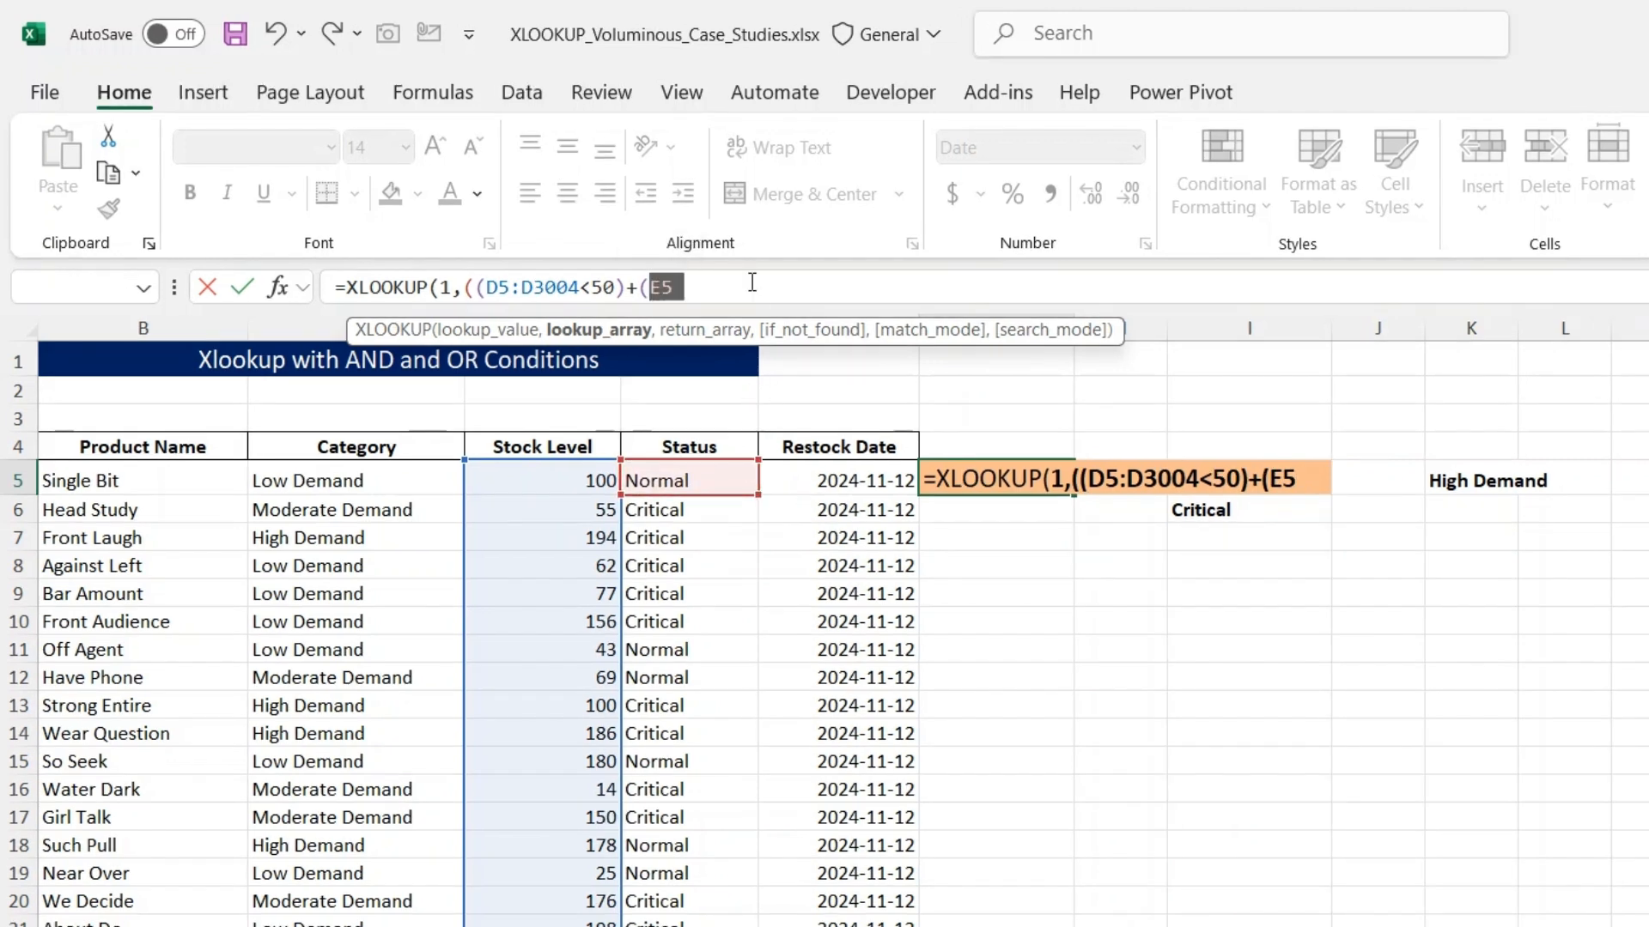
key("BackSpace")
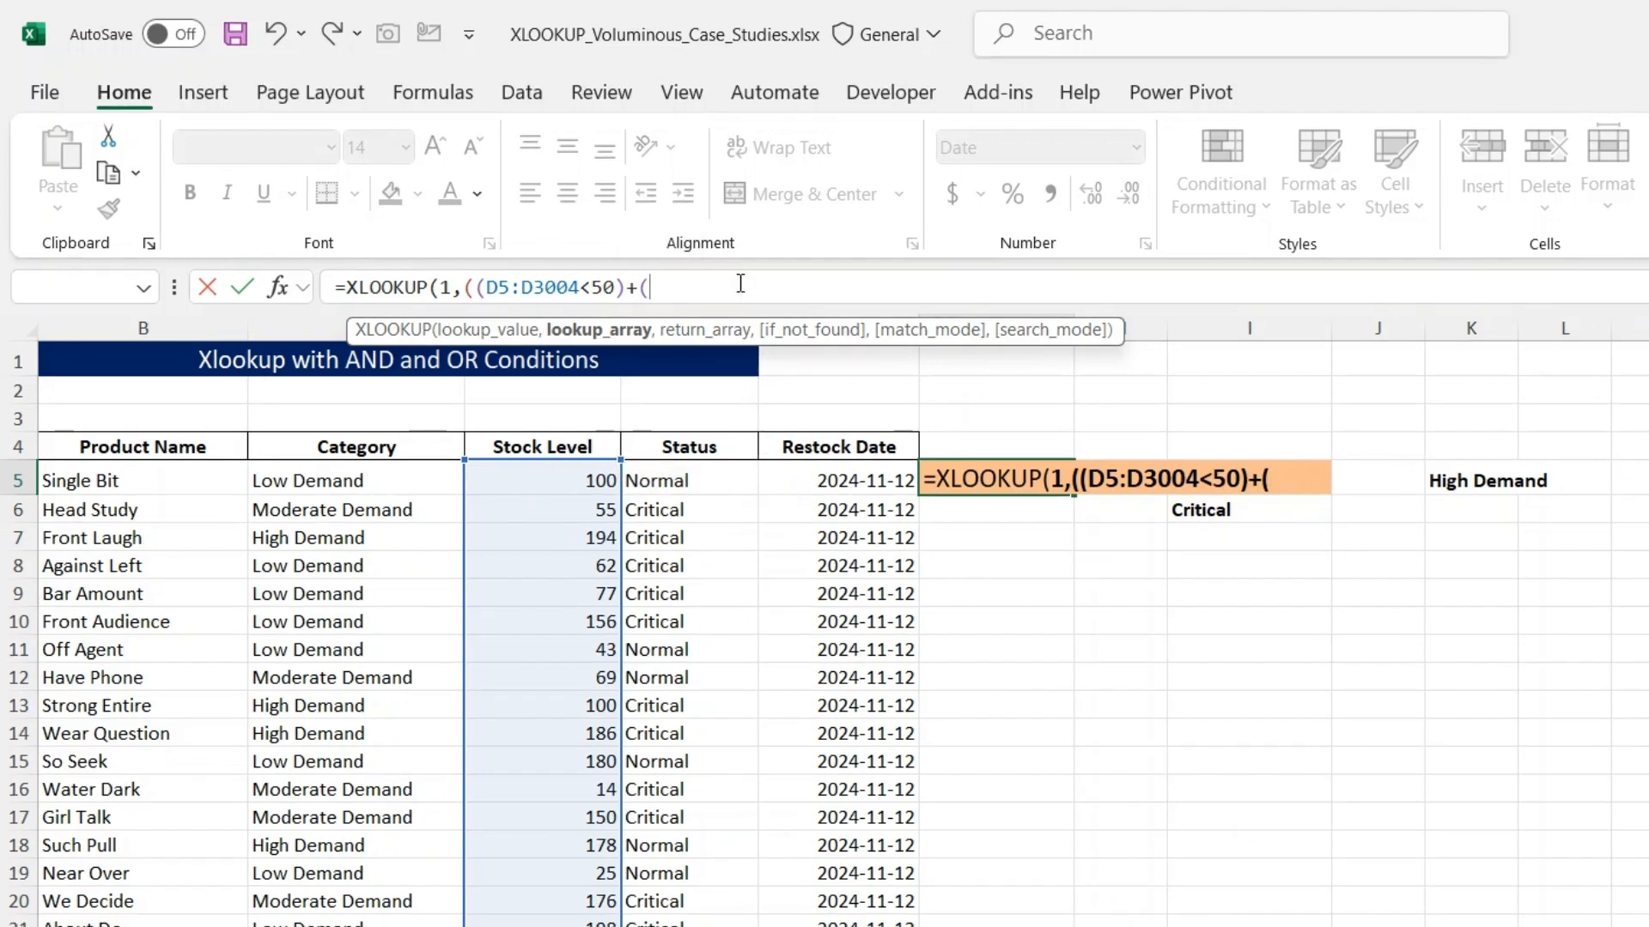
left_click(689, 488)
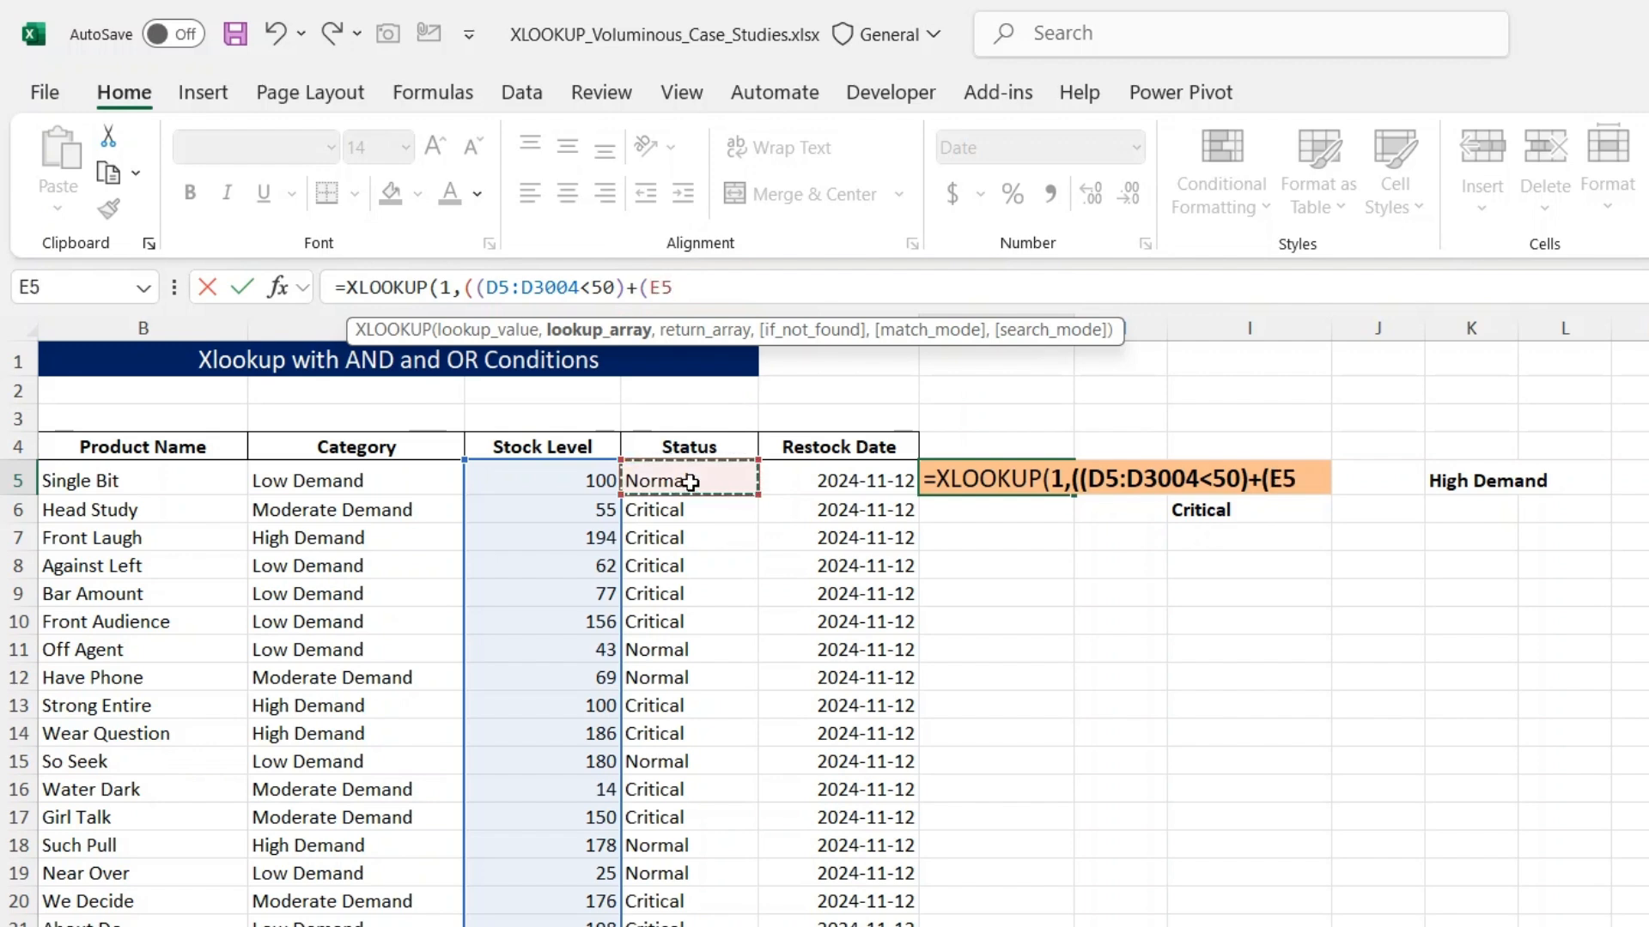
key("ctrl+shift+Down")
type("=\"")
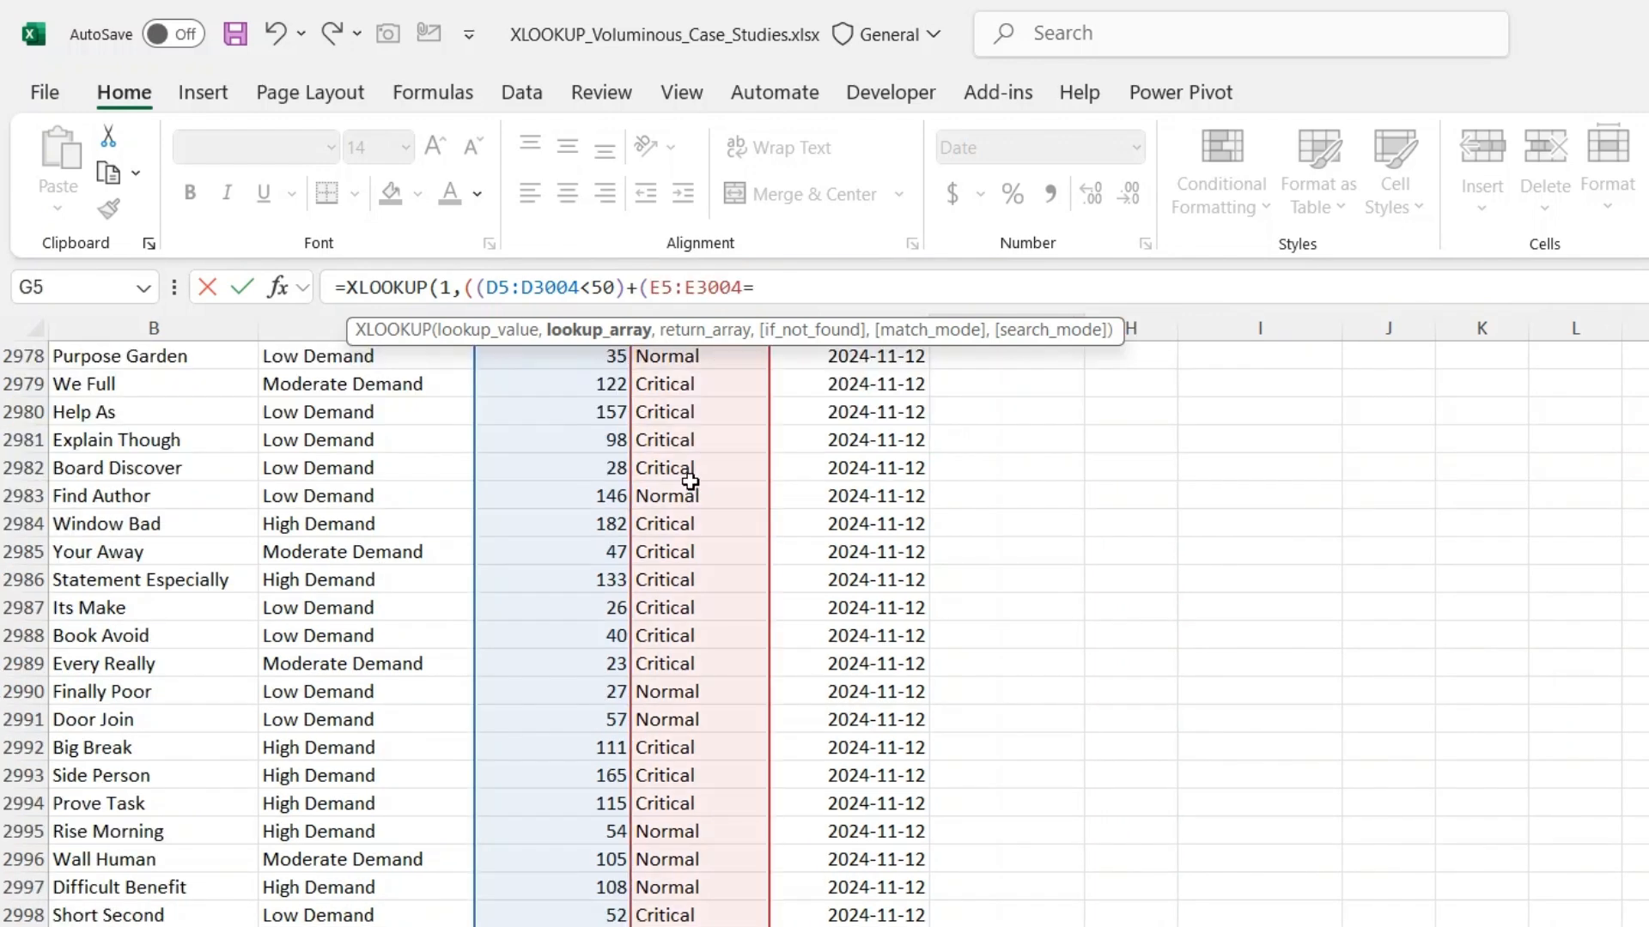
type("Critical\"))")
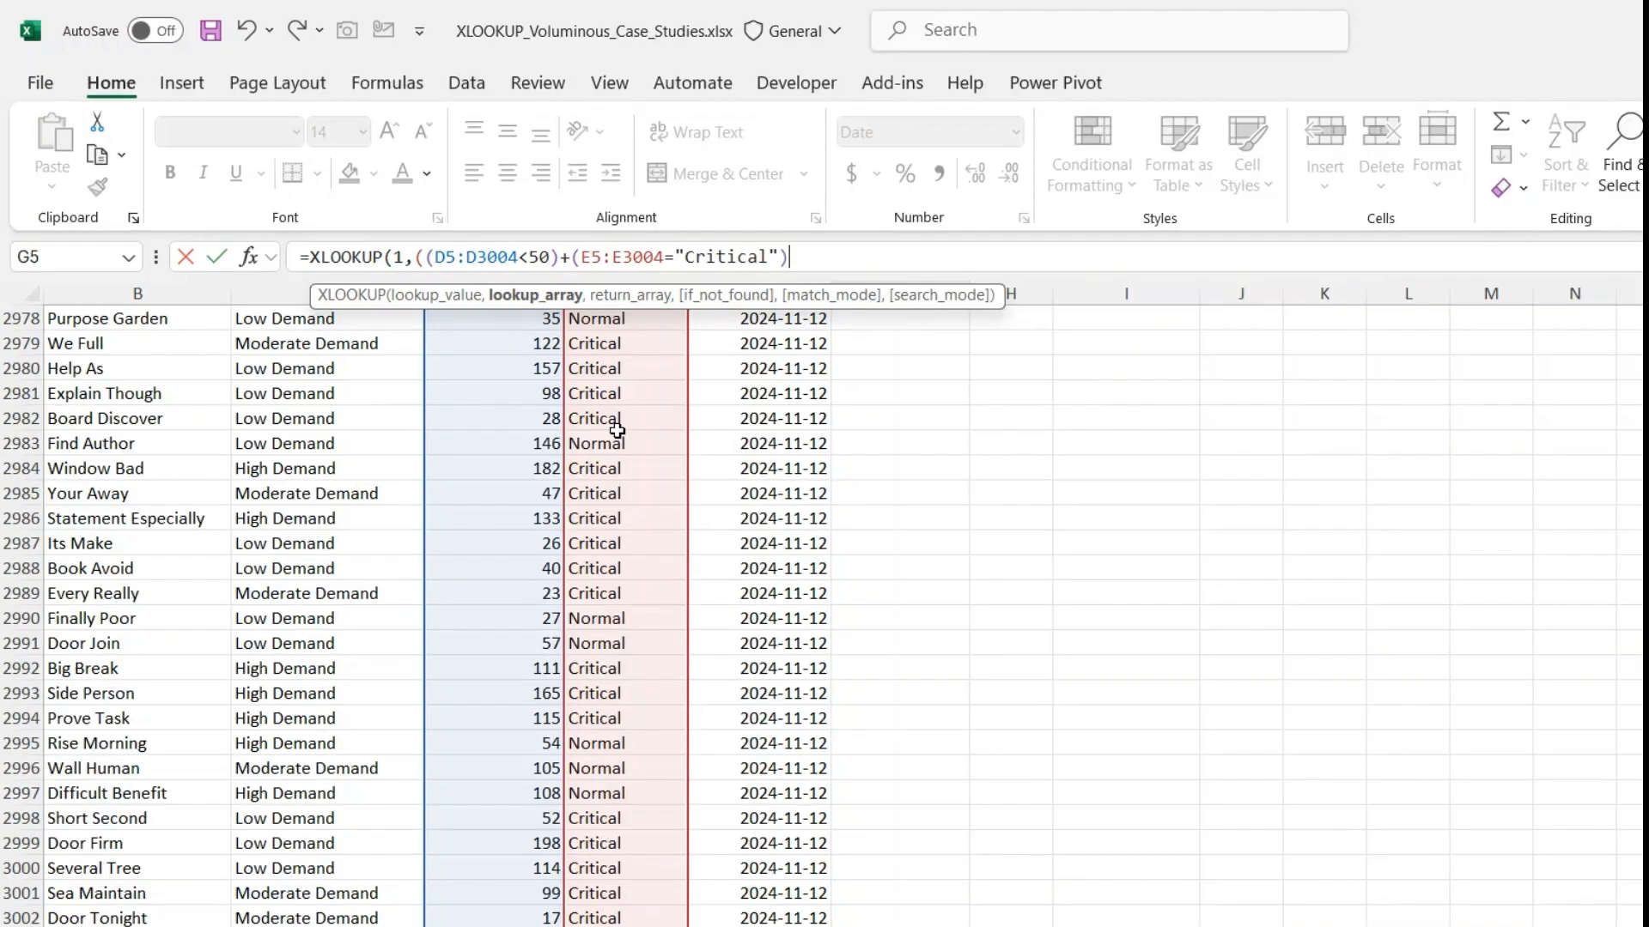
left_click_drag(799, 257, 429, 255)
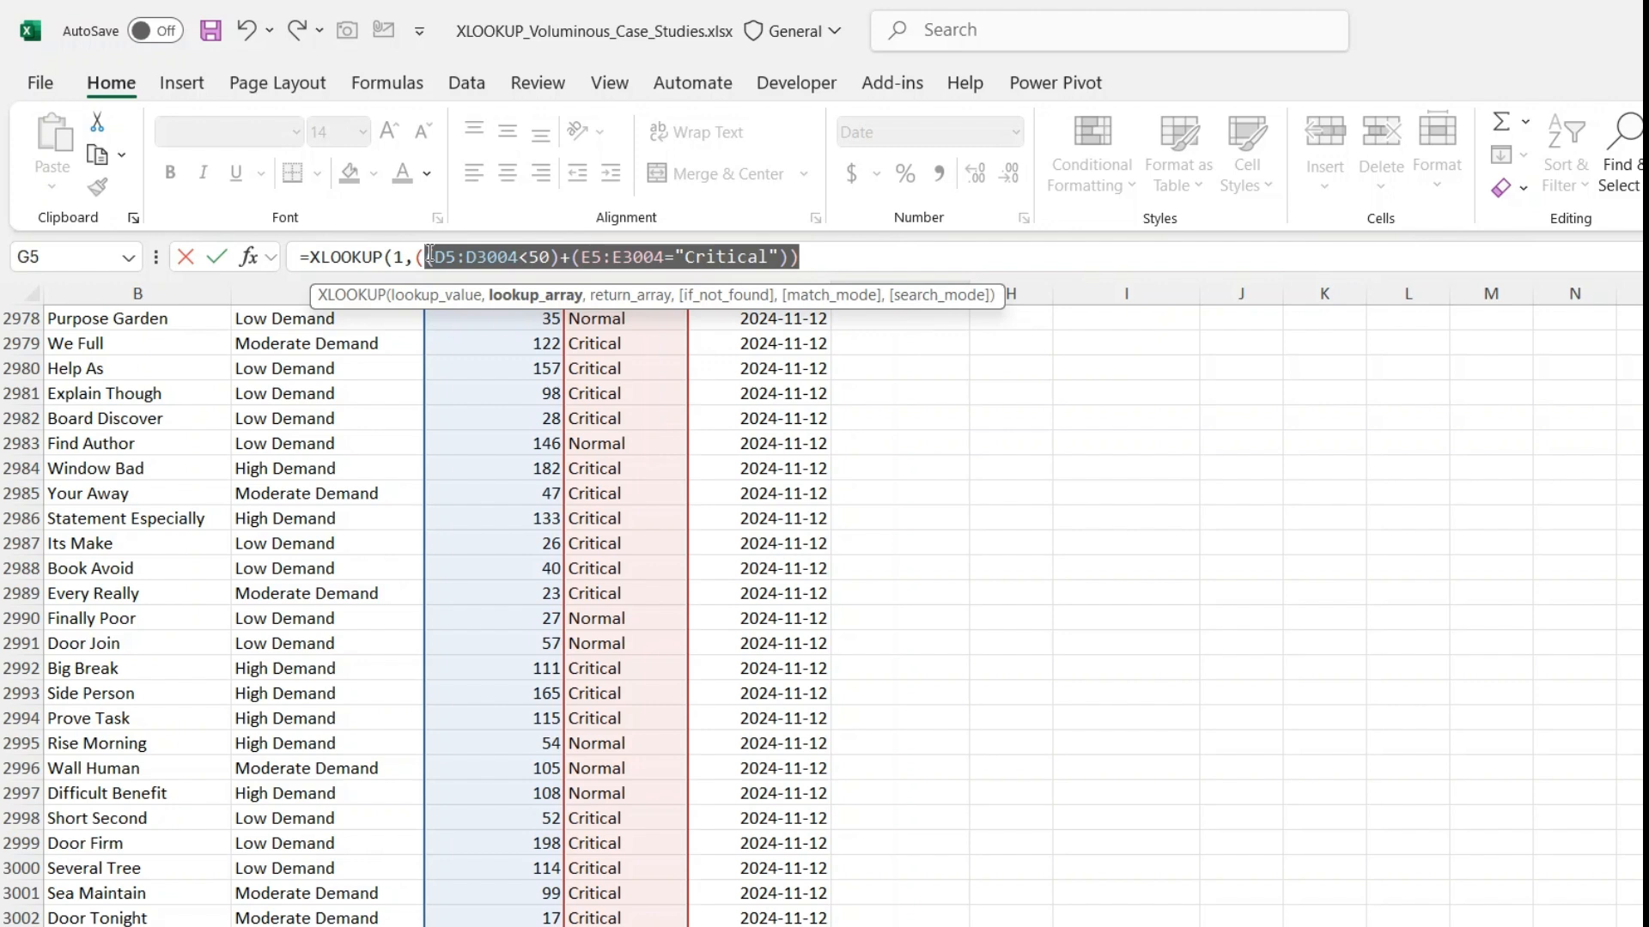
left_click(429, 255)
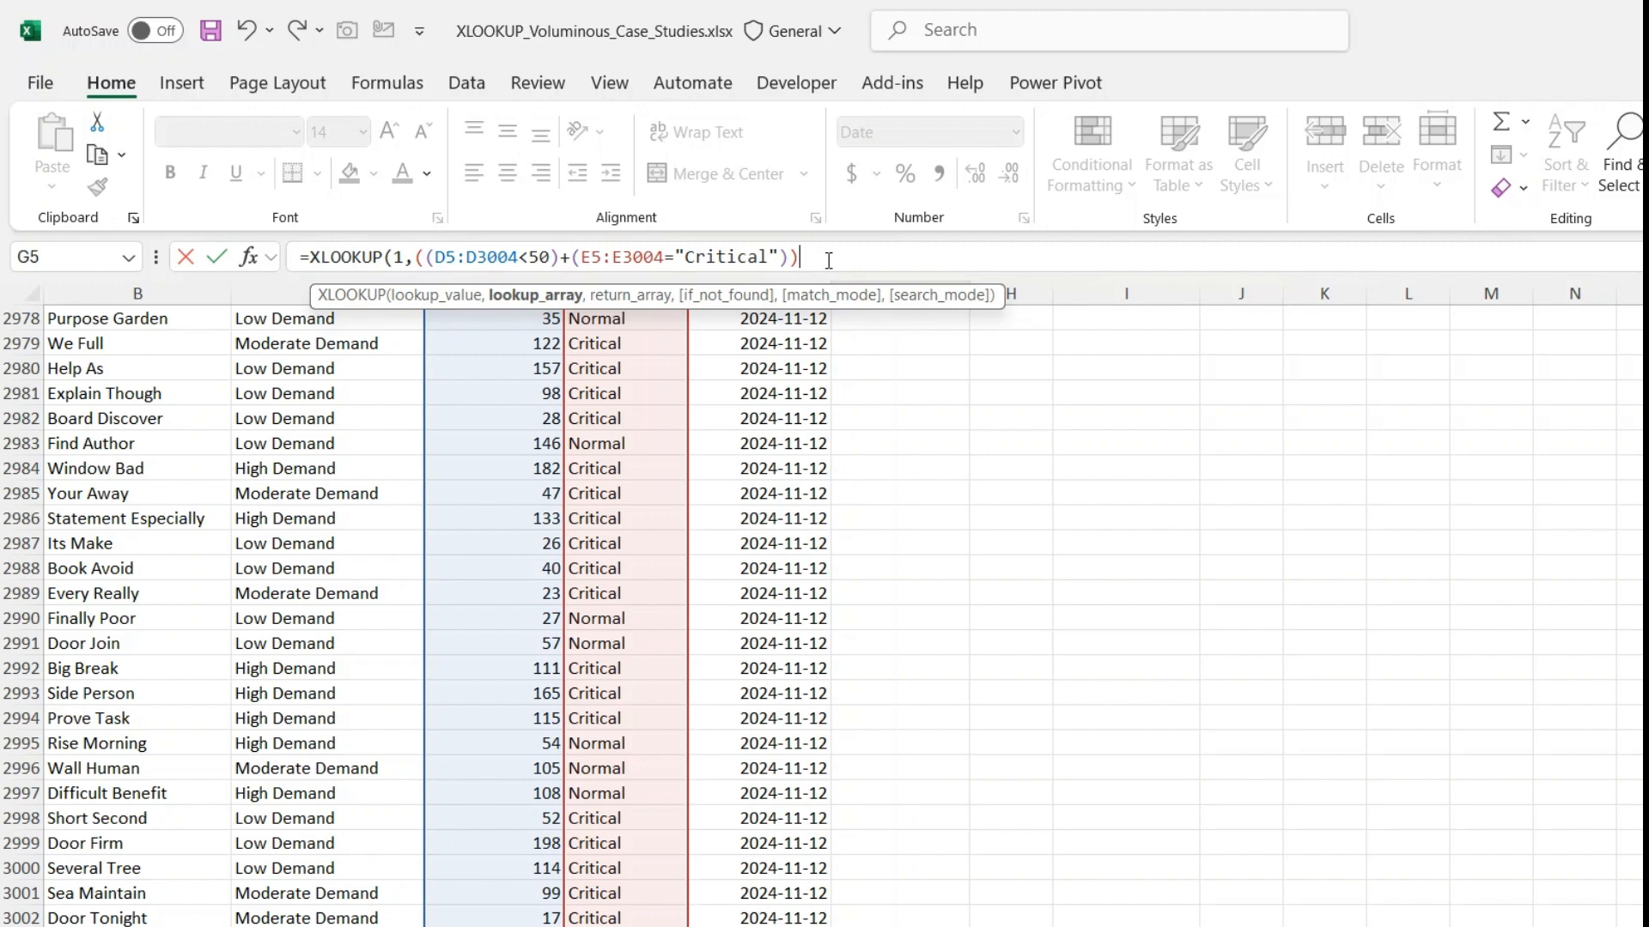
- Add an AND condition to the lookup array with the * operator, testing whether the Category range C5:C3004 equals "High Demand"
type("*")
type("(")
scroll(625, 527, "up", 20)
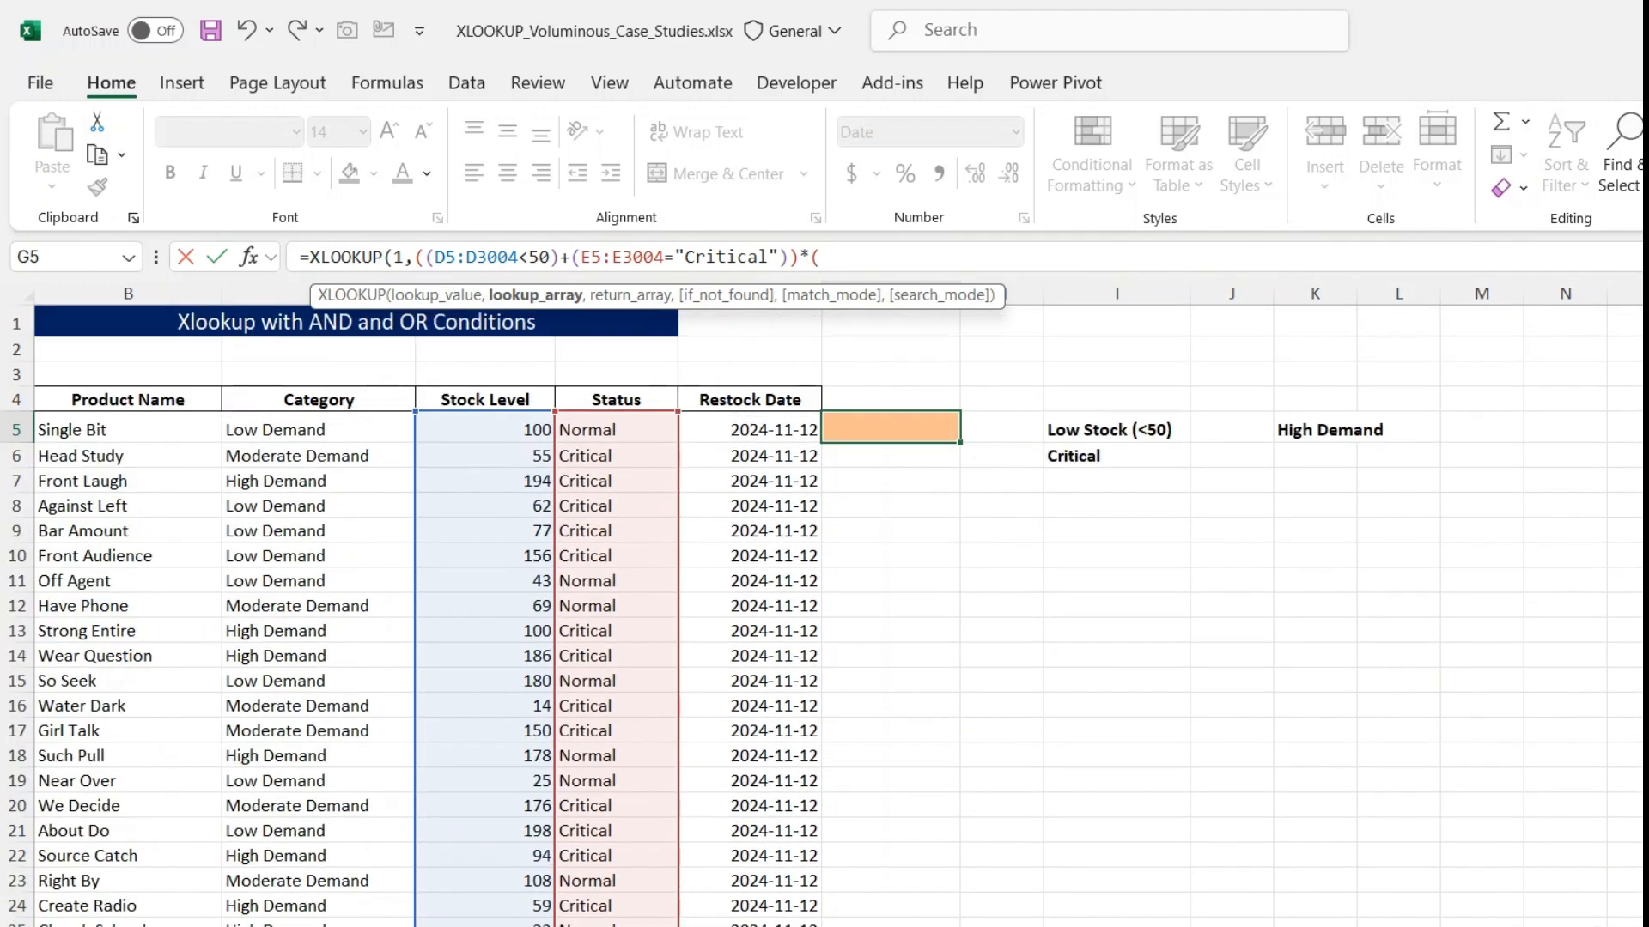
left_click(346, 426)
key("ctrl+shift+Down")
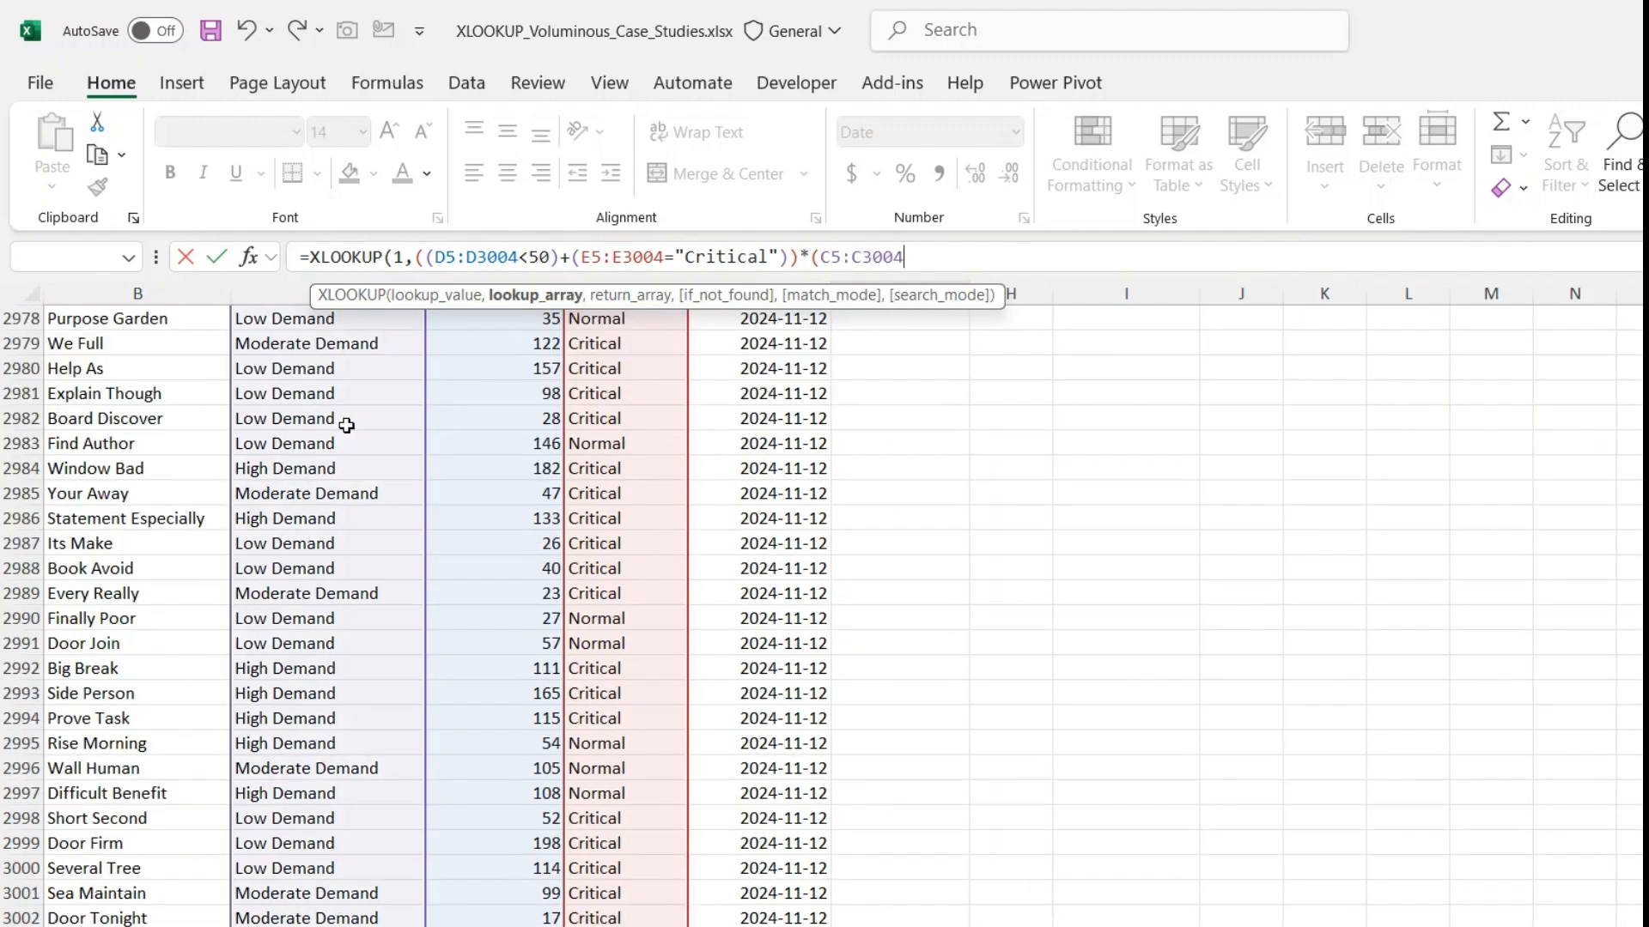
type("=\"High Demand\"")
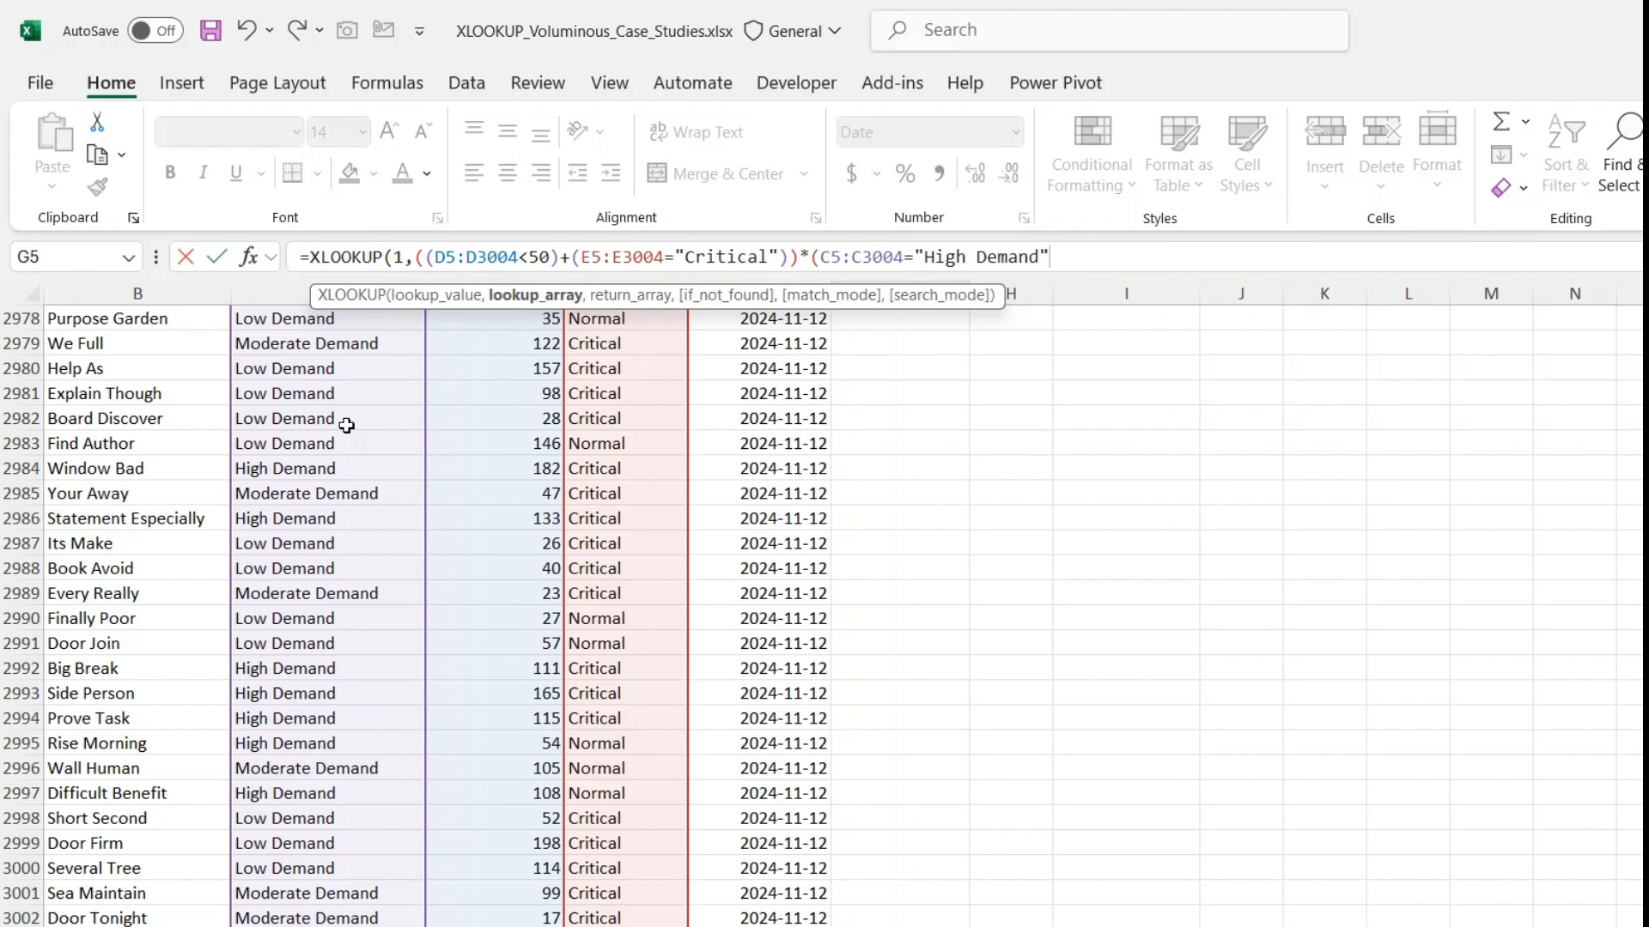
type("),")
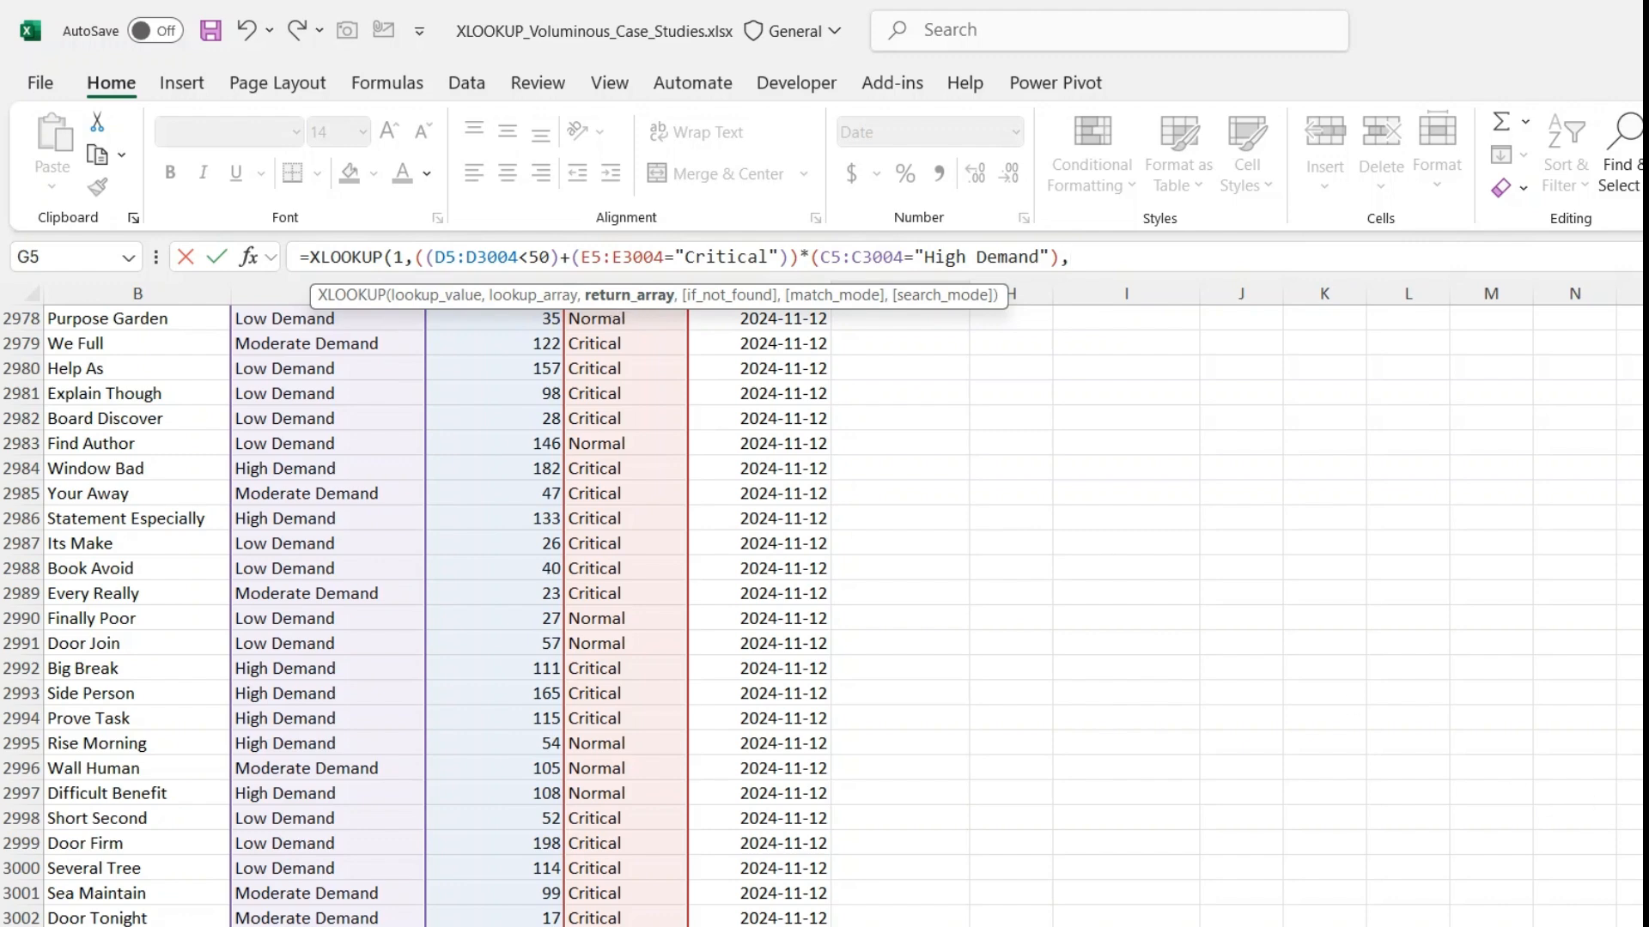
- Supply the Restock Date range F5:F3004 as the return array, then close and enter the XLOOKUP formula in G5
scroll(824, 615, "up", 20)
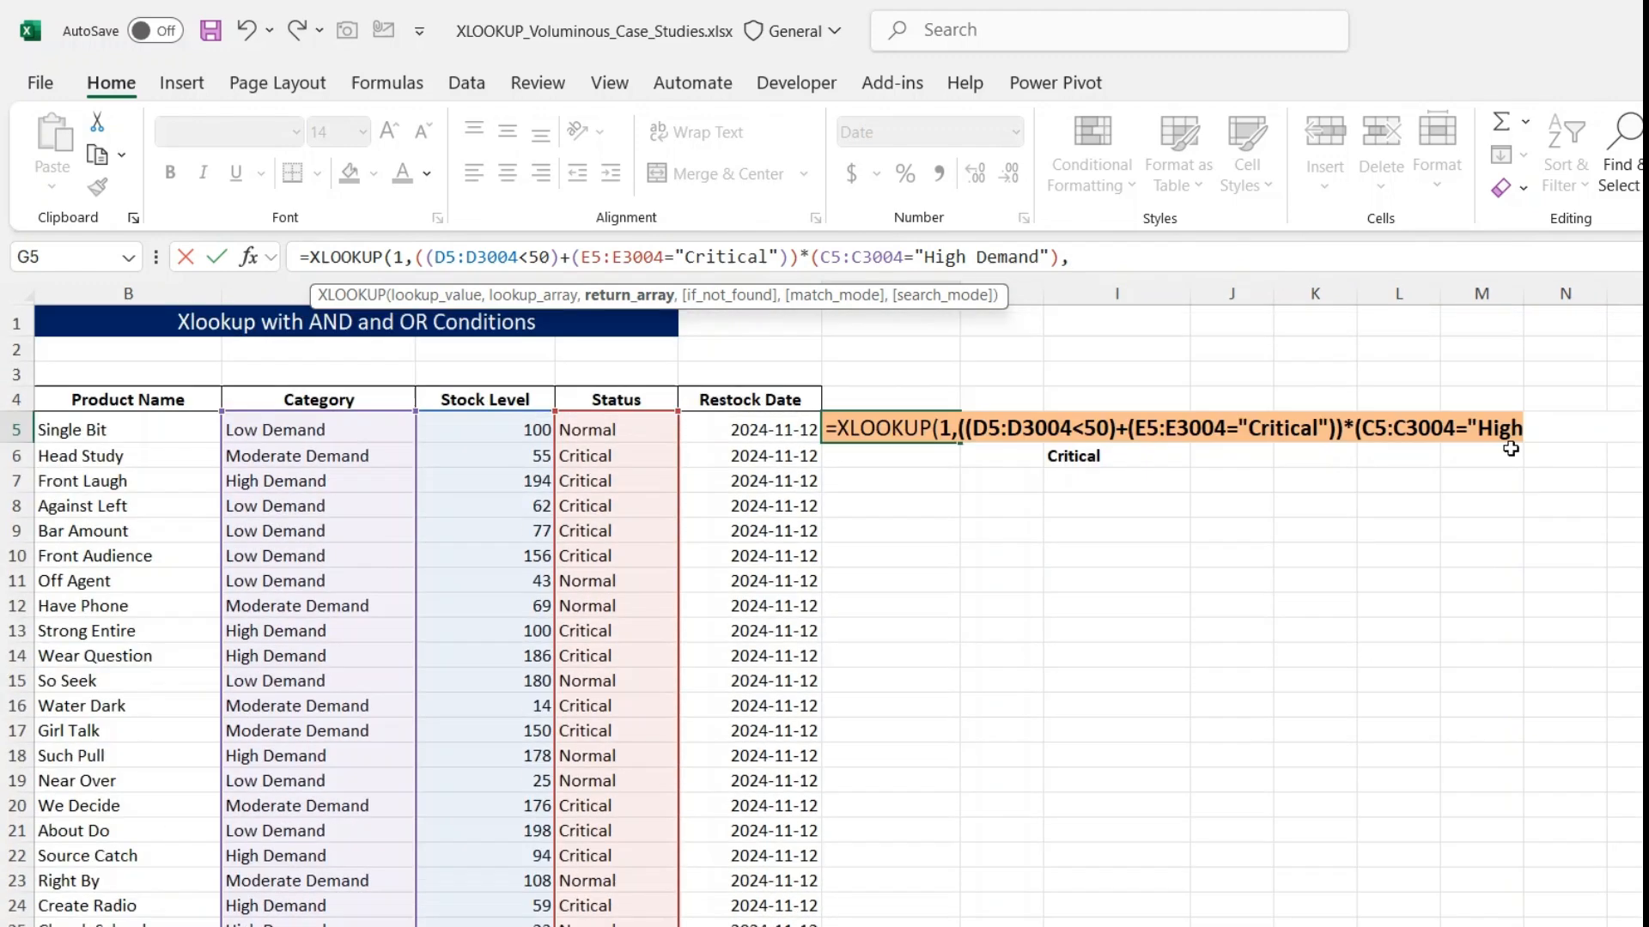
left_click(771, 429)
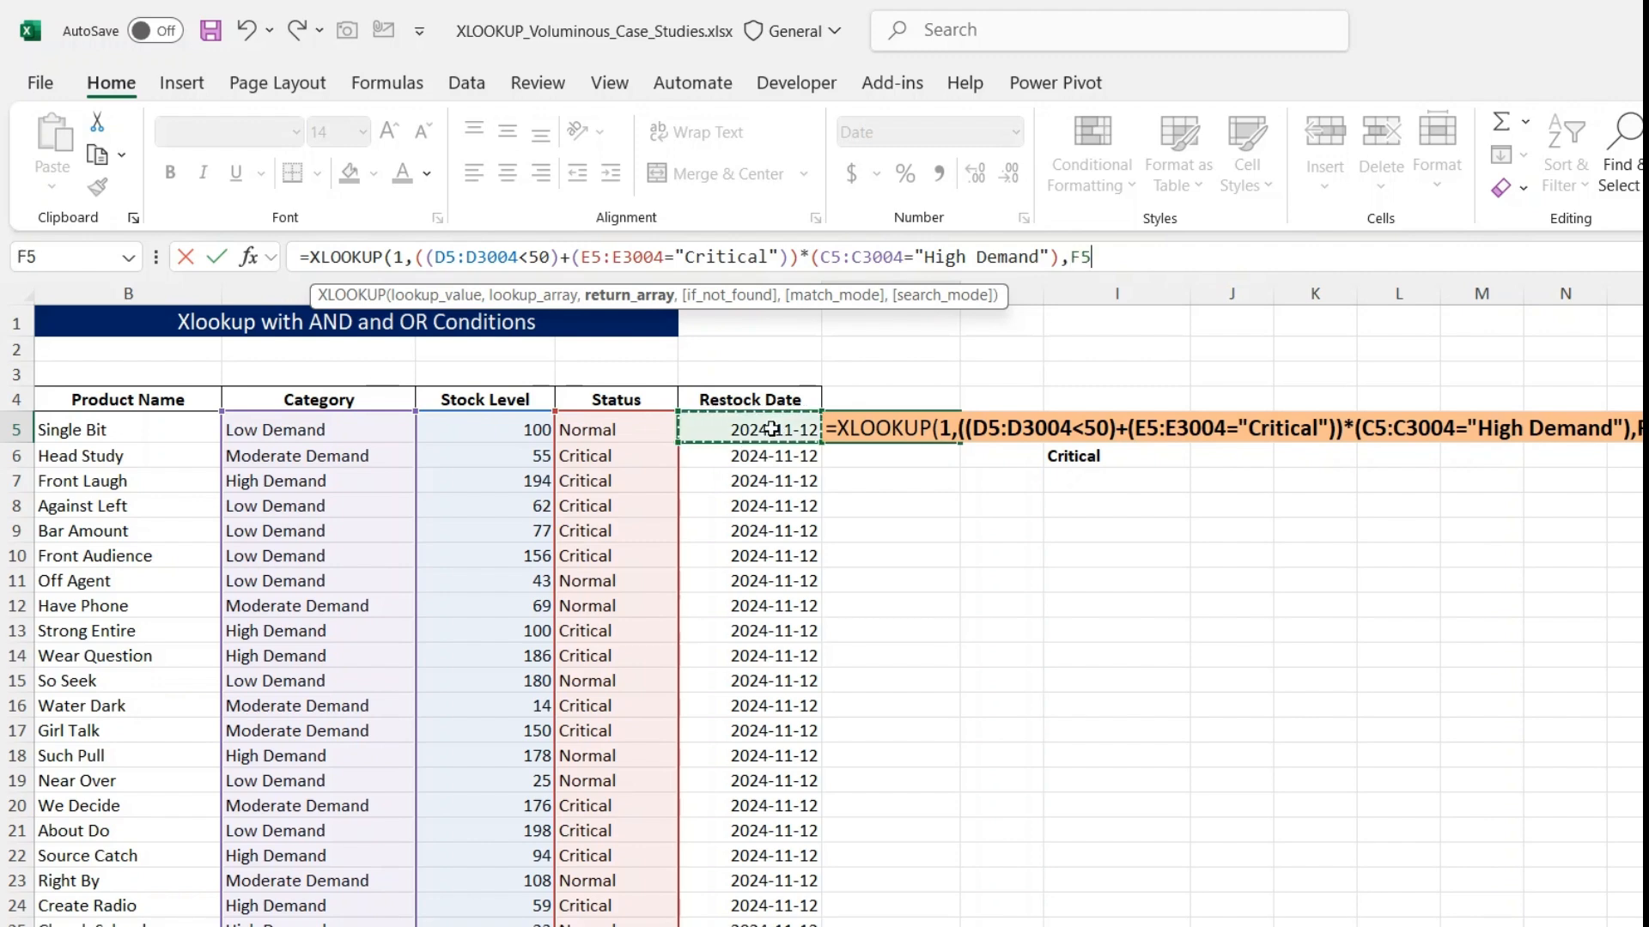
key("ctrl+shift+Down")
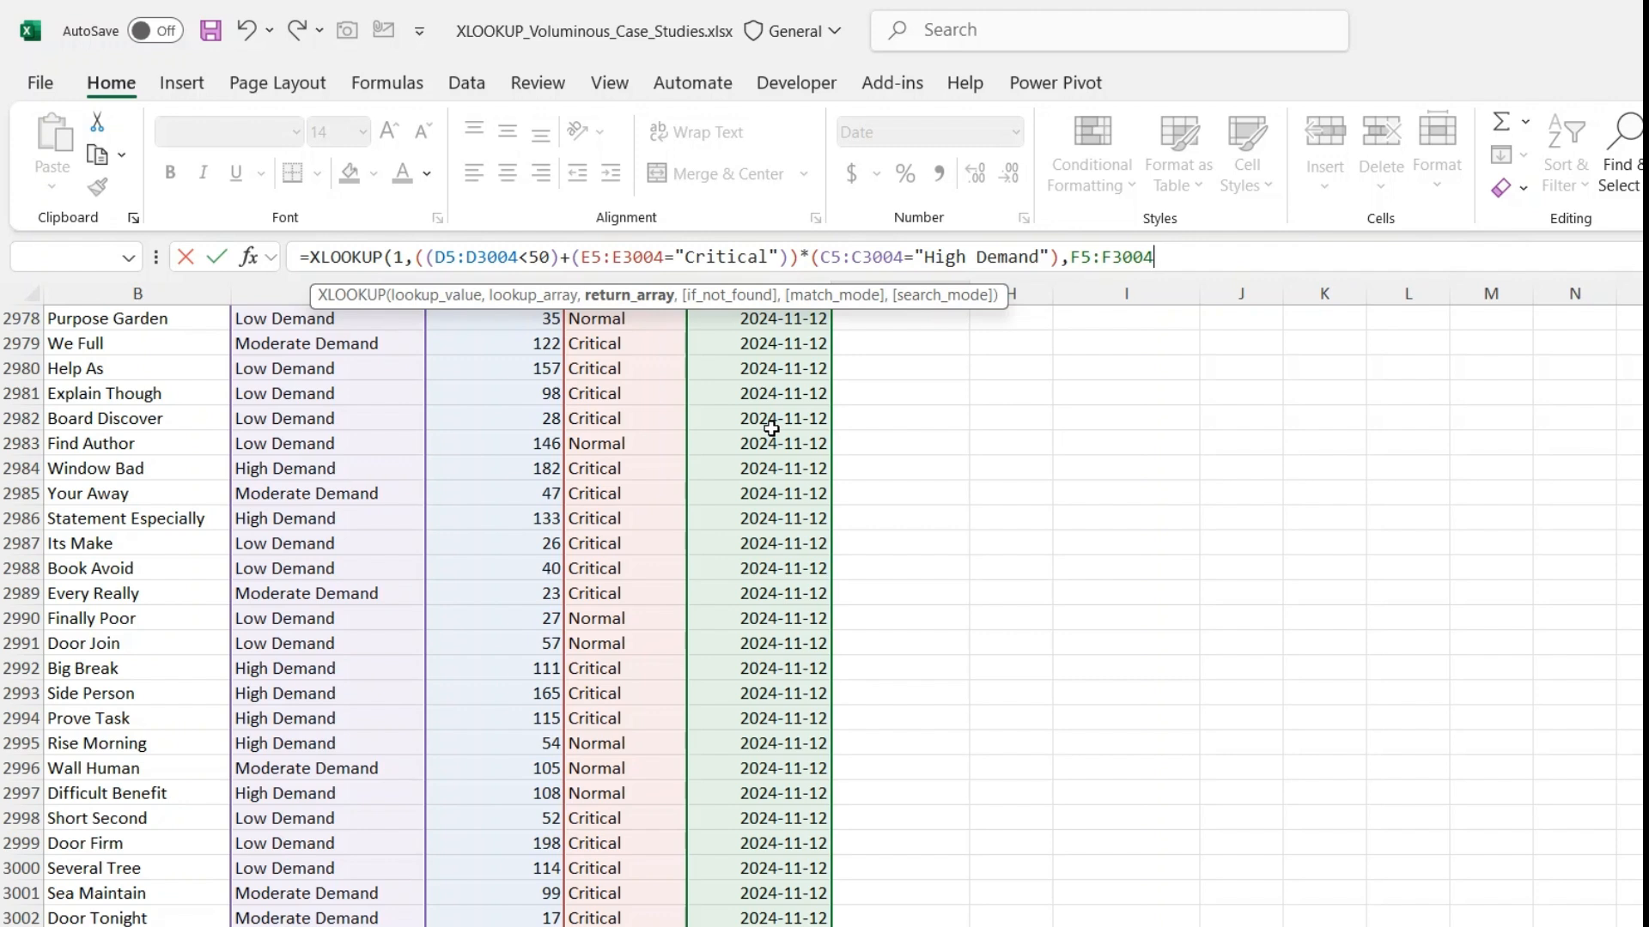
type(")")
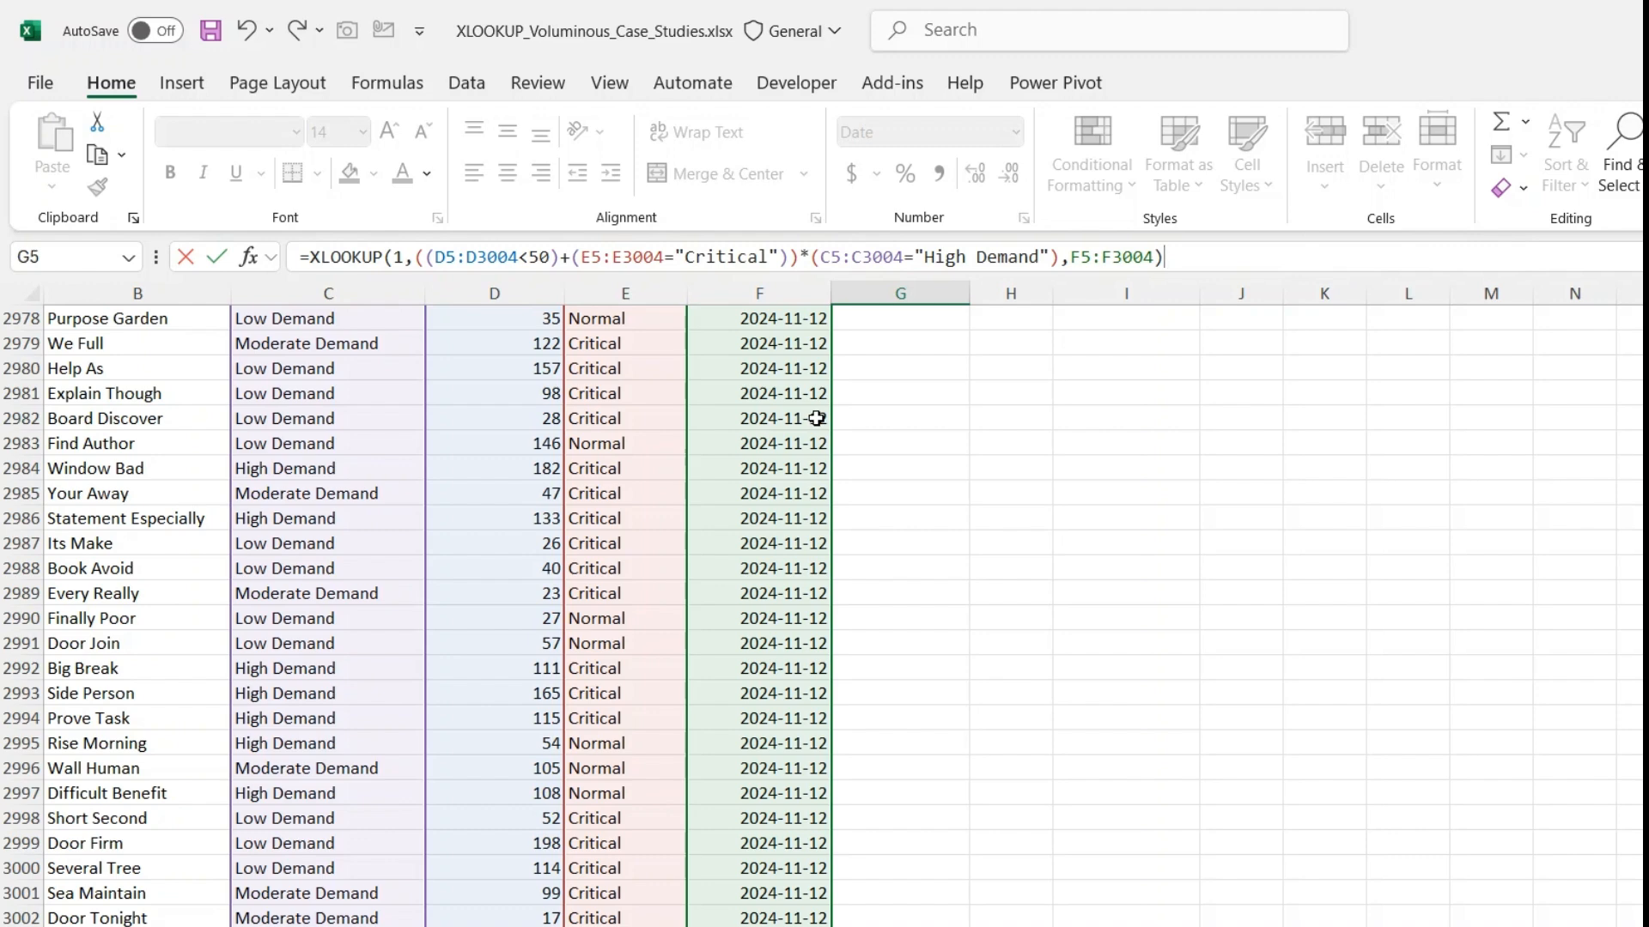
key("Return")
key("Up")
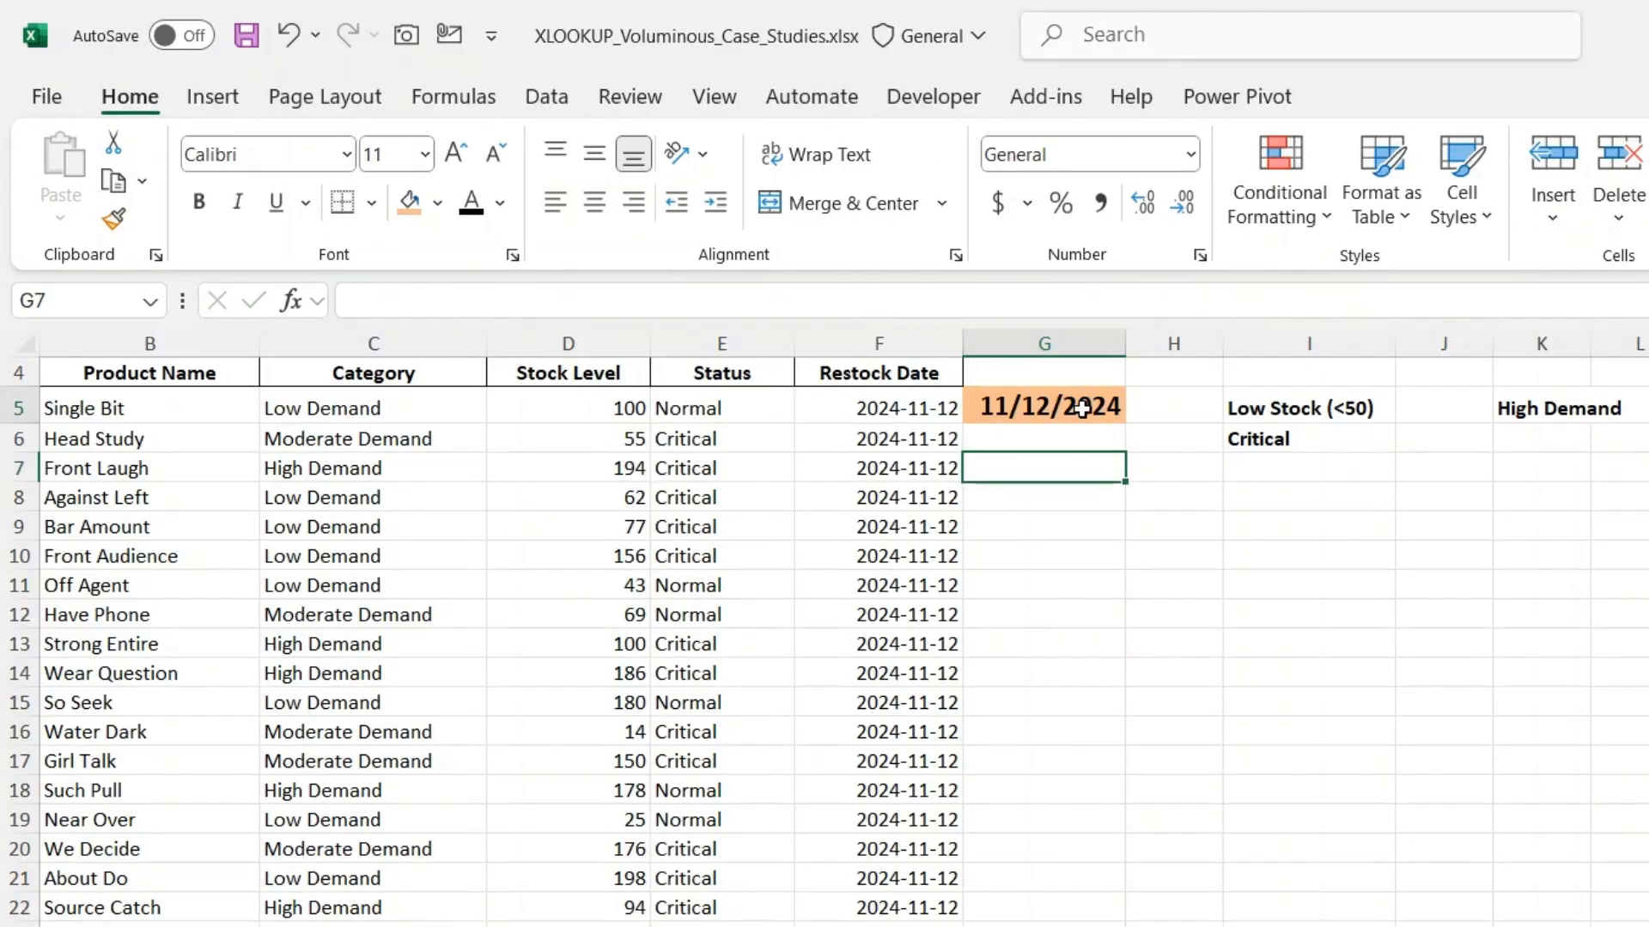
- Examine in G5's formula how + joins the stock and status conditions and how * combines that group with the High Demand condition
left_click(1082, 408)
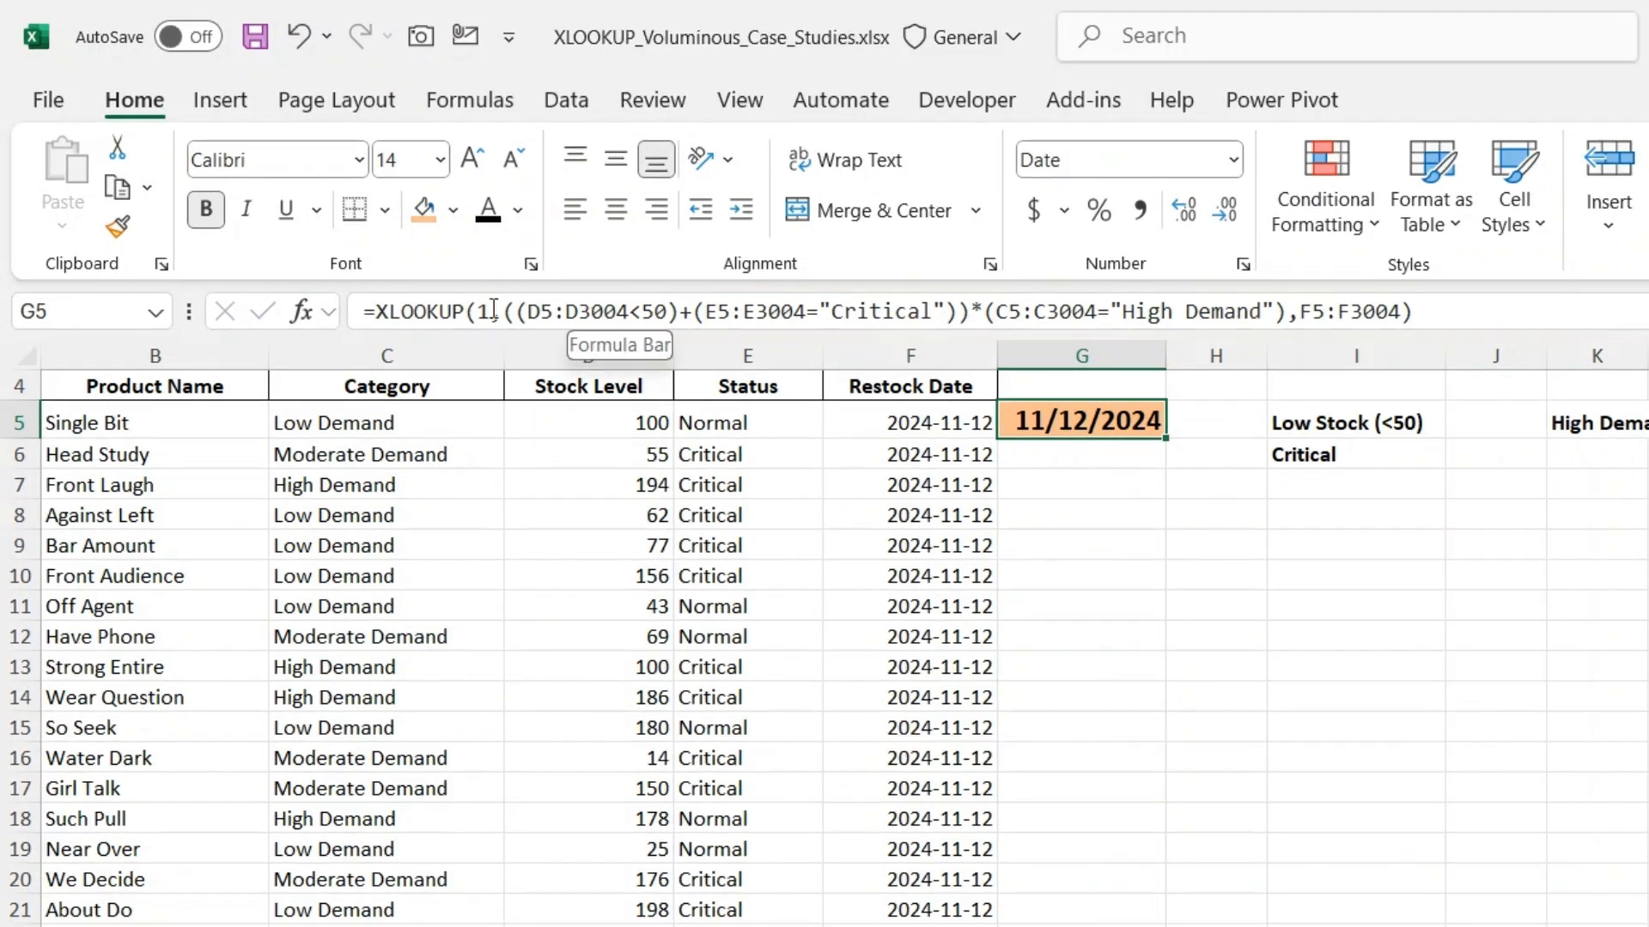
left_click_drag(515, 312, 697, 319)
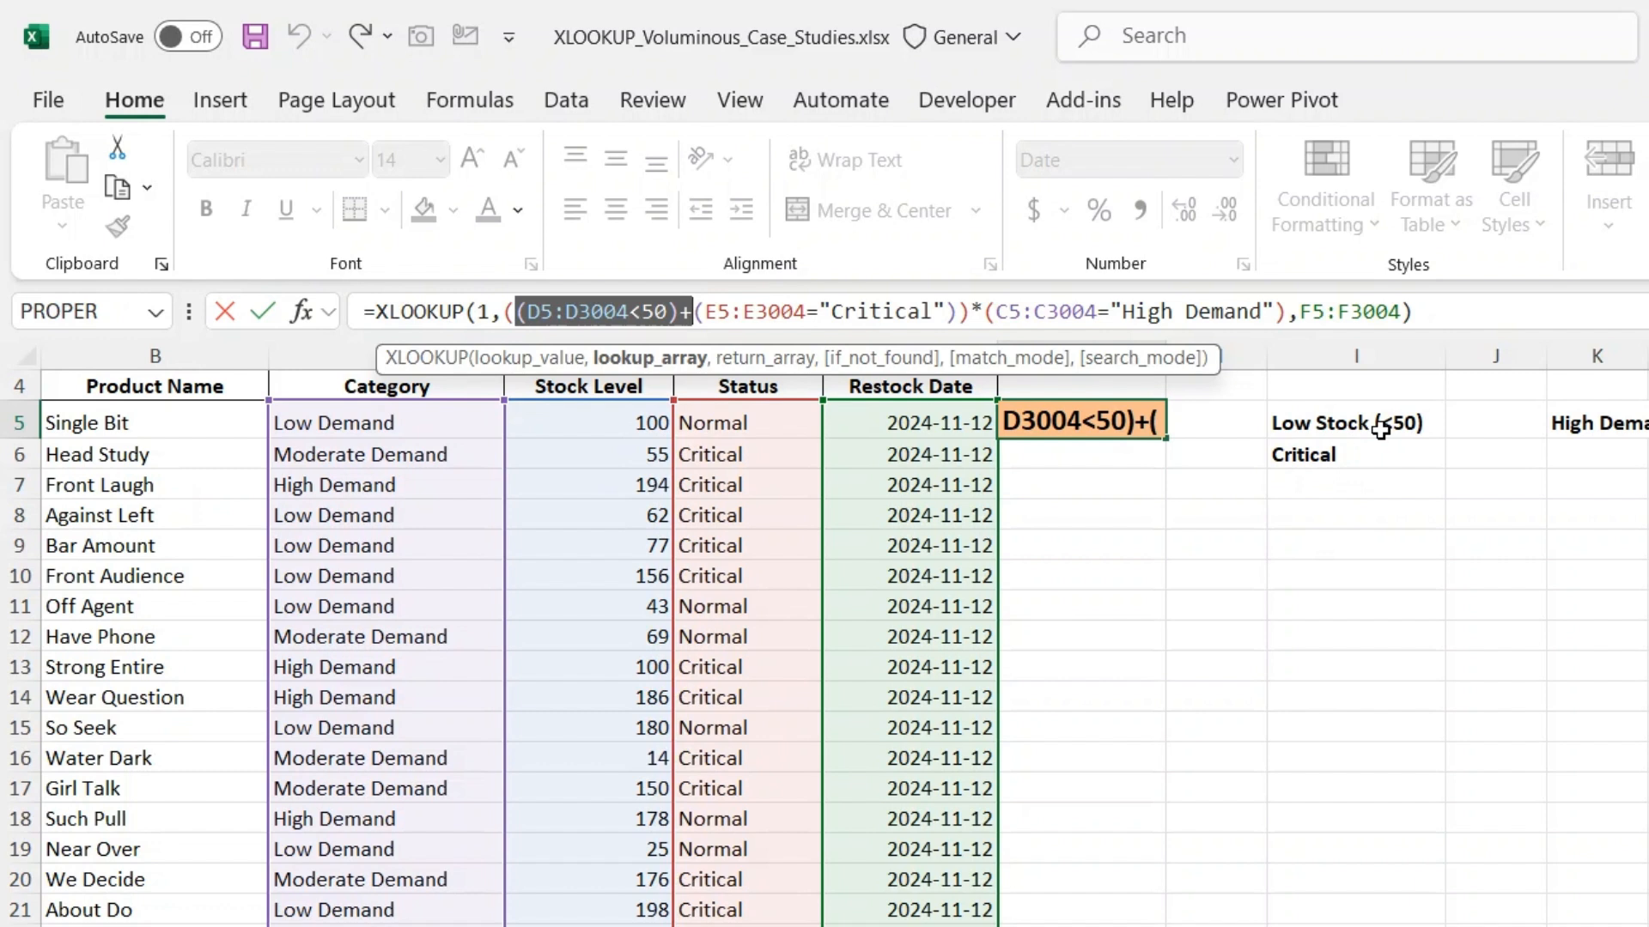
left_click_drag(707, 313, 958, 319)
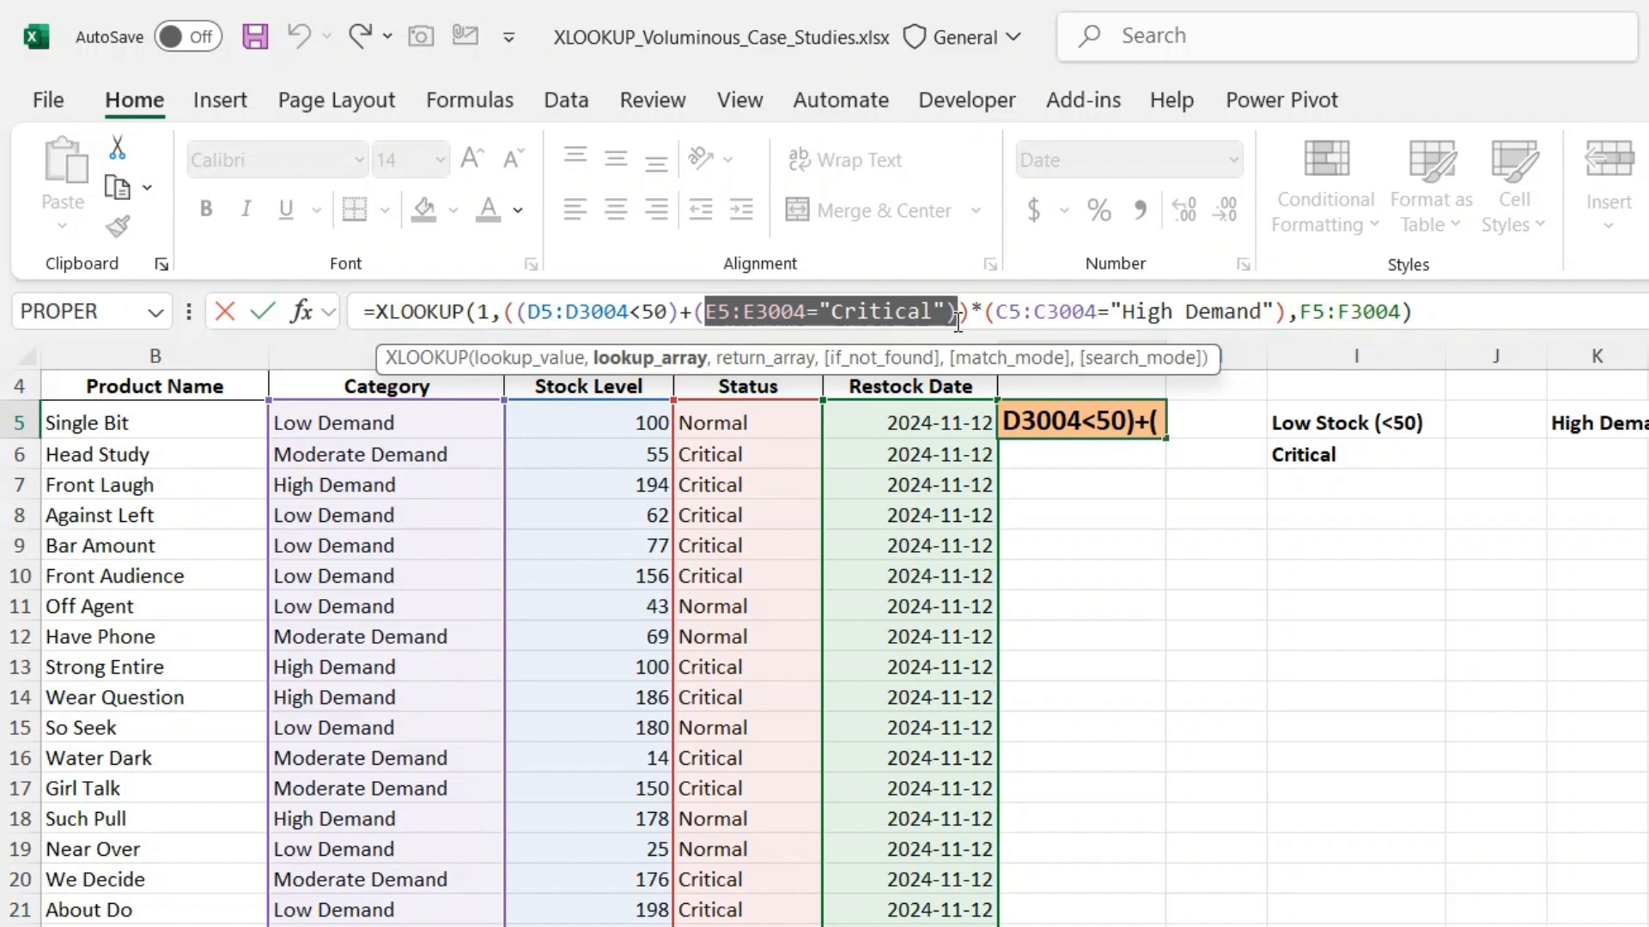
left_click(958, 317)
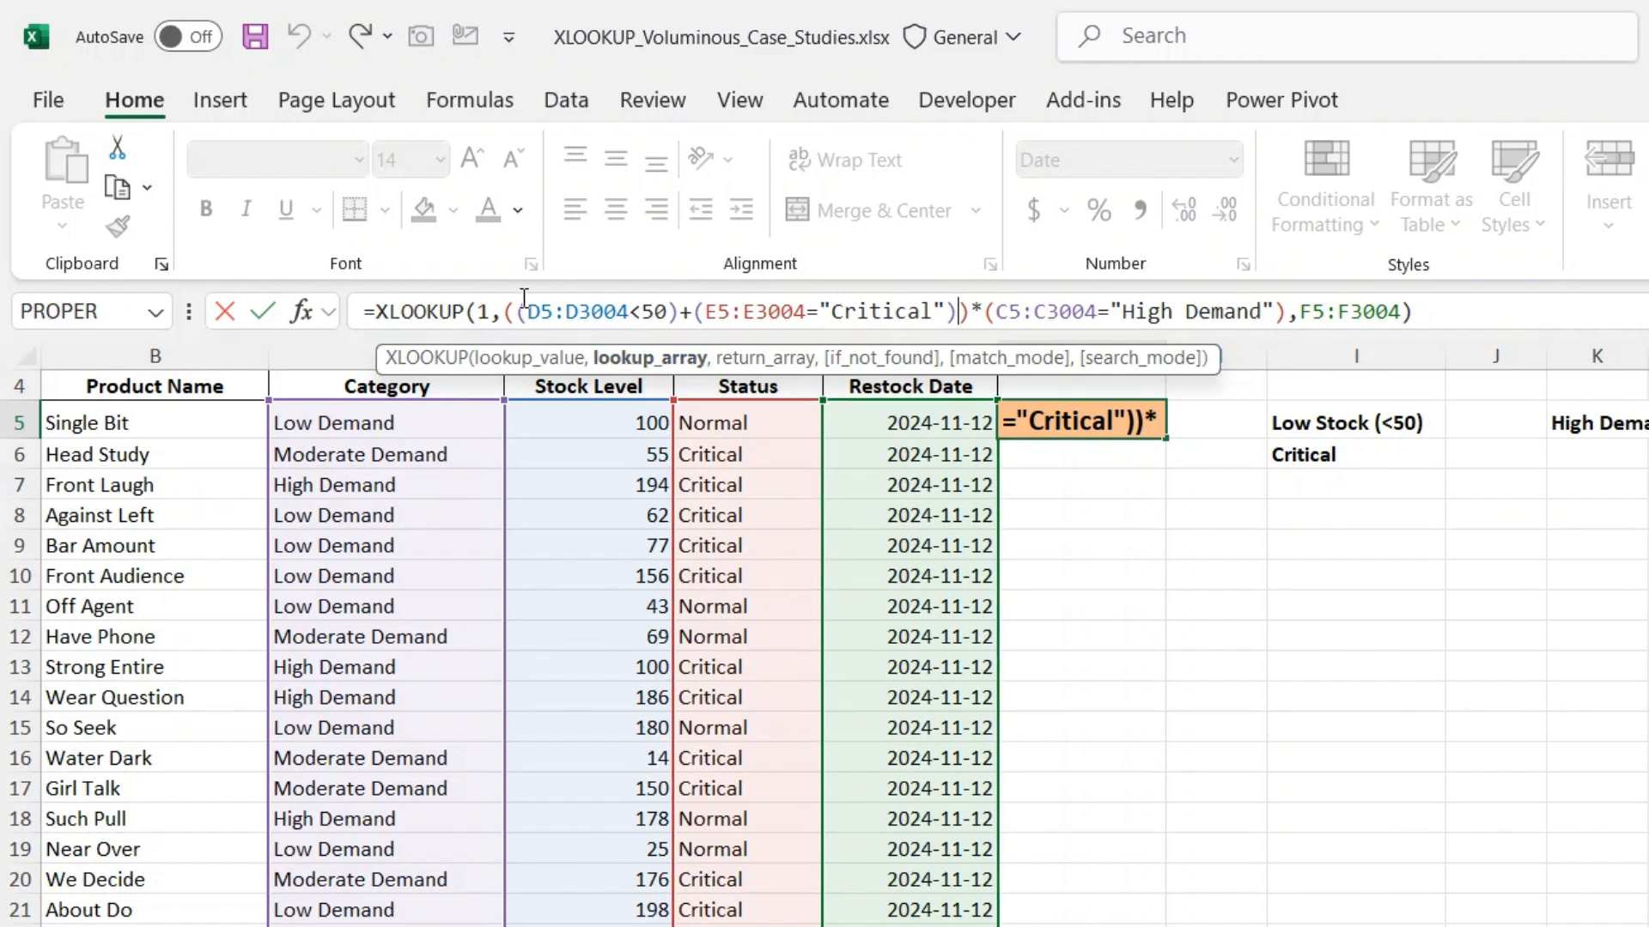
left_click_drag(504, 311, 692, 317)
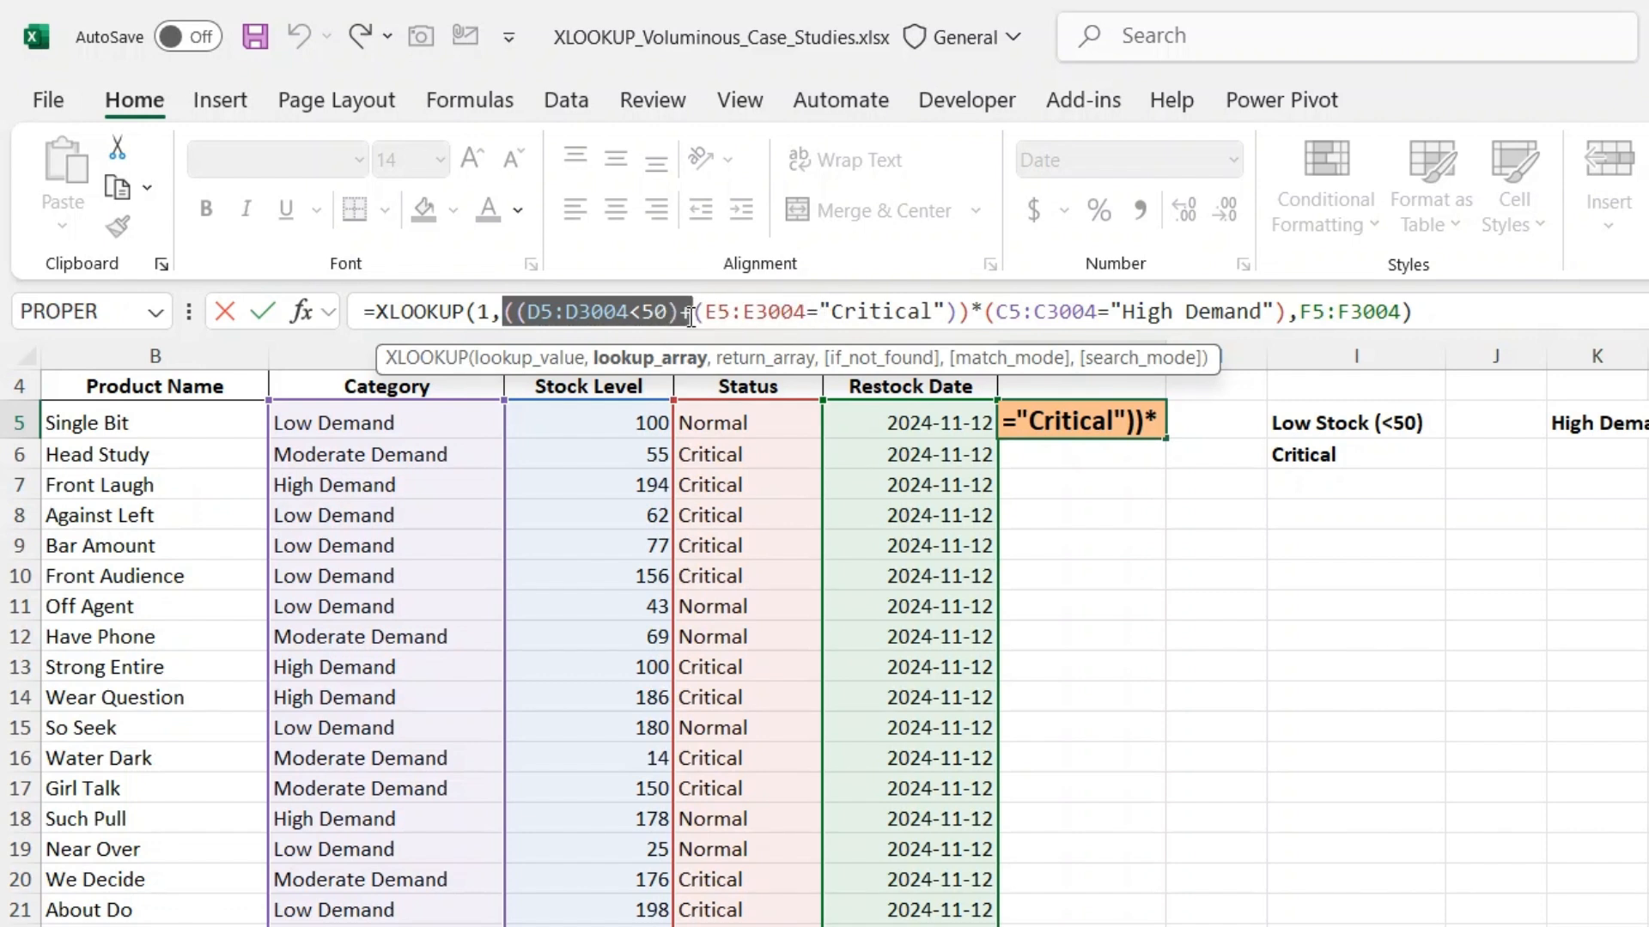
left_click_drag(691, 316, 694, 316)
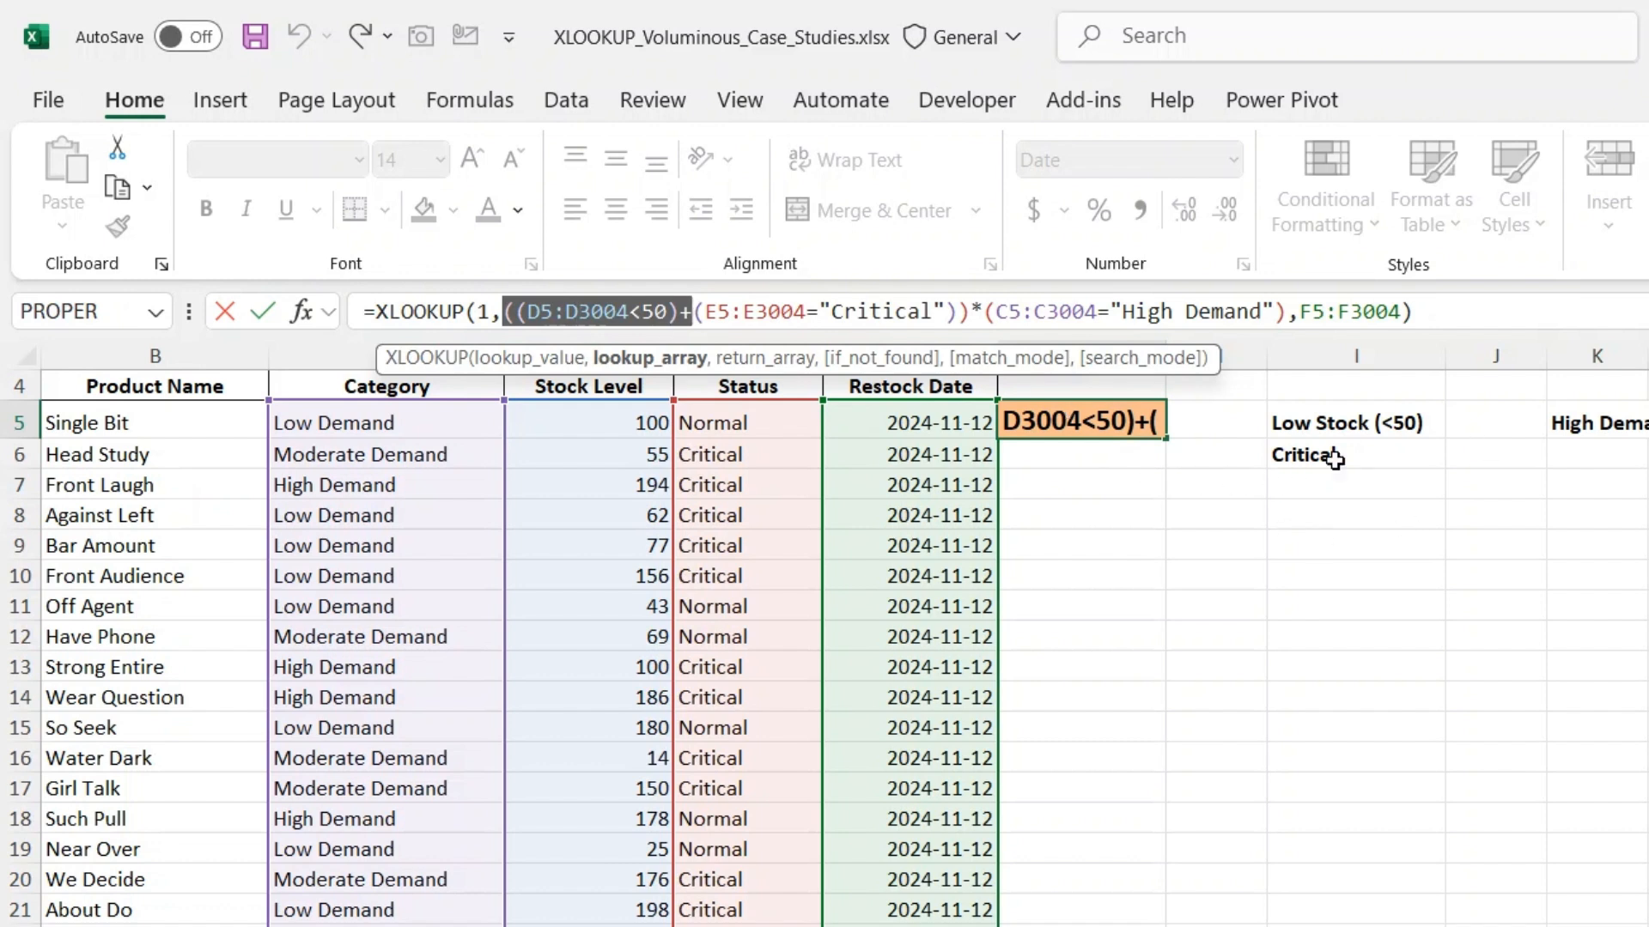
left_click_drag(984, 311, 1278, 311)
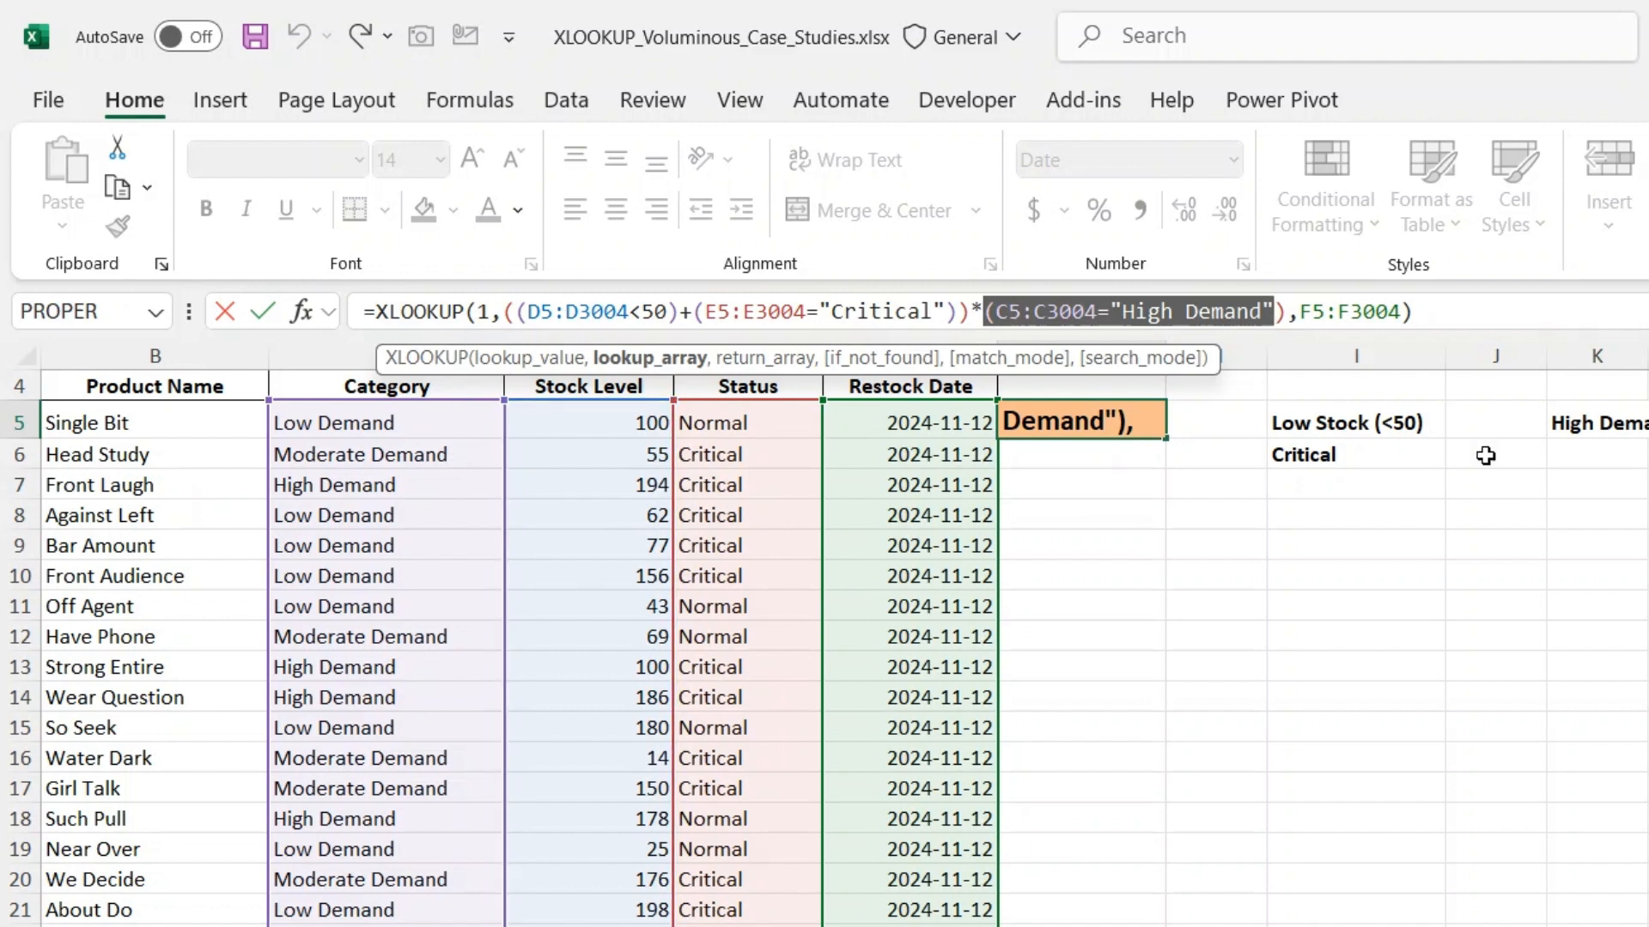
left_click_drag(983, 312, 963, 312)
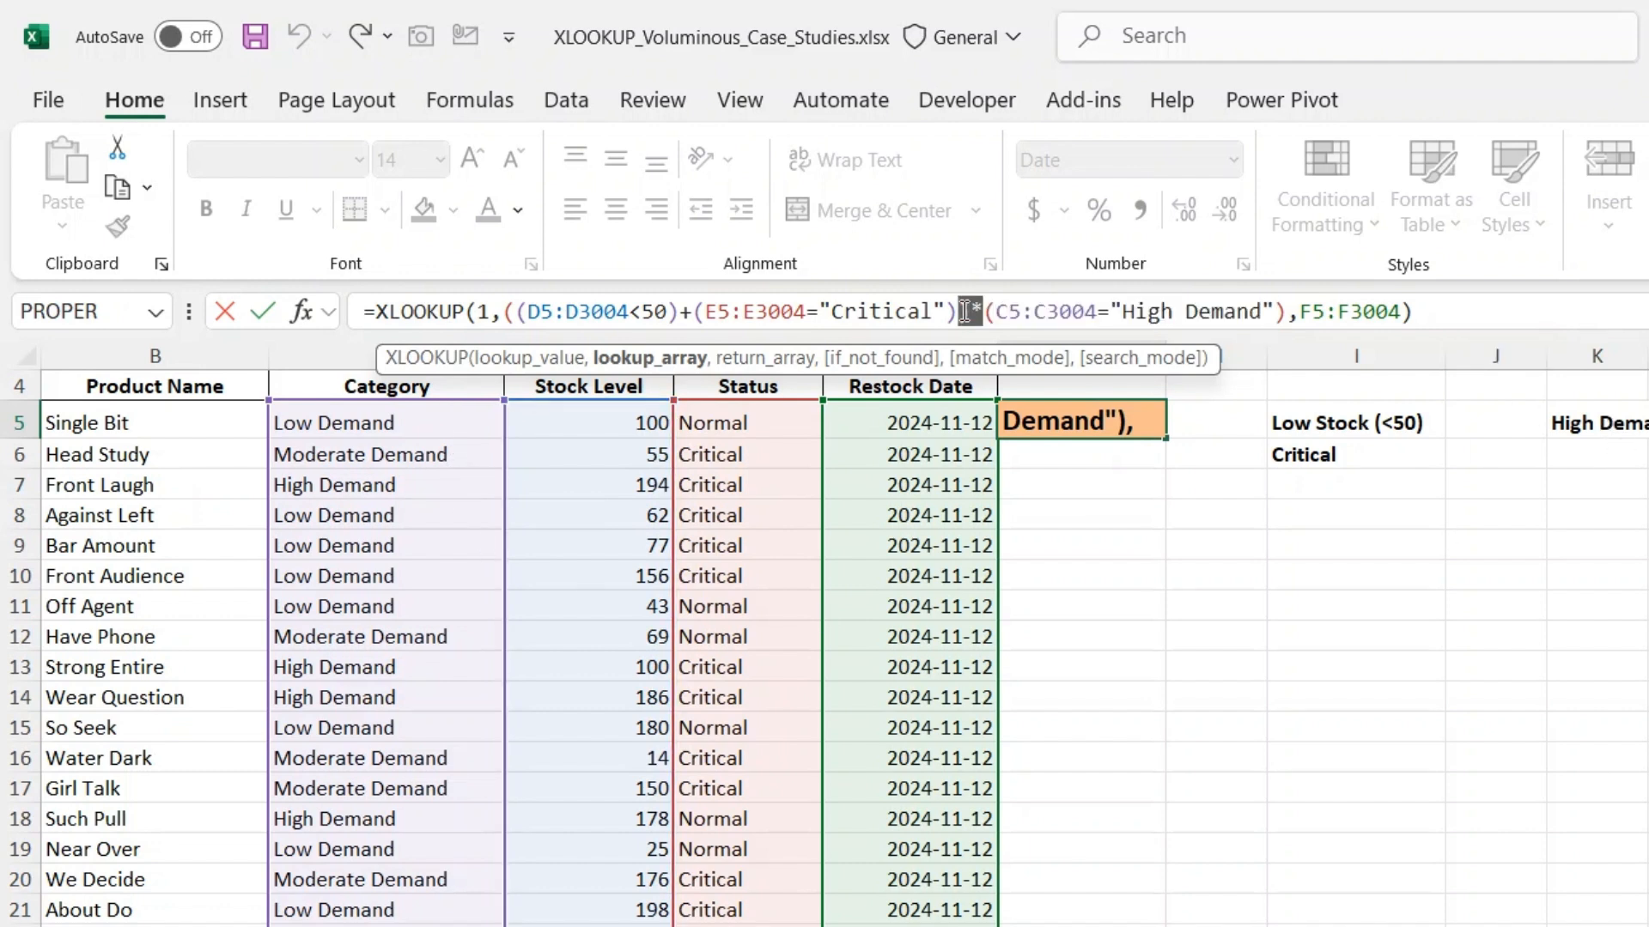
- Review the complete lookup array, the lookup value 1 and the return array in G5's formula, leaving the formula as it is
left_click_drag(1286, 311, 491, 320)
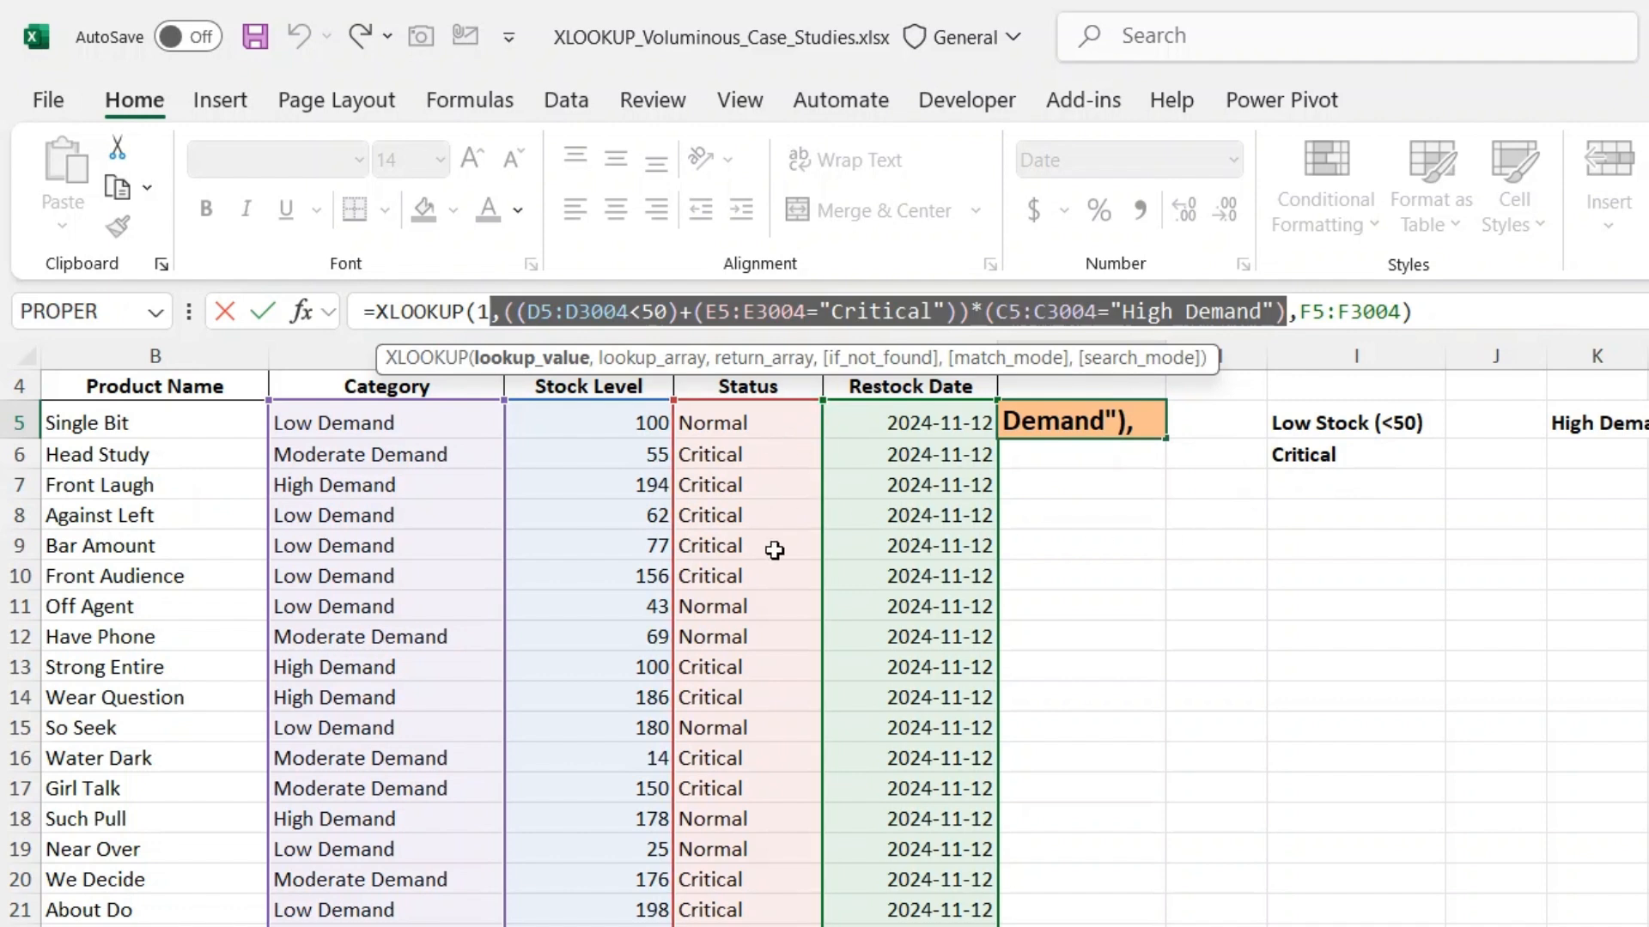
double_click(481, 313)
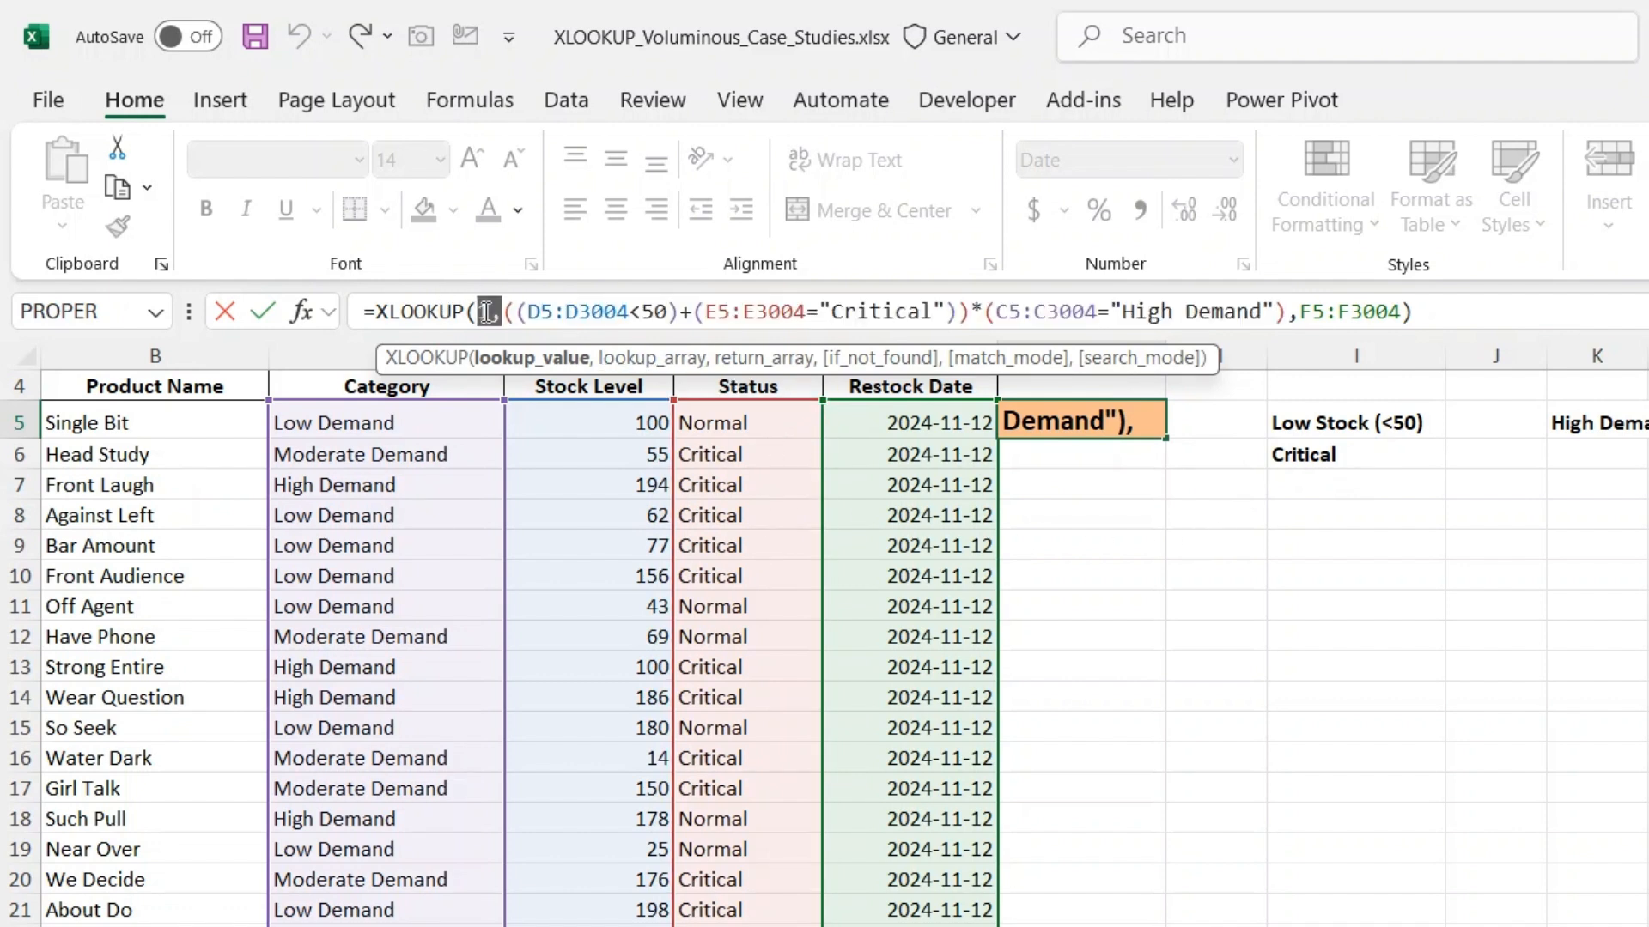
left_click_drag(481, 313, 455, 311)
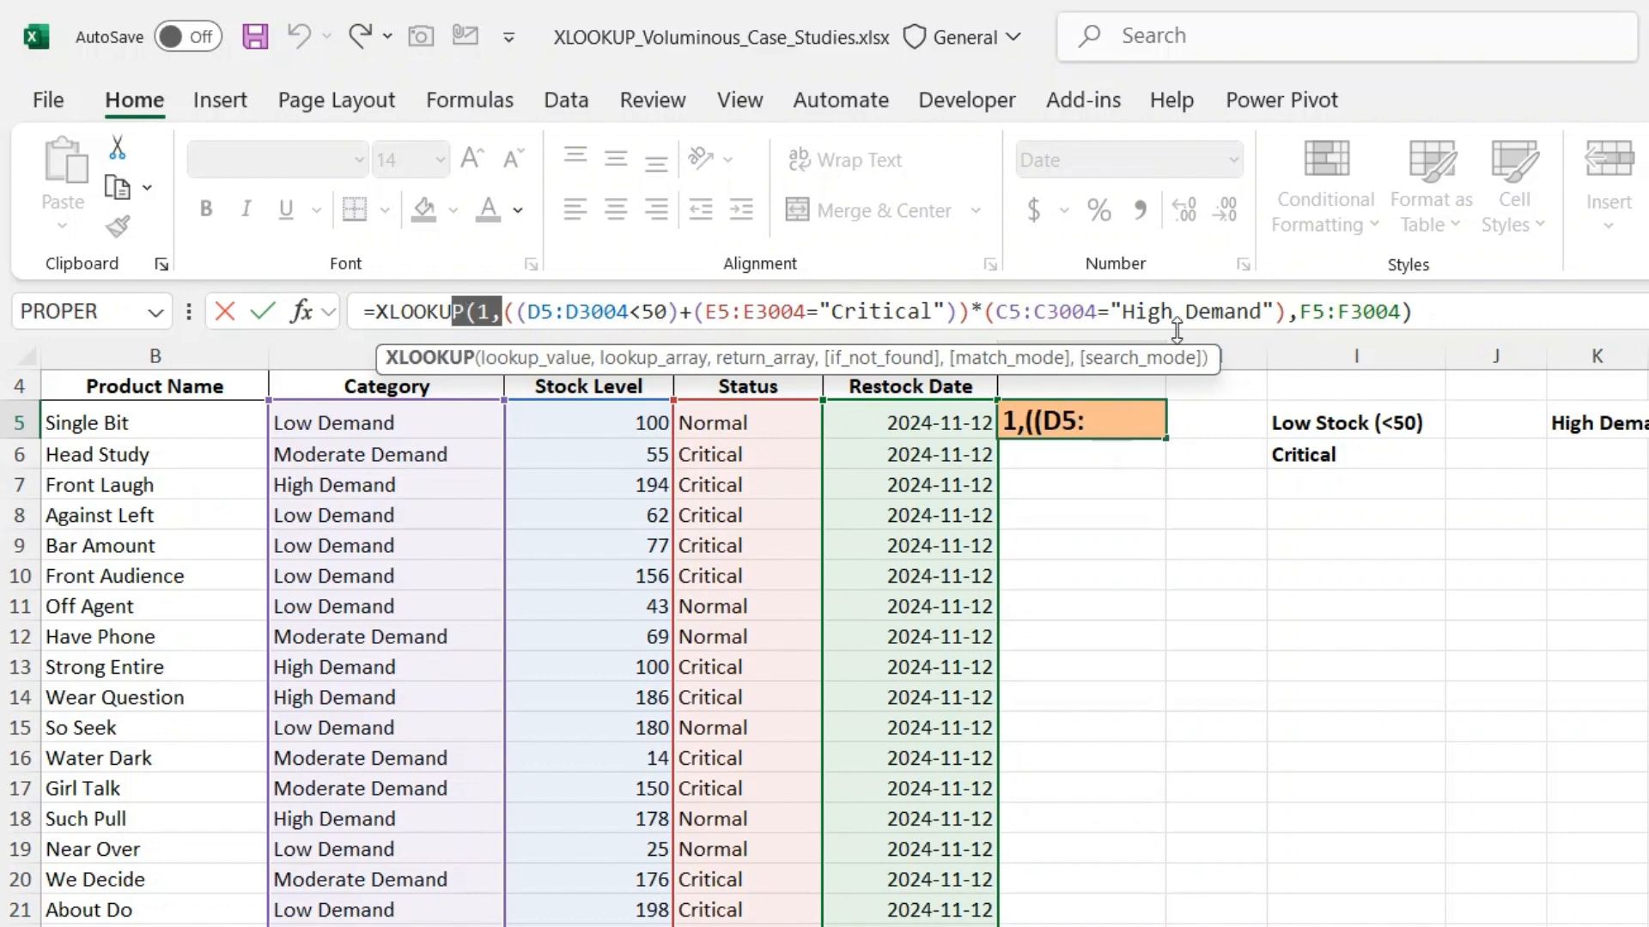
left_click_drag(1298, 313, 1411, 316)
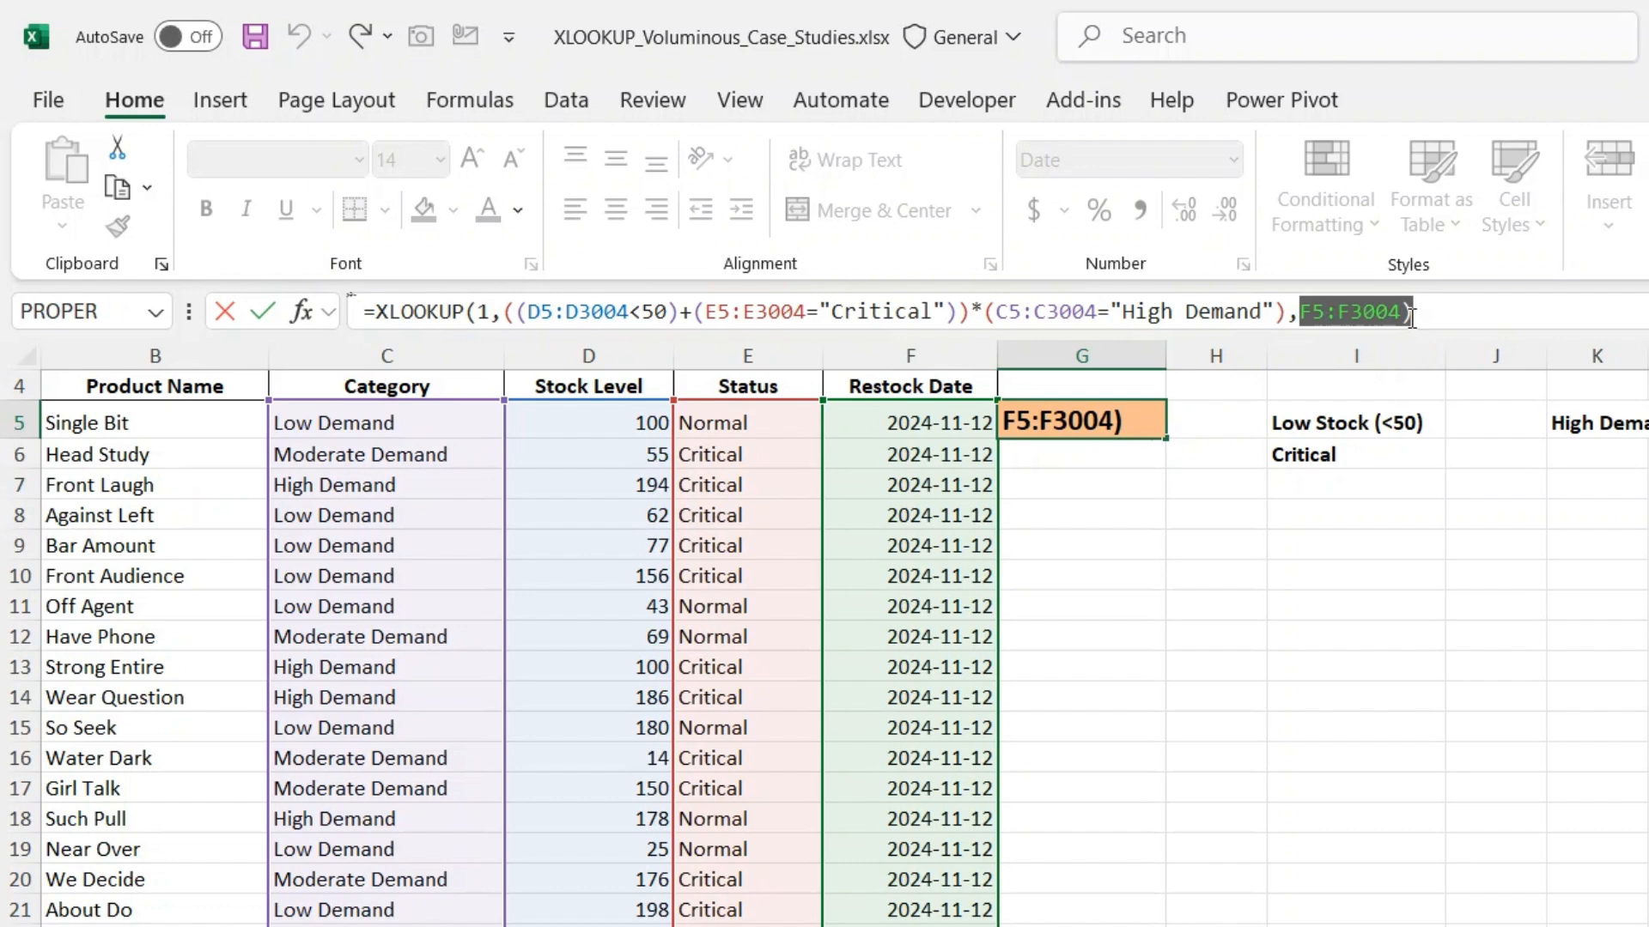
key("Return")
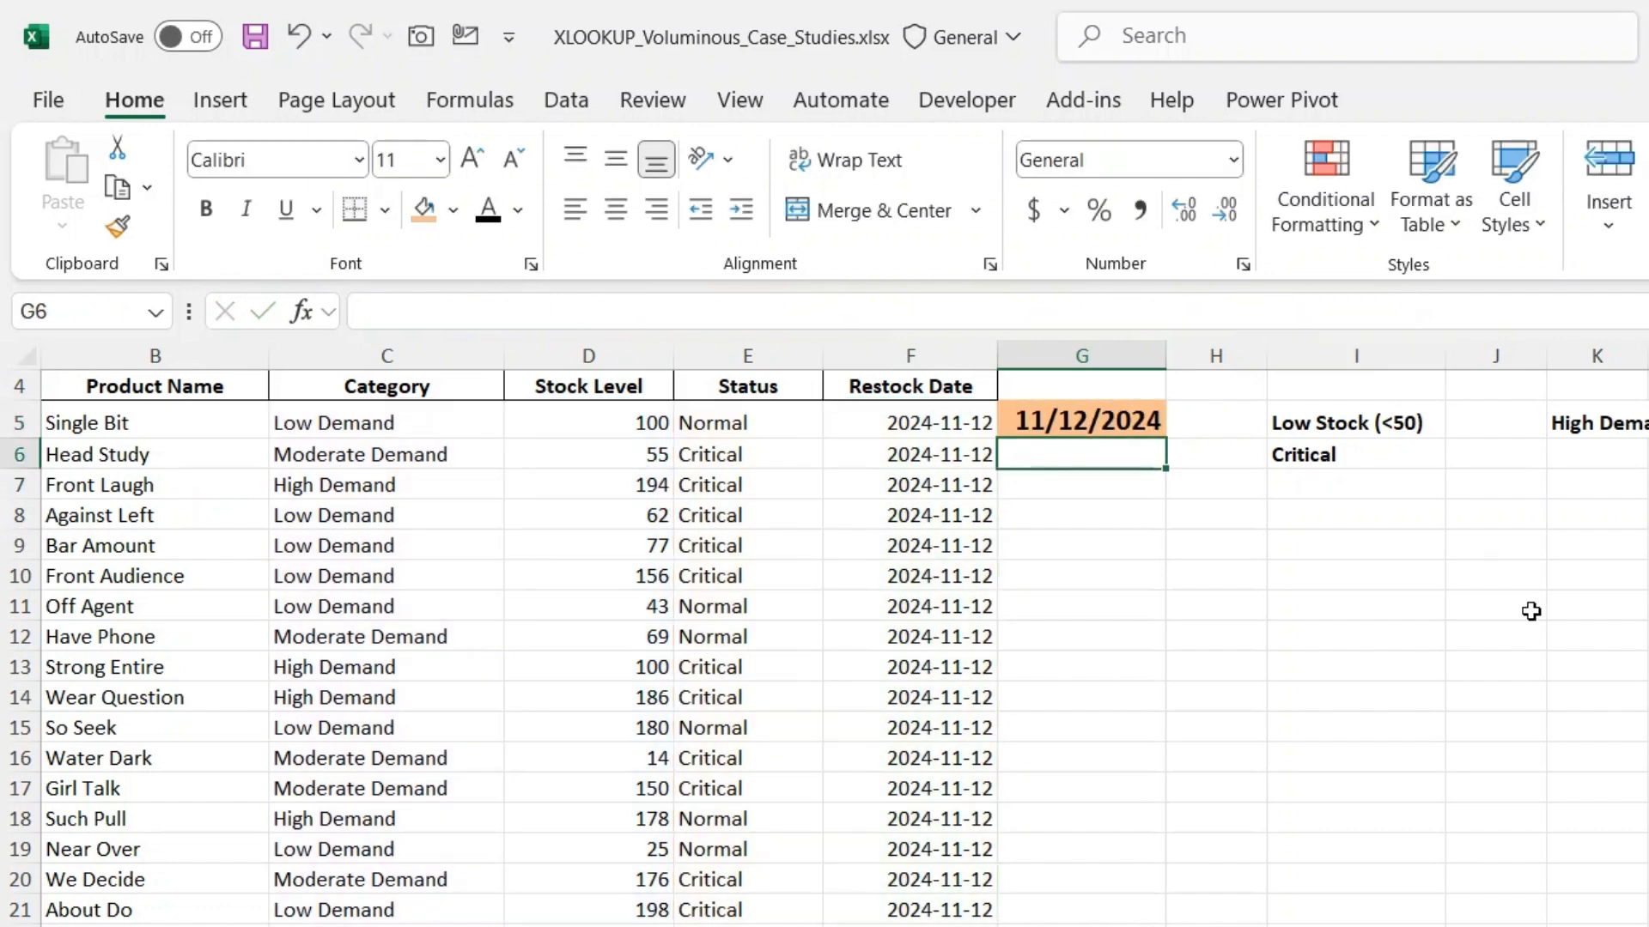
key("Up")
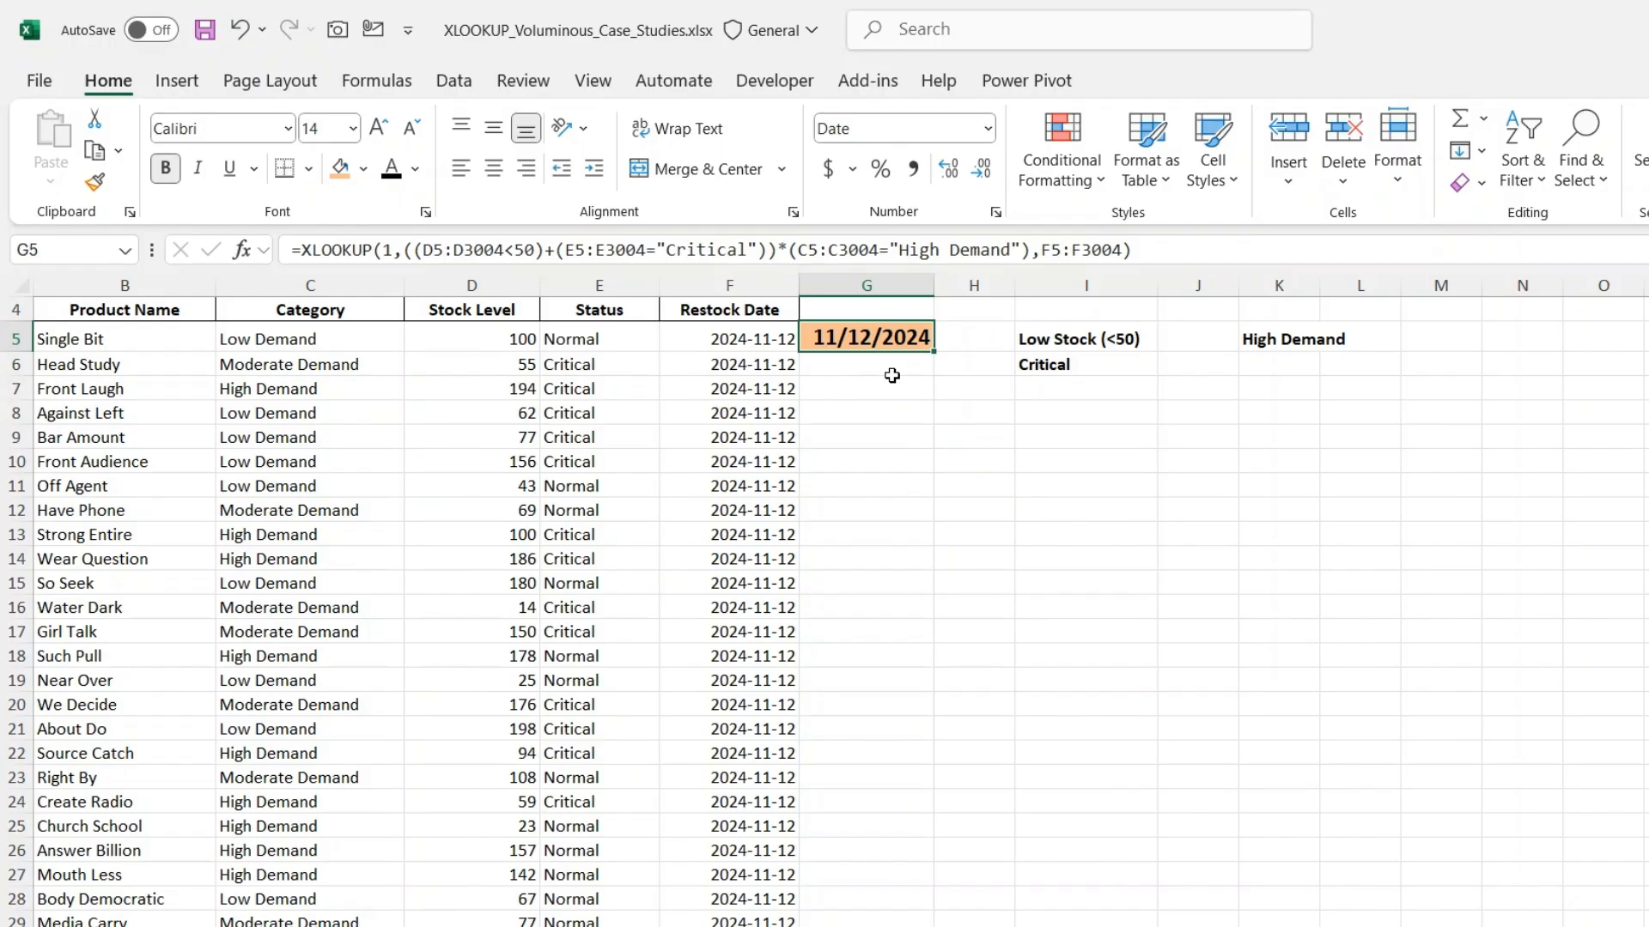